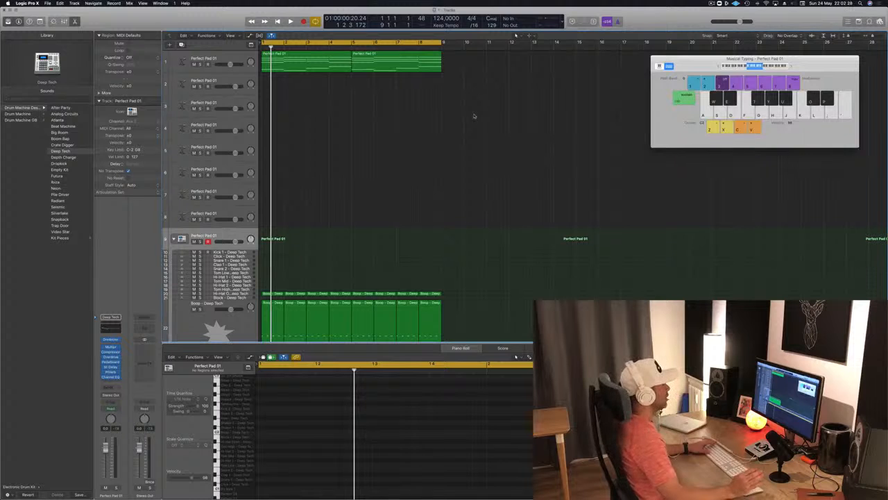
Play the eight-bar loop and examine the first Perfect Pad 01 region's chords in the Piano Roll
key(space)
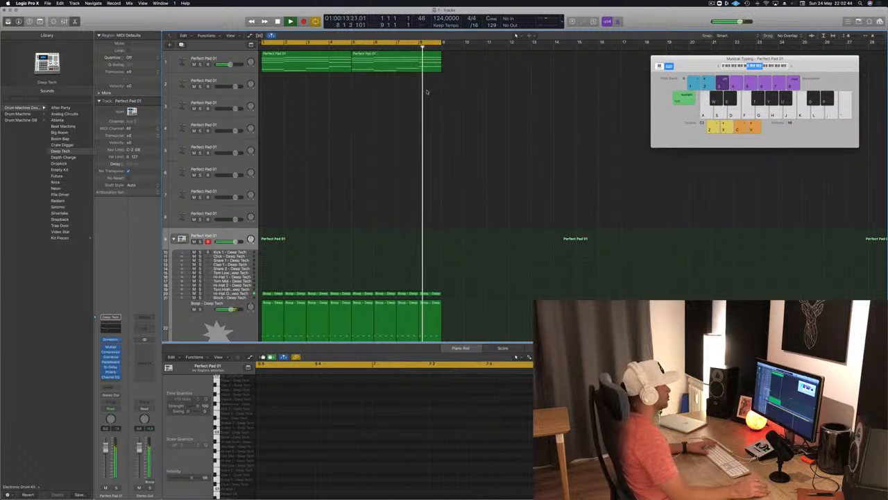
key(space)
click(307, 59)
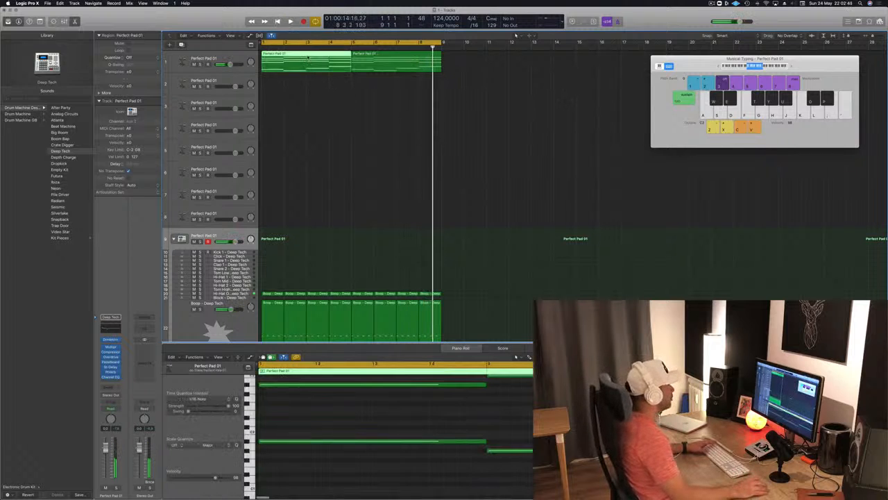
scroll(491, 422, left, 3)
scroll(491, 422, down, 3)
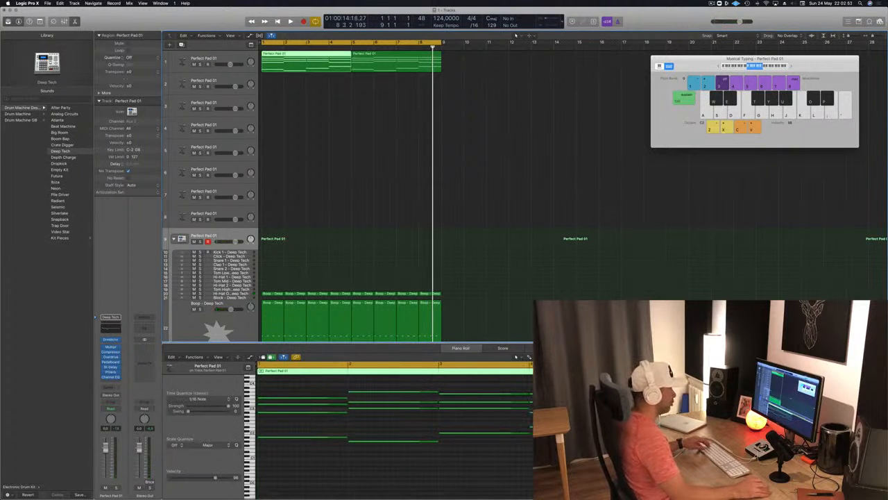
Try lengthening the first pad region and replacing its third chord with the chord that follows it
drag(619, 371, 756, 371)
drag(458, 384, 476, 456)
key(ctrl+m)
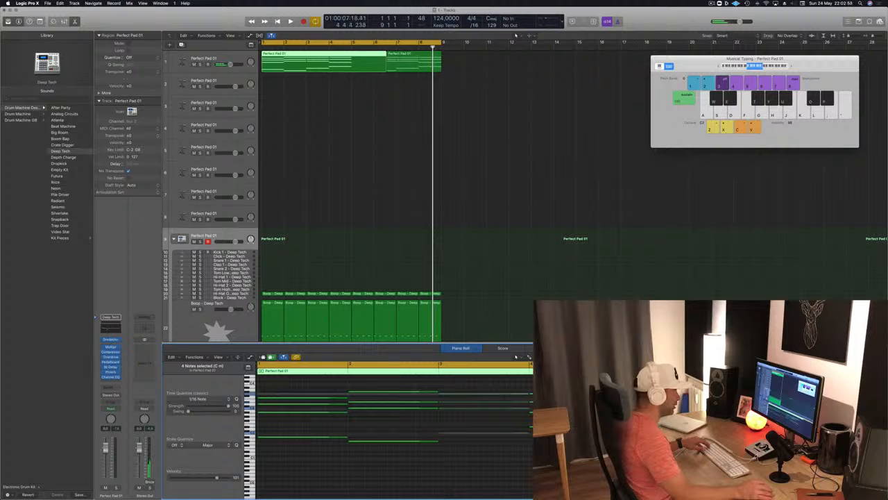
key(Delete)
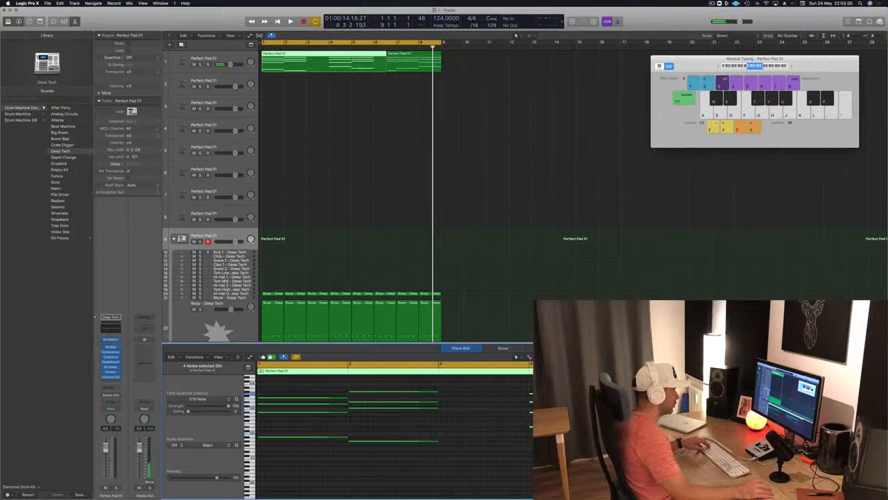
drag(526, 394, 472, 397)
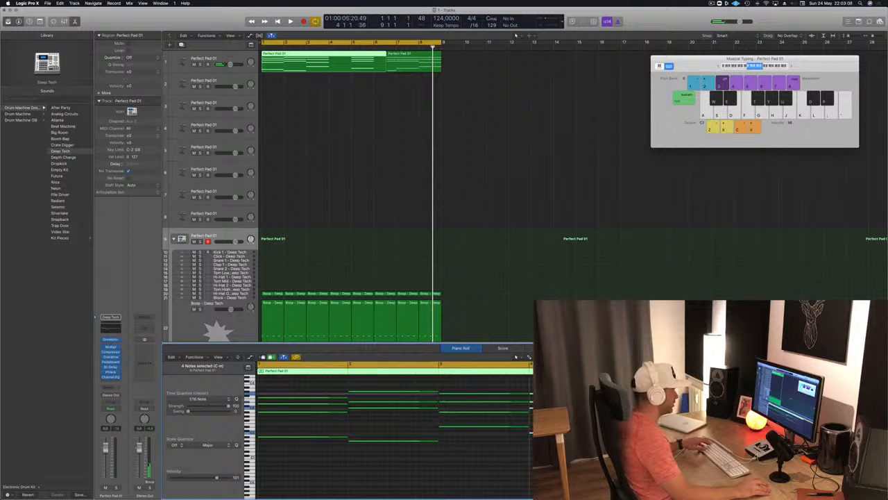
key(space)
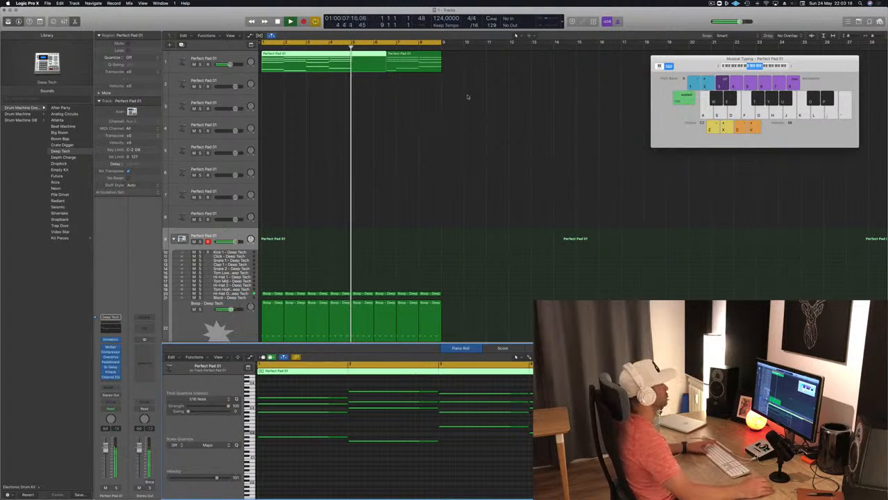
Split the lengthened pad region at bar 5 and delete all pad material after the split
key(super+t)
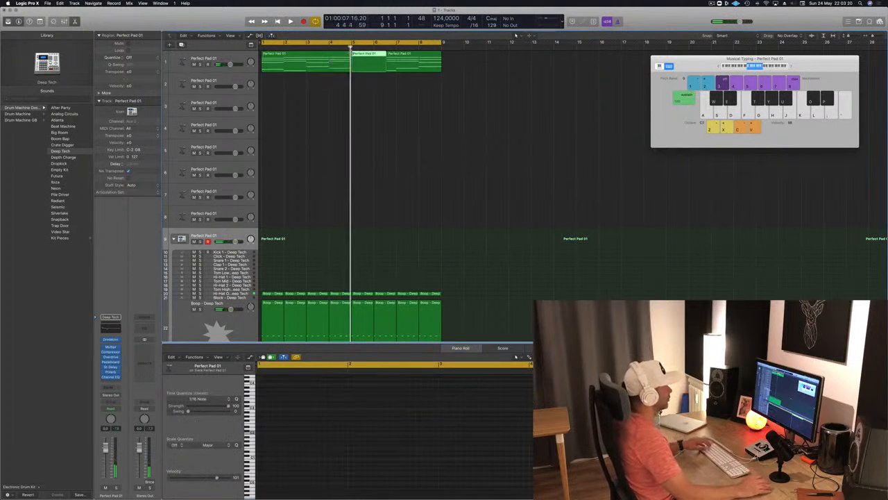
drag(404, 61, 431, 61)
key(Delete)
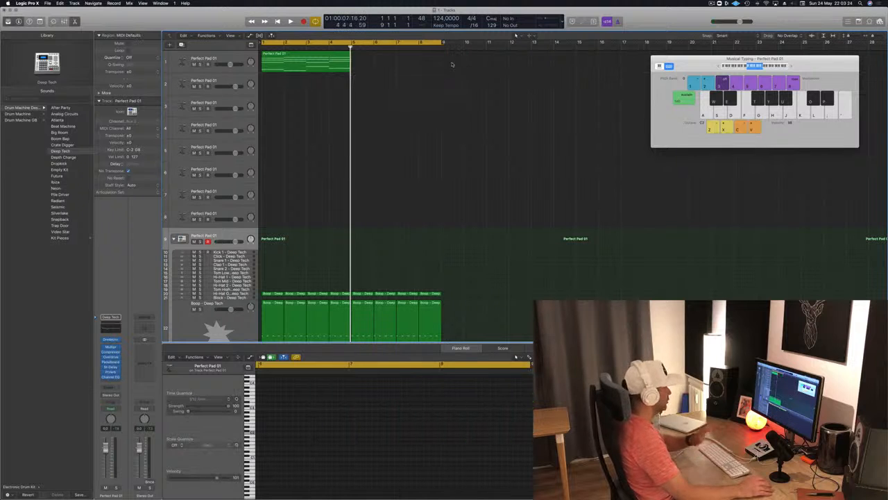
Audition the four-bar pad region with the first track's Alchemy synth open
click(303, 59)
key(space)
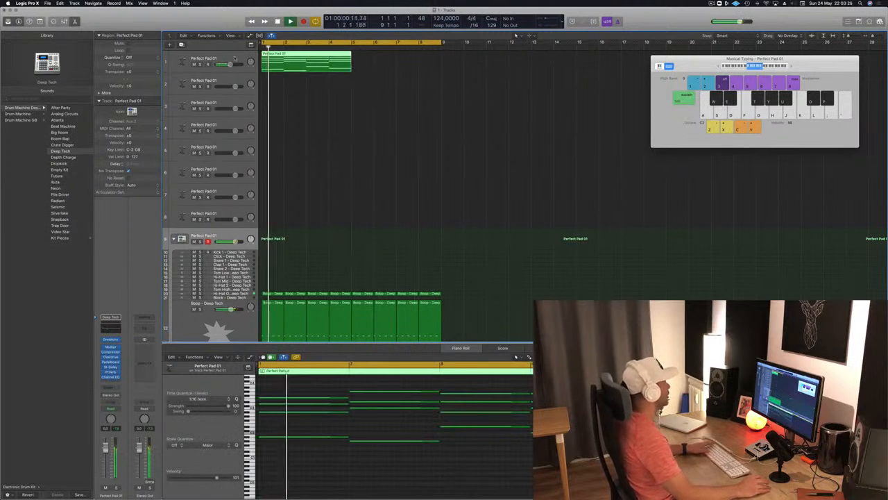
click(186, 61)
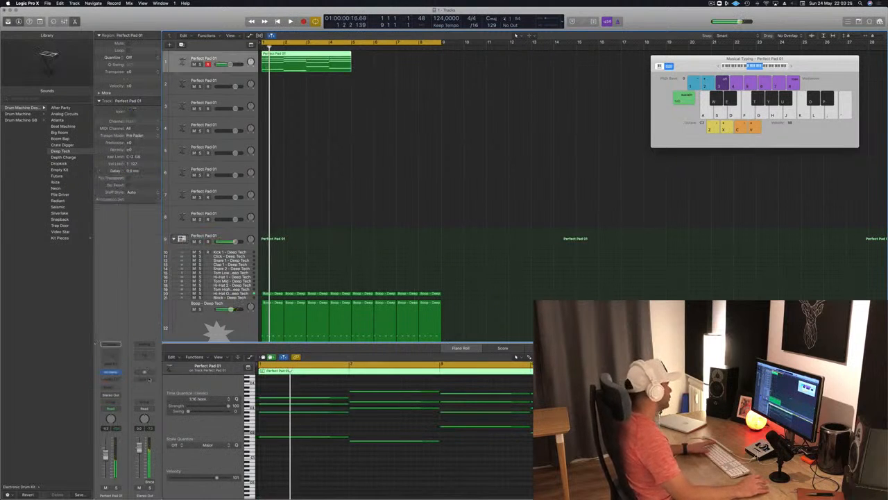
click(111, 373)
key(space)
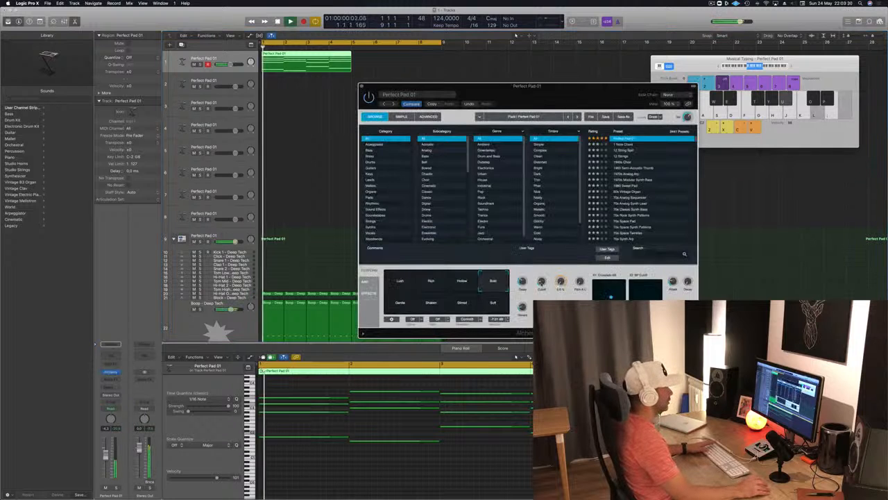
drag(574, 97, 664, 62)
click(401, 121)
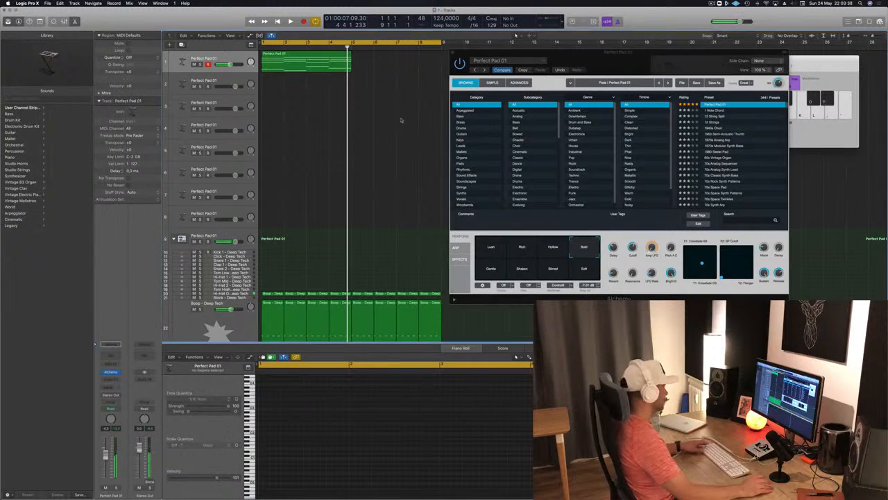
Undo the pad region's split, deletions, lengthening and chord changes
key(super+z)
key(super+z)
key(super+z)
key(super+z)
key(super+z)
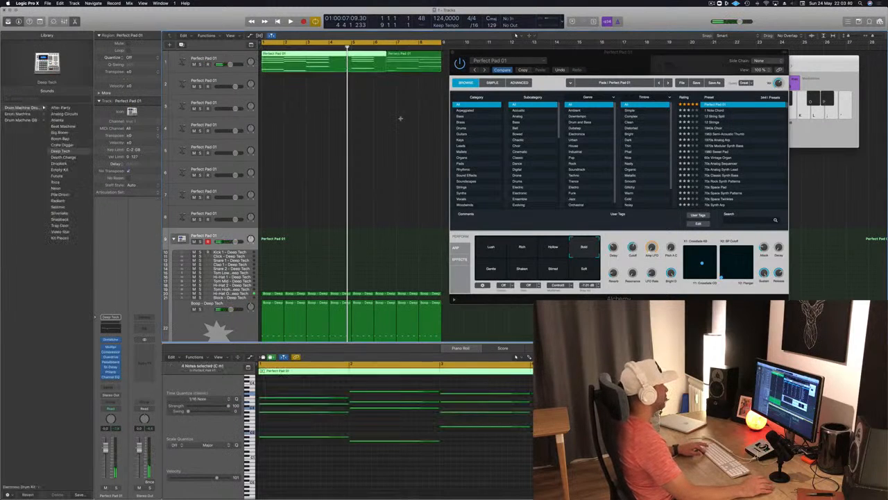
key(super+z)
key(super+z)
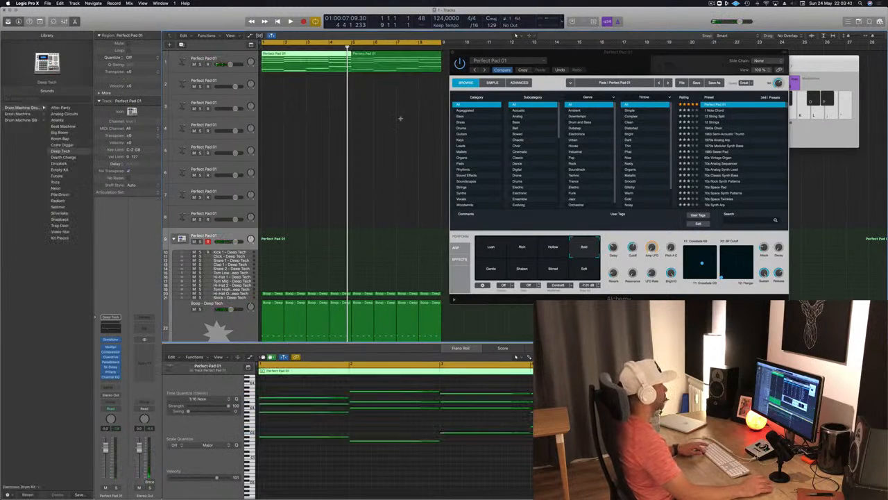
Lower the Cutoff of the pad's Alchemy synth during playback and close the synth's window
key(space)
click(374, 71)
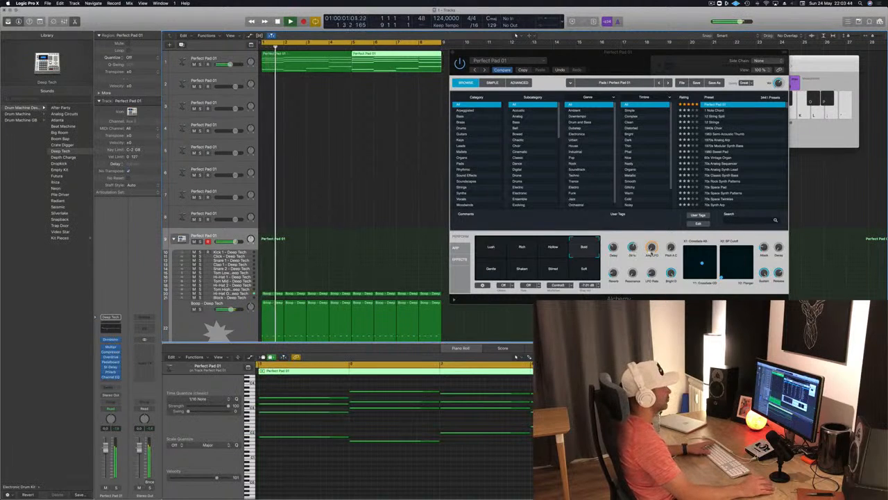
drag(633, 249, 635, 268)
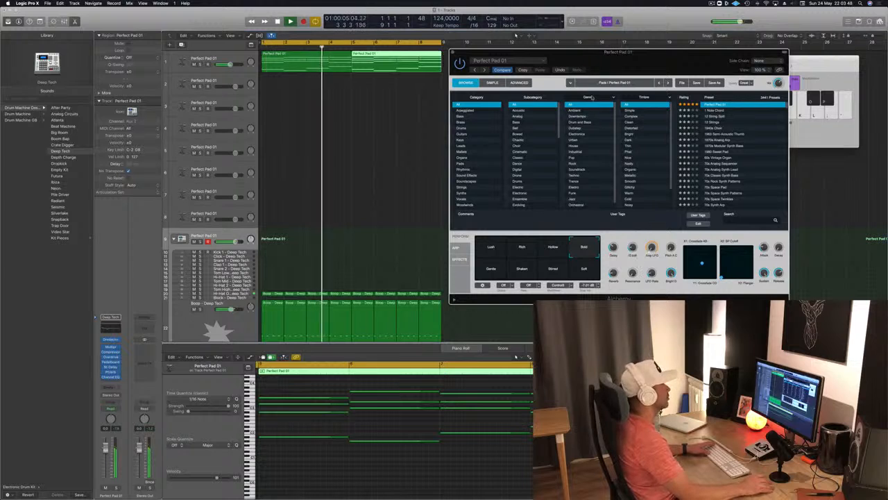
click(453, 52)
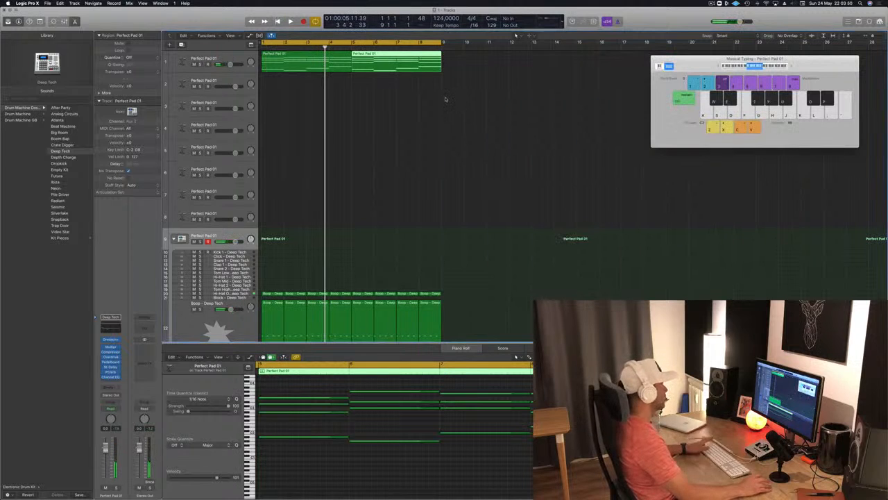
Copy the first four-bar pad region onto the second track, starting at bar 1
click(419, 109)
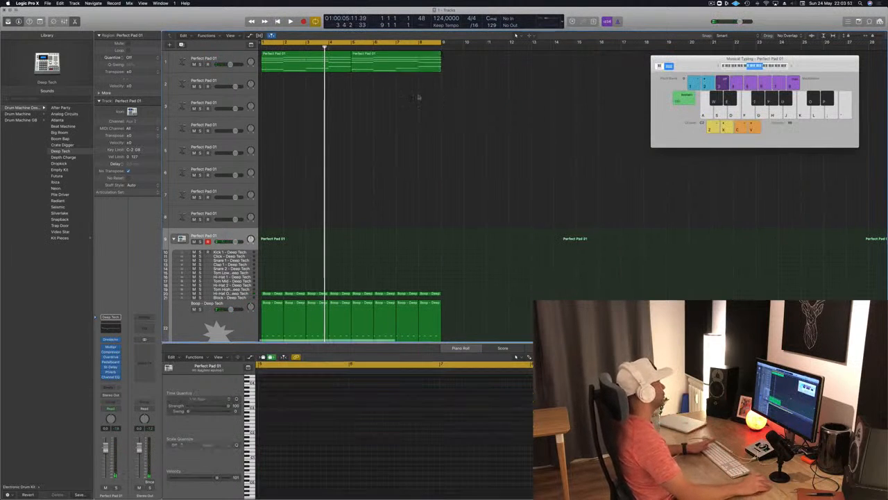
scroll(410, 101, down, 1)
click(327, 61)
scroll(395, 162, up, 1)
key(space)
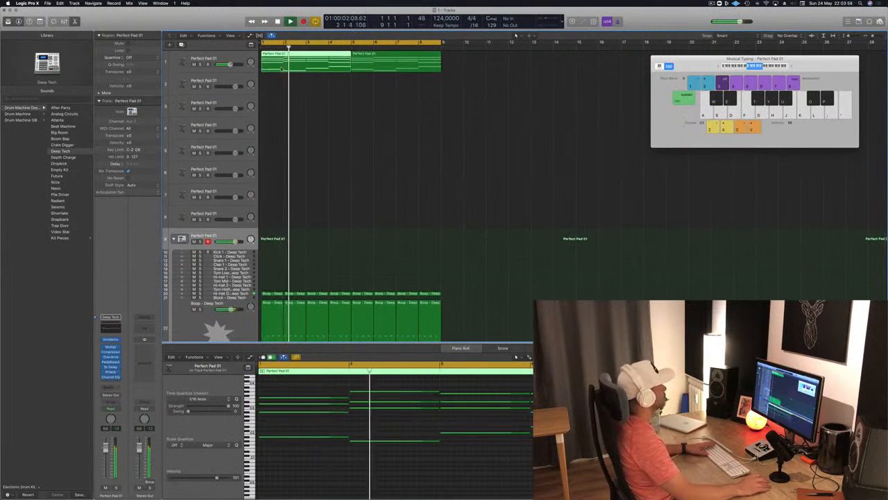
mouse_move(297, 59)
mouse_down()
mouse_move(297, 82)
mouse_move(296, 64)
mouse_up()
key(space)
click(296, 82)
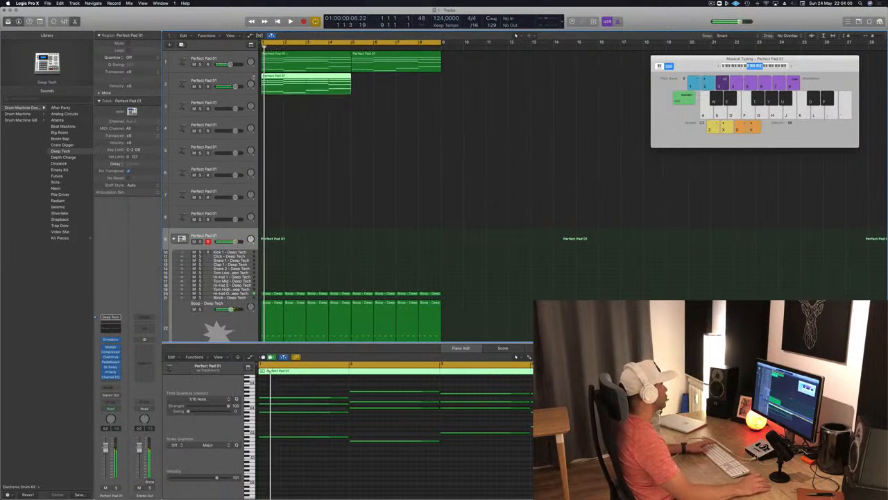
Open Alchemy on the second track, filter its presets to Bass and load 70s Synth Lead Hero
click(111, 372)
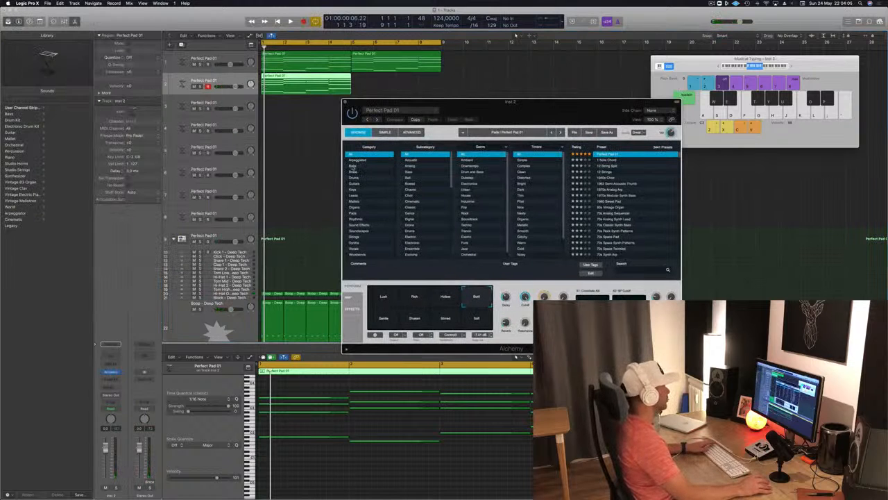
click(354, 165)
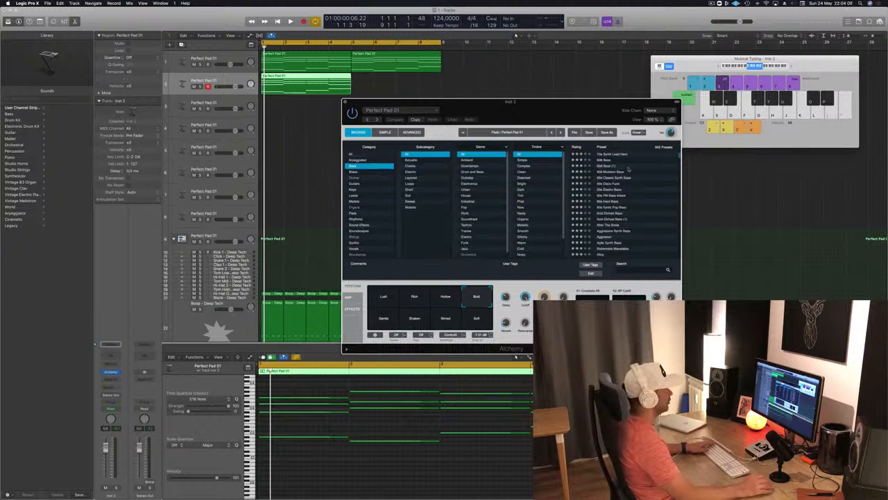
click(607, 160)
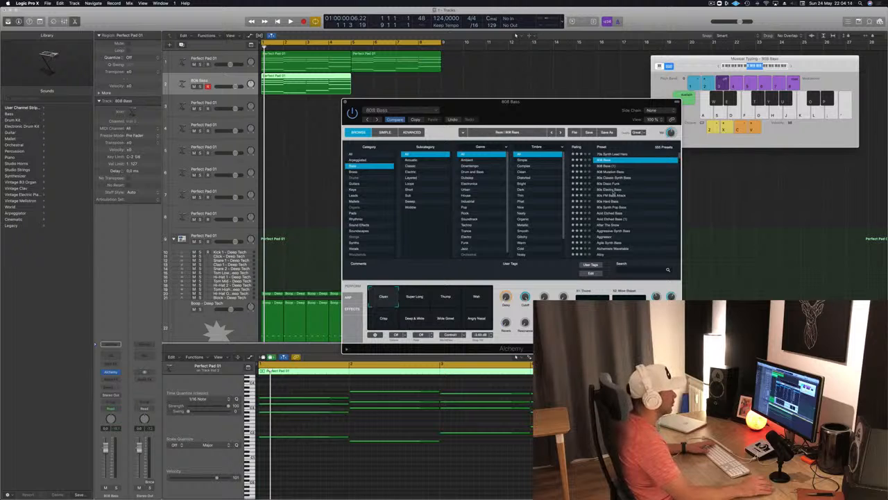
click(614, 188)
click(615, 154)
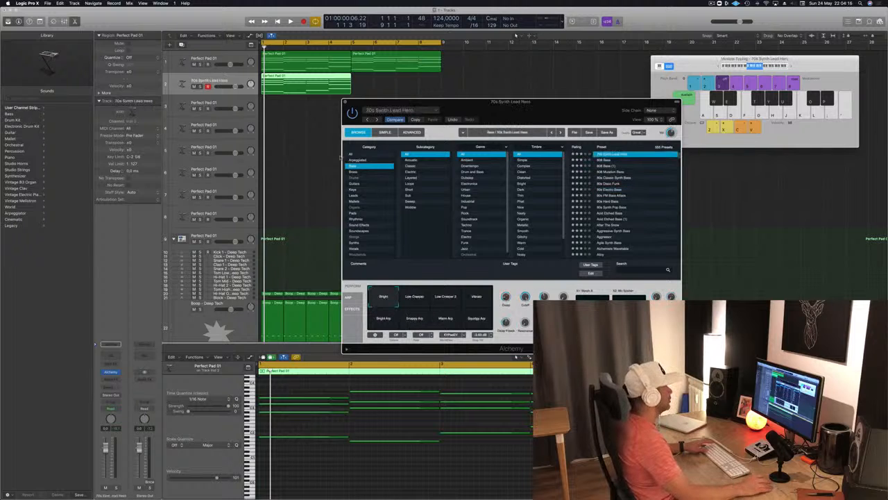
Delete the upper chord notes in the second track's region, keeping only the lowest note of each chord
key(super+Left)
drag(278, 388, 483, 416)
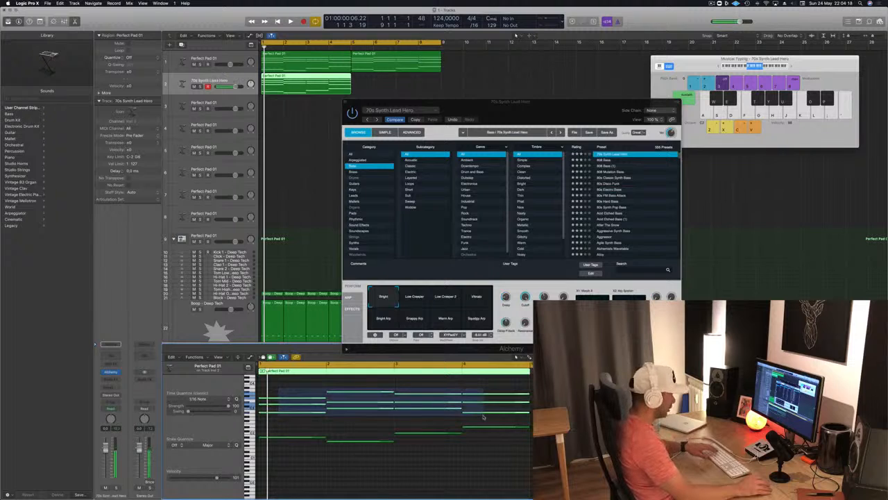
key(Delete)
key(space)
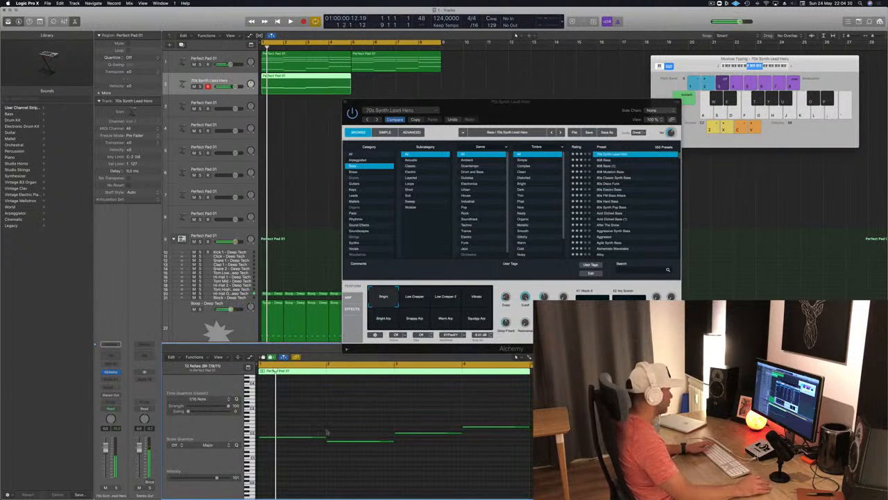
key(space)
Shorten all four bass notes to brief stabs and copy them three sixteenths after the originals, raised one semitone
key(super+a)
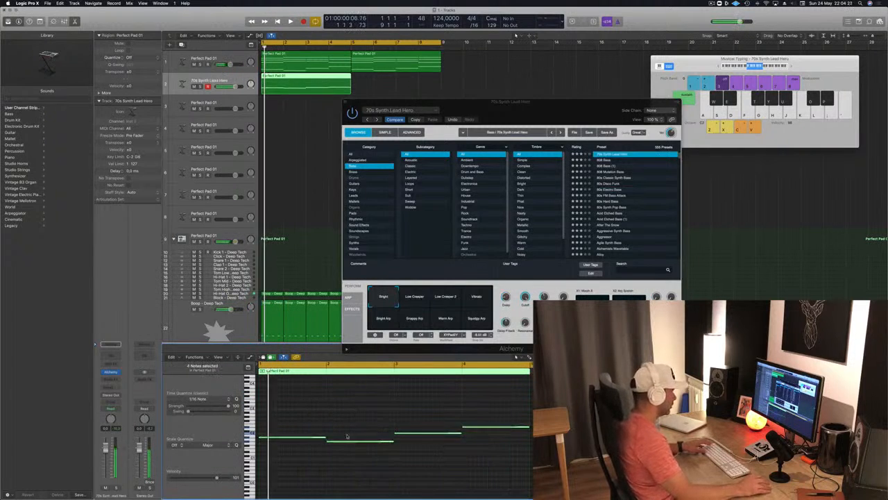
drag(325, 437, 268, 439)
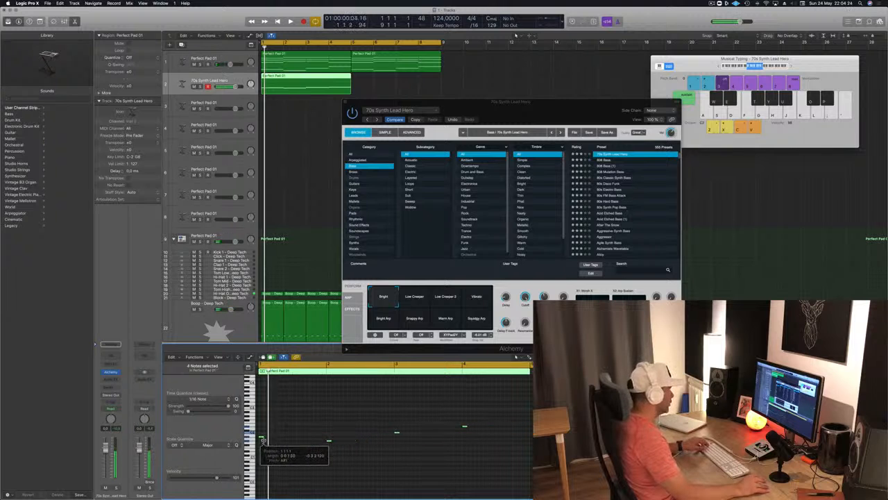
key(space)
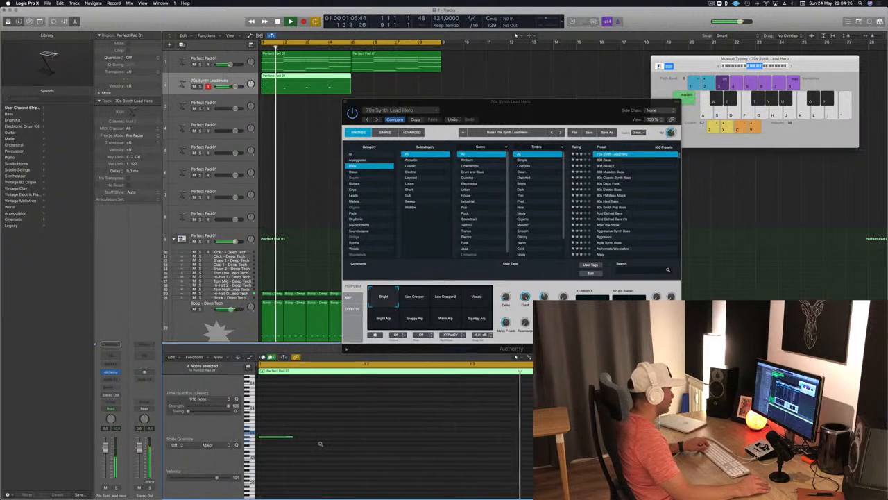
key(space)
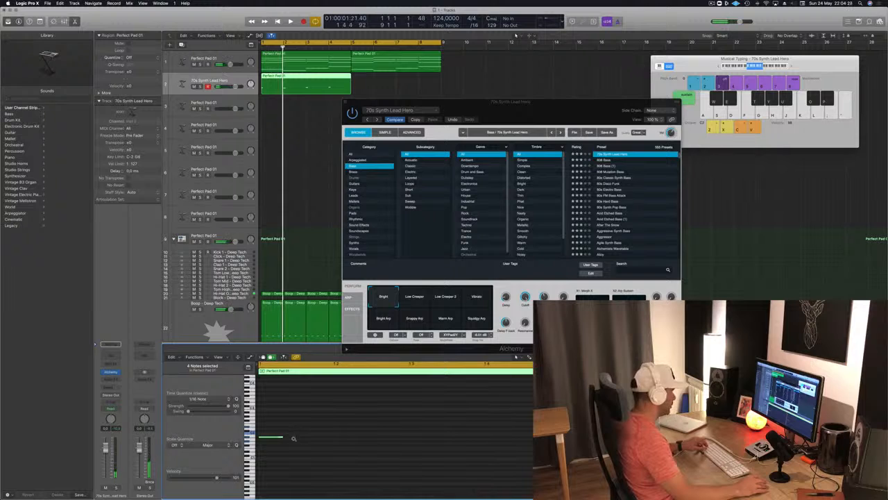
drag(283, 437, 374, 441)
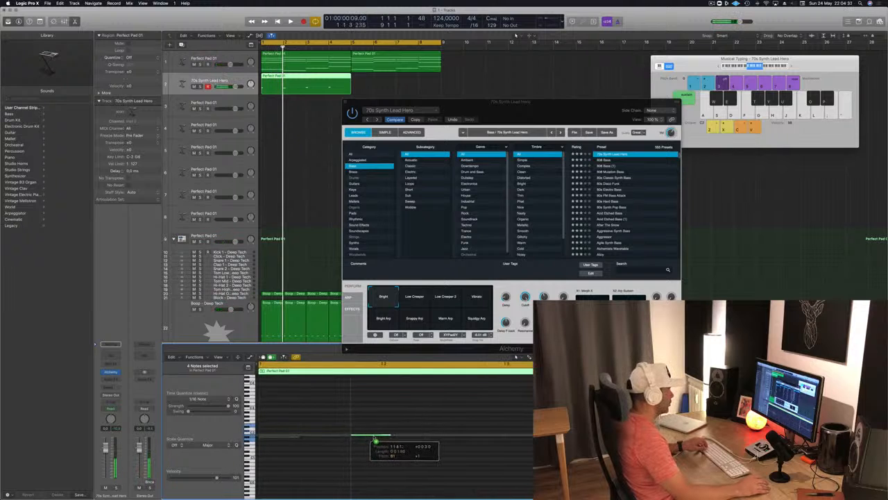
Audition the bass pattern and load the Lazarus bass preset in the second track's Alchemy
key(space)
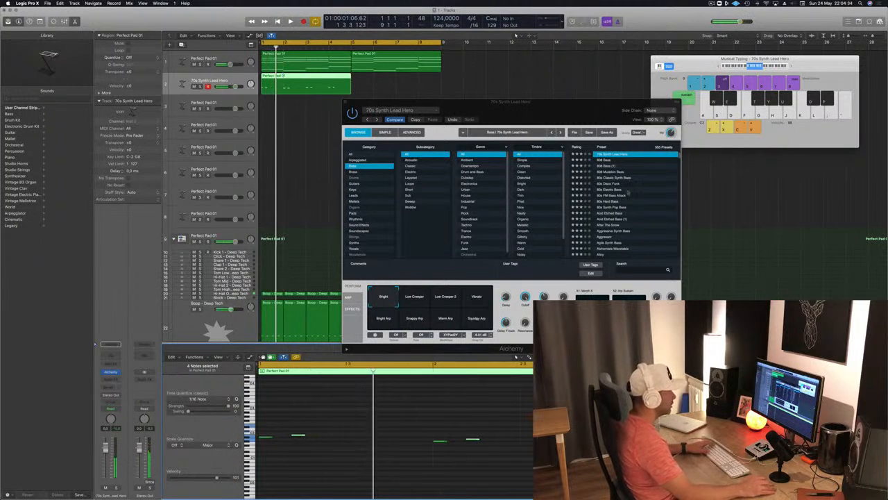
scroll(616, 166, up, 2)
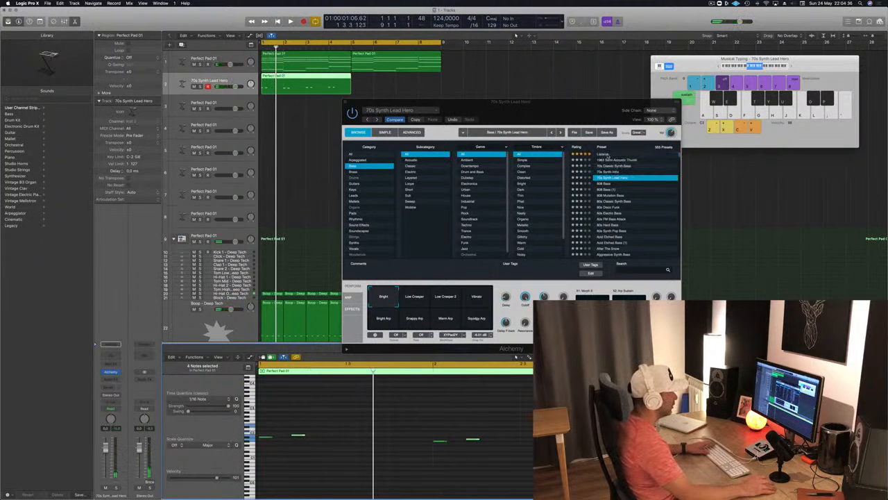
click(608, 155)
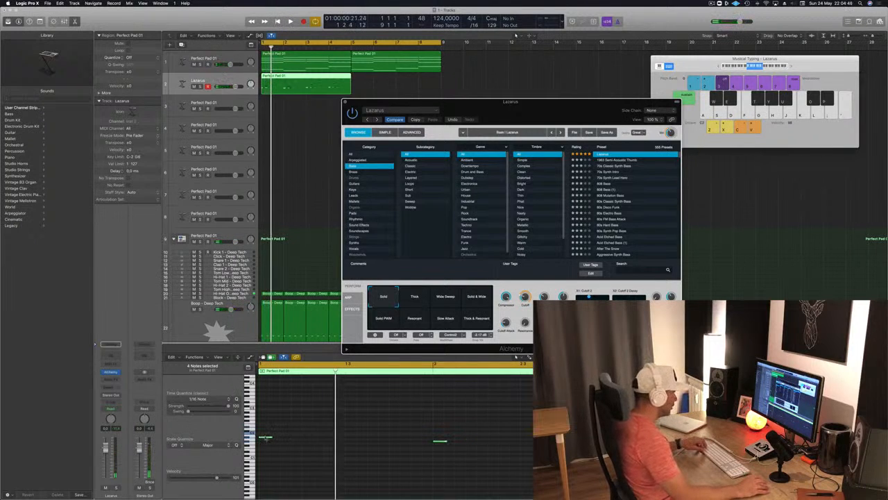
Copy the four bass notes three sixteenths later at the same pitch, copy the bass region to bar 5 and start playback
drag(266, 437, 303, 442)
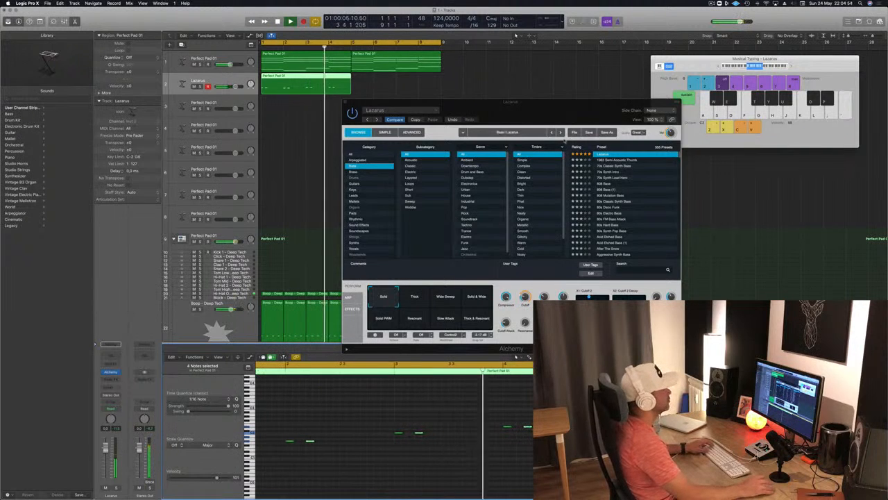
drag(533, 109, 663, 103)
drag(298, 81, 387, 83)
key(Return)
key(space)
drag(593, 99, 628, 82)
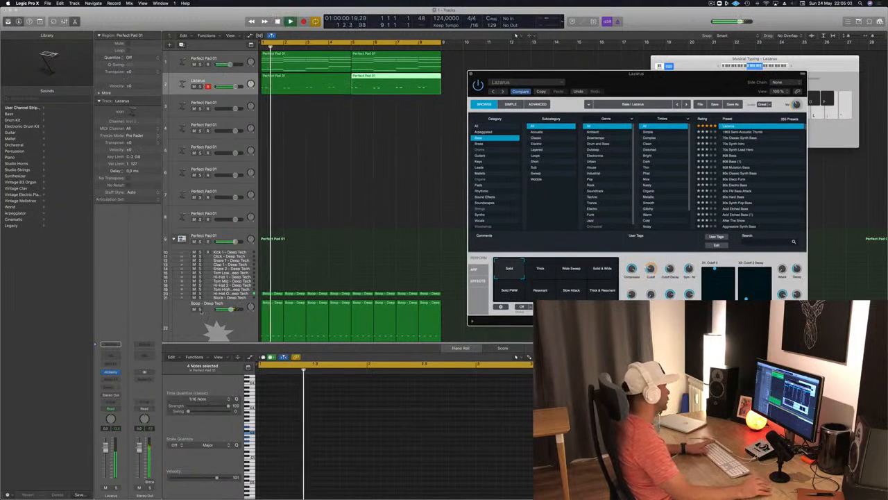
Briefly solo the Boop - Deep Tech drum track during playback, unsolo it, and close the Alchemy window
click(199, 309)
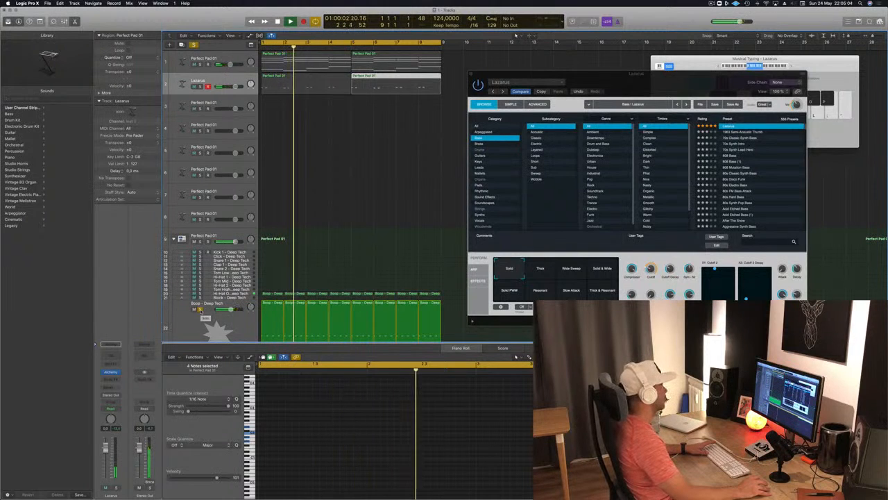
click(200, 310)
key(Return)
drag(682, 82, 557, 151)
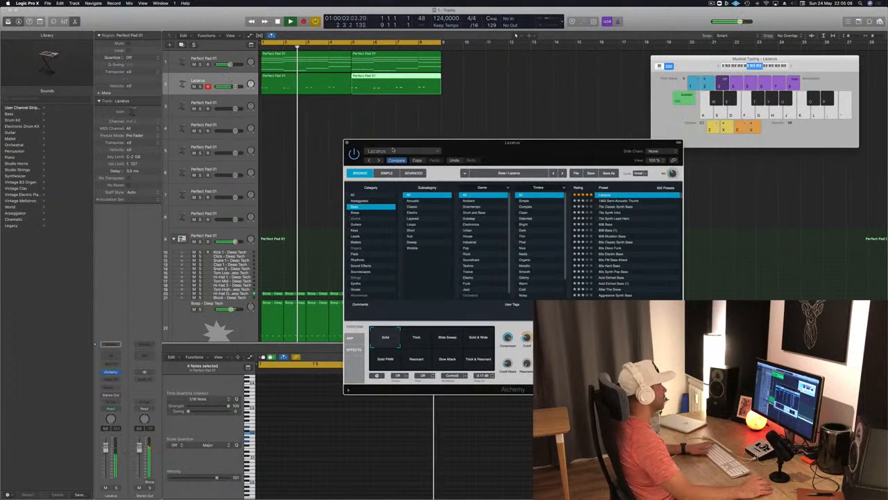
key(super+w)
Copy the bass notes further along each bar of the first bass region to make six stabs per bar, and audition the pattern
click(278, 92)
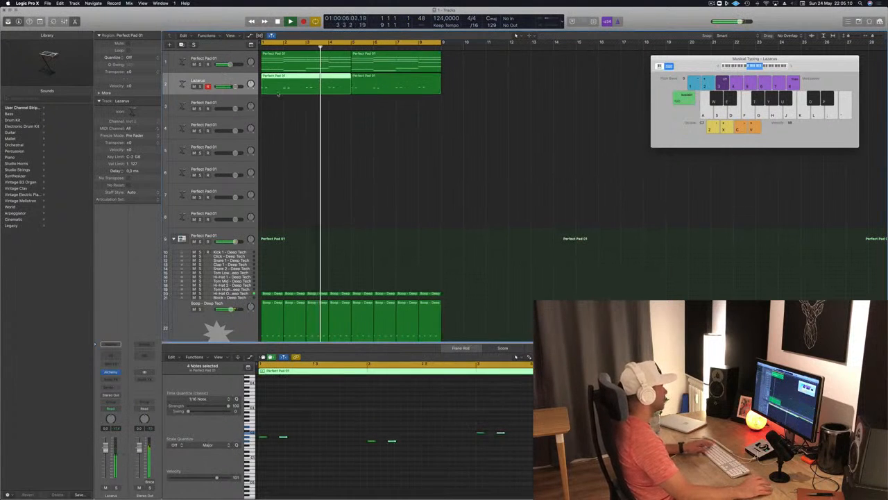
click(321, 433)
drag(261, 438, 326, 440)
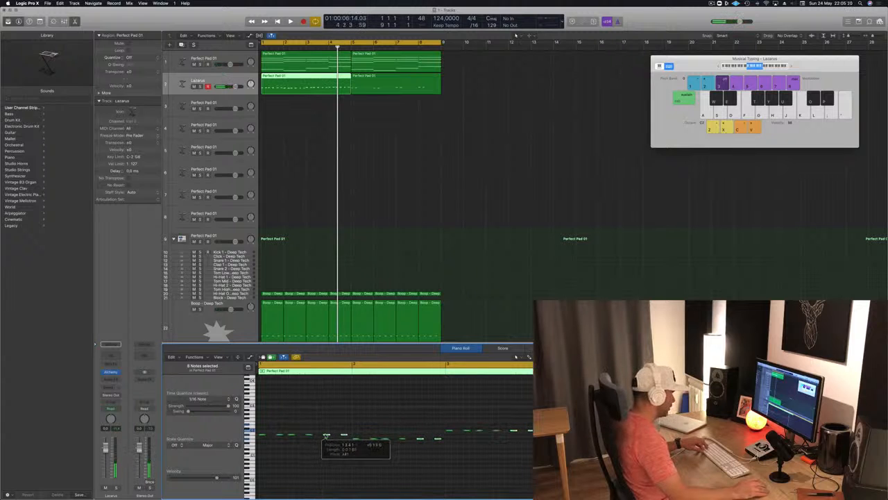
key(space)
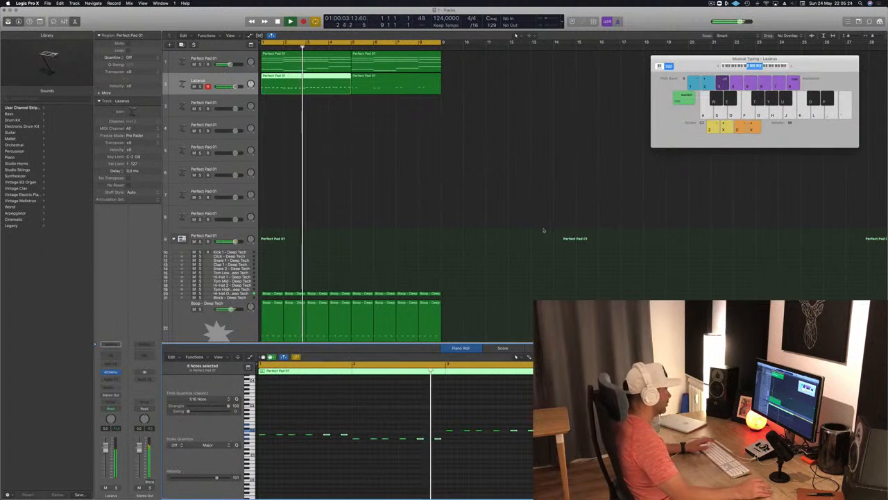
Delete the second bass region at bar 5 and replace it with a copy of the updated first region
click(433, 88)
key(Delete)
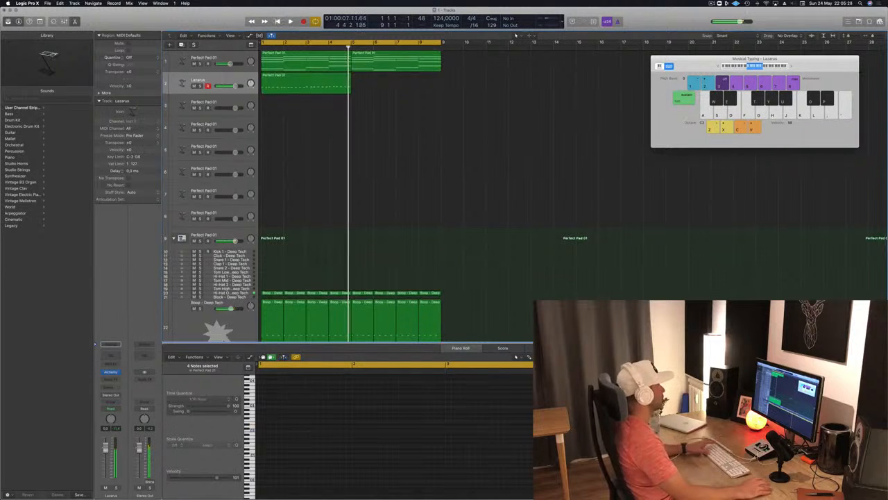
key(space)
click(287, 78)
drag(287, 78, 376, 79)
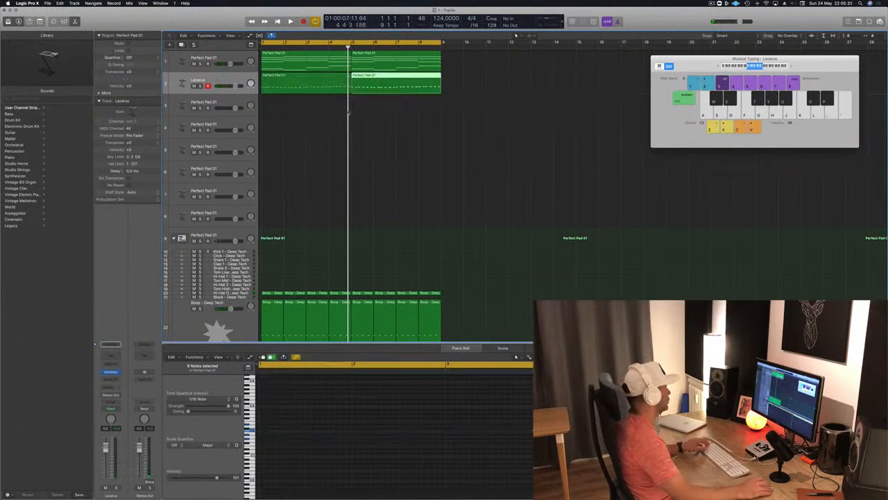
Play the arrangement while inspecting the notes in the first Boop drum region and the first Perfect Pad chord region
click(273, 307)
key(space)
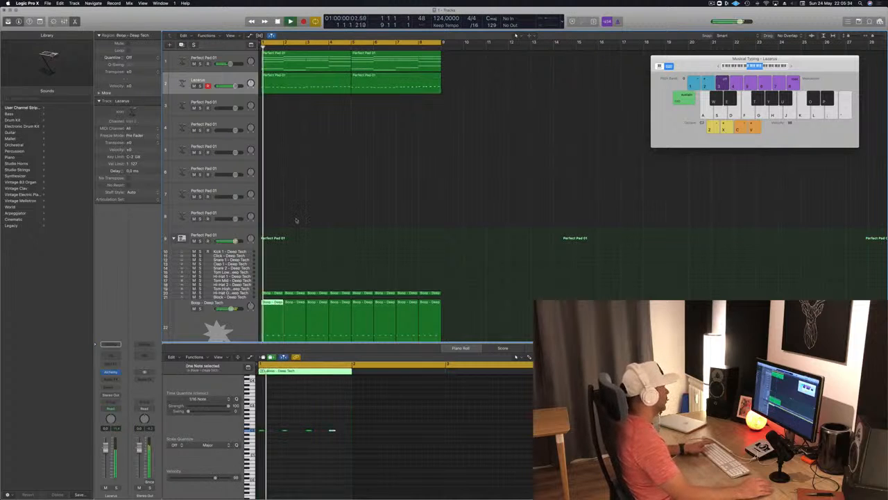
click(297, 149)
click(297, 61)
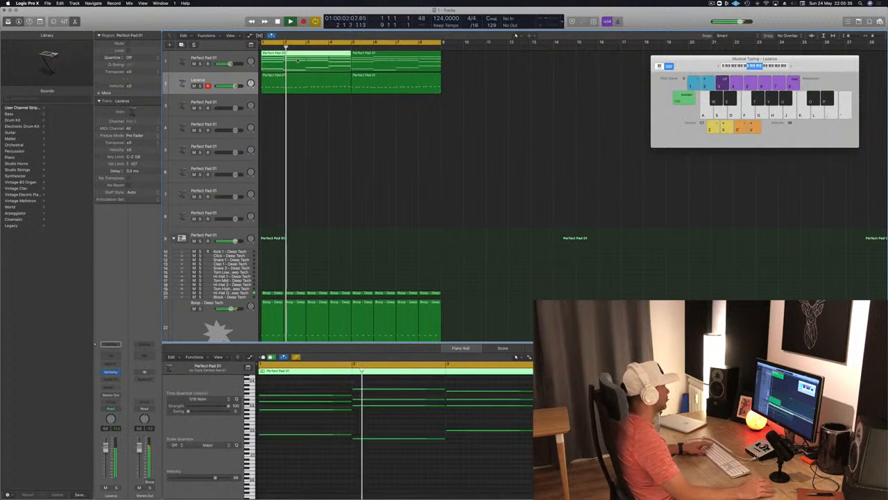
scroll(367, 157, down, 1)
scroll(347, 170, up, 1)
scroll(318, 155, left, 2)
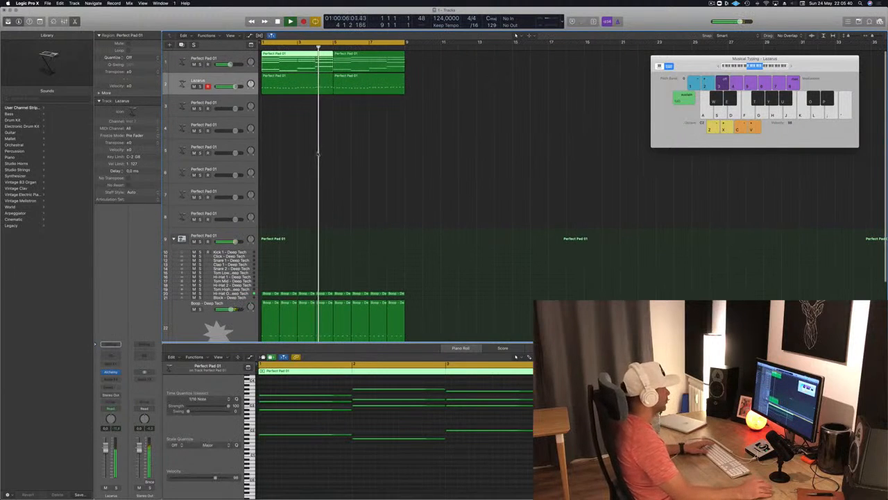
key(space)
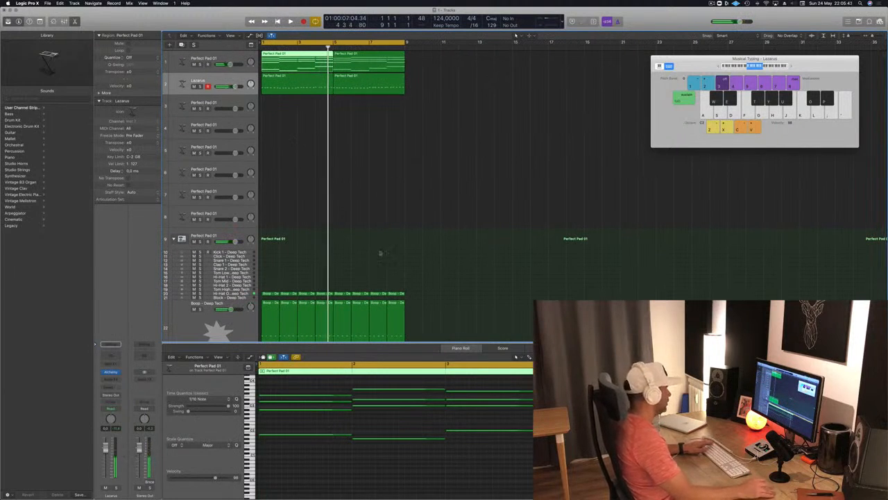
Create one software instrument track below the Lazarus bass track, using Studio Horns in stereo
click(214, 80)
key(alt+super+n)
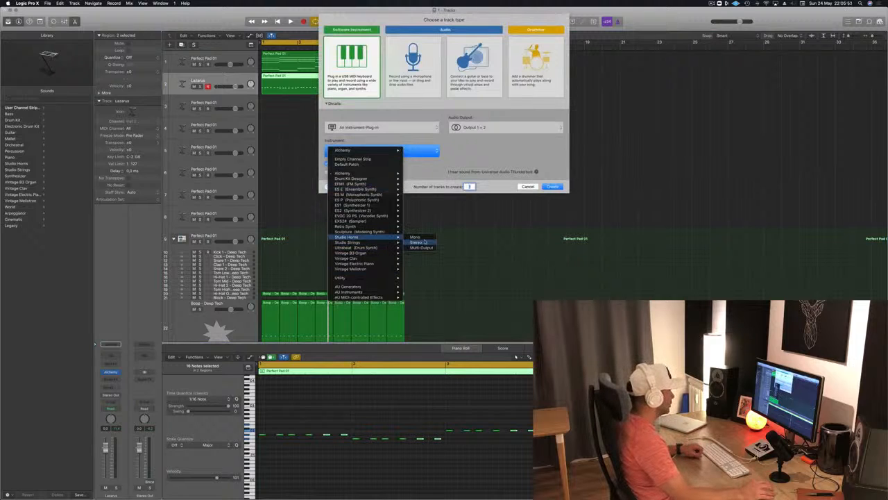
click(424, 242)
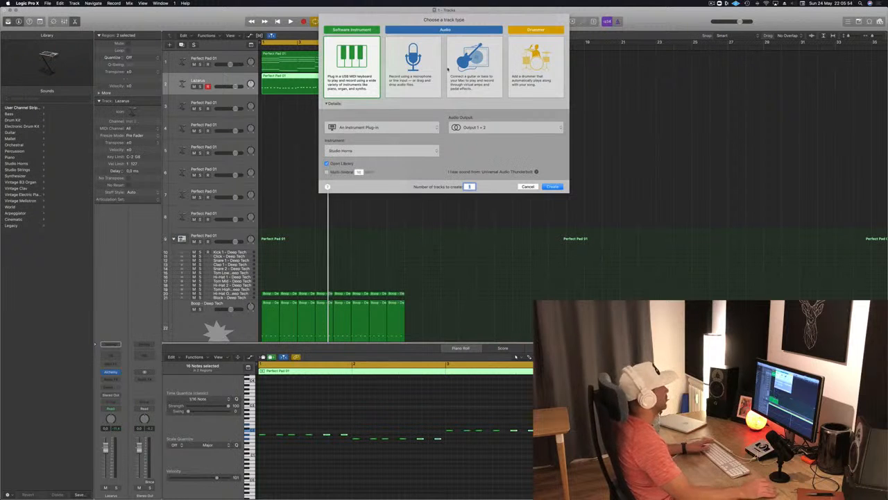
click(562, 186)
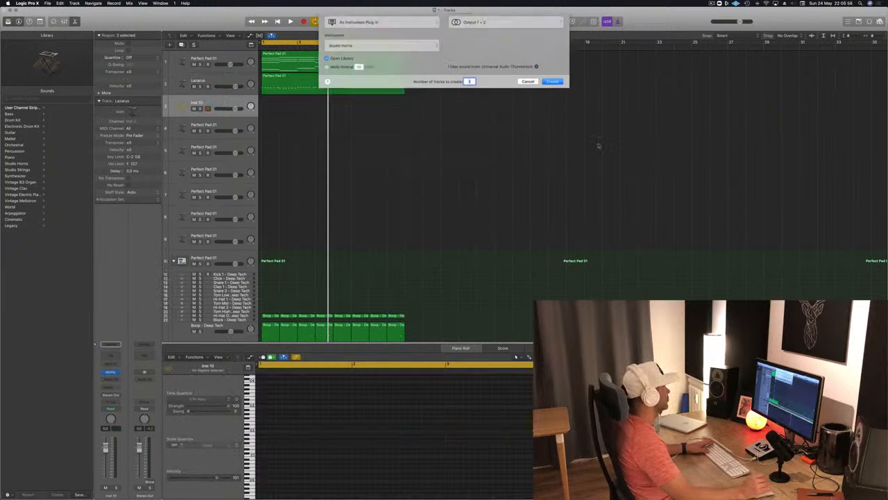
Copy the first Perfect Pad chord region to the Studio Horns track and delete all but the top note of each chord
drag(292, 60, 289, 106)
click(494, 453)
drag(494, 452, 312, 402)
key(Delete)
click(230, 100)
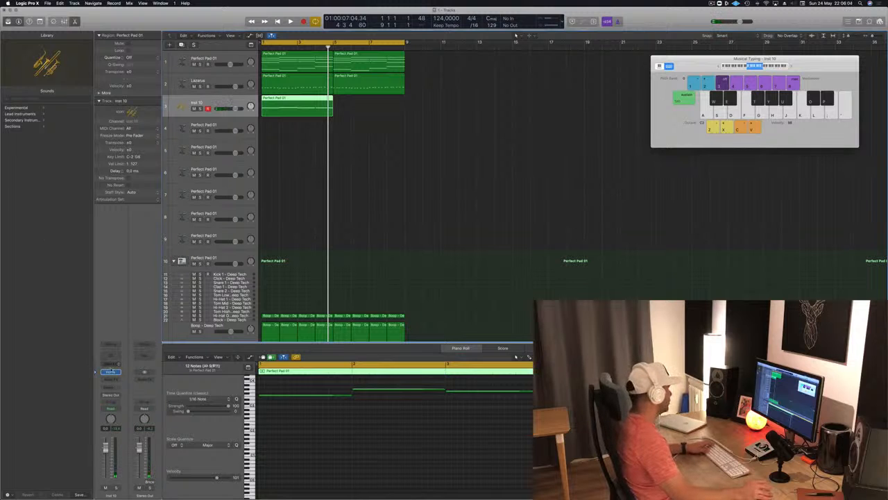
Open Studio Horns, browse its instruments and articulations, and audition the melody with Trumpet 1 from the start
click(111, 373)
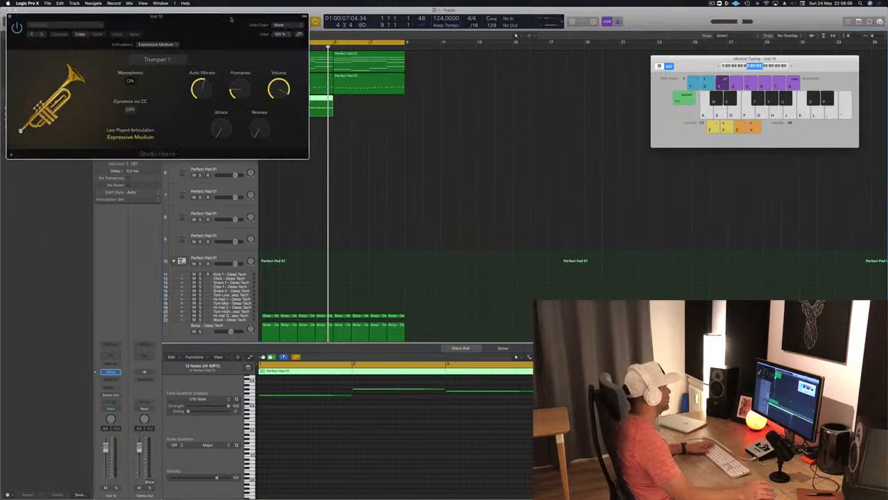
drag(256, 27, 451, 102)
click(406, 132)
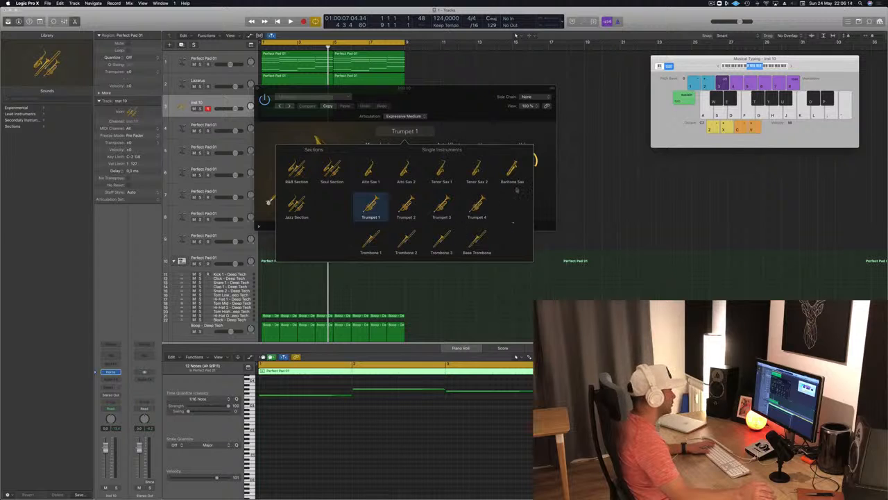
click(448, 122)
click(406, 116)
click(495, 91)
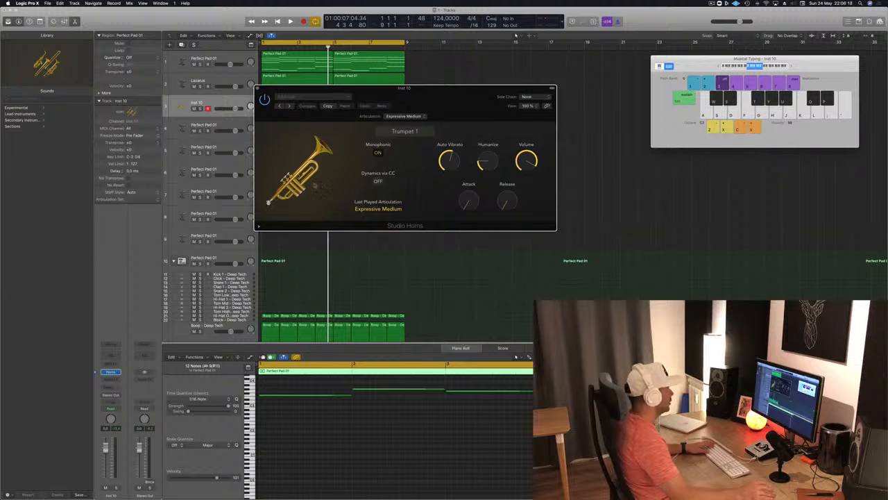
drag(416, 94, 587, 109)
key(Return)
key(r)
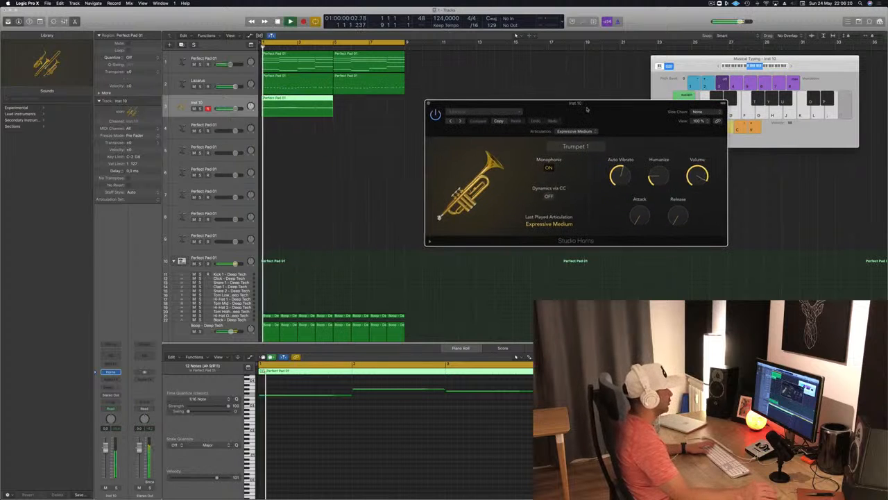
Delete the melody region from the horns track and load the Trombone Pad preset from the Experimental category
drag(278, 119, 277, 119)
key(BackSpace)
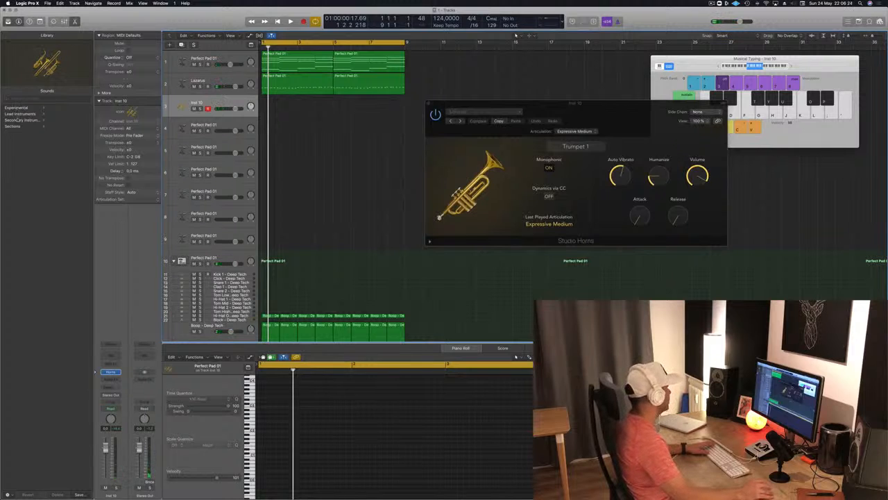
click(20, 113)
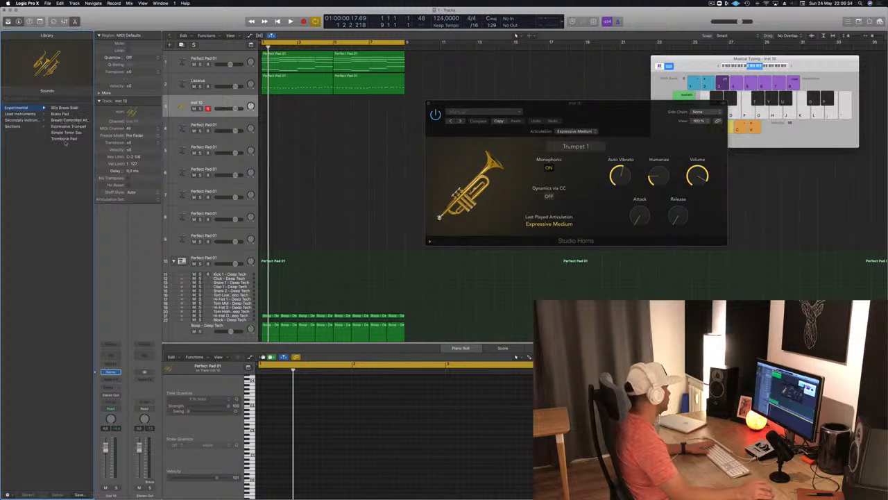
click(64, 139)
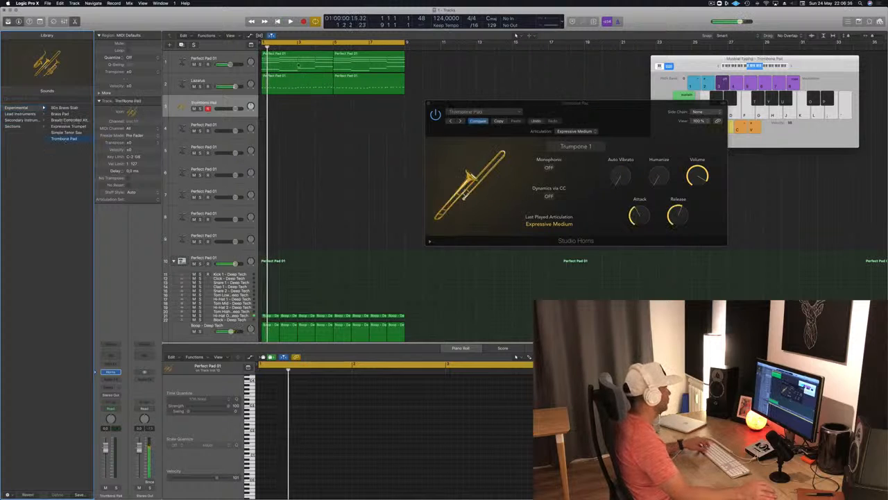
Copy the first Perfect Pad chord region onto the Trombone Pad track and delete everything except each chord's top note
click(298, 91)
drag(297, 91, 297, 114)
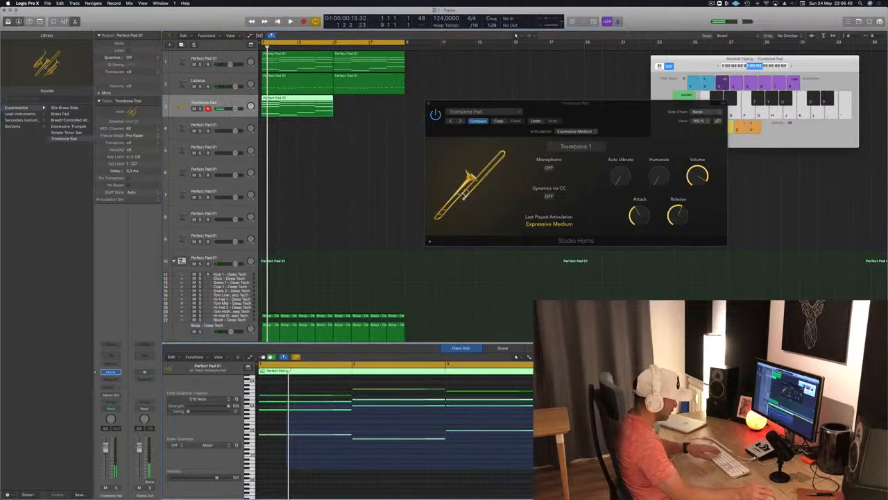
drag(287, 469, 624, 399)
key(Delete)
Play the arrangement from the start to hear the Trombone Pad melody with the chords, bass and drums
key(space)
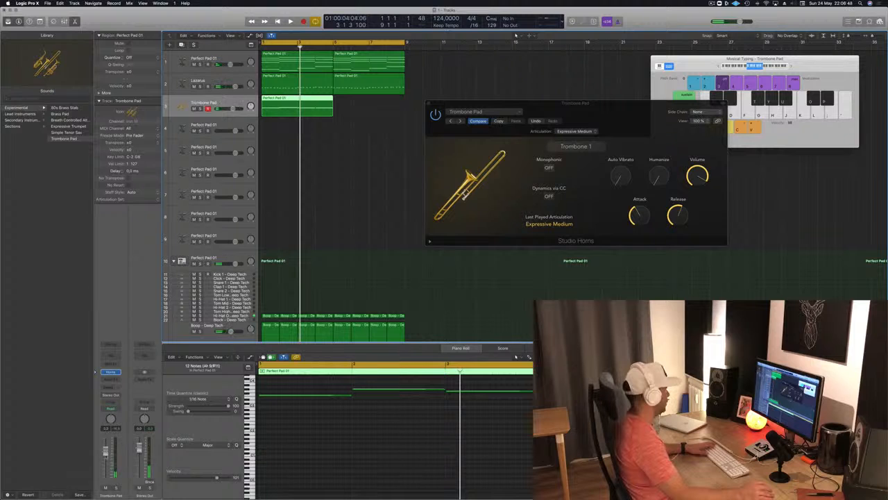
key(Return)
key(space)
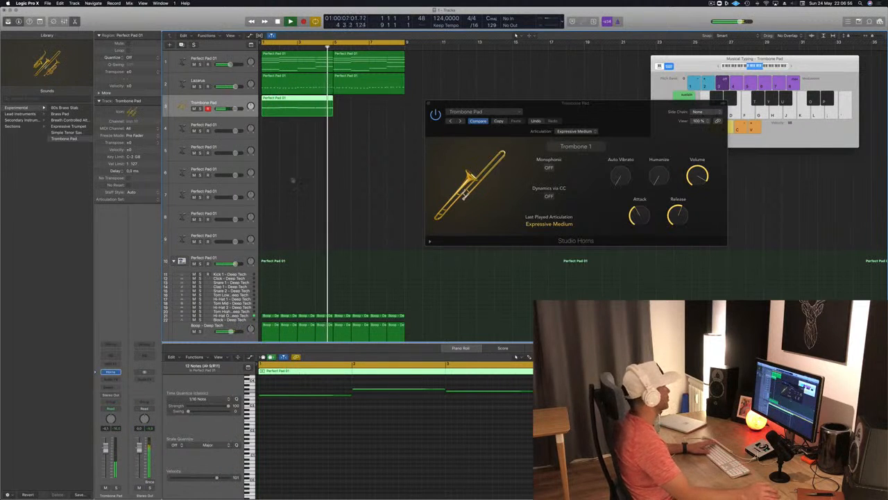
click(341, 137)
key(space)
click(310, 103)
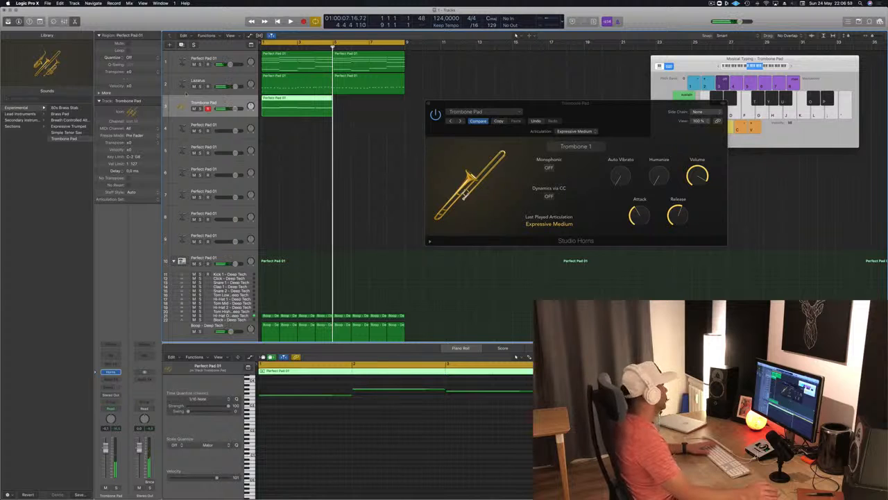
Replace the third track's Studio Horns instrument with Studio Strings in stereo
click(117, 373)
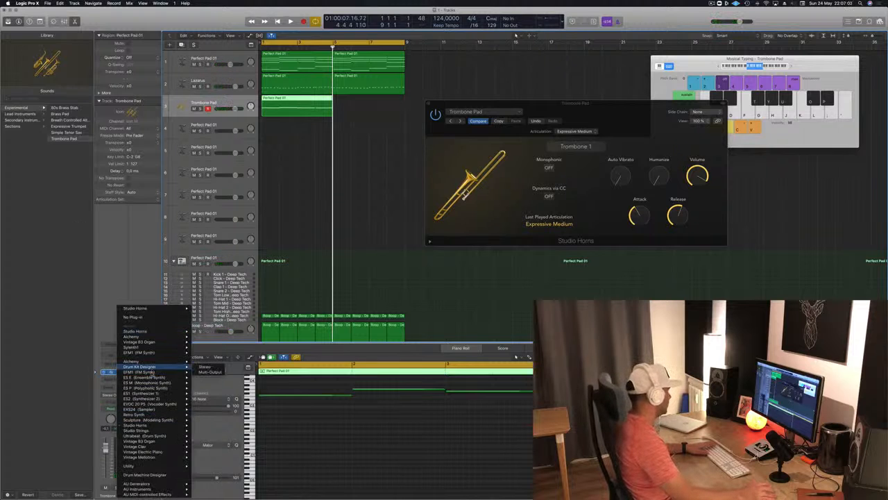
mouse_move(160, 415)
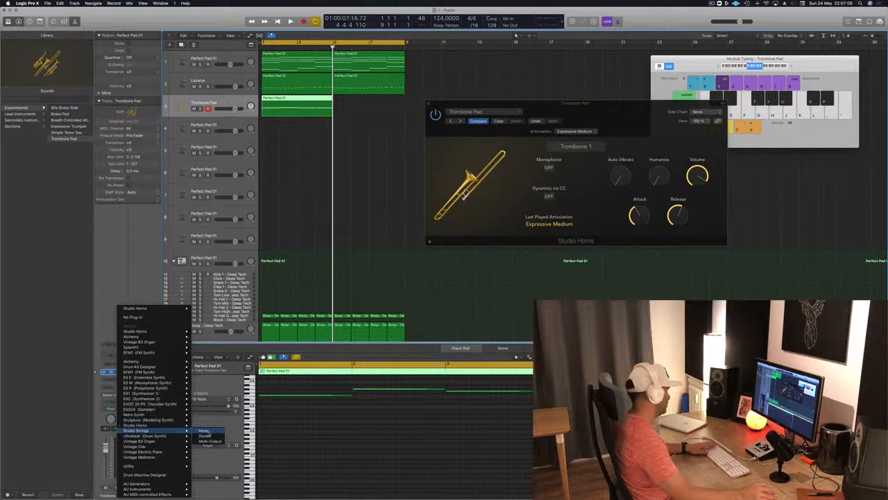
click(206, 438)
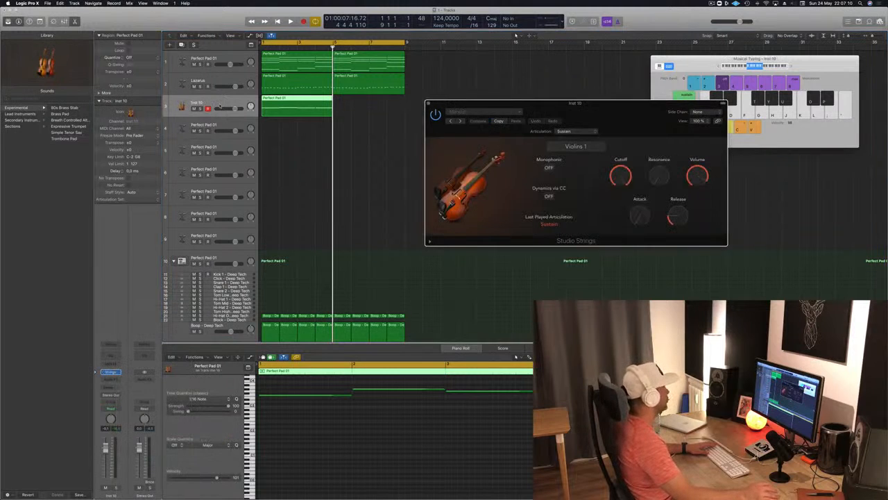
Add a bus send to the strings track and insert a stereo SilverVerb on the resulting aux channel
click(112, 389)
mouse_move(120, 400)
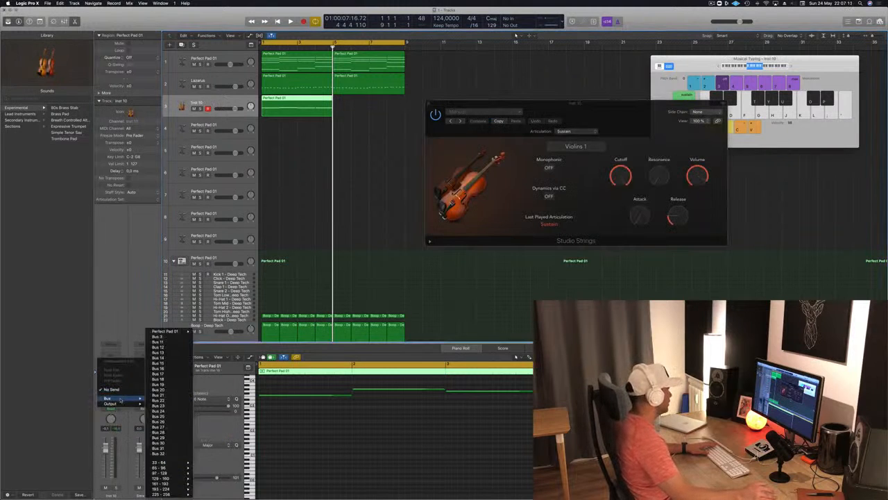
click(162, 338)
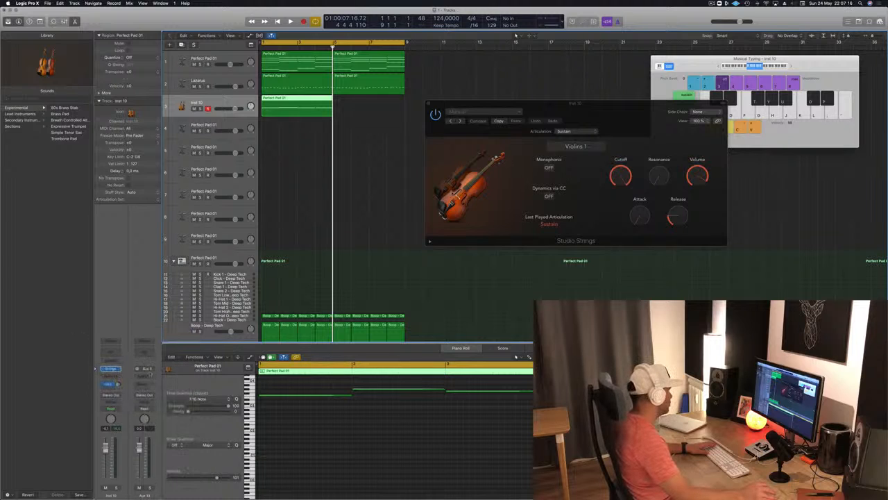
click(150, 377)
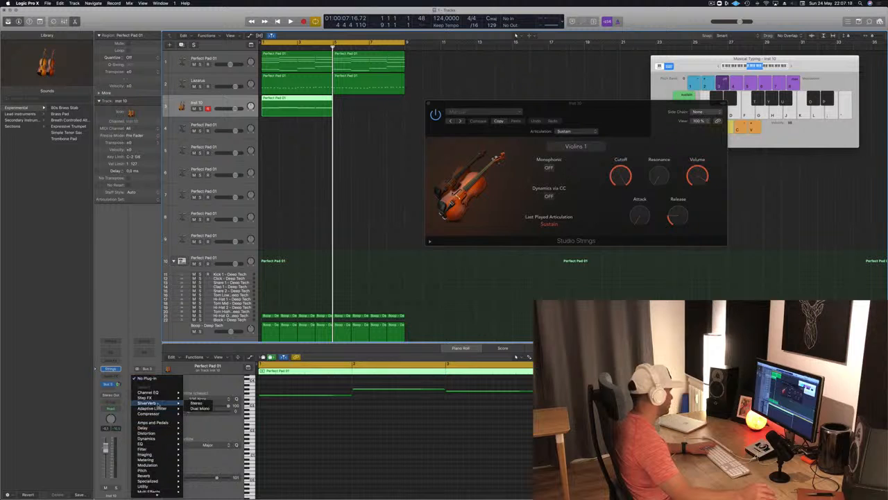
click(205, 404)
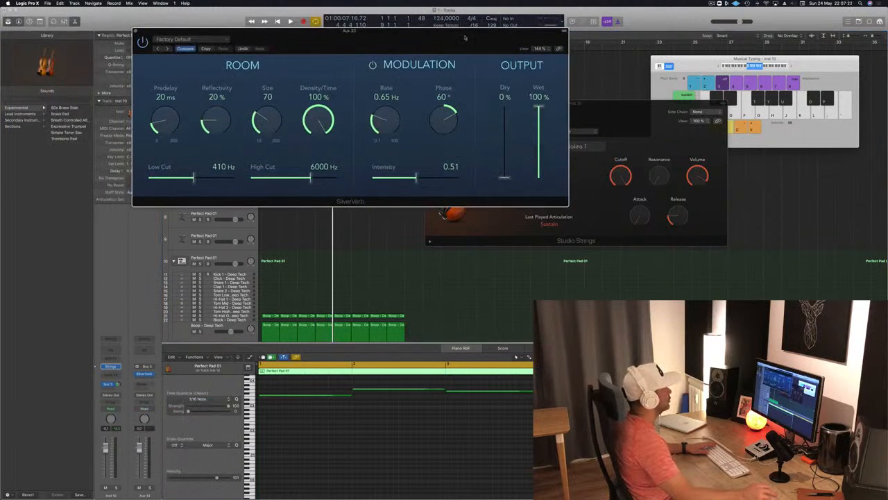
Load the grandiose preset into the SilverVerb on the strings' reverb aux channel
click(225, 40)
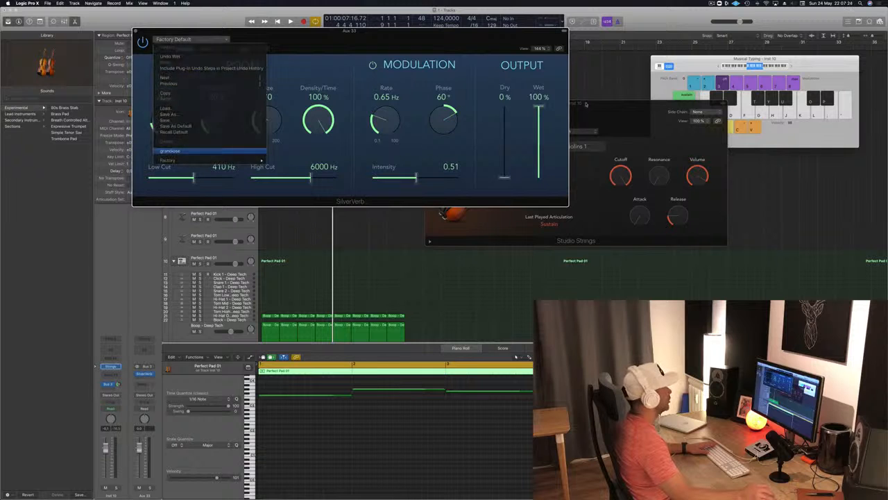
click(170, 151)
drag(492, 38, 710, 20)
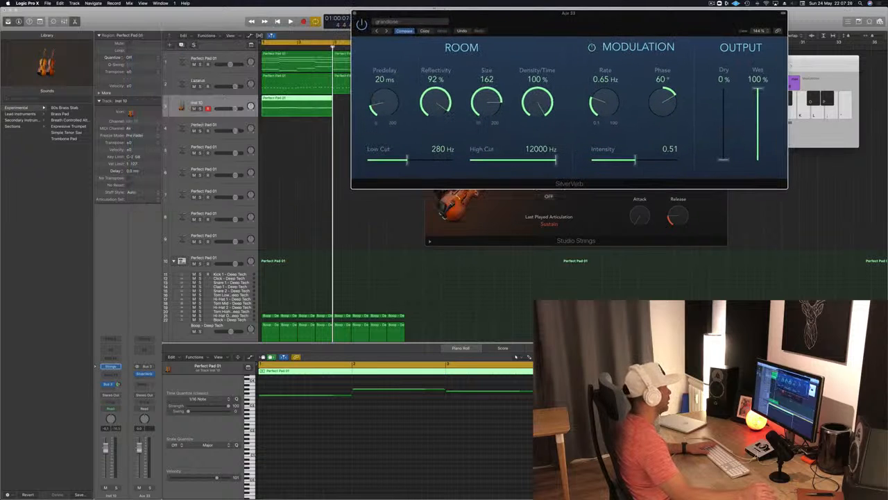
Lower the strings track's volume and play the arrangement from the start to hear the strings with the reverb
click(128, 469)
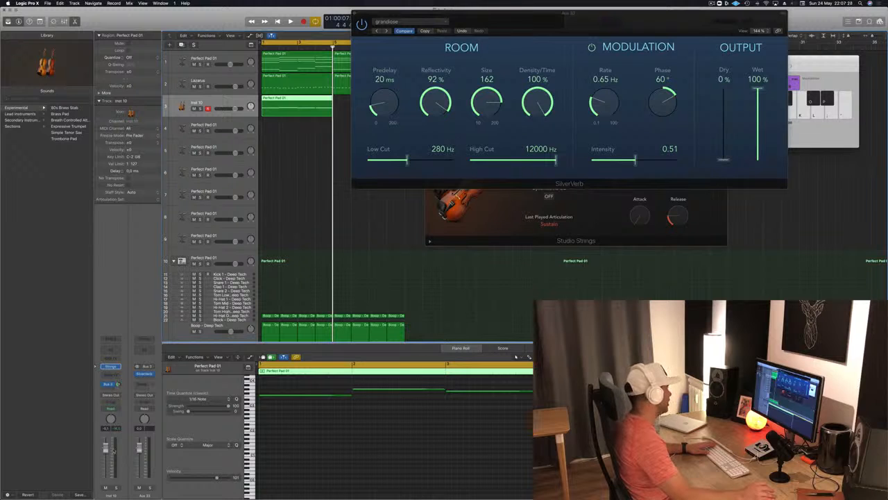
key(space)
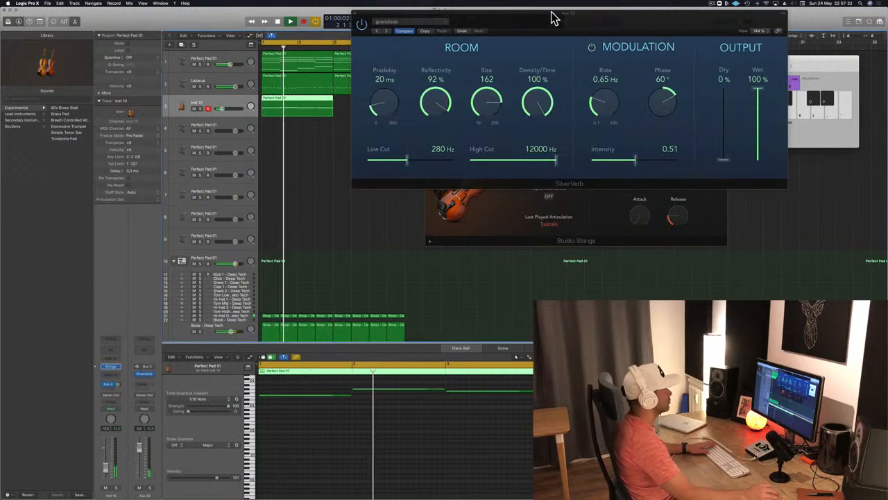
drag(553, 19, 651, 57)
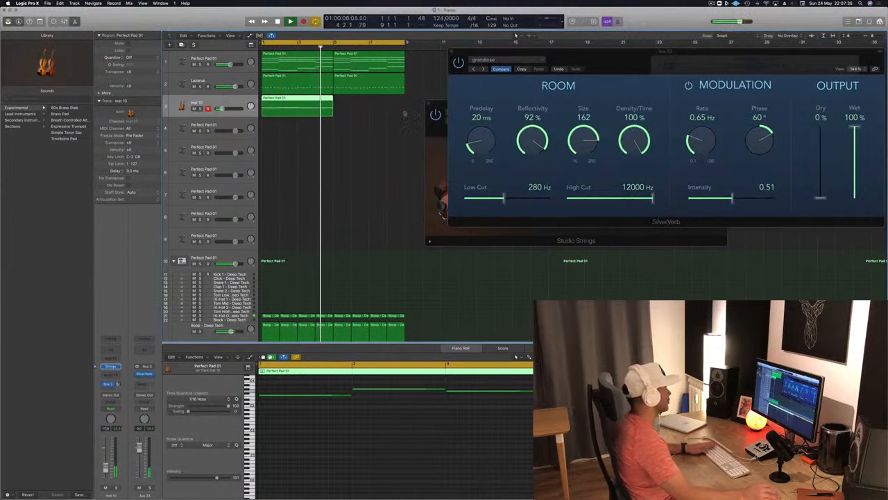
key(Return)
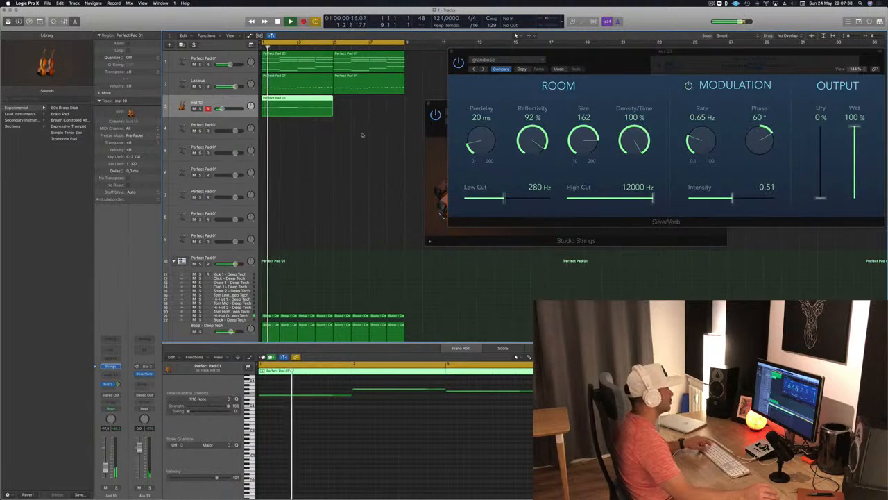
Check the strings region's notes against the first Perfect Pad chord region and play the arrangement from the start
scroll(363, 134, down, 1)
click(306, 68)
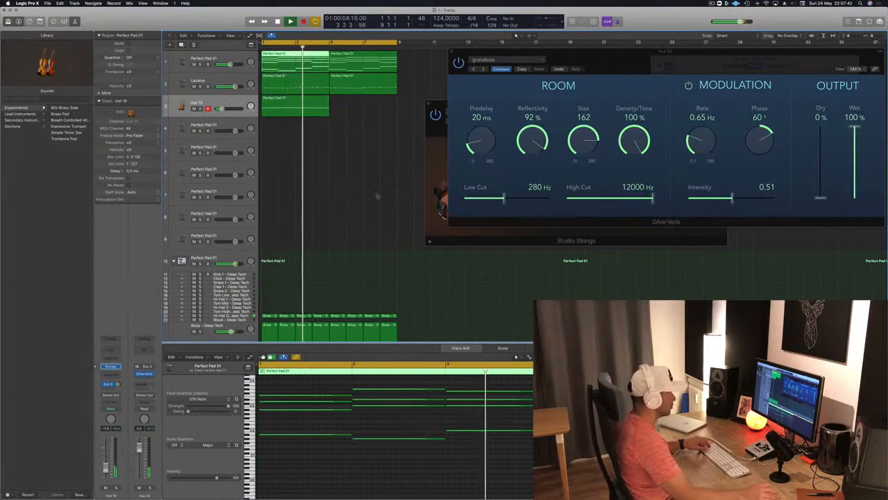
click(313, 105)
click(308, 55)
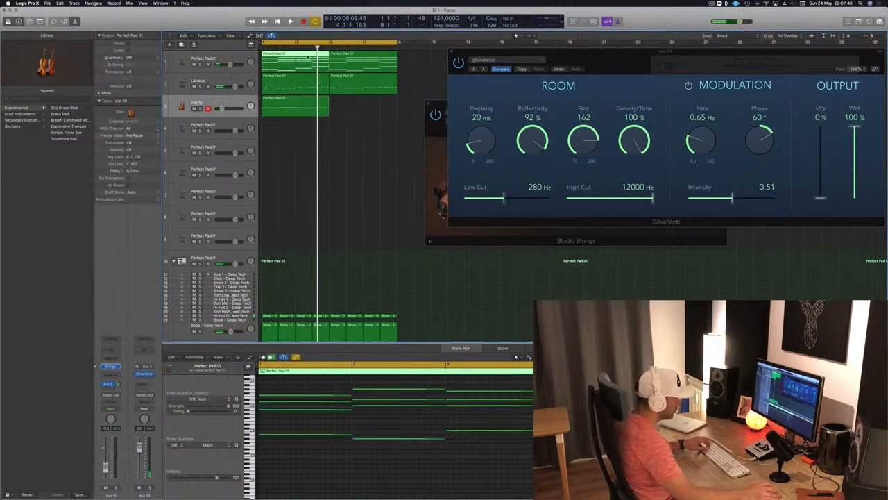
click(315, 105)
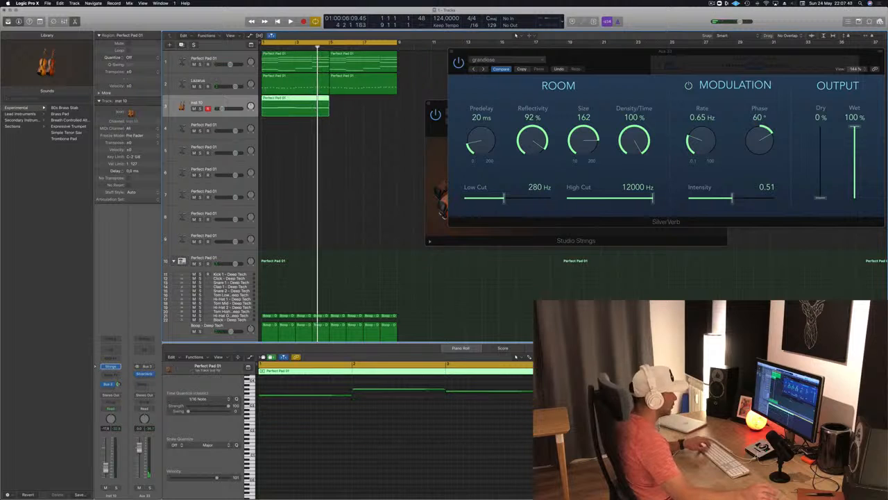
click(352, 398)
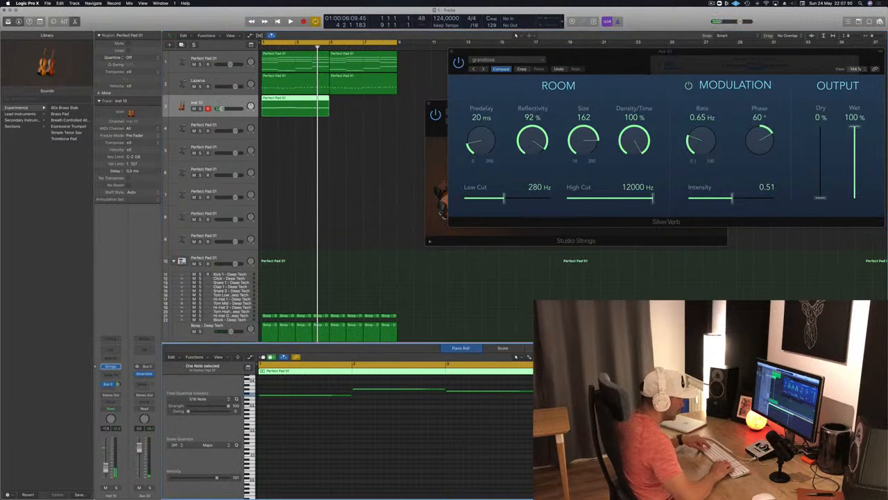
key(Return)
key(space)
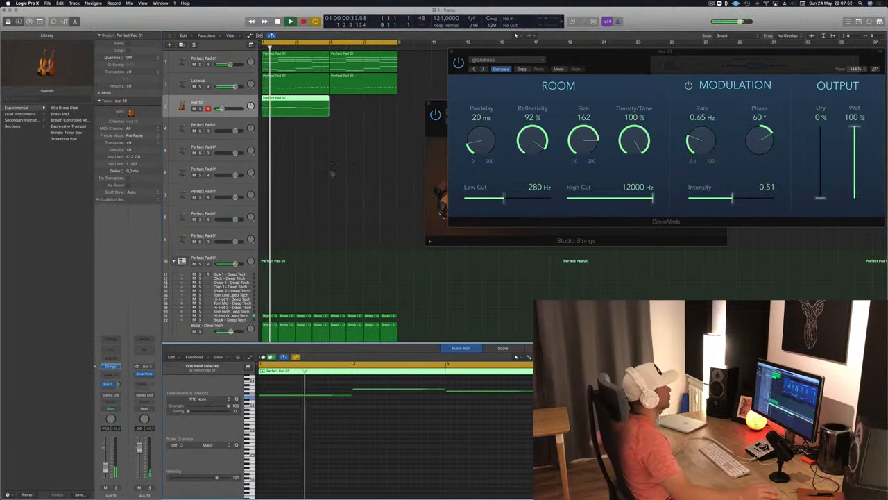
Copy the strings region to bar 5, raise the last note of the original region, and replay from the start
drag(289, 100, 359, 105)
click(221, 103)
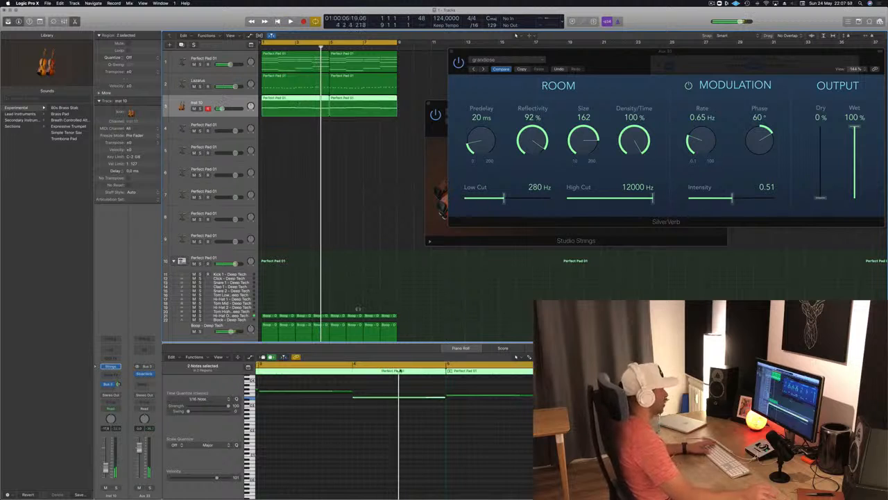
click(407, 405)
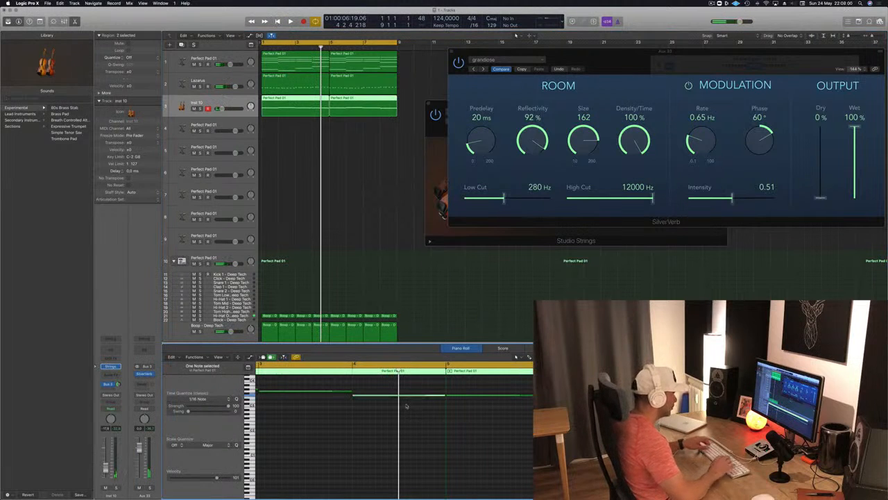
key(Return)
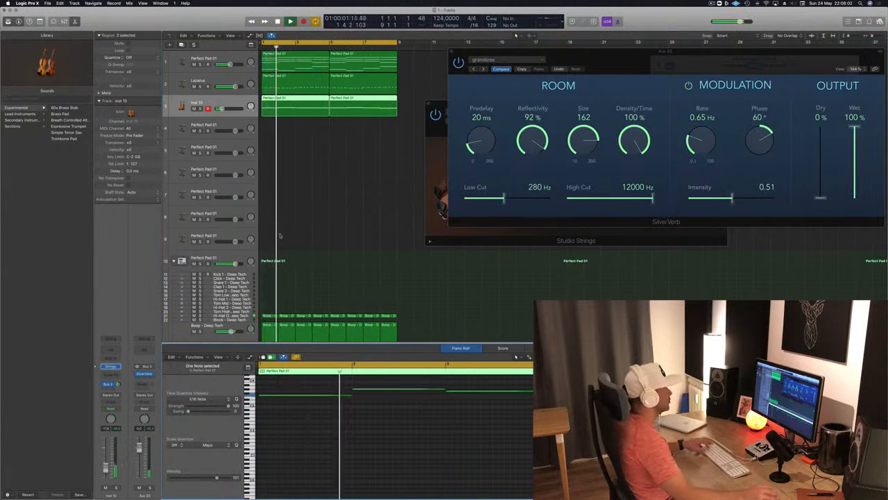
Replace the second strings region with a new copy of the first one at bar 5 and play the arrangement
click(305, 146)
click(307, 106)
key(super+Left)
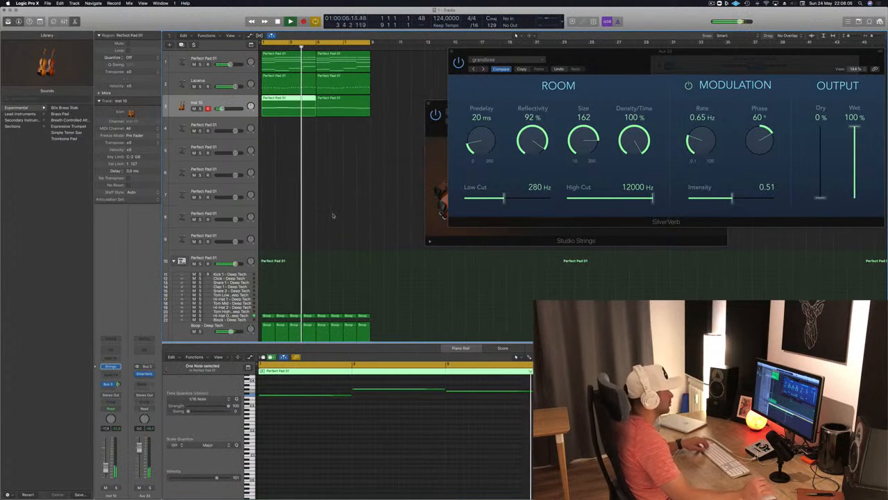
click(346, 106)
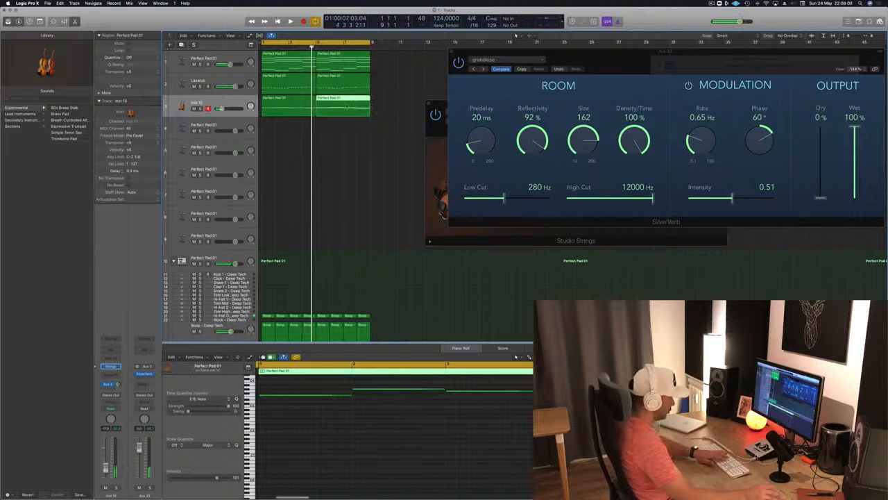
key(Delete)
drag(273, 106, 336, 113)
key(space)
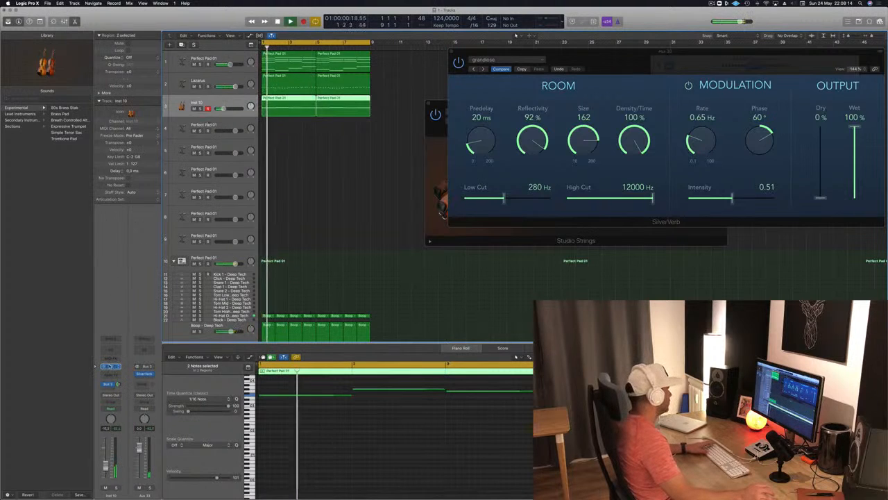
Open the third track's Studio Strings instrument and place its window clear of the reverb settings
click(109, 367)
click(109, 366)
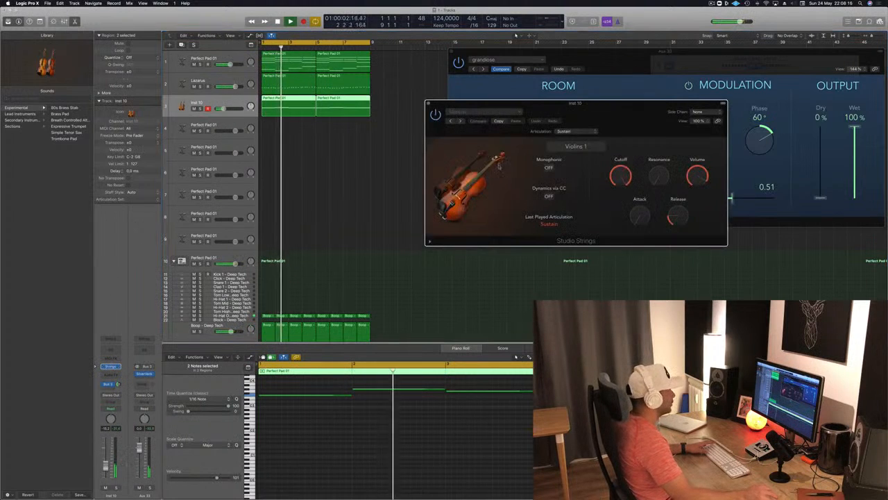
drag(542, 123, 413, 122)
Audition the Full Strings for Layers and Reverse Strings presets of Studio Strings during playback
click(358, 109)
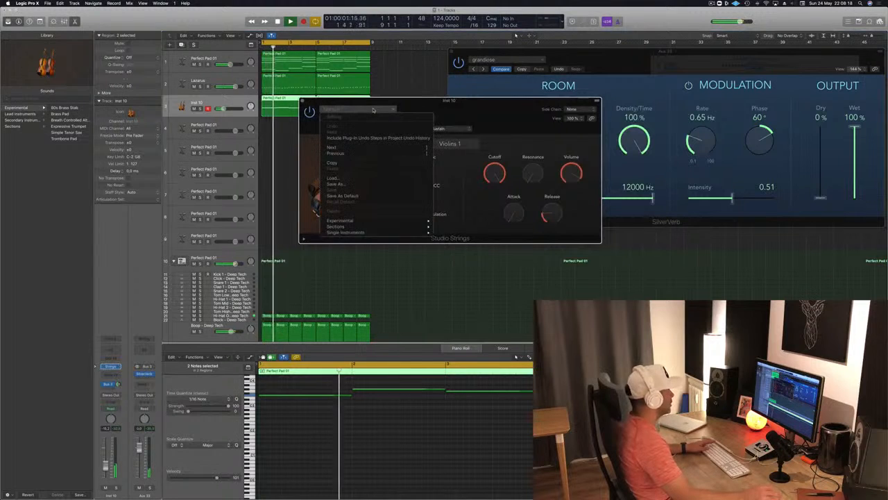
mouse_move(385, 225)
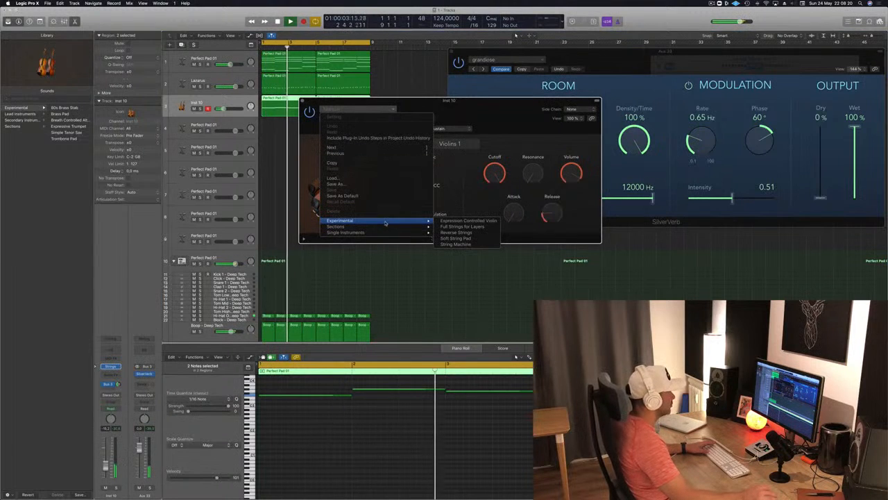
click(450, 227)
drag(493, 103, 555, 124)
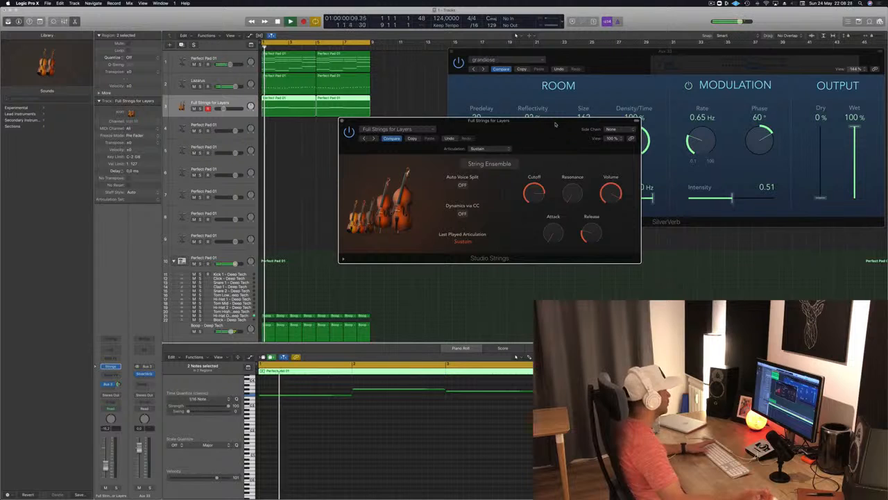
drag(571, 125, 544, 155)
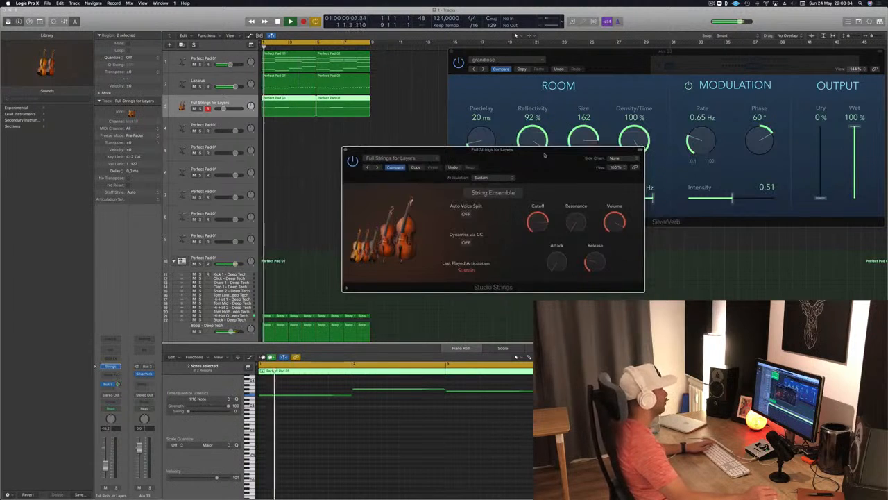
mouse_move(545, 156)
mouse_down()
mouse_move(575, 148)
mouse_move(552, 149)
mouse_up()
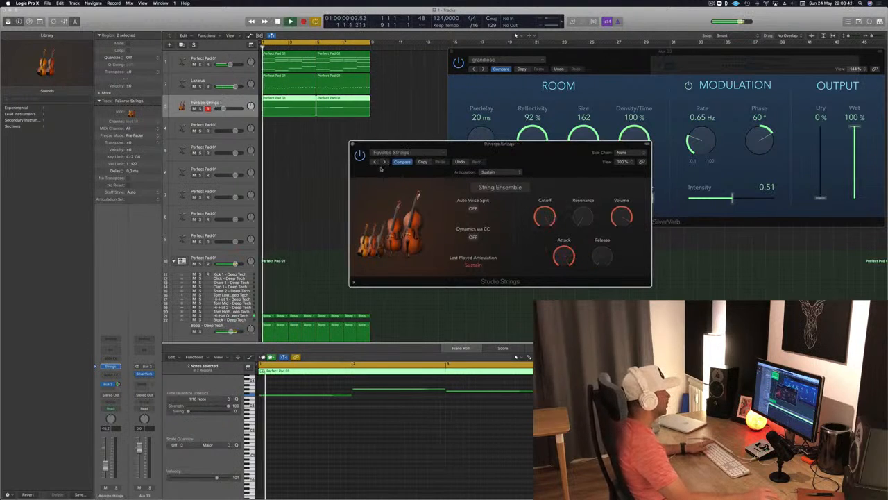
Try the Disco Strings preset from the Sections category against the looping arrangement
click(411, 154)
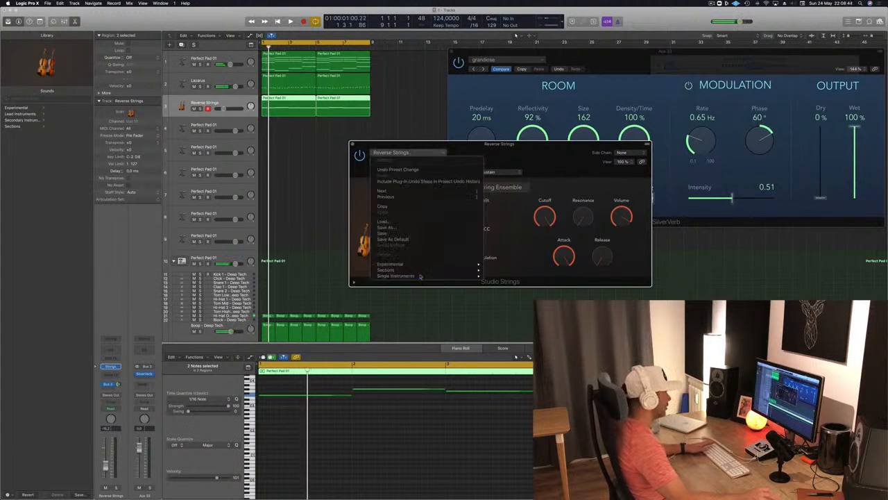
mouse_move(424, 272)
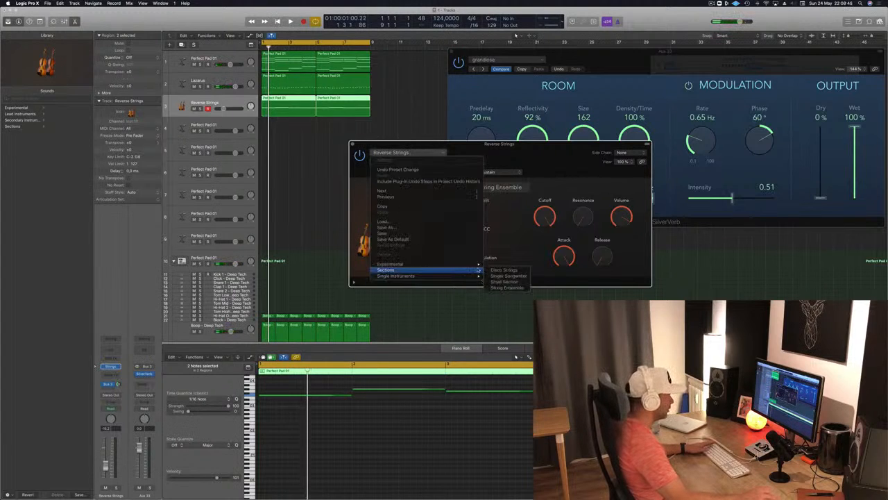
click(522, 270)
mouse_move(549, 158)
mouse_down()
mouse_move(566, 159)
mouse_move(536, 161)
mouse_up()
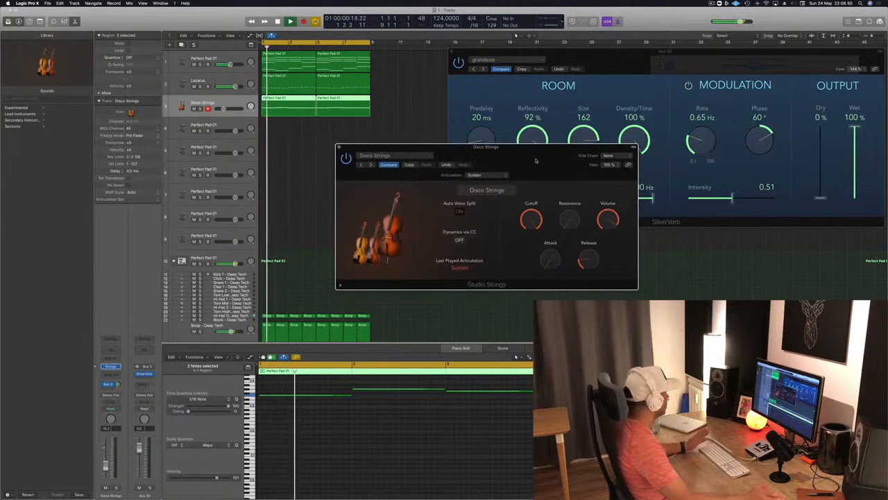
drag(431, 170, 418, 170)
key(space)
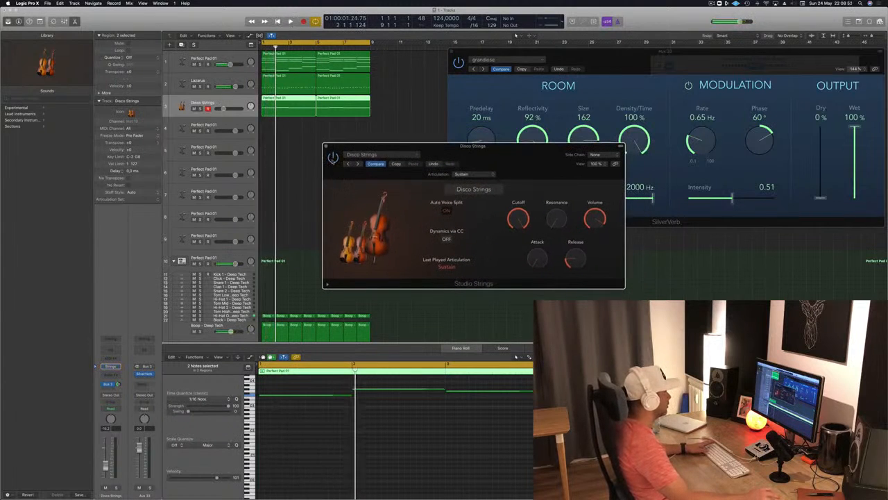
key(space)
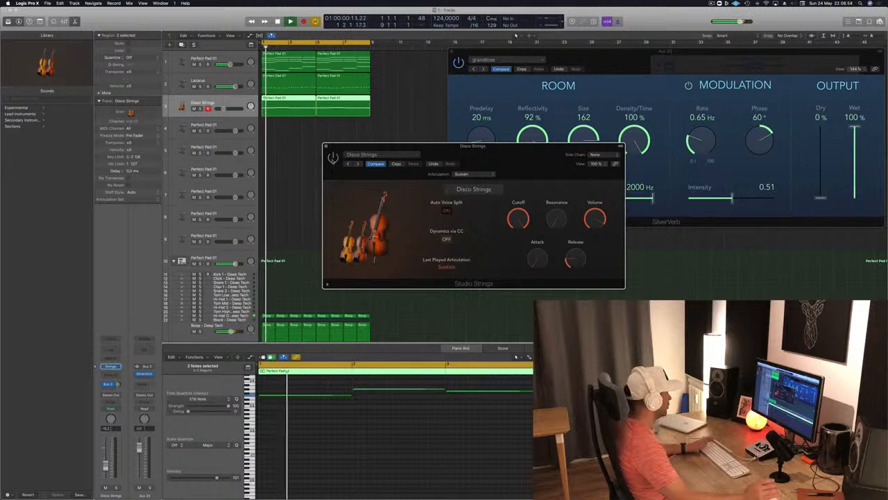
drag(525, 151, 501, 150)
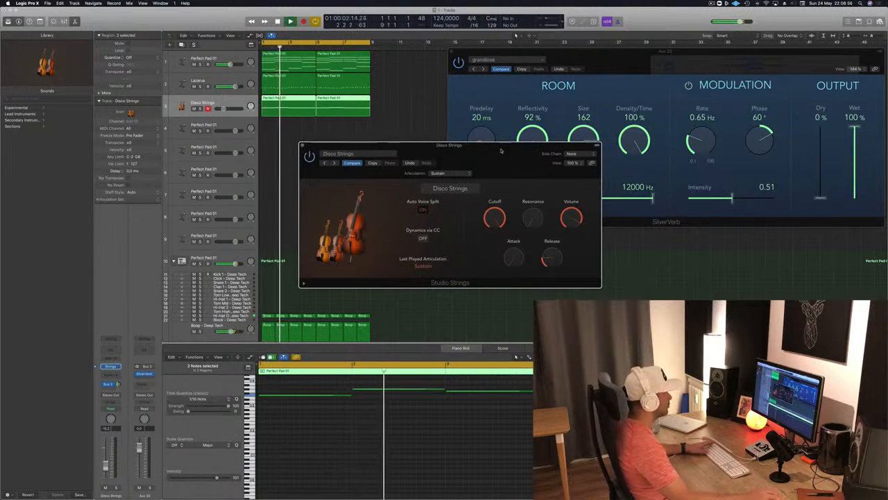
Load the Studio Cellos single-instrument preset and lower the track's volume slightly while the arrangement plays
click(347, 153)
mouse_move(375, 270)
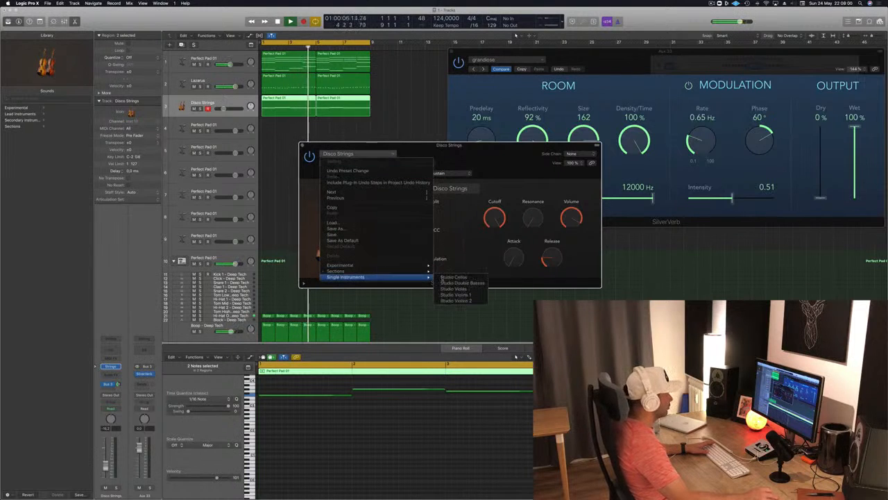
click(454, 277)
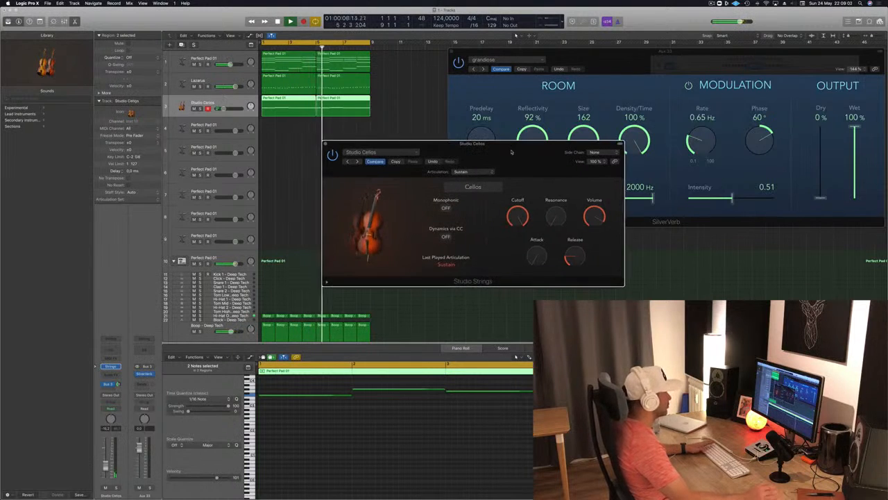
key(space)
drag(511, 151, 534, 150)
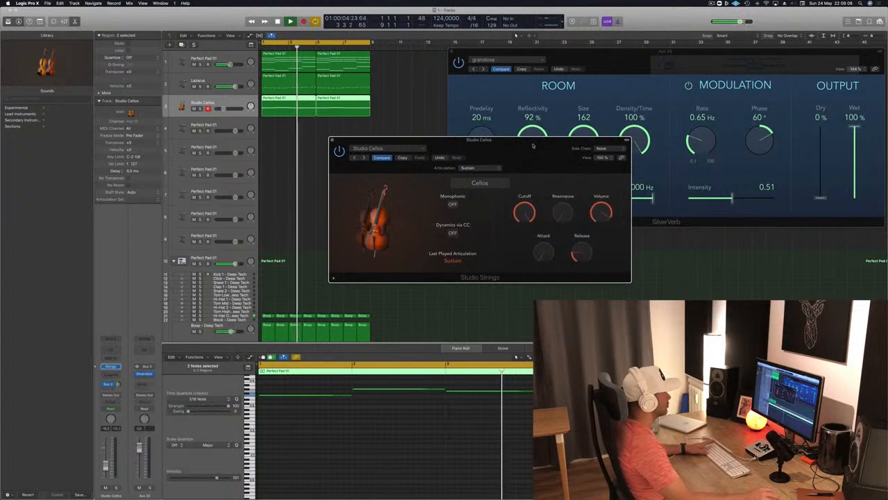
drag(532, 146, 571, 107)
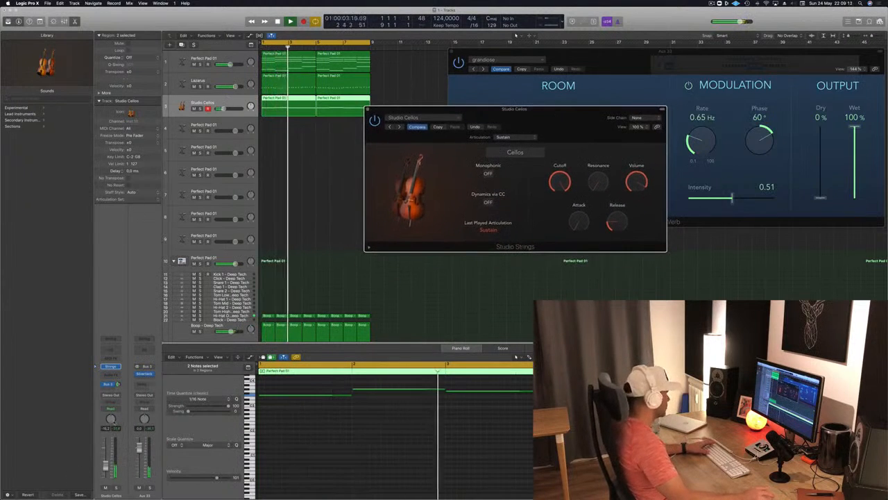
drag(105, 467, 106, 472)
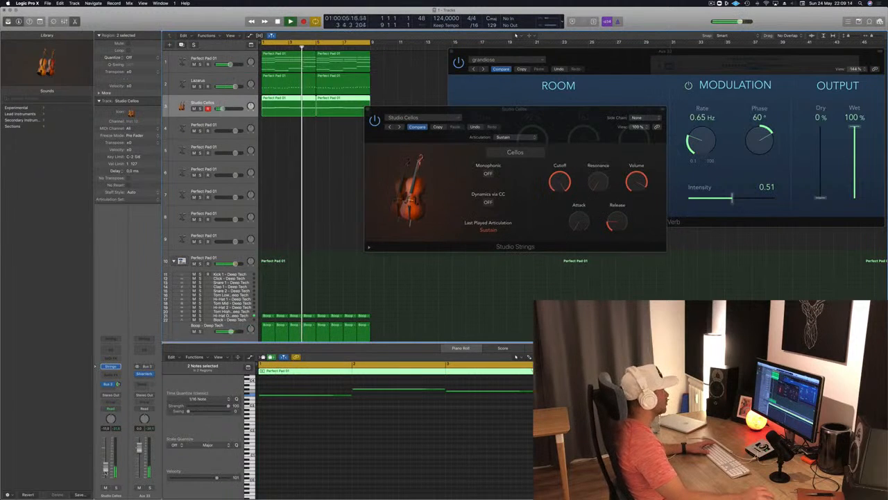
drag(567, 120, 520, 167)
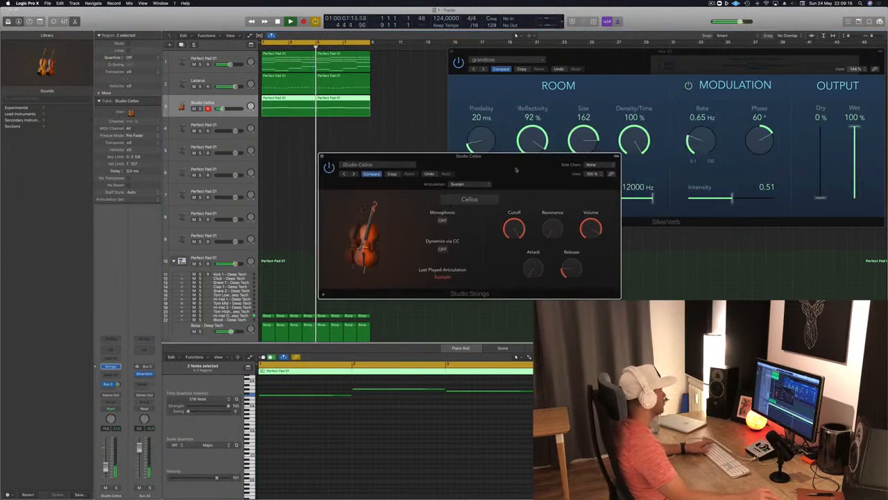
Fine-tune the Studio Cellos track's volume and close its instrument window
click(106, 468)
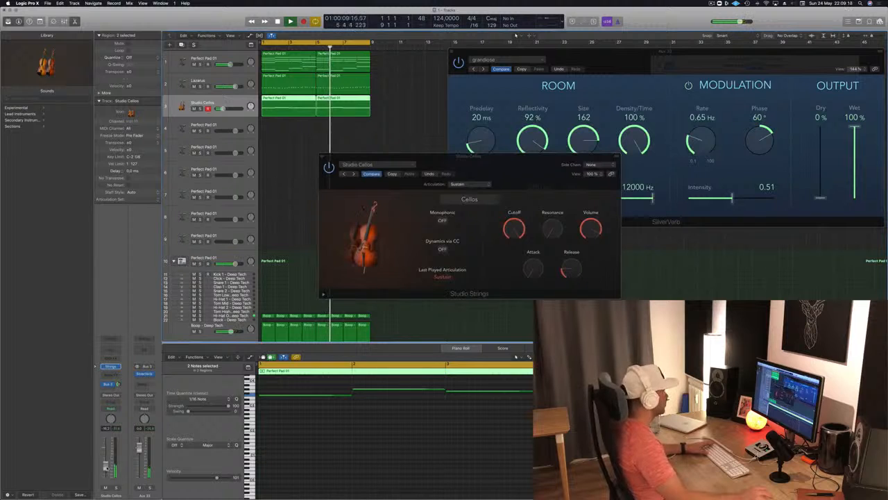
click(322, 157)
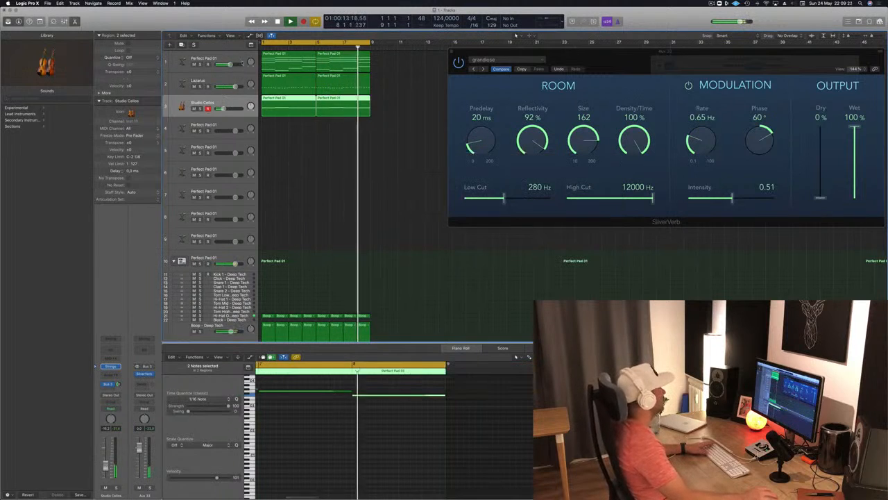
click(242, 63)
click(319, 200)
Copy the first track's opening chord region to the fourth track, stop playback and select the fourth track
drag(280, 66, 280, 131)
key(space)
click(223, 104)
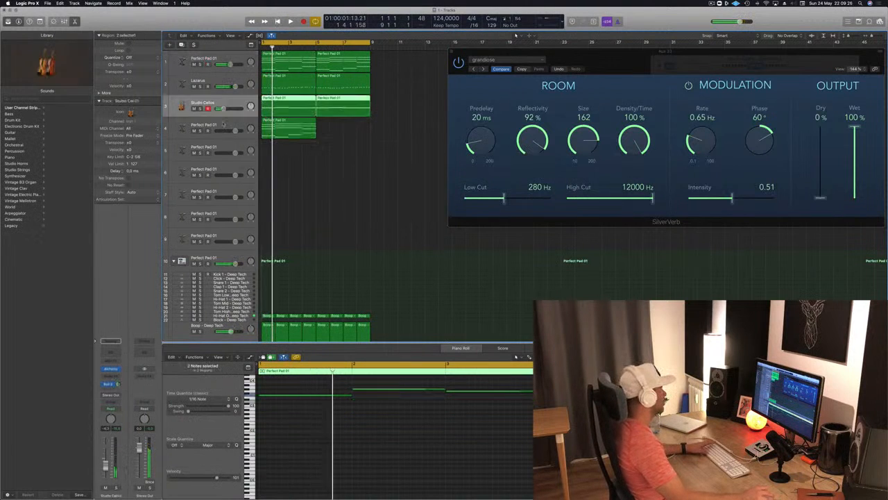
click(223, 124)
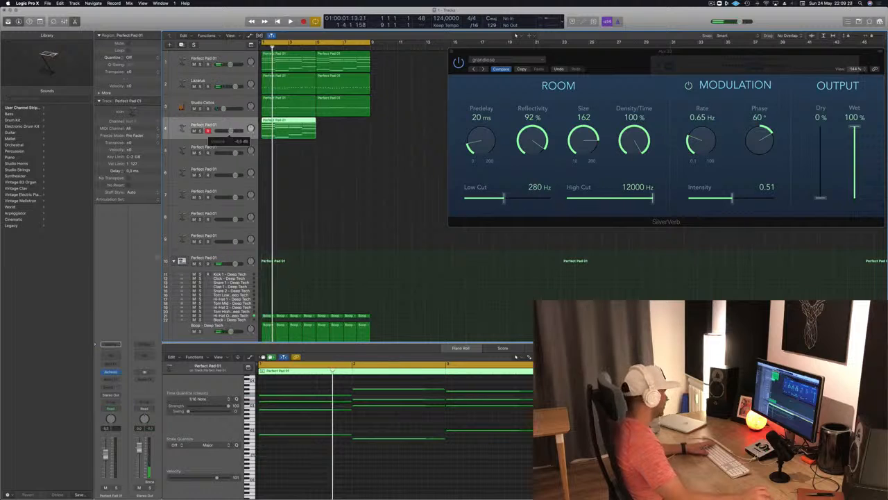
Load a stereo Retro Synth as the fourth track's instrument and place its window over the empty arrangement area
click(117, 372)
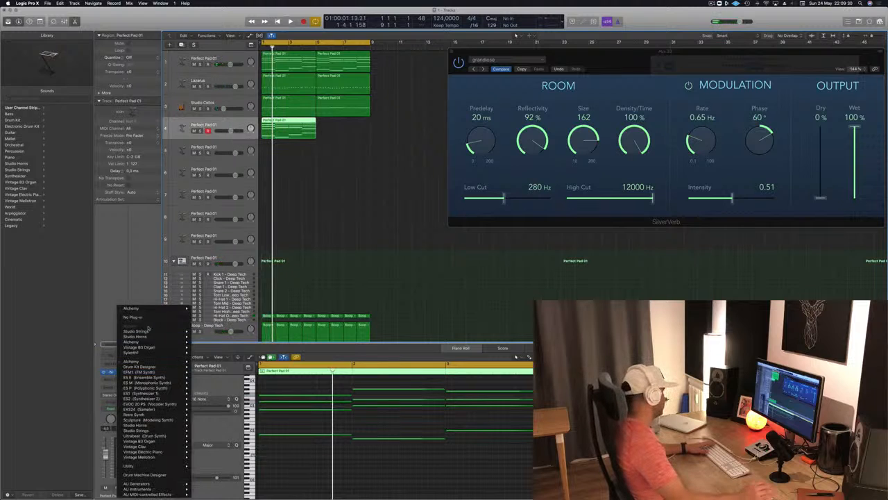
click(149, 347)
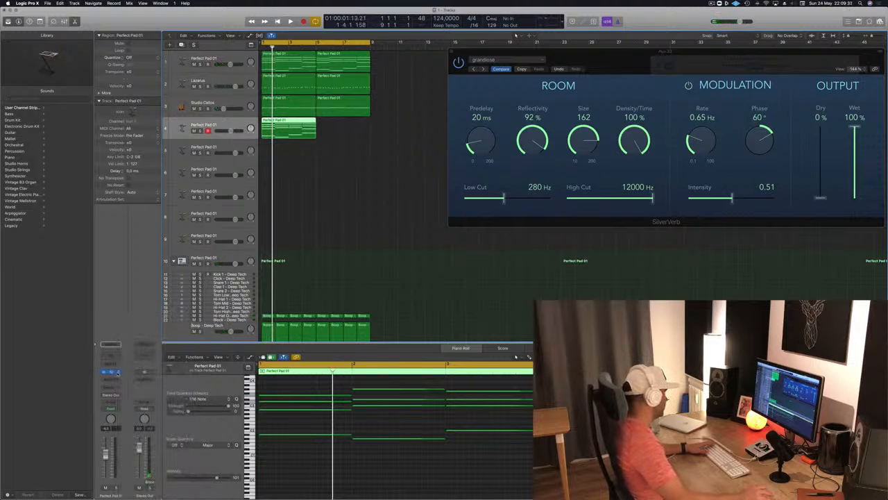
click(118, 372)
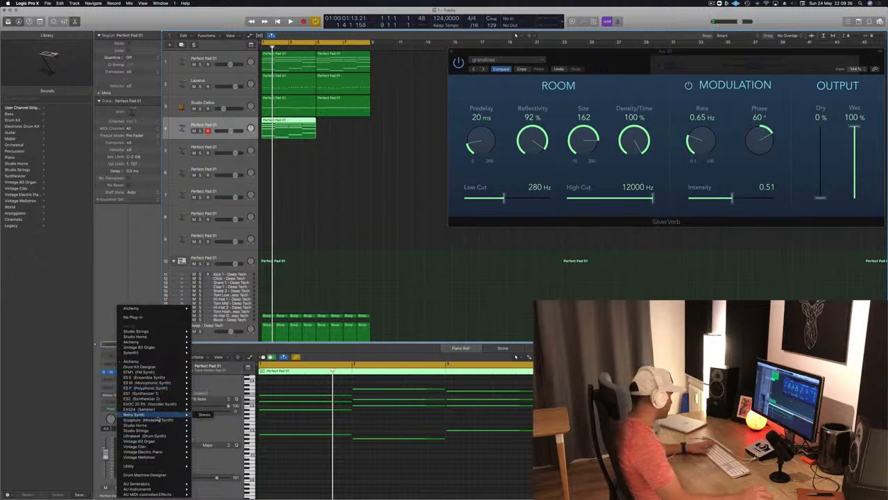
click(204, 415)
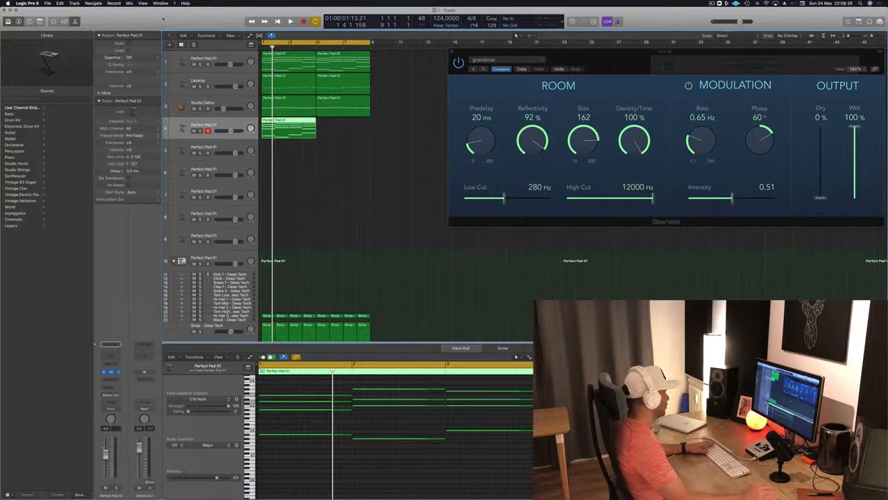
drag(169, 20, 604, 147)
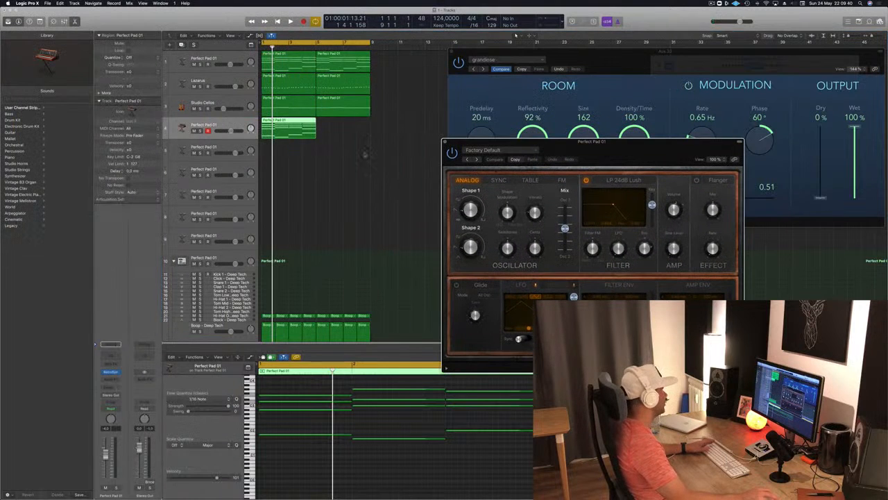
Lower the fourth track's volume strongly and insert the Arpeggiator MIDI effect on it
key(space)
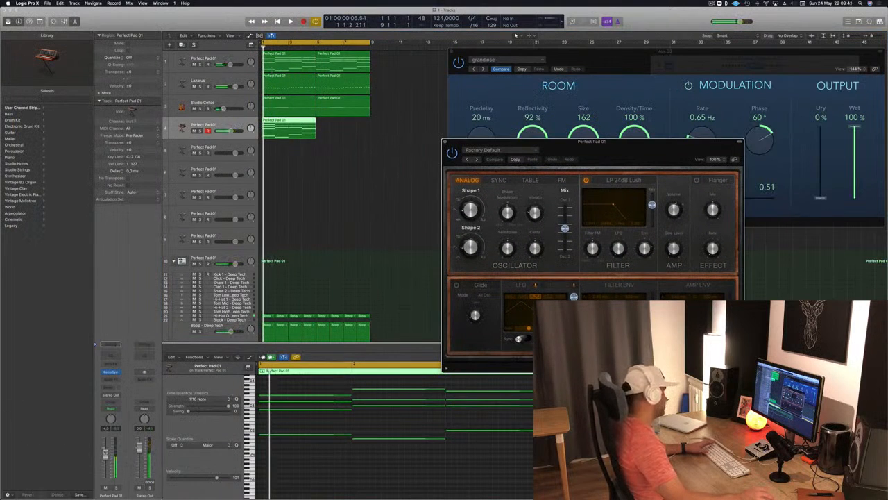
drag(106, 452, 105, 479)
click(109, 365)
click(141, 283)
click(118, 357)
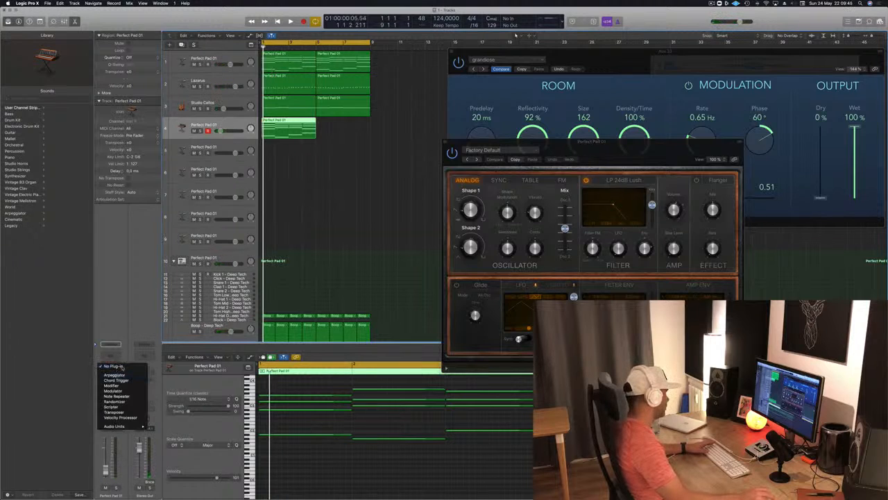
click(114, 375)
Raise the fourth track's volume slightly while the arpeggio plays and close the Arpeggiator window
key(space)
drag(106, 470, 105, 468)
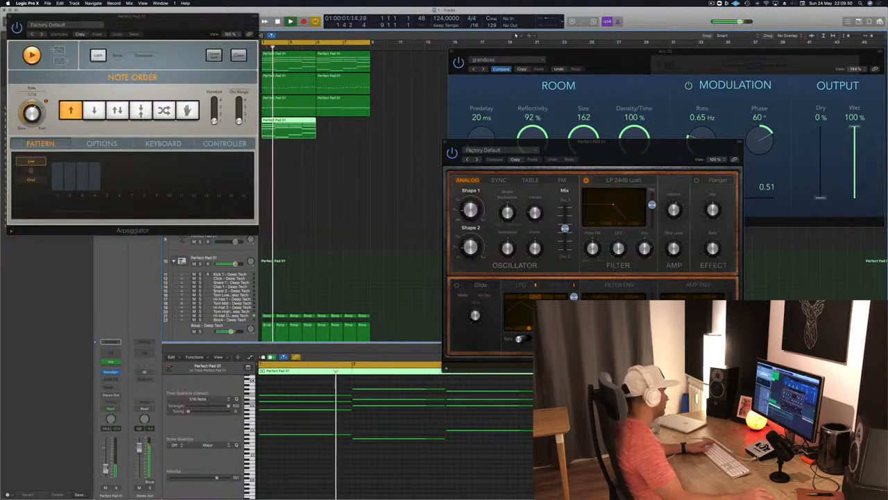
drag(23, 15, 388, 119)
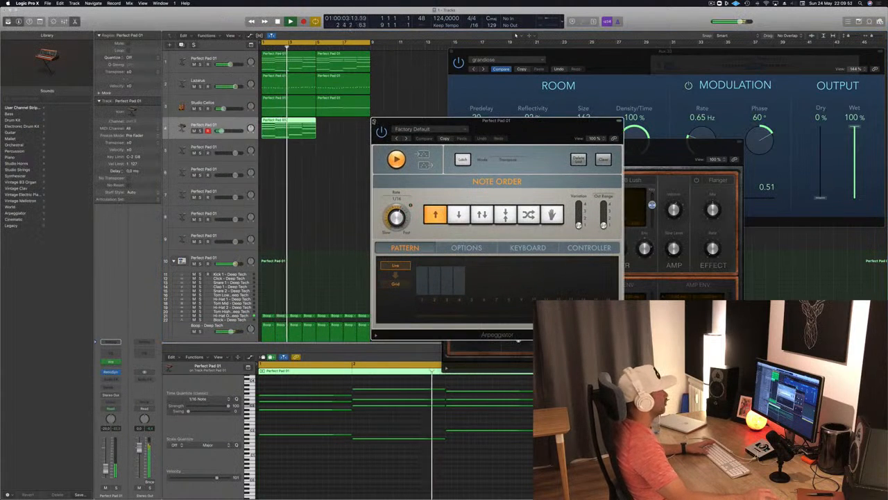
click(375, 121)
Copy the fourth track's chord region to bar 5 and move the Retro Synth window beside the regions
key(space)
drag(300, 127, 347, 131)
drag(552, 149, 455, 130)
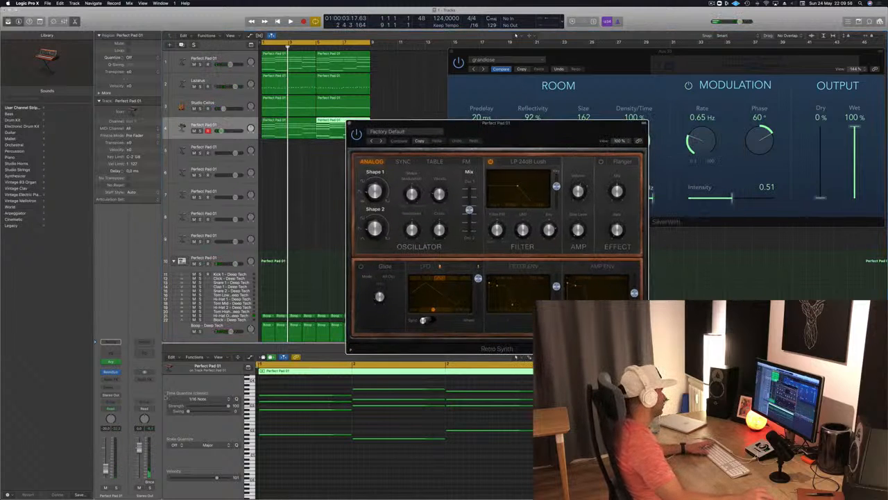
Insert a Channel EQ on the fourth track, pull its high cut down to about 1280 Hz and play the arrangement
click(111, 353)
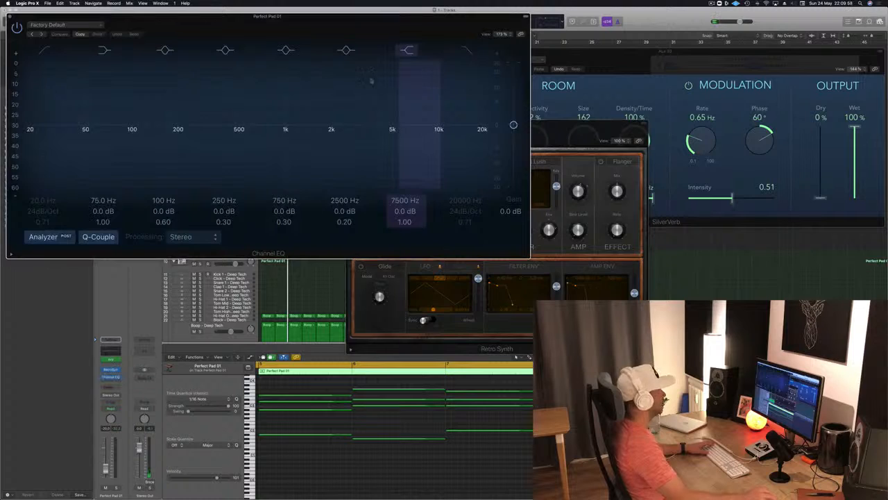
drag(220, 27, 551, 144)
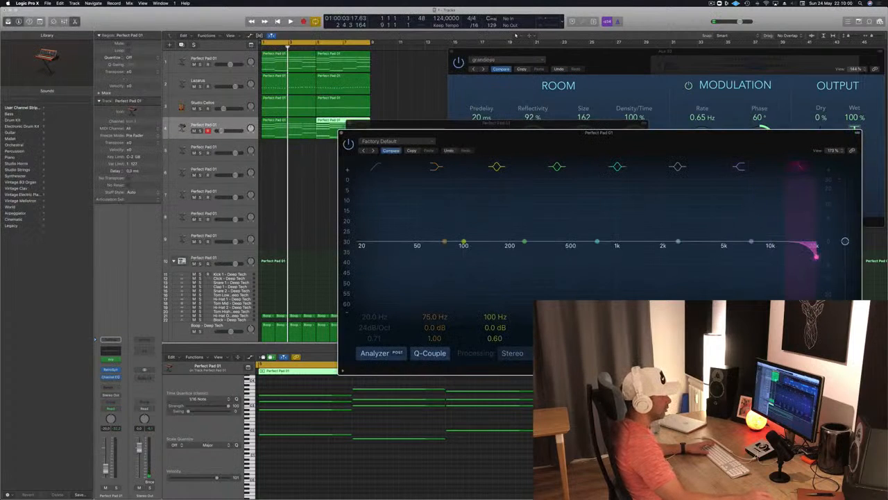
drag(816, 256, 633, 256)
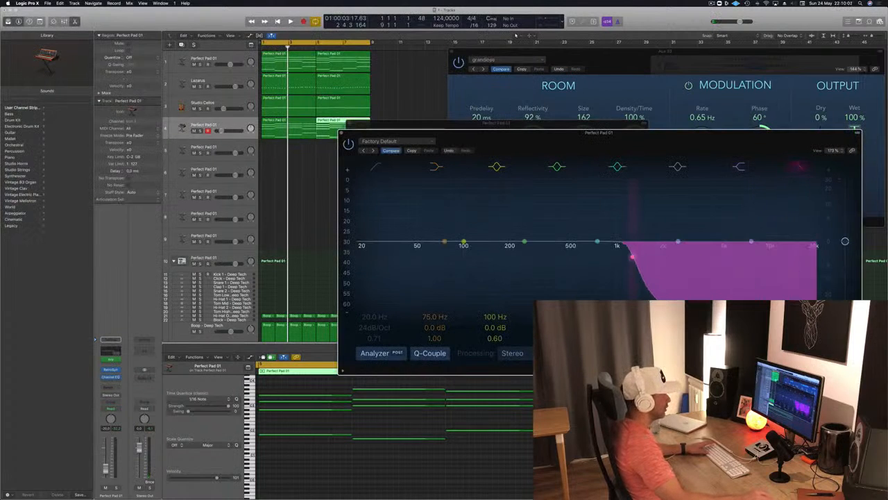
key(space)
drag(661, 143, 634, 123)
key(space)
key(space)
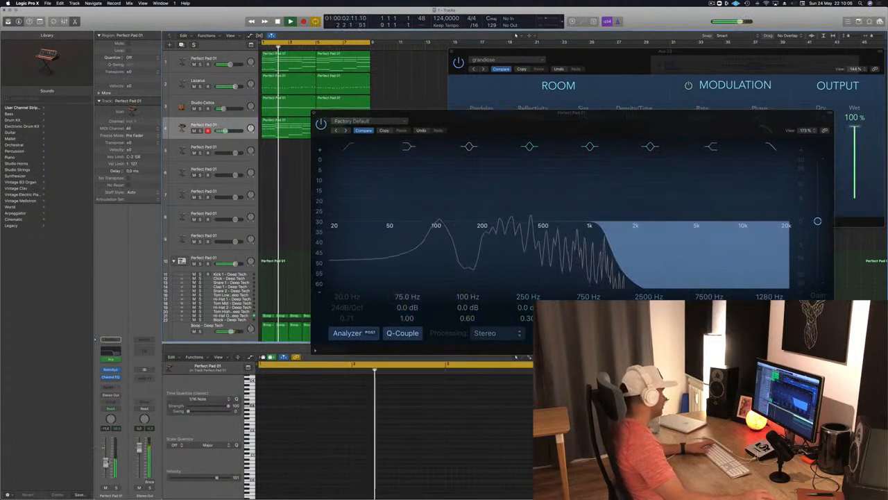
Enable the Channel EQ's low cut at about 91 Hz and lower the high cut to about 690 Hz during playback
click(353, 146)
drag(331, 237, 436, 238)
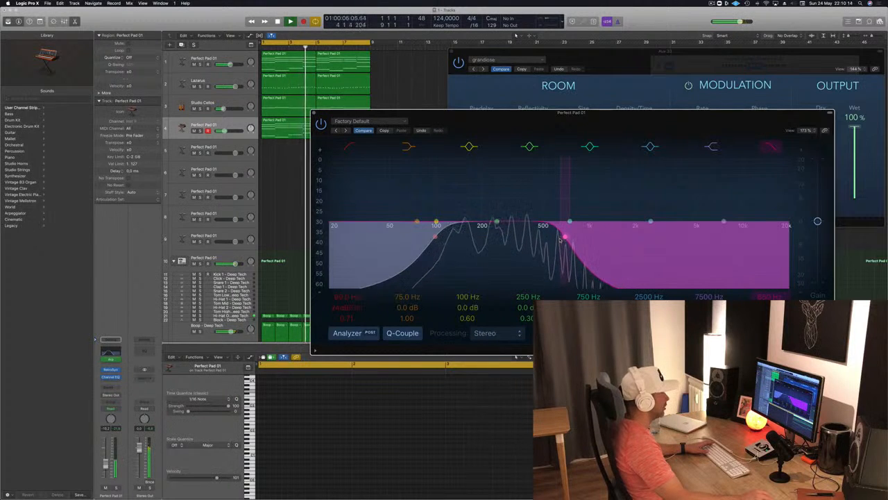
key(Return)
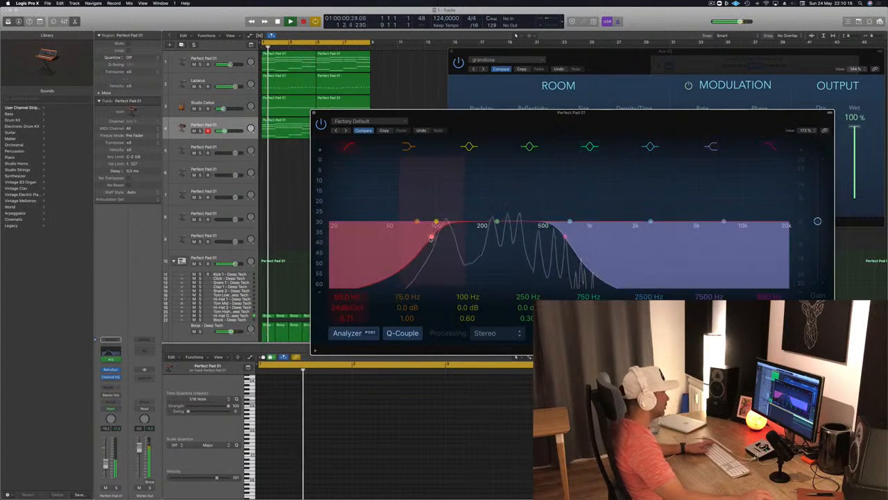
key(space)
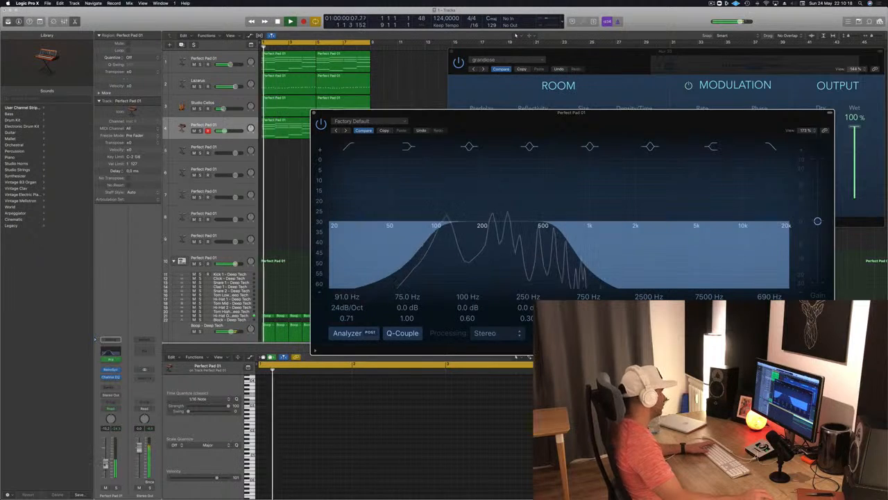
Arrange the Channel EQ and Retro Synth windows and audition Retro Synth presets from Antimatter Synth through Digicream during playback
drag(538, 113, 435, 300)
drag(524, 129, 523, 109)
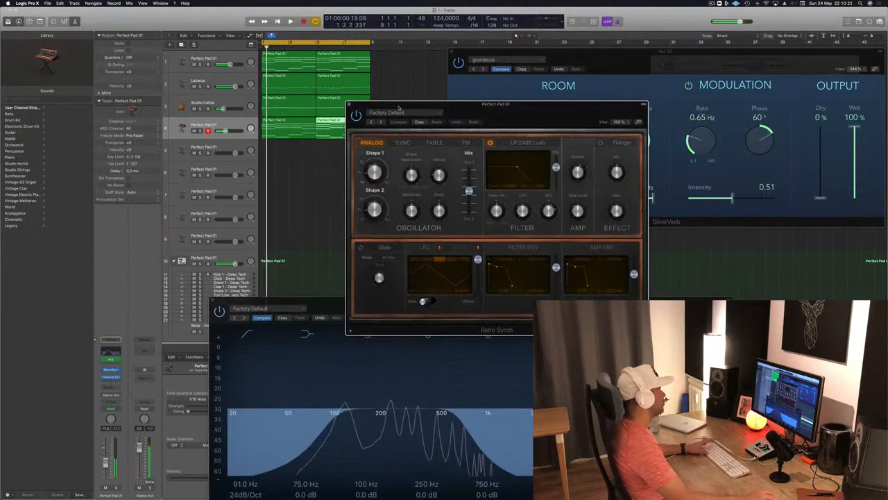
click(381, 122)
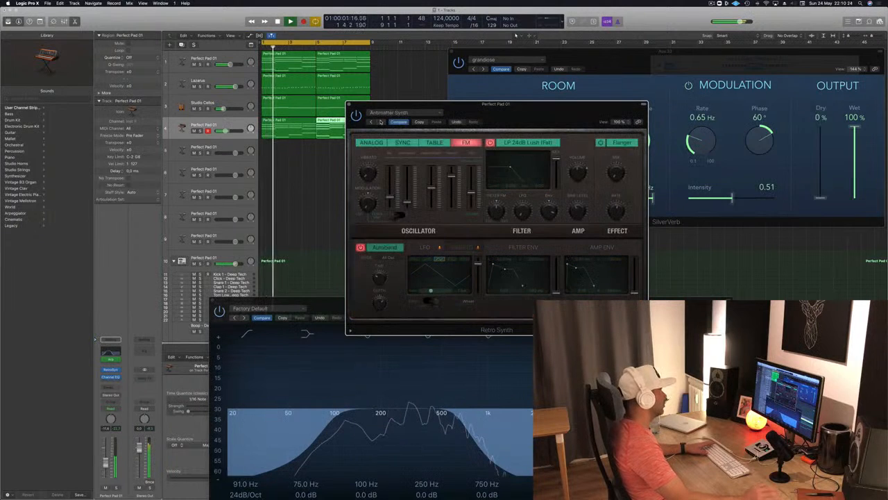
click(381, 122)
click(381, 122)
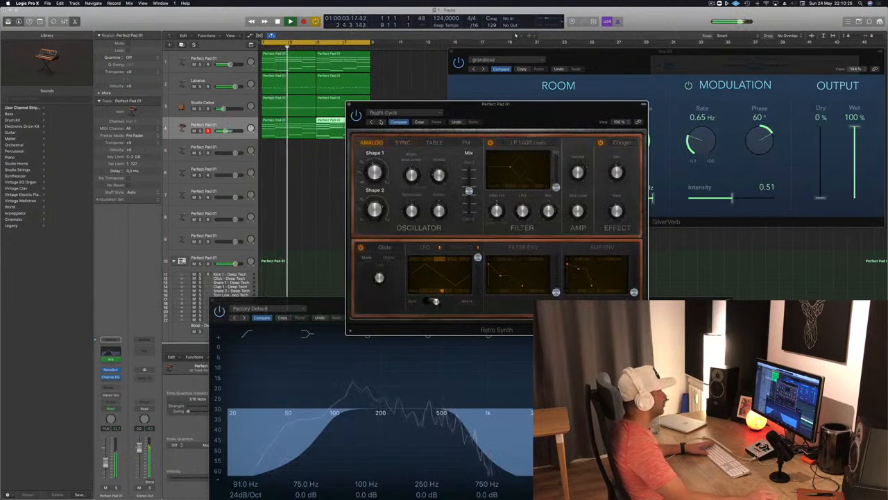
click(381, 122)
click(381, 122)
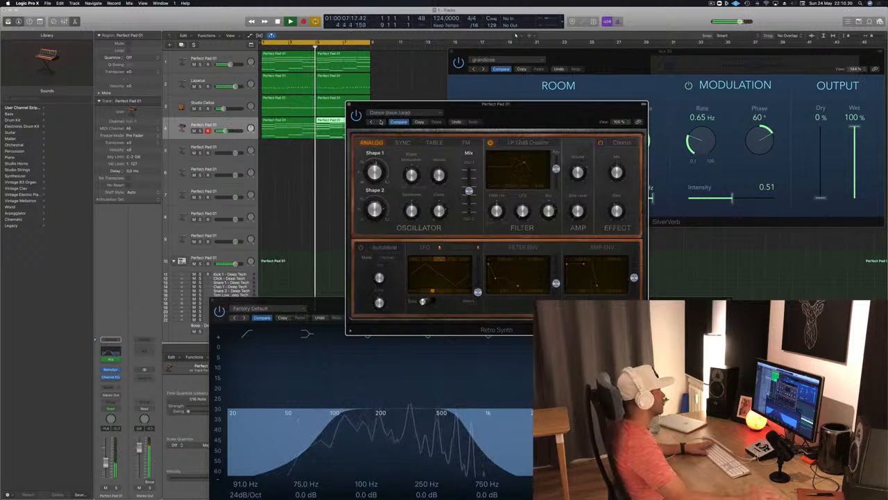
click(381, 122)
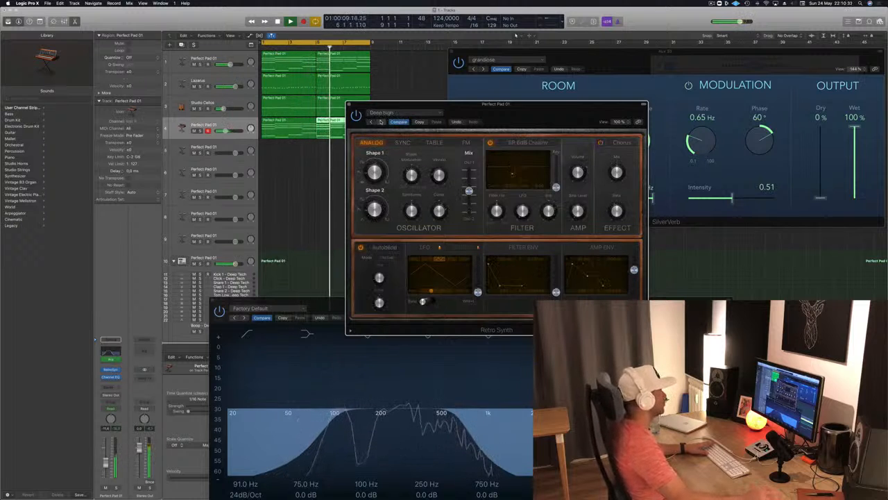
click(381, 122)
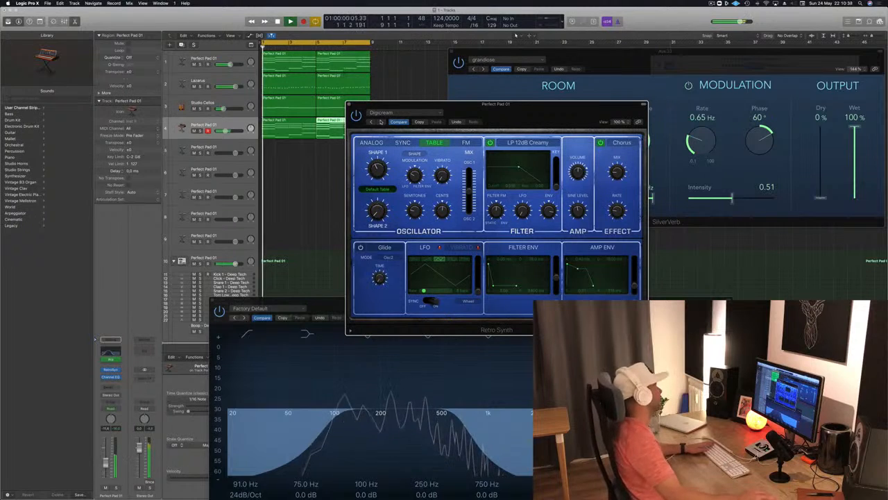
Solo the fourth track briefly to judge the Digicream preset, unsolo it and copy the Retro Synth settings
key(s)
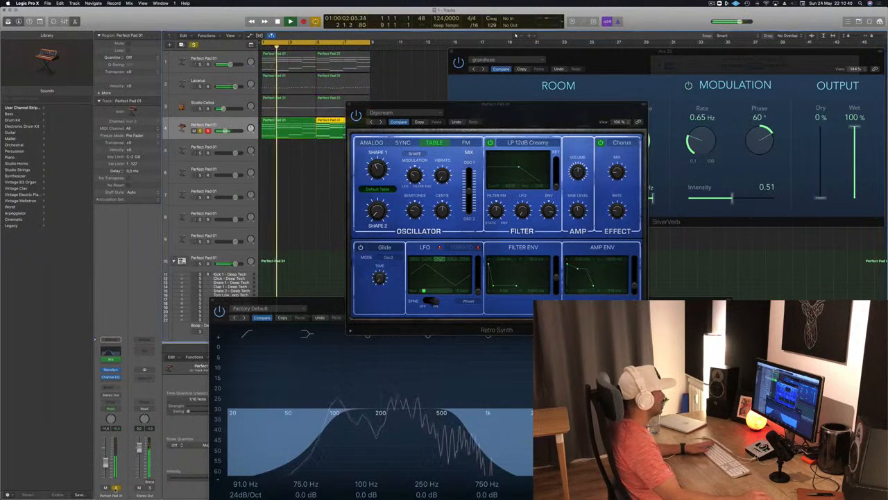
key(s)
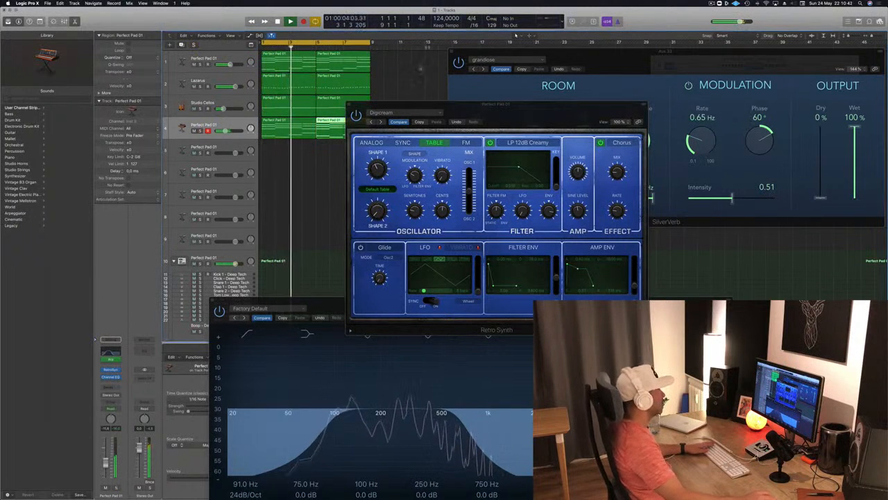
click(419, 122)
Step onward through the Retro Synth presets during playback and load Simple Analog Lead
click(381, 122)
click(381, 122)
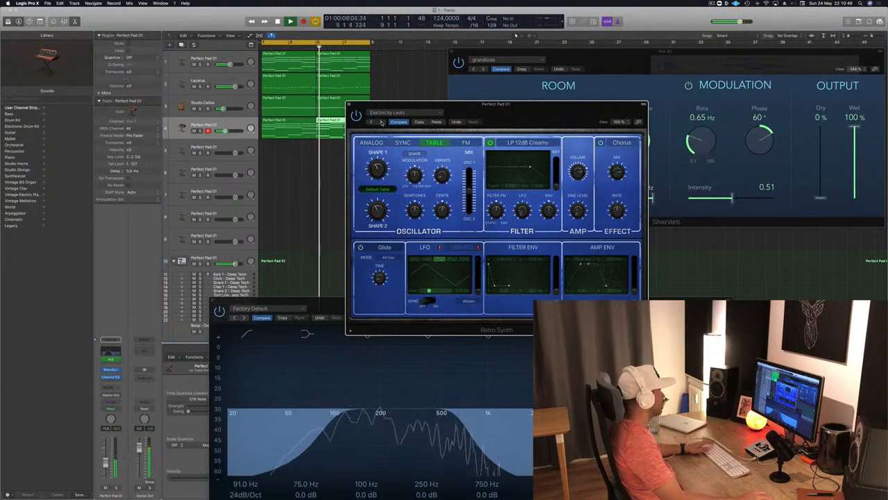
click(381, 122)
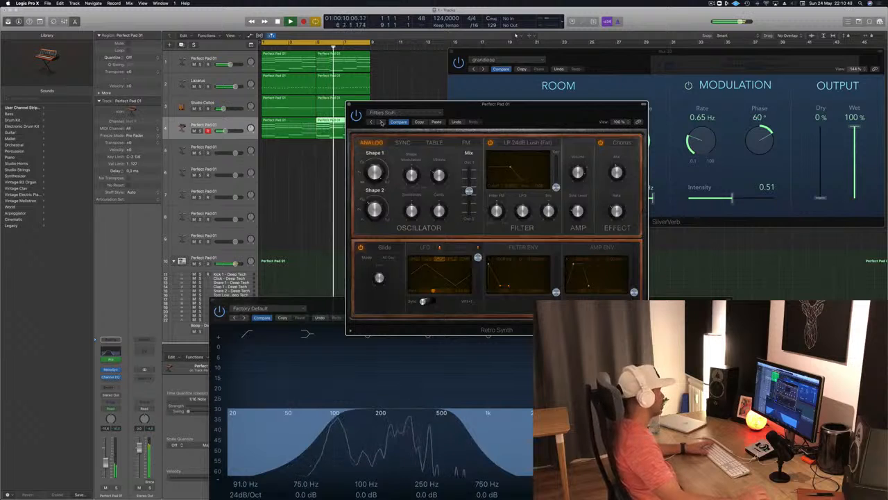
click(381, 122)
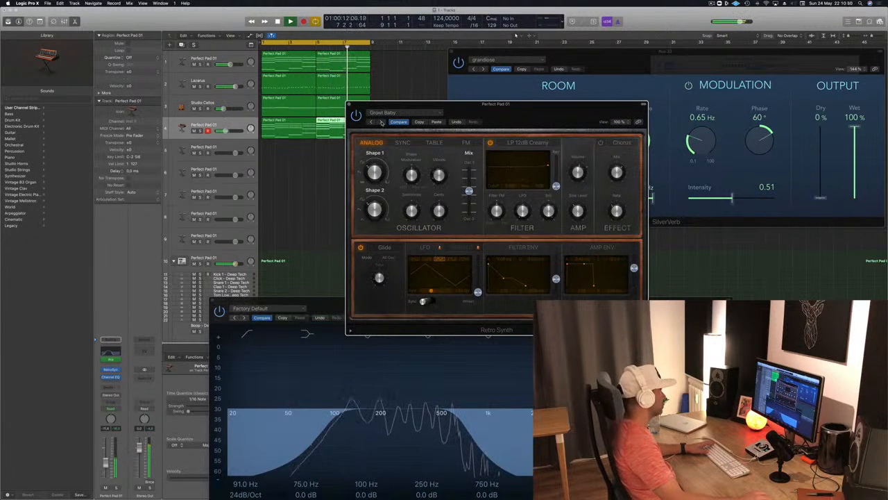
click(381, 122)
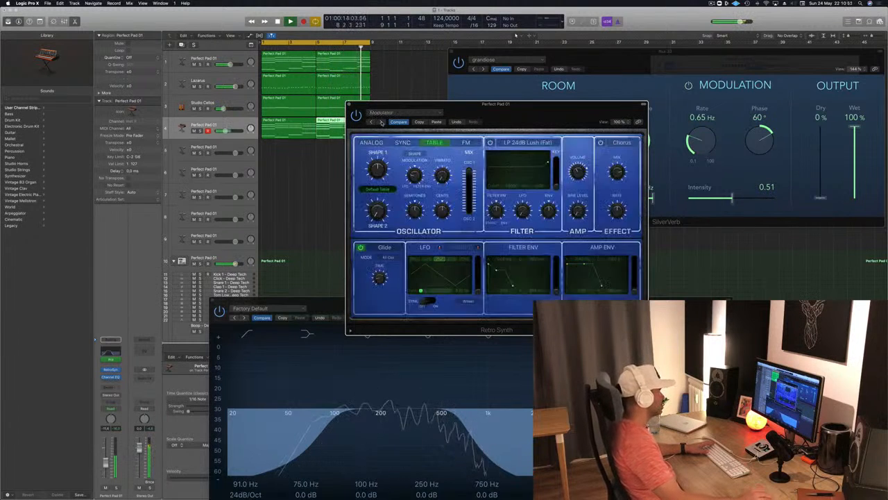
click(381, 122)
Move the Retro Synth window clear of the Channel EQ and lower the fourth track's volume slightly
drag(570, 103, 519, 63)
click(519, 61)
click(409, 71)
drag(410, 65, 534, 44)
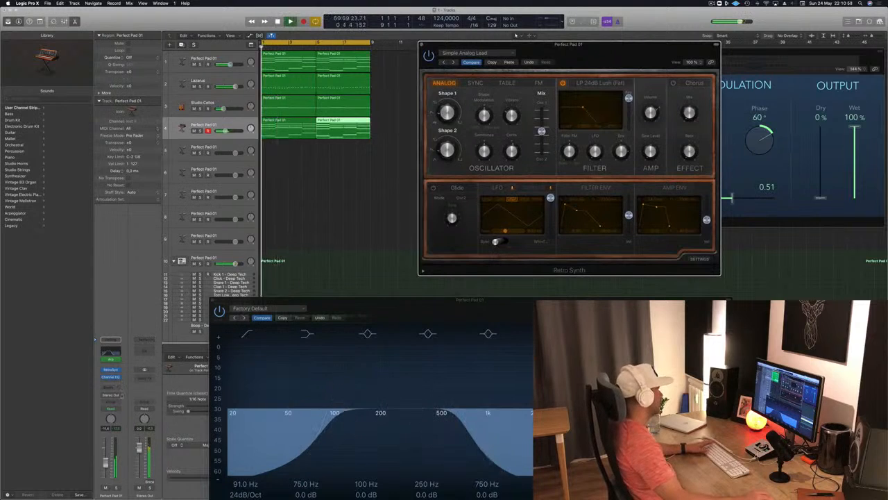
drag(107, 465, 108, 468)
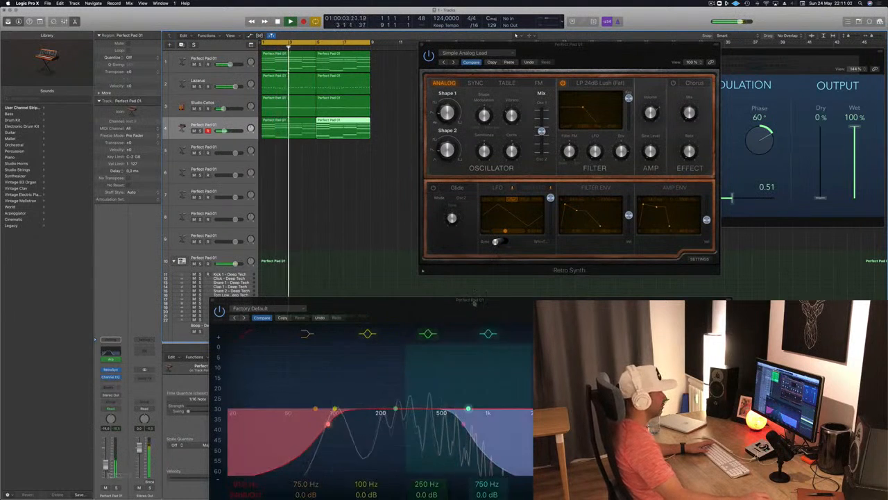
Bring the fourth track's Channel EQ window fully into view and close both the Channel EQ and Retro Synth windows
drag(479, 297, 448, 195)
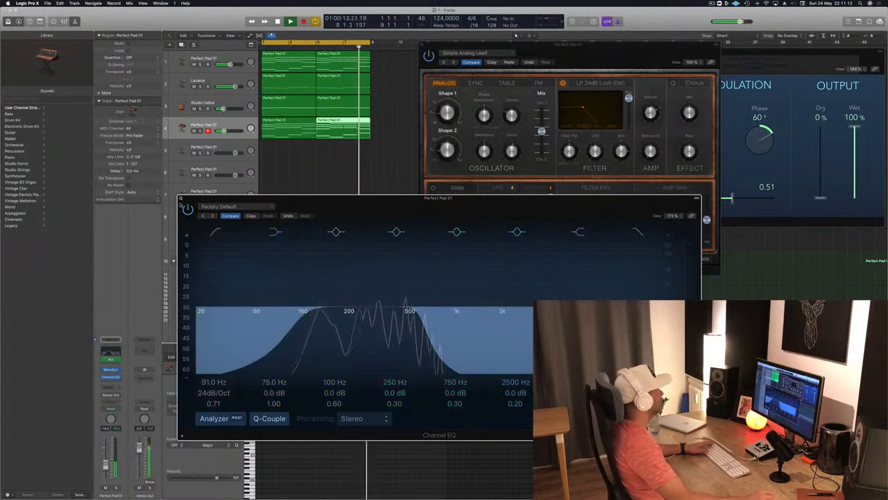
click(181, 198)
click(421, 45)
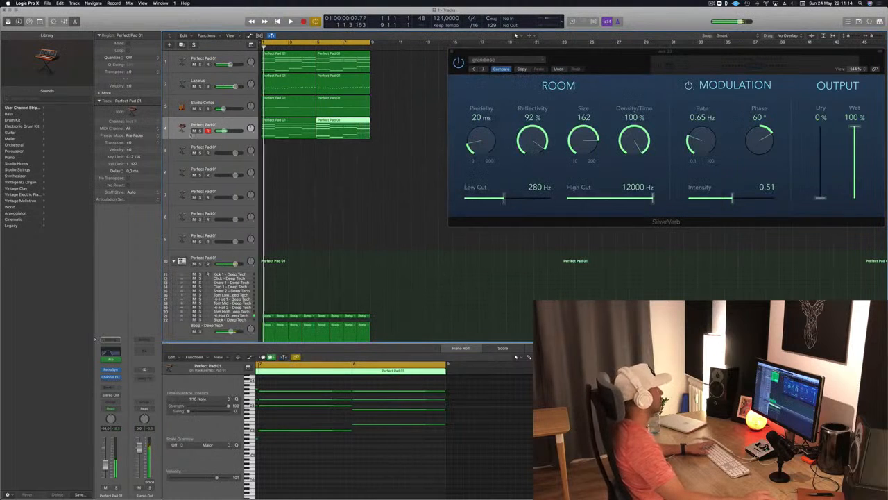
Select the fourth track and send it to the SilverVerb reverb bus at an audible send level
click(228, 123)
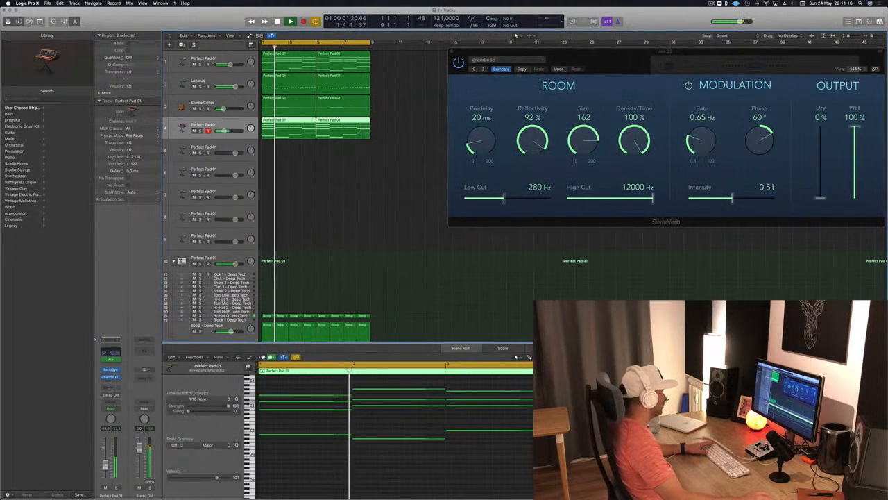
click(108, 388)
mouse_move(110, 398)
click(164, 337)
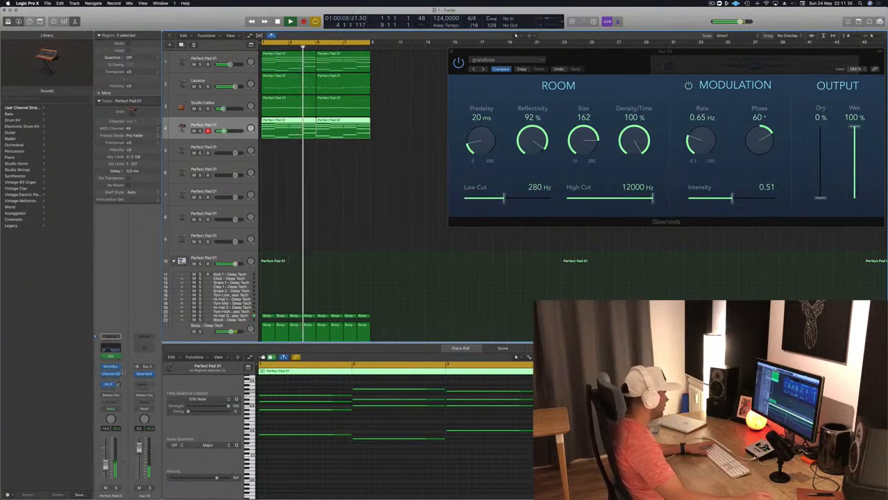
Insert a Channel EQ after SilverVerb on the reverb aux with a 24 dB/Oct low cut at 205 Hz and close it
click(145, 346)
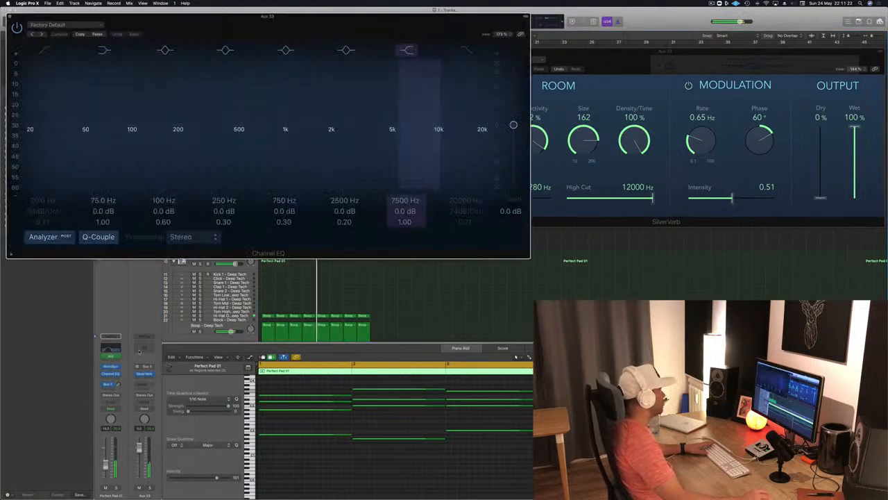
click(46, 52)
drag(73, 111, 213, 119)
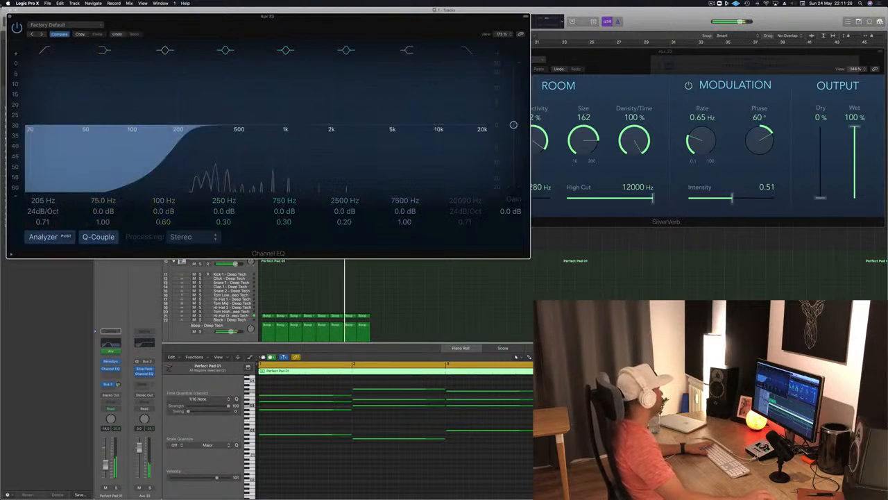
click(9, 17)
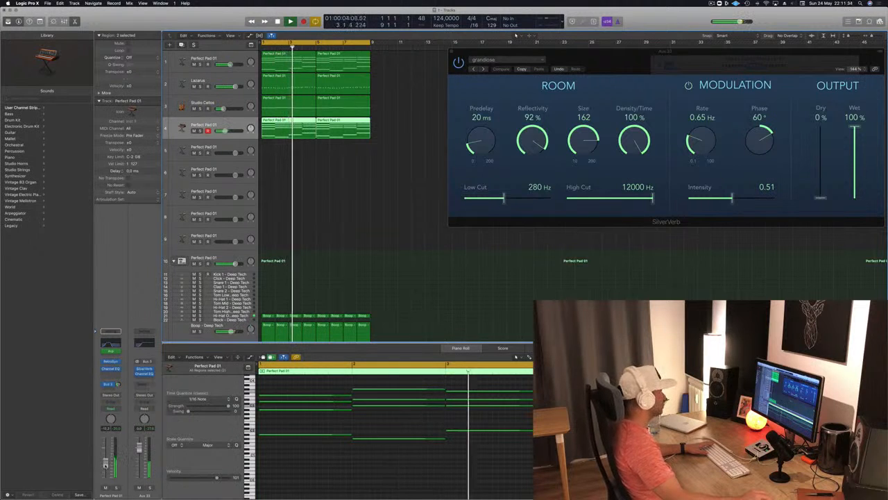
Show the Musical Typing keyboard, select the Lazarus bass track and open its Alchemy instrument while playback restarts from the beginning
key(super+k)
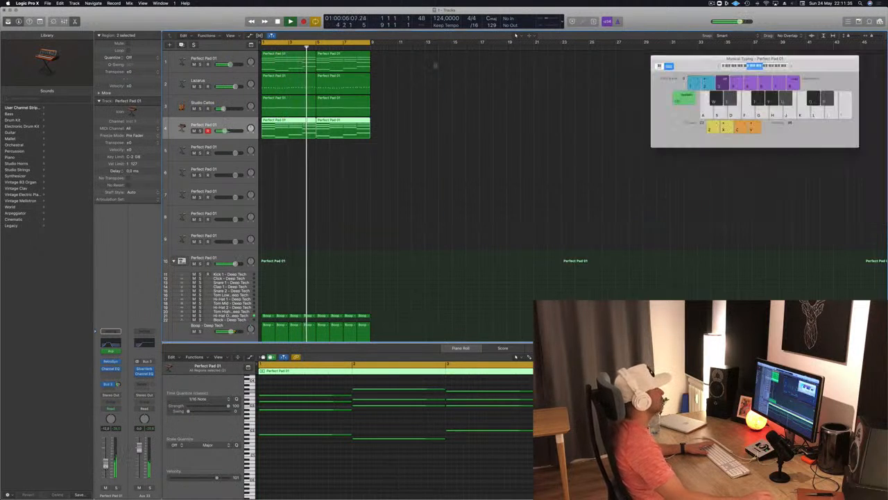
key(Return)
click(220, 81)
key(Return)
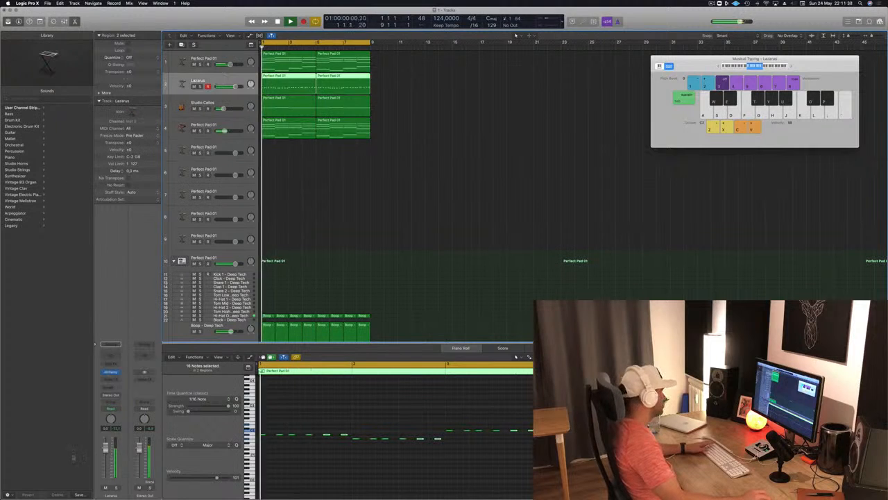
click(111, 372)
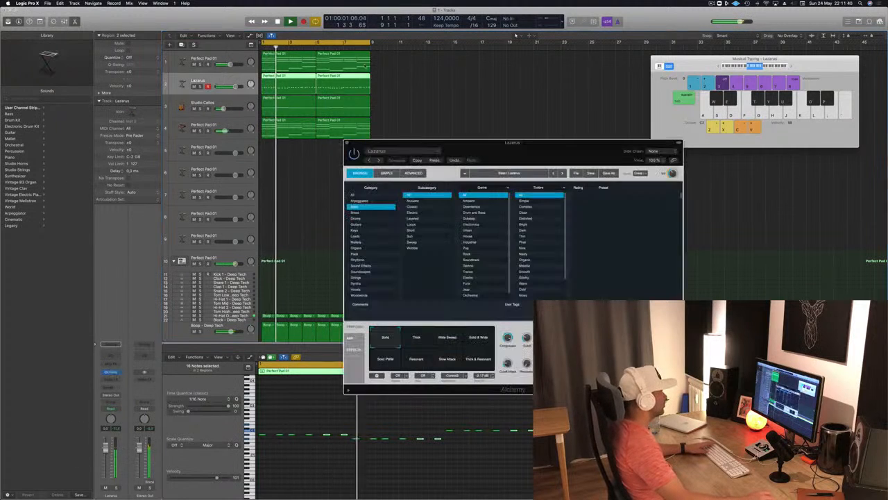
key(Return)
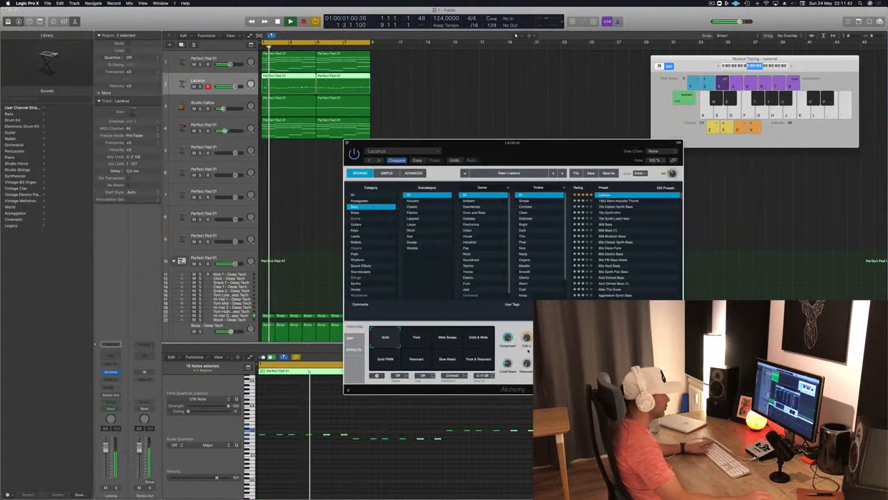
Audition Alchemy's Thick, Wide Sweep, Solid & Wide, Solid PWM, Resonant, Slow Attack and Thick & Resonant variations on the Lazarus bass
click(421, 340)
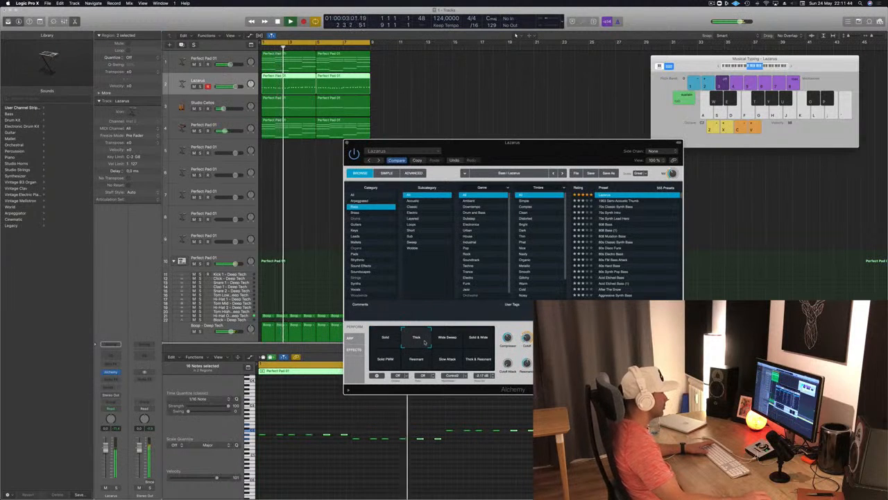
click(447, 339)
click(472, 340)
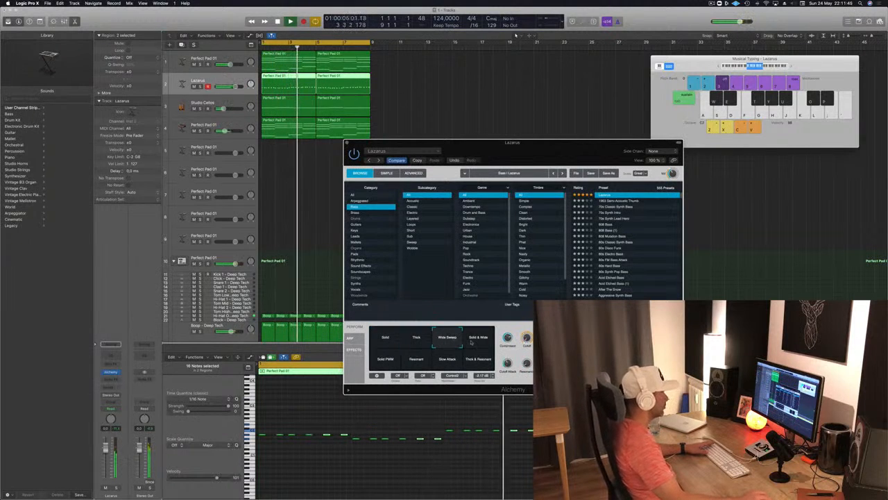
click(380, 364)
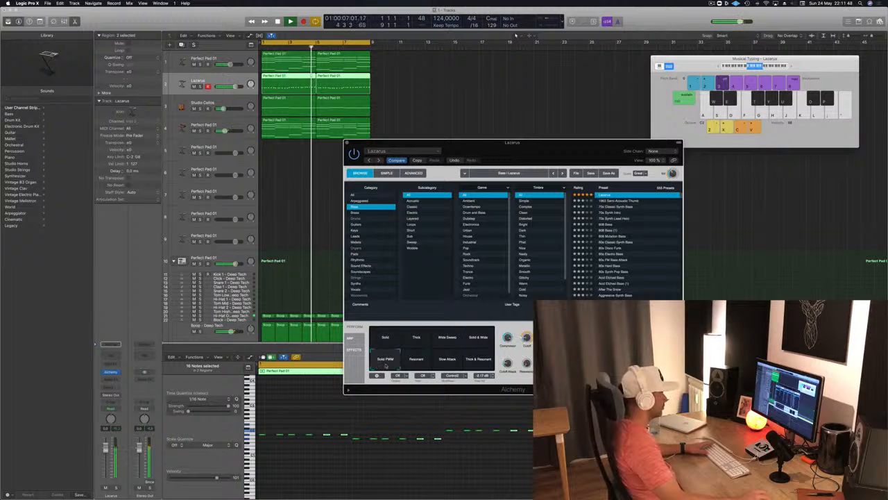
click(416, 360)
click(447, 360)
click(476, 356)
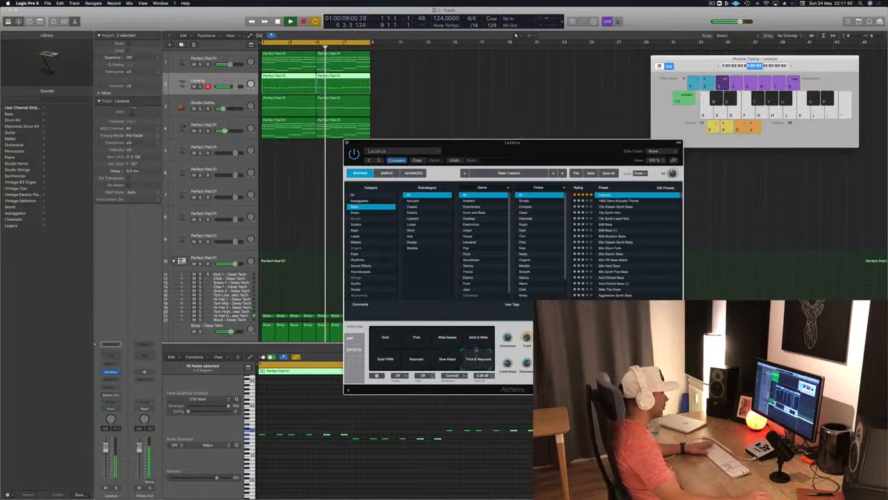
Compare the Solid, Wide Sweep, Solid & Wide and Thick variations of the Lazarus bass and settle on Thick
click(392, 339)
click(416, 338)
click(392, 340)
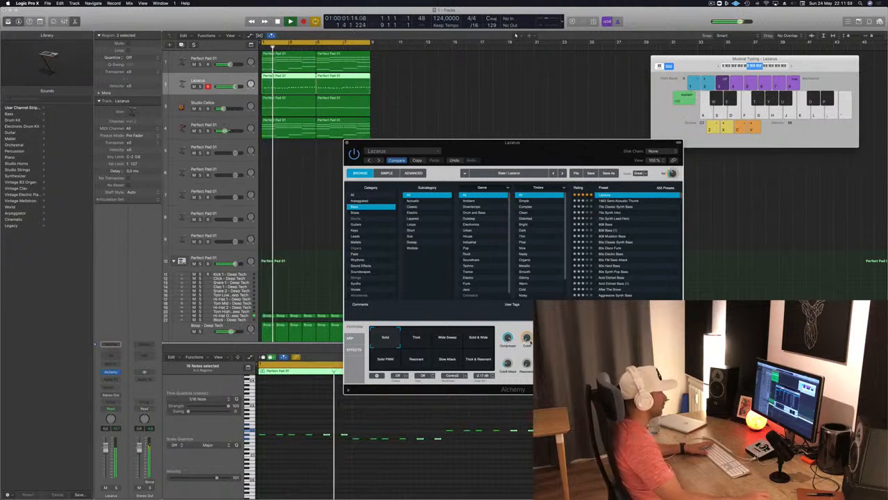
click(450, 337)
click(417, 336)
click(477, 338)
click(417, 338)
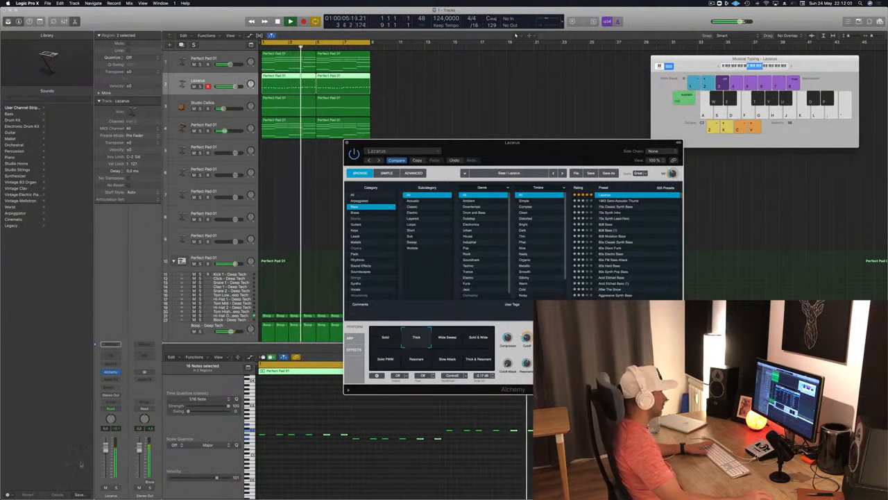
Fine-tune the Lazarus bass's resonance, lower the track's volume slightly and close the Alchemy window
key(space)
click(527, 366)
drag(527, 369, 527, 364)
key(space)
key(space)
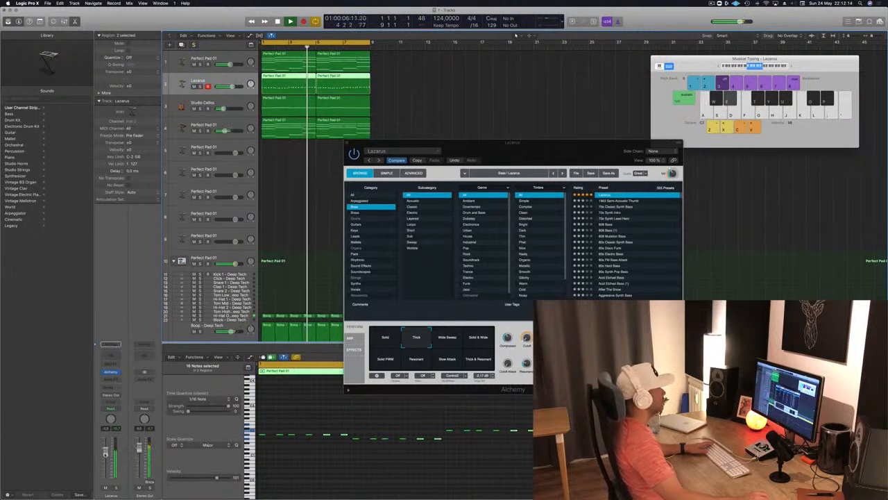
drag(382, 138, 386, 135)
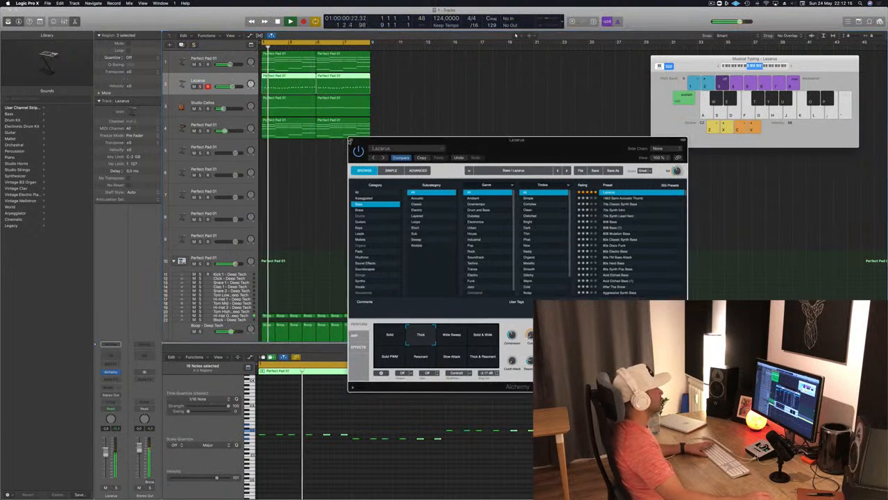
click(351, 140)
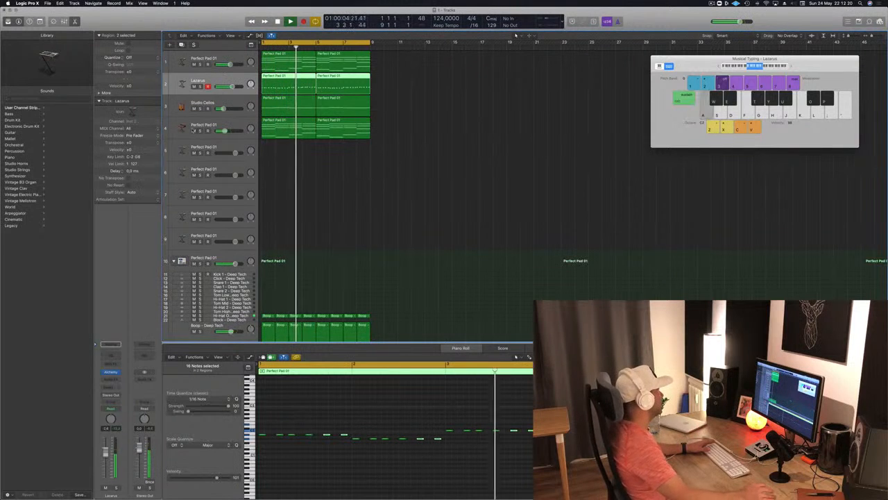
Stop playback and duplicate the Studio Cellos track as a new empty track with the same settings
click(212, 147)
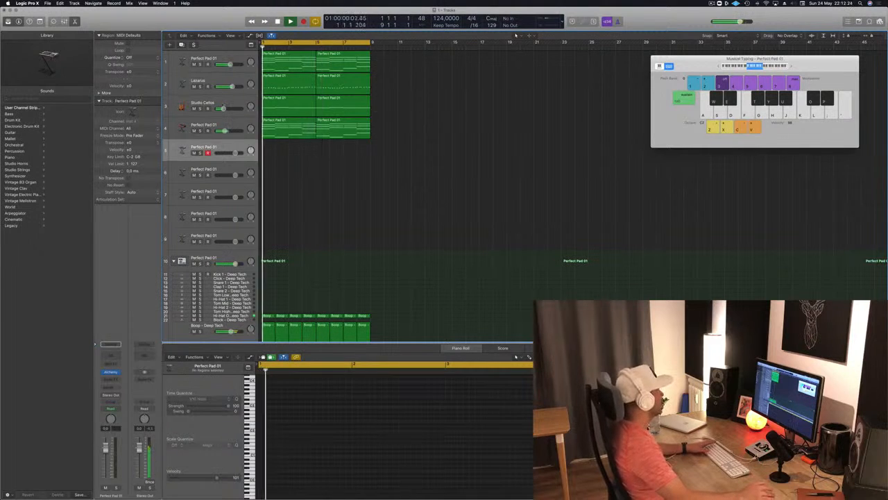
key(Up)
key(Up)
click(200, 109)
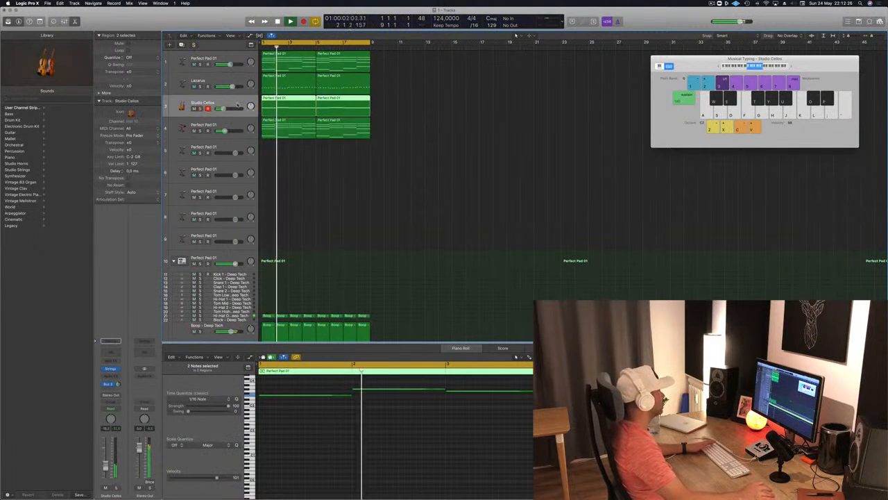
key(space)
key(super+d)
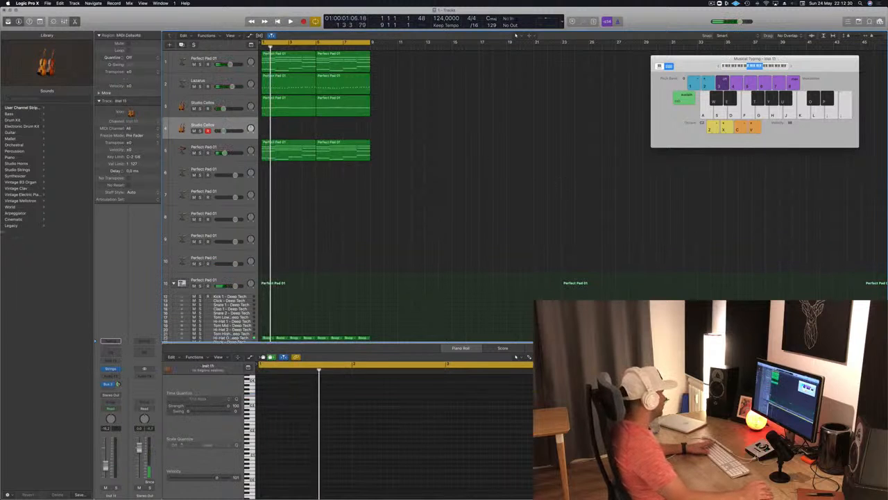
Load the French Horn patch from the legacy Logic Orchestral Brass sounds onto the duplicated track, widening the Library to read the names
click(11, 226)
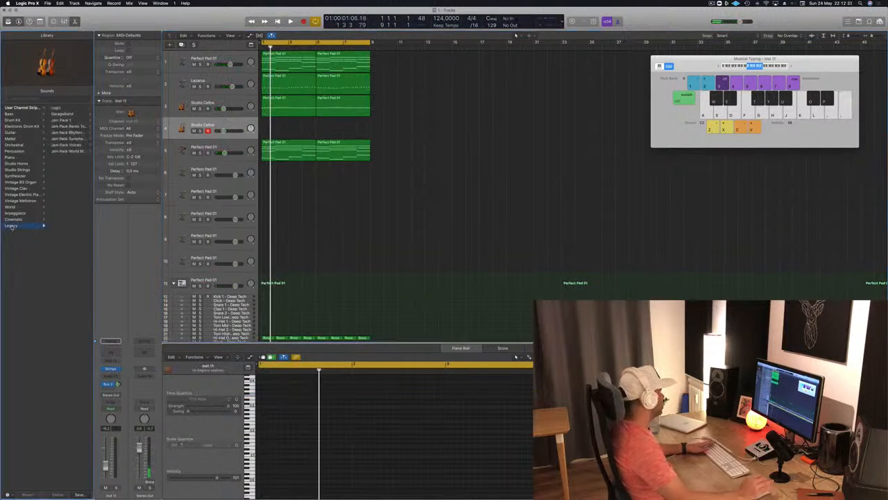
click(65, 108)
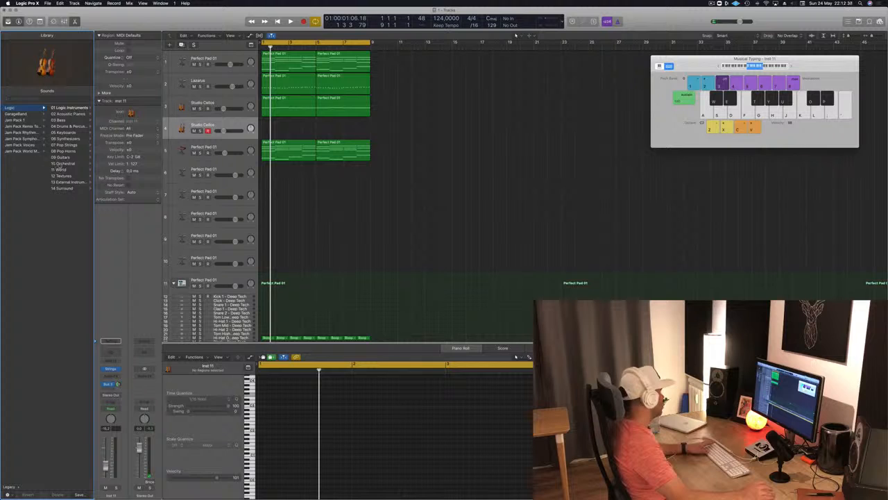
click(61, 164)
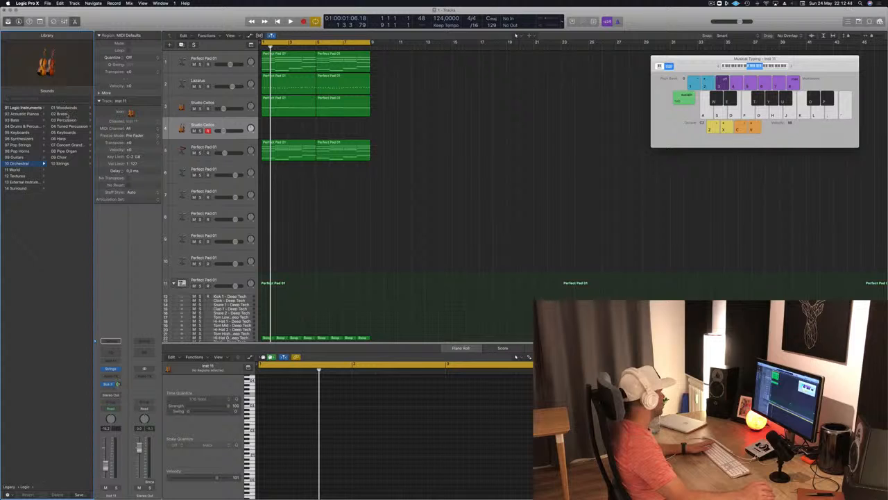
click(62, 114)
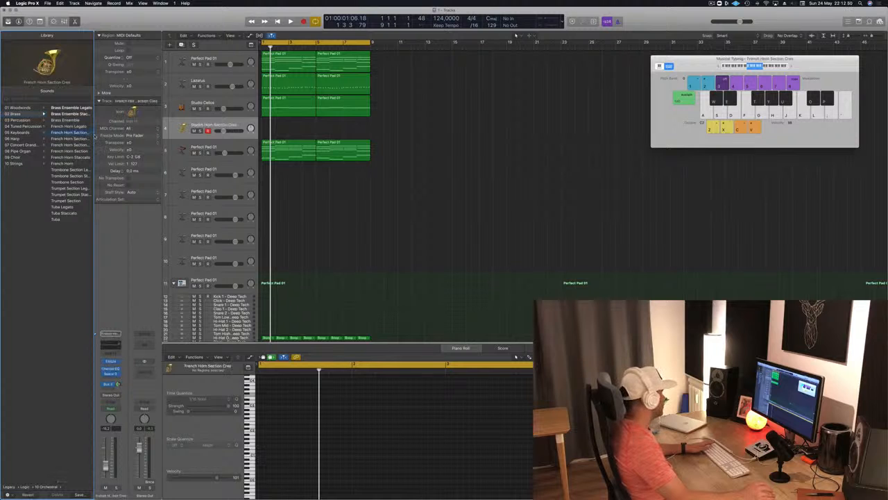
drag(93, 134, 192, 133)
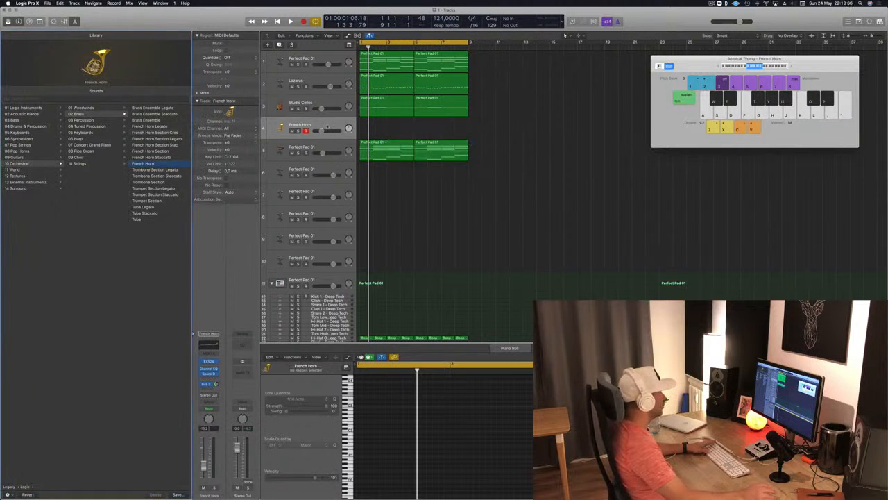
Copy both Studio Cellos regions onto the French Horn track, make sure it is unmuted and play the arrangement
drag(388, 97, 441, 130)
key(ctrl+m)
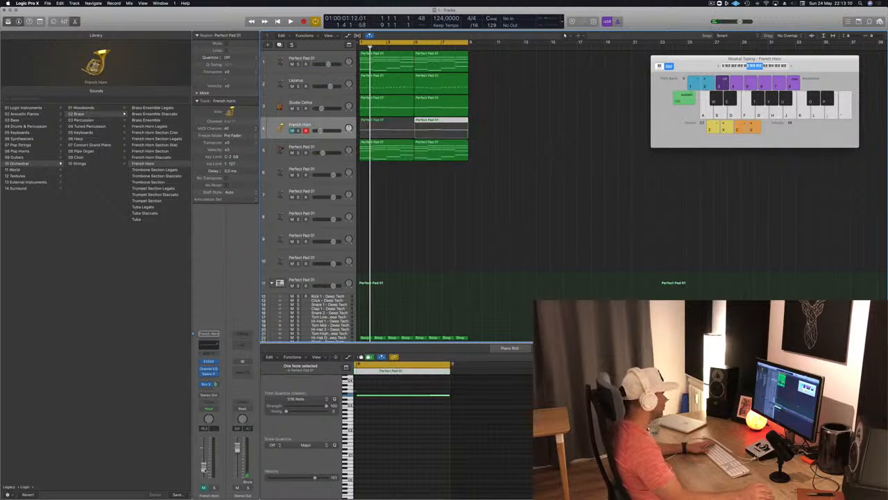
key(ctrl+m)
key(space)
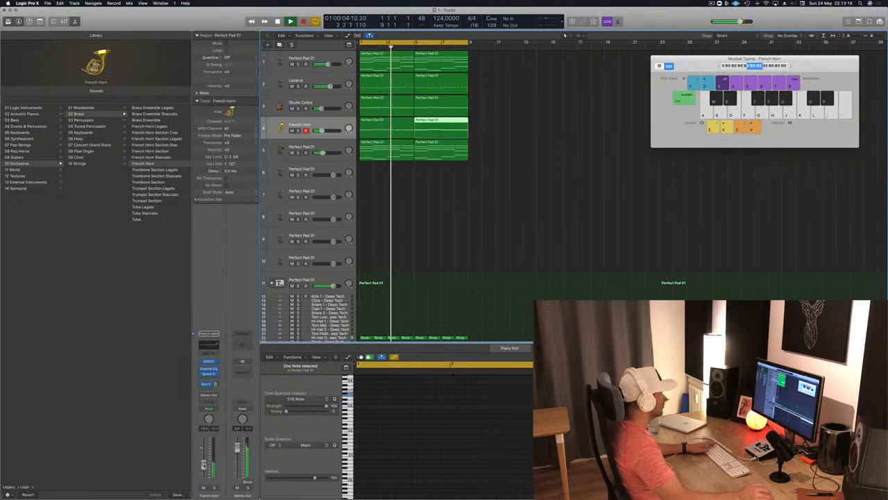
Raise the French Horn track's reverb send, increase its volume slightly and solo it
click(476, 202)
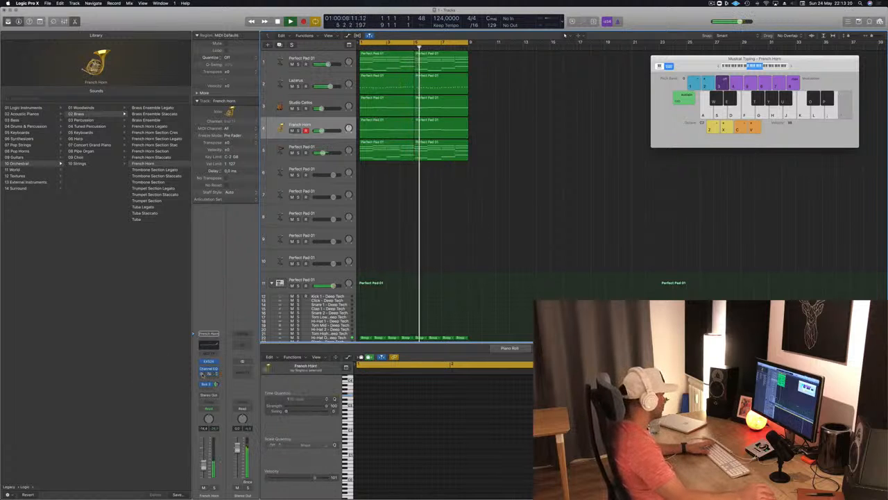
drag(215, 384, 216, 385)
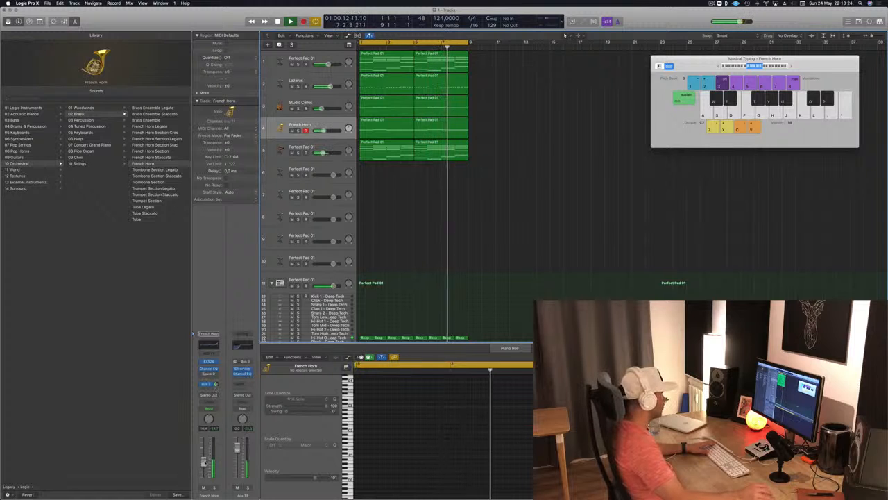
click(214, 488)
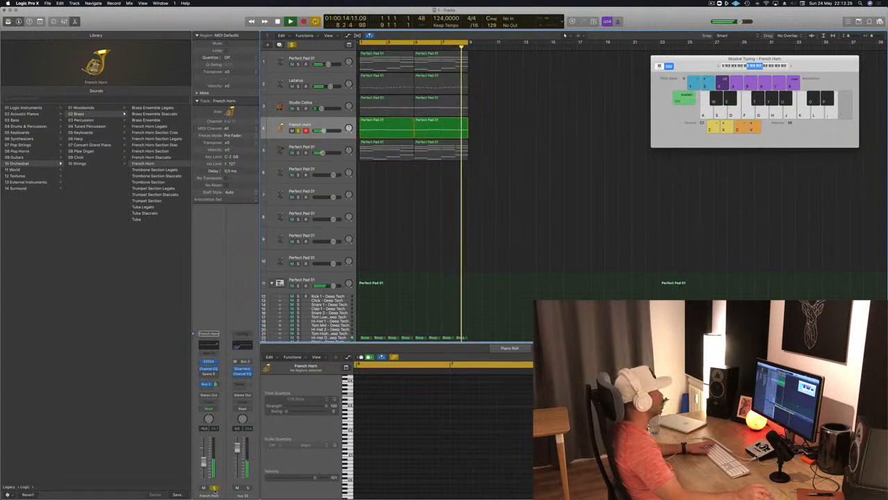
Transpose all notes in both French Horn regions down one octave and restart playback to hear them
drag(512, 130, 384, 125)
click(389, 434)
key(super+a)
key(alt+shift+Down)
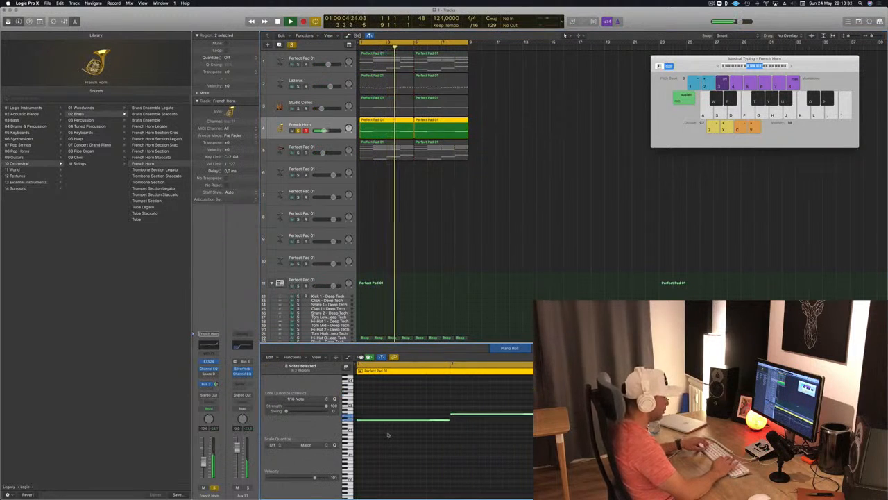
key(space)
key(space)
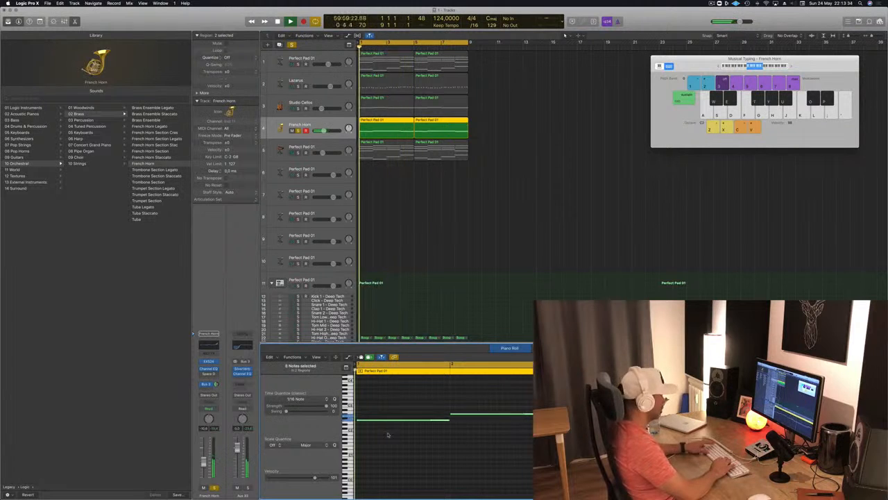
Raise all notes in both French Horn regions back up one octave and restart playback to hear them
key(alt+shift+Up)
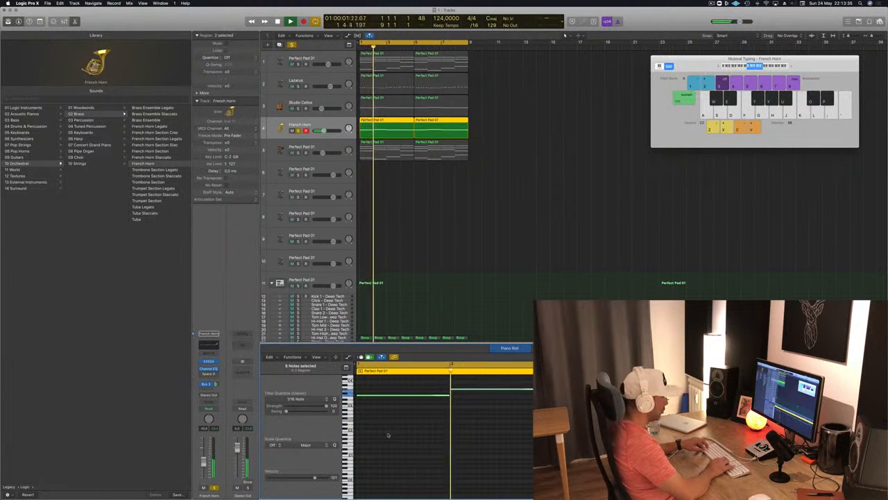
key(alt+shift+Up)
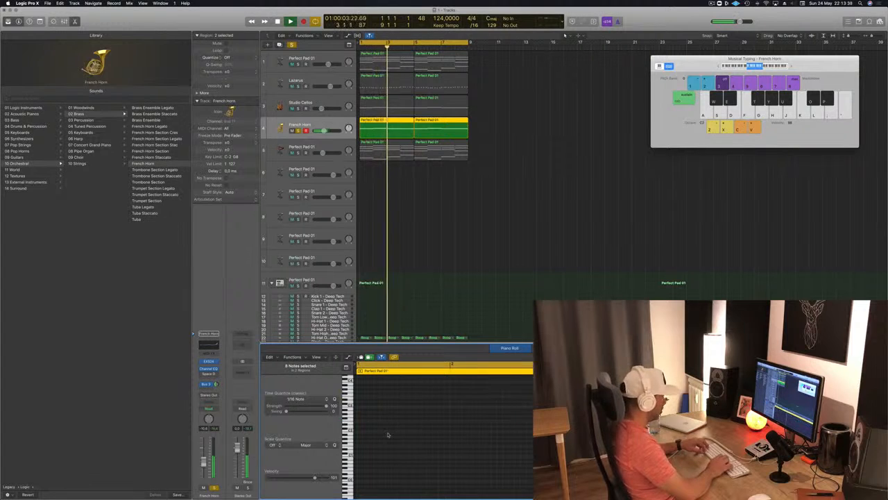
key(alt+shift+Down)
key(space)
Take the French Horn out of solo, deselect its regions and play the full arrangement from the beginning
key(space)
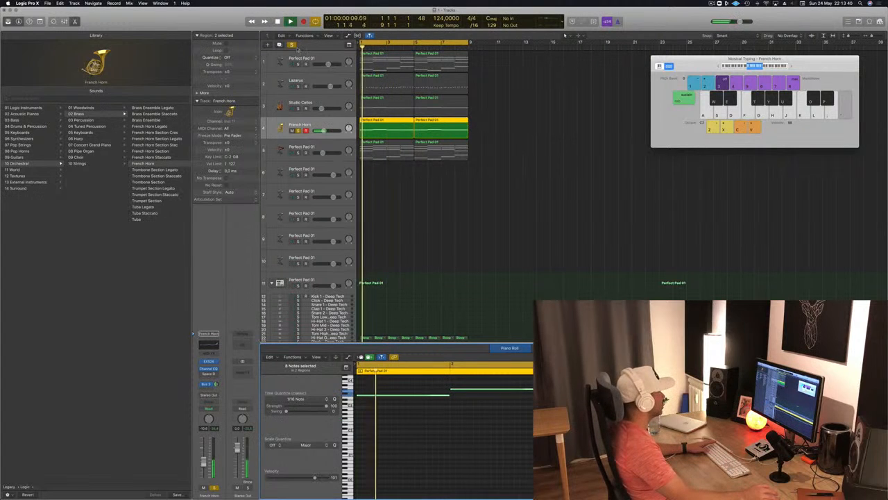
key(space)
key(ctrl+s)
key(space)
click(490, 185)
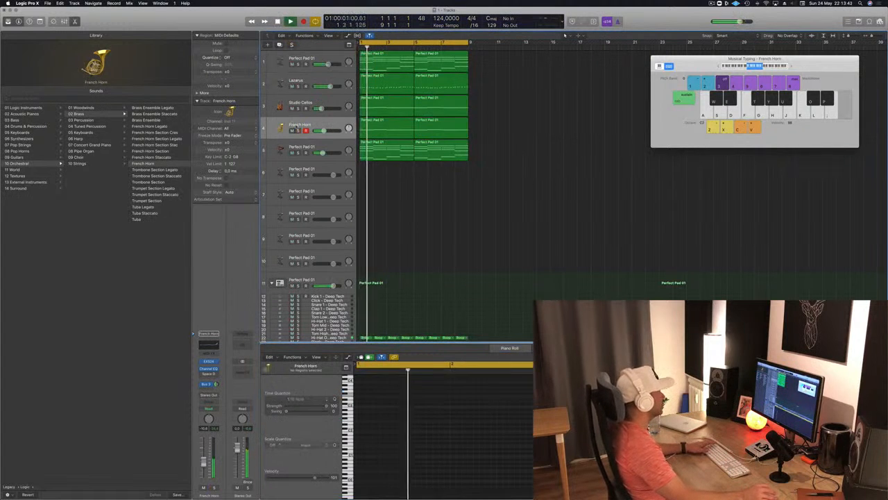
Toggle the French Horn's solo to compare it with the full mix and adjust its volume slightly
click(299, 130)
click(299, 130)
click(314, 125)
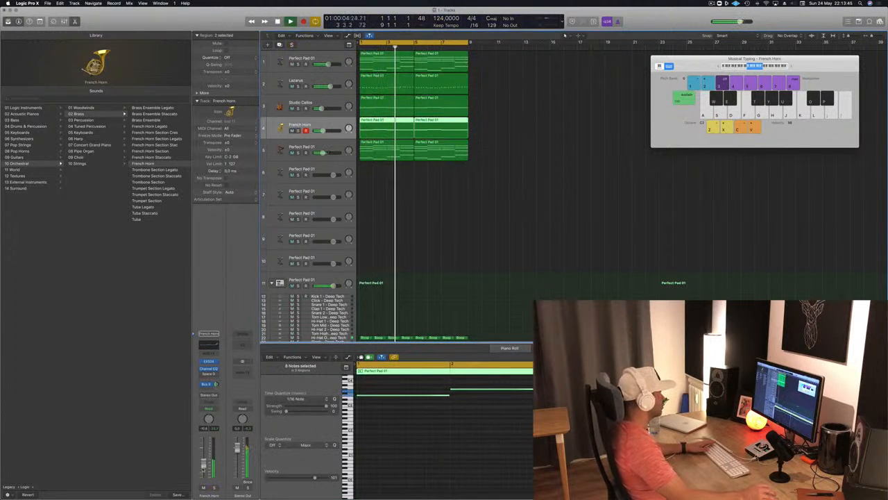
key(ctrl+s)
key(ctrl+s)
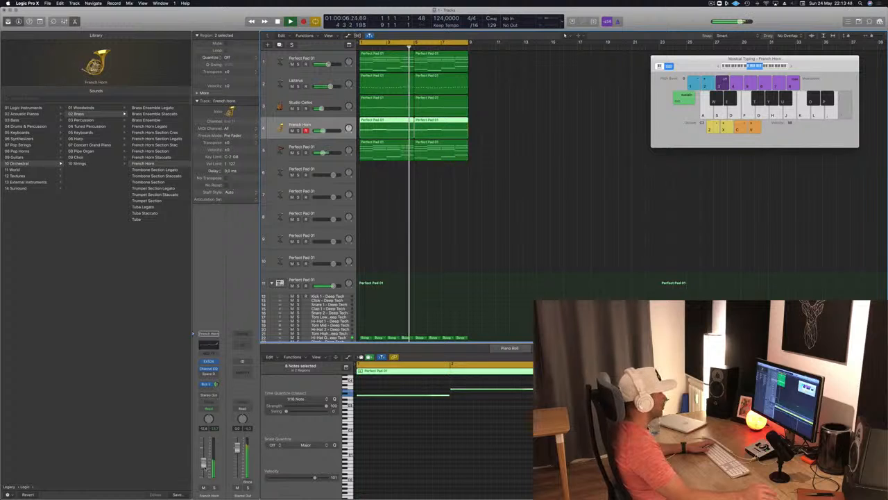
Copy the first Boop region onto the Kick 1 - Deep Tech track, lower its notes slightly in pitch and play the result
click(432, 207)
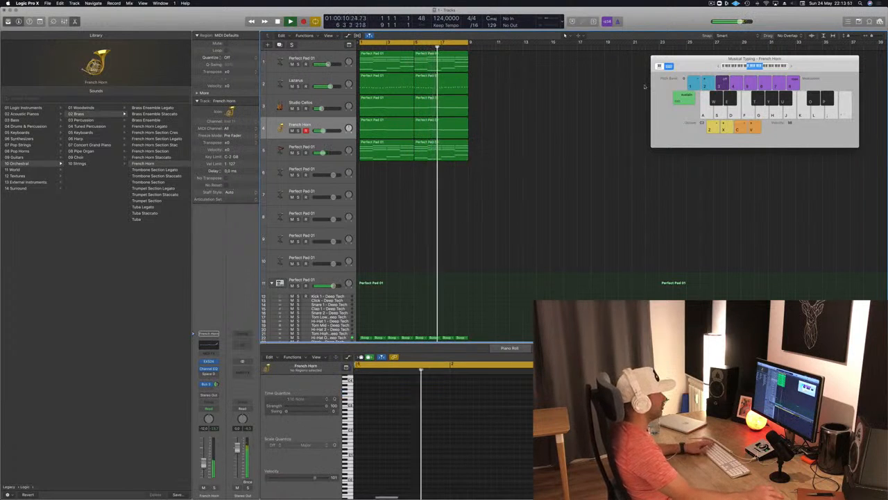
drag(709, 64, 691, 80)
scroll(416, 222, down, 5)
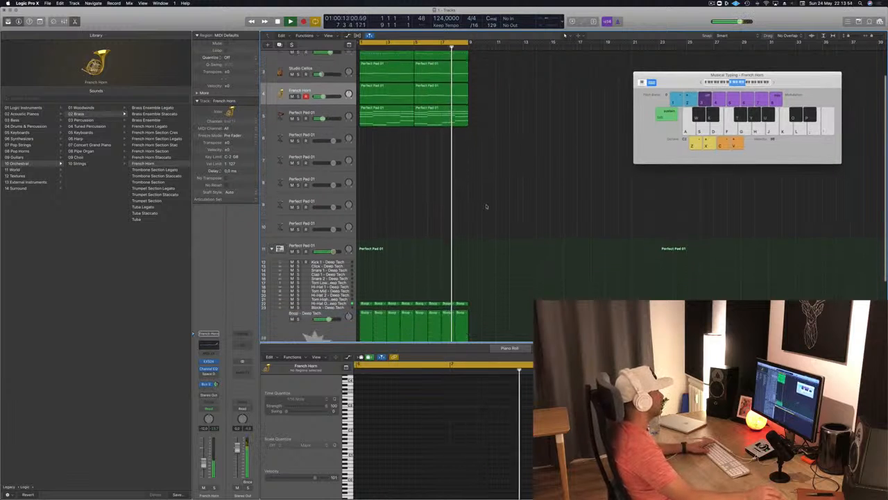
drag(362, 273, 362, 222)
drag(441, 428, 344, 438)
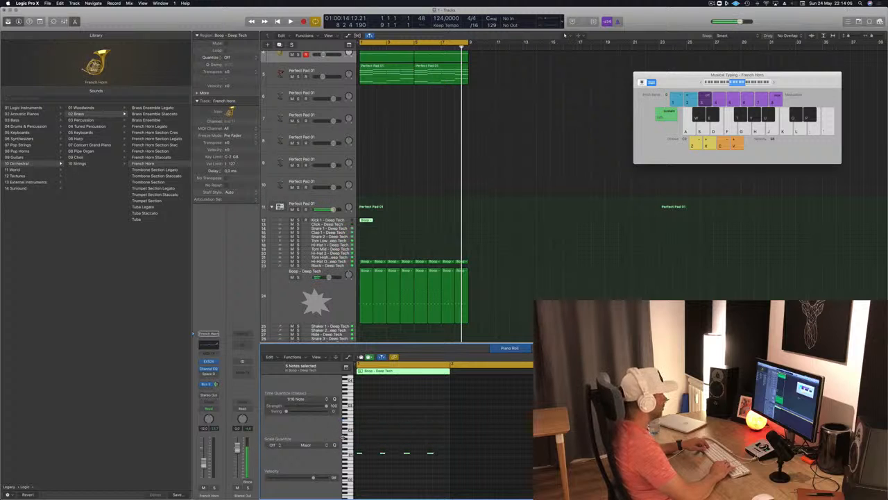
key(space)
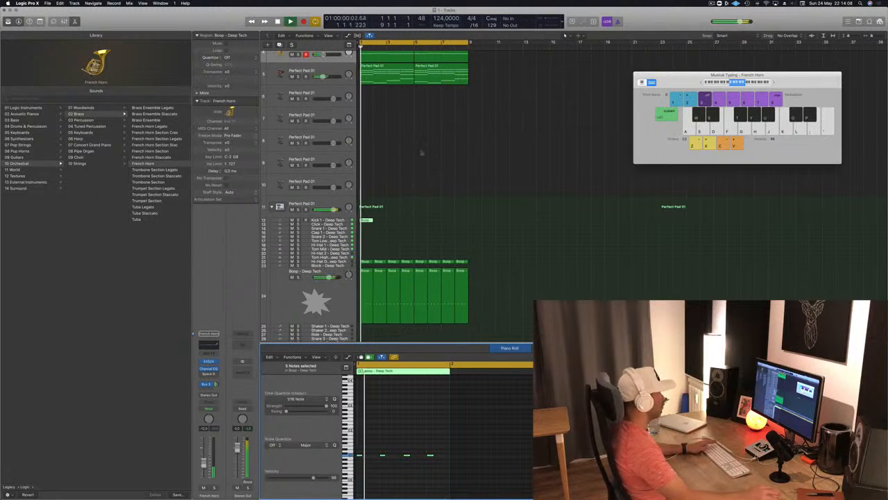
Repeat the one-bar region on the Kick 1 track to fill all eight bars and restart playback
key(space)
drag(366, 221, 462, 226)
key(space)
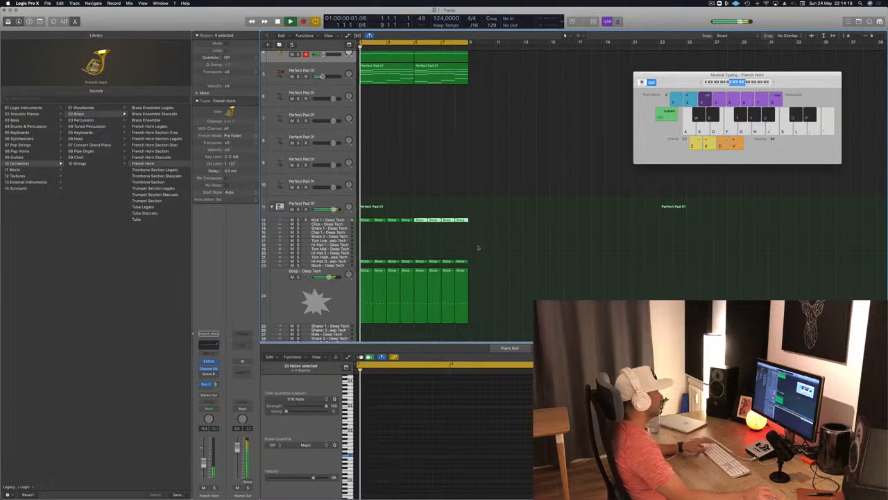
Repeat all regions of the eight-bar arrangement three times so that it fills 32 bars
scroll(479, 246, down, 1)
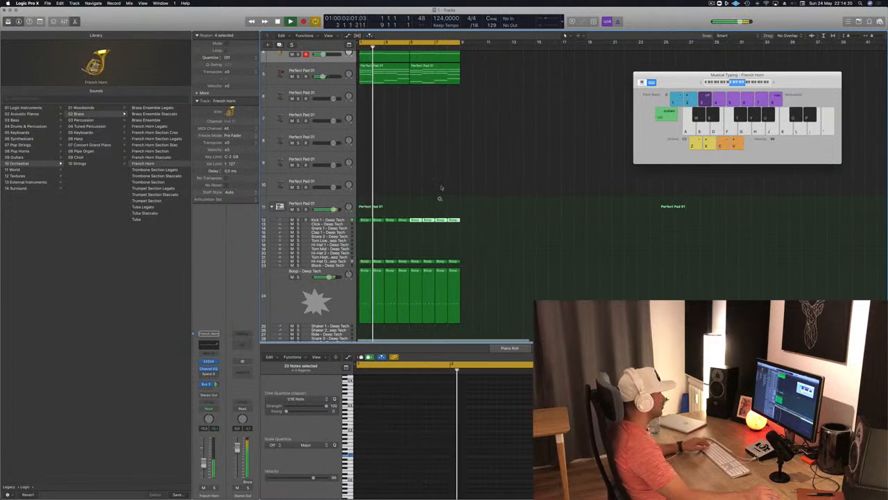
click(515, 179)
scroll(510, 184, up, 4)
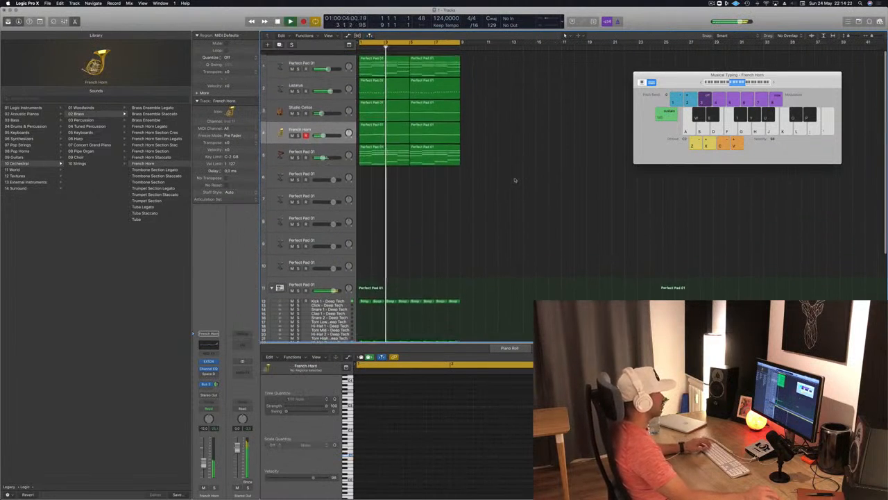
scroll(472, 199, up, 1)
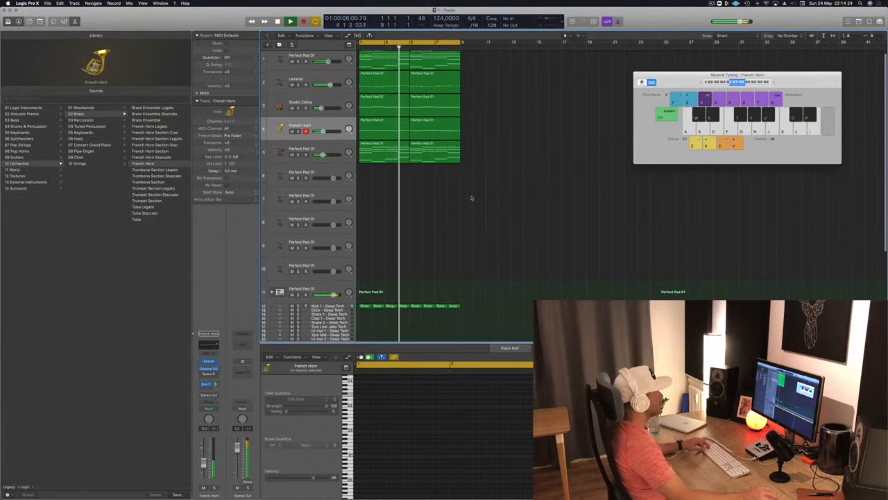
scroll(472, 199, down, 1)
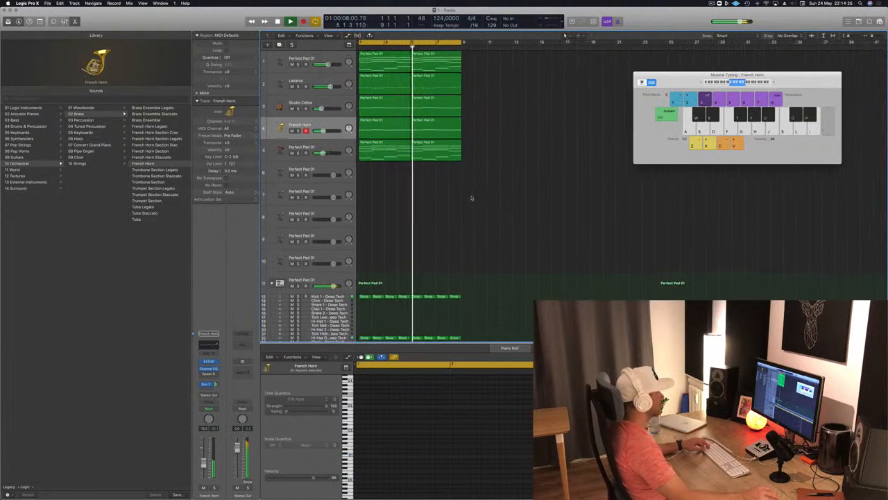
scroll(472, 198, up, 1)
scroll(471, 198, up, 1)
scroll(472, 199, down, 2)
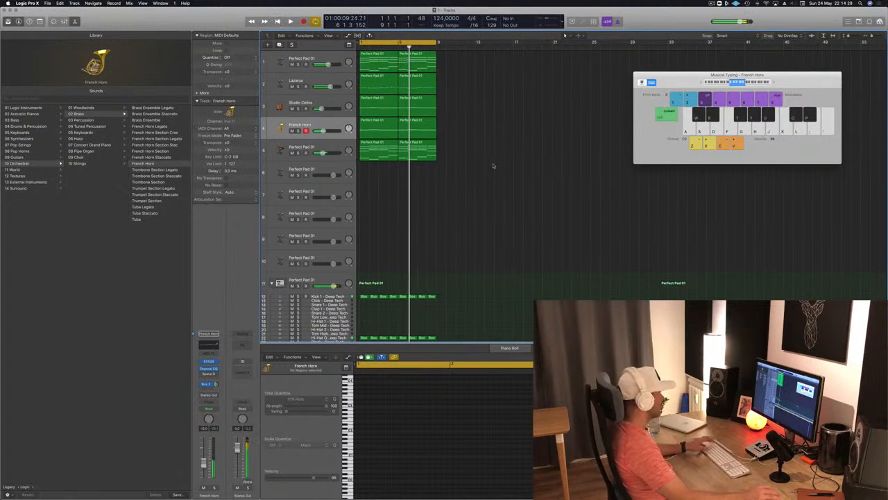
key(super+a)
key(super+r)
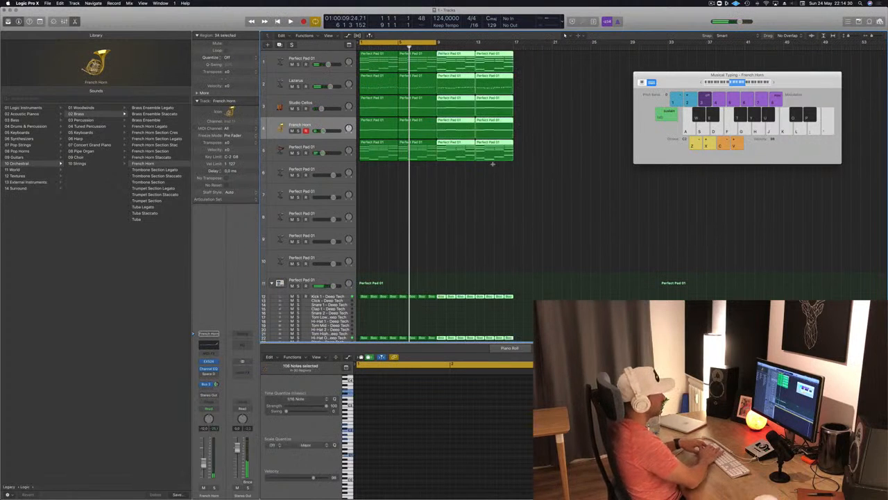
key(super+r)
key(super+r)
Move the Musical Typing window aside, extend the cycle range to bar 33 and play the arrangement from the start
key(space)
drag(676, 75, 754, 115)
drag(435, 43, 669, 43)
key(space)
key(Return)
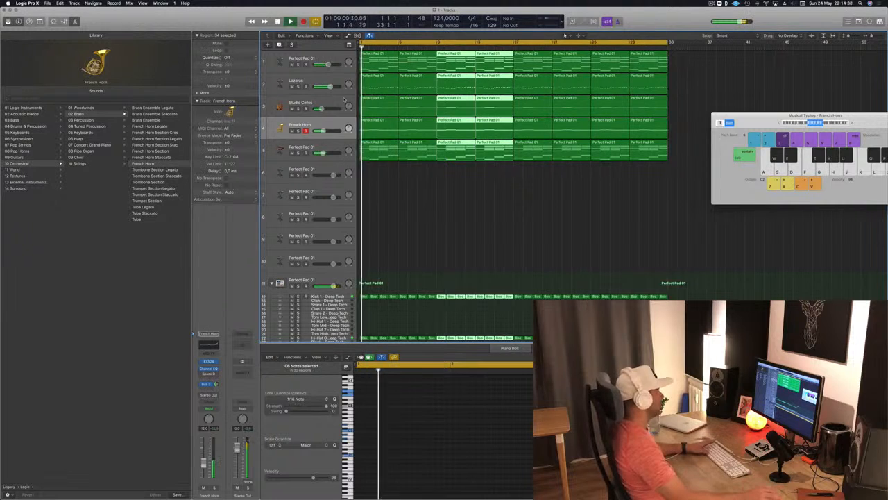
Select the arpeggiated Perfect Pad 01 track playing Retro Synth, lower its volume slightly during playback and deselect its regions
click(341, 145)
key(Return)
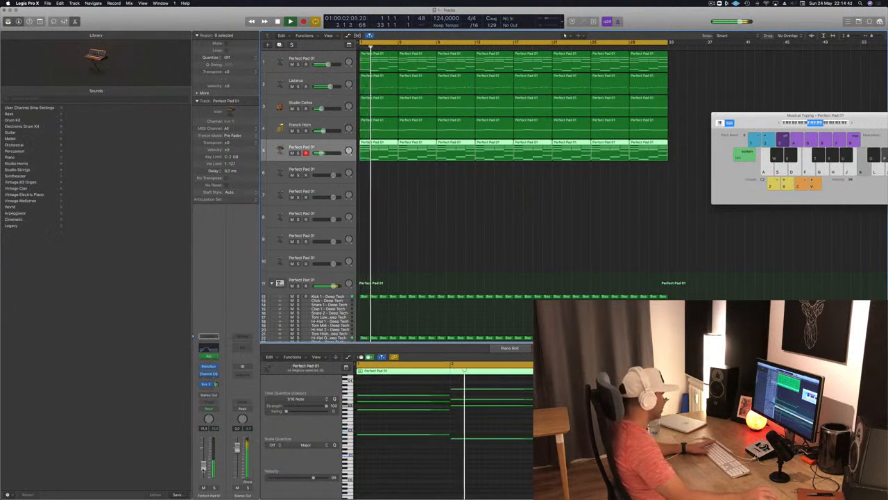
click(418, 230)
Copy all the Kick 1 regions onto the Bleep - Deep Tech track, raise all their notes in pitch and start playback
scroll(418, 230, down, 5)
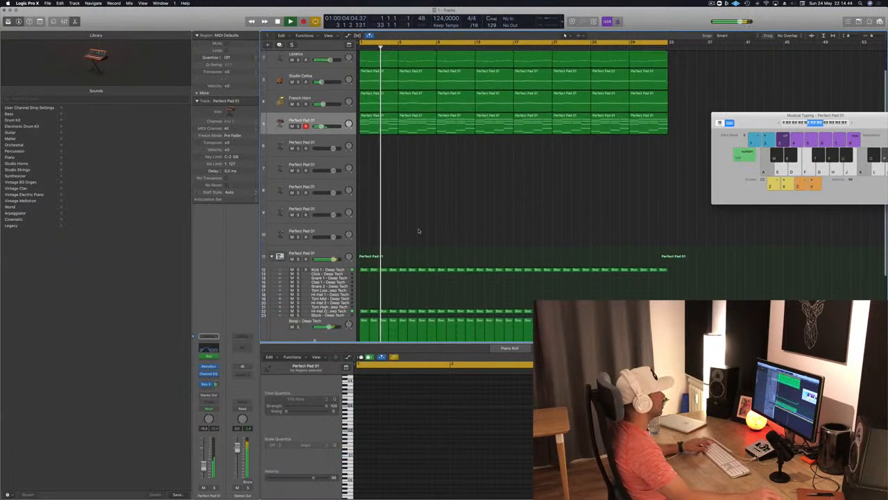
scroll(419, 230, up, 1)
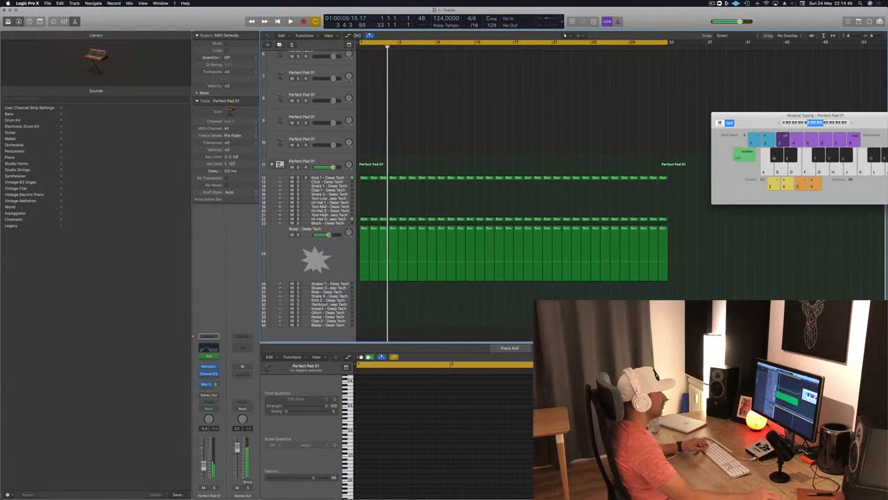
drag(685, 174, 362, 325)
click(407, 455)
key(super+a)
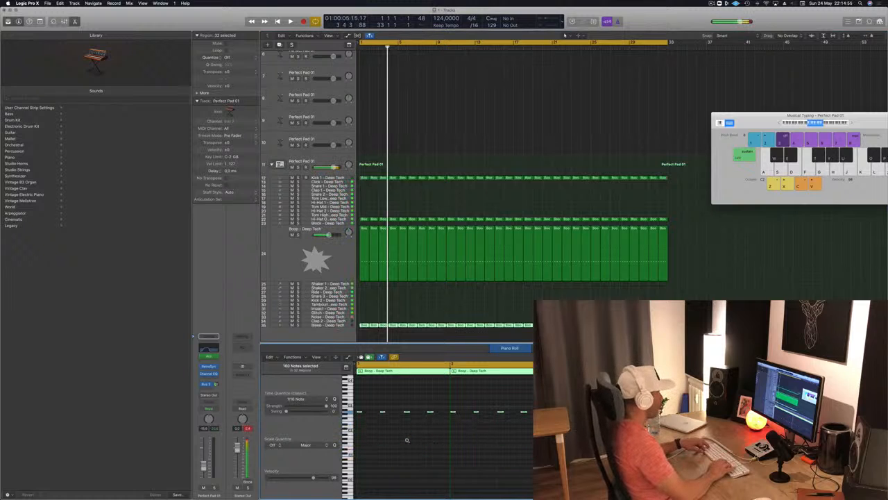
key(space)
Select the Bleep - Deep Tech track, restart playback and replace its sound with the Block - After Party percussion patch
click(346, 322)
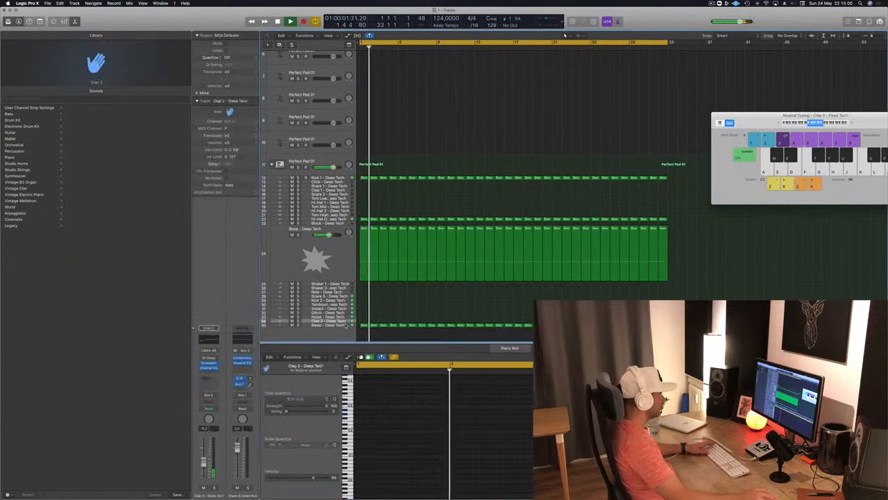
click(345, 325)
key(space)
key(space)
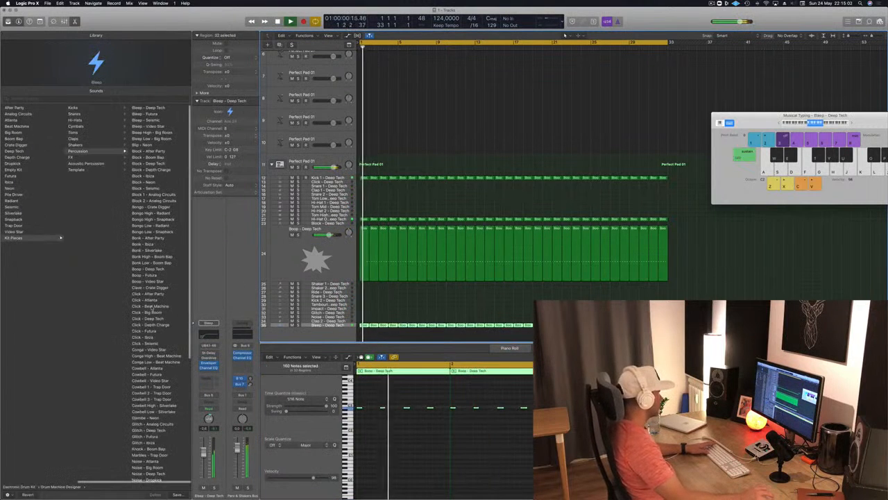
scroll(169, 313, down, 1)
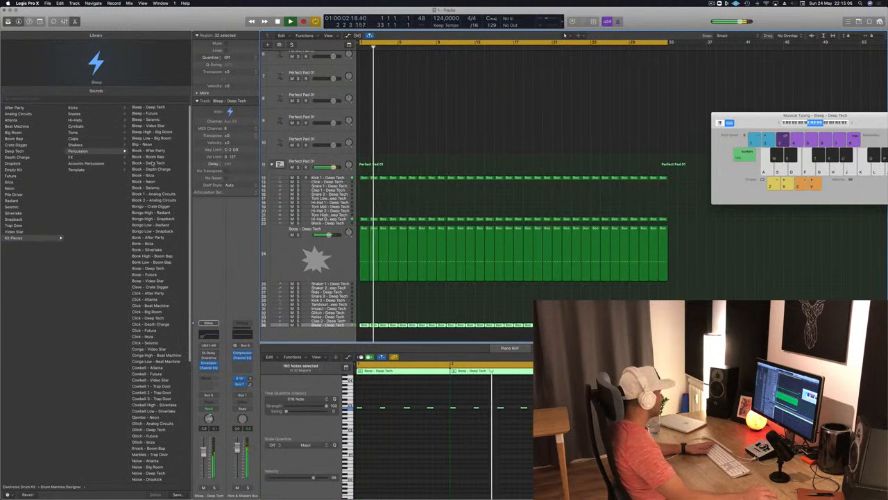
click(149, 151)
key(space)
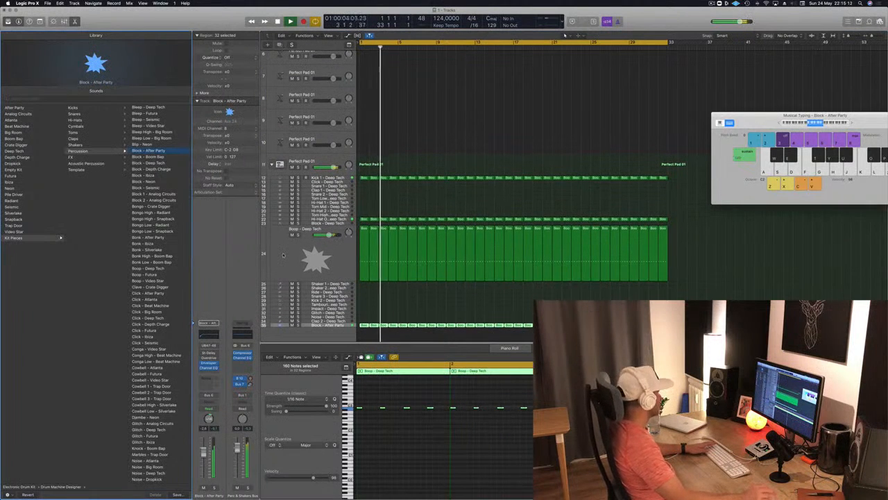
Set the Block - After Party track's output to No Output and play the arrangement again from the start
click(340, 327)
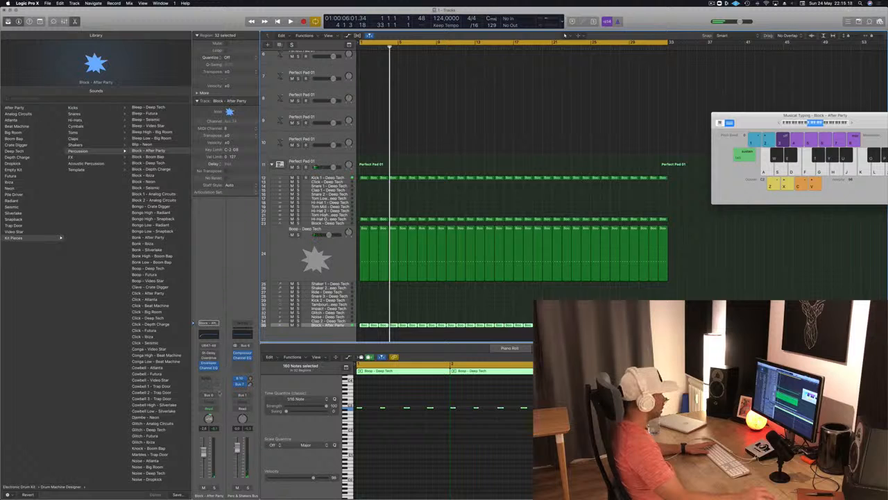
click(209, 395)
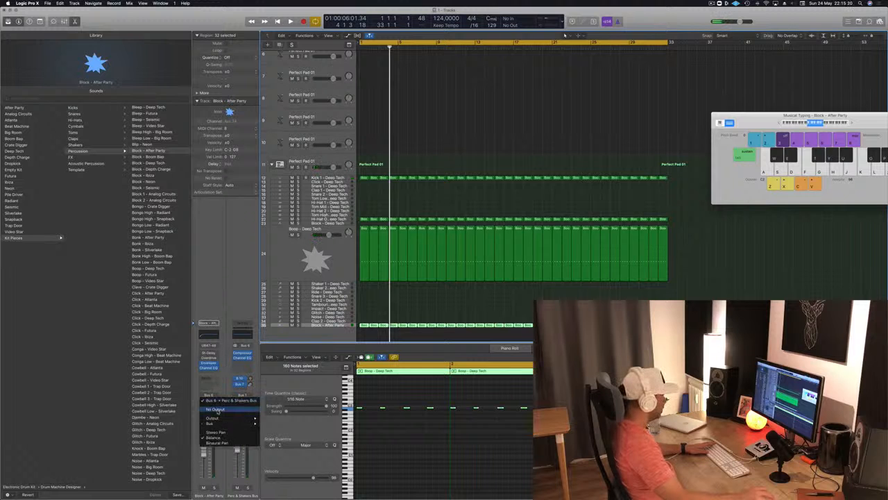
click(216, 410)
key(space)
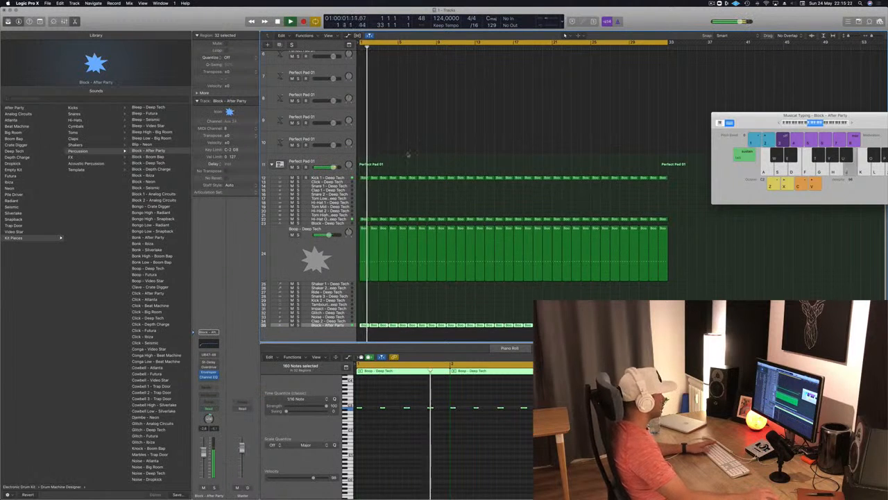
key(Return)
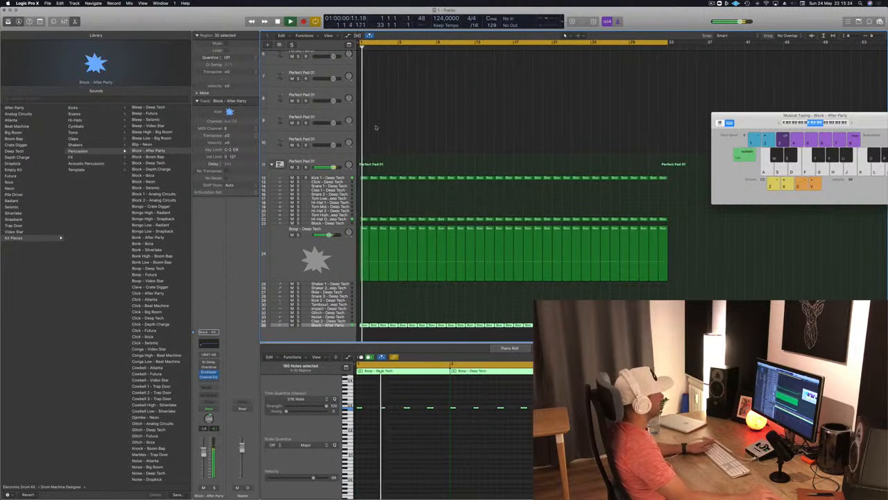
Add a stereo Compressor to the arpeggiated Perfect Pad 01 track playing Retro Synth
scroll(375, 127, up, 5)
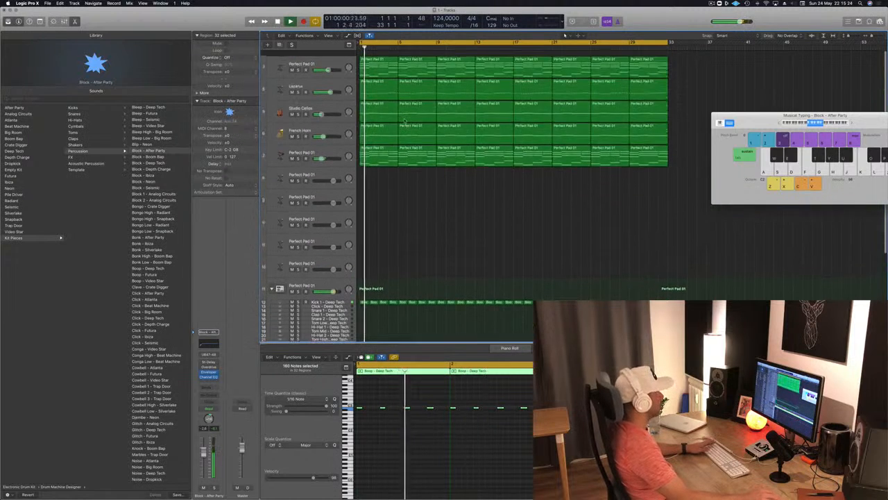
click(336, 141)
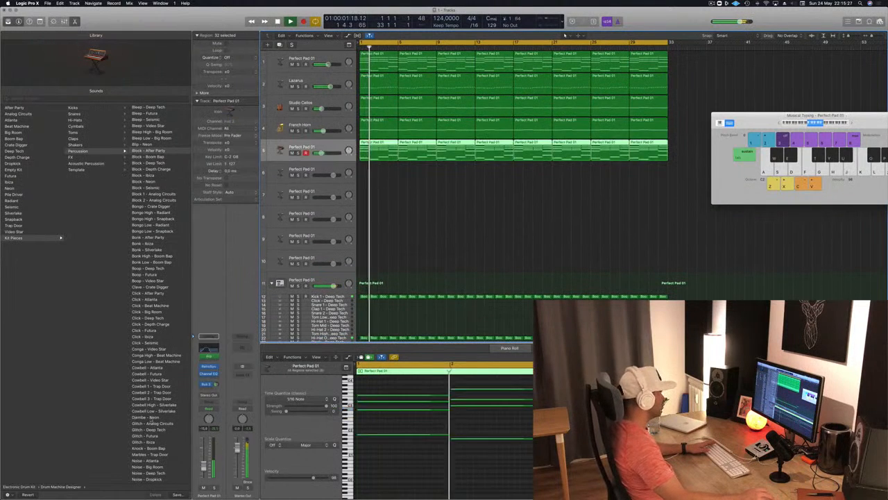
click(216, 379)
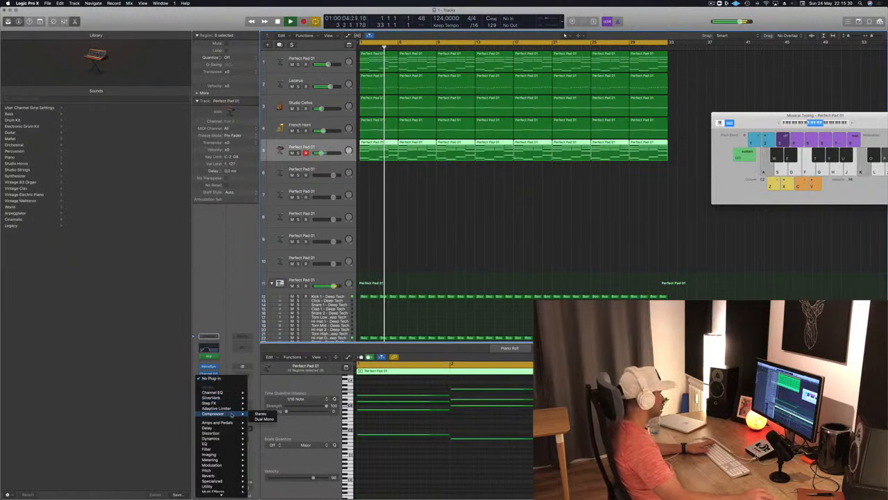
click(258, 415)
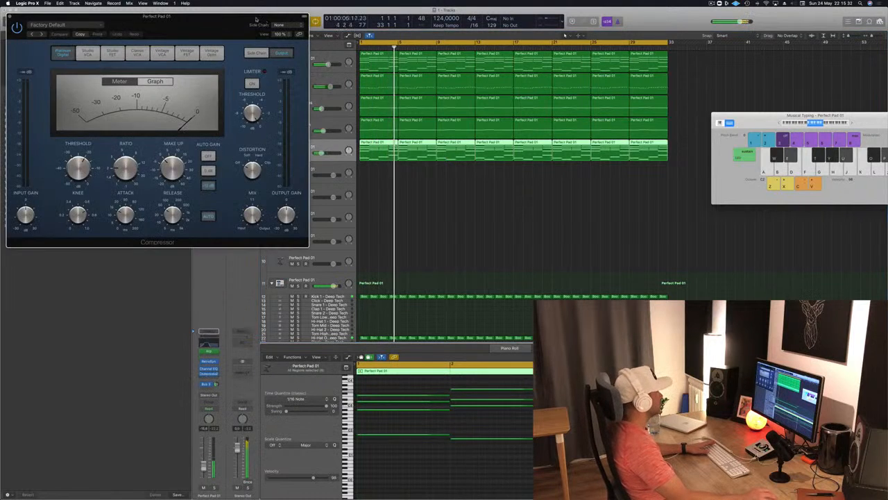
Check the available bus sources for the Compressor's side chain, stop playback and deselect the regions
drag(218, 20, 505, 120)
mouse_move(580, 140)
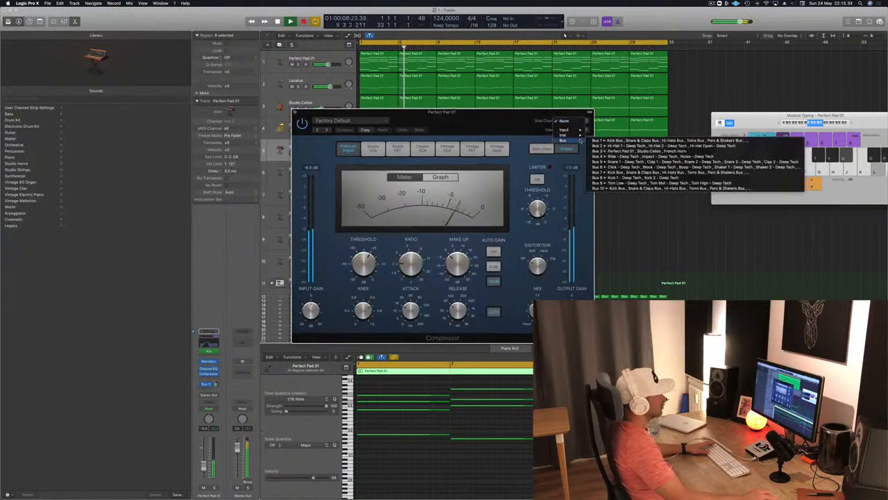
click(668, 224)
key(space)
click(639, 223)
drag(489, 124, 812, 114)
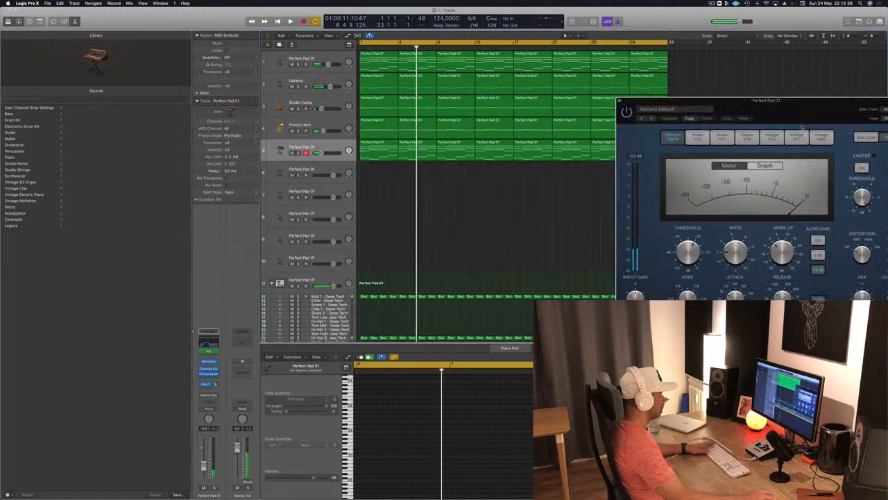
Rename the Block - After Party track as SIDECHAIN
scroll(501, 248, down, 5)
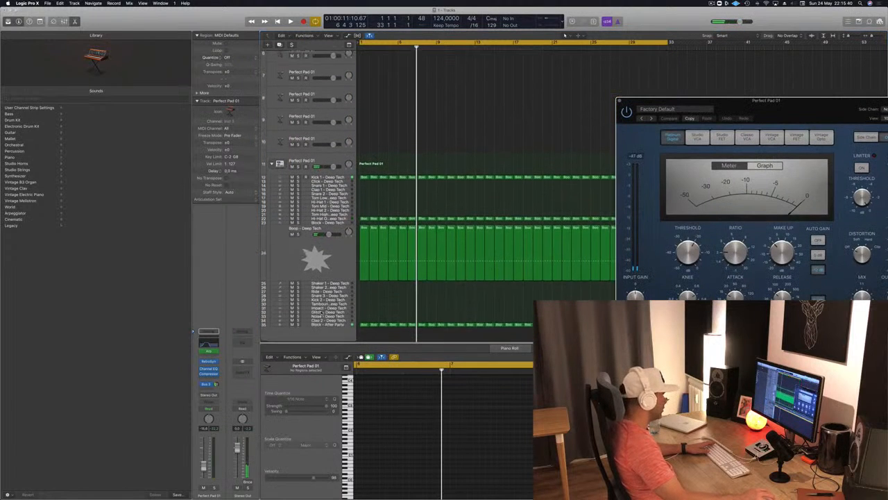
click(316, 325)
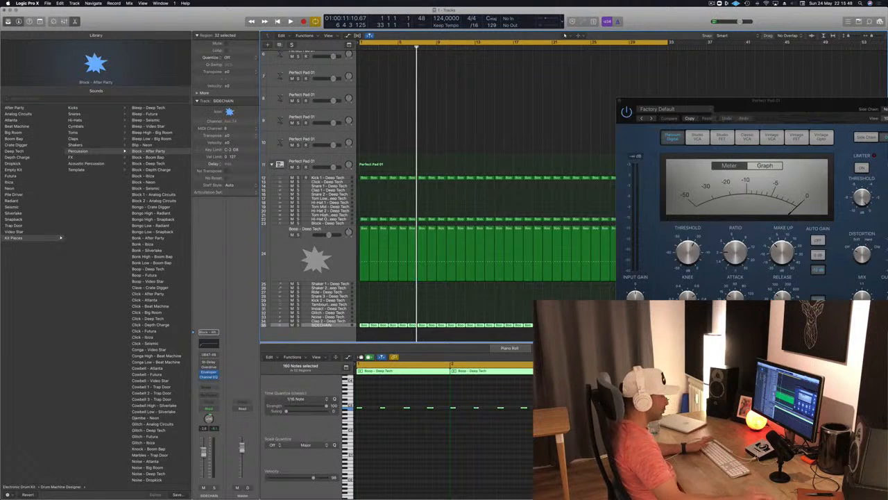
drag(807, 113, 651, 133)
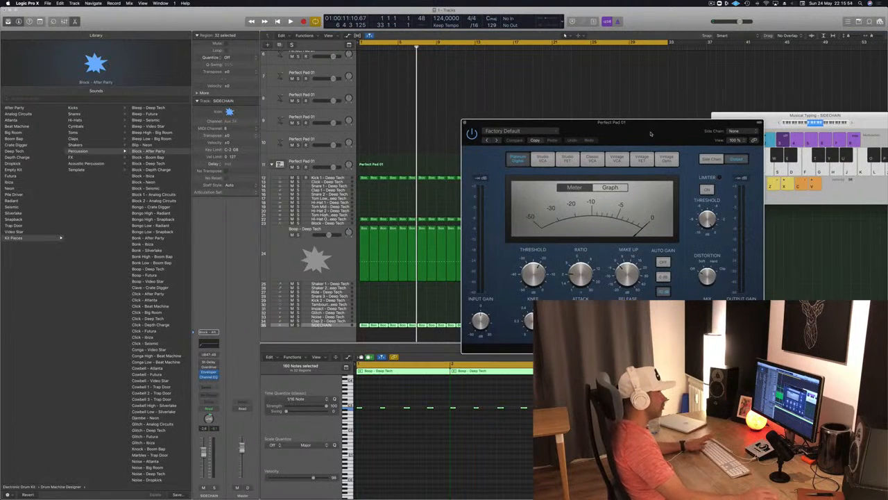
Show the Compressor's side chain detection and filter settings and deselect the SIDECHAIN regions
click(717, 158)
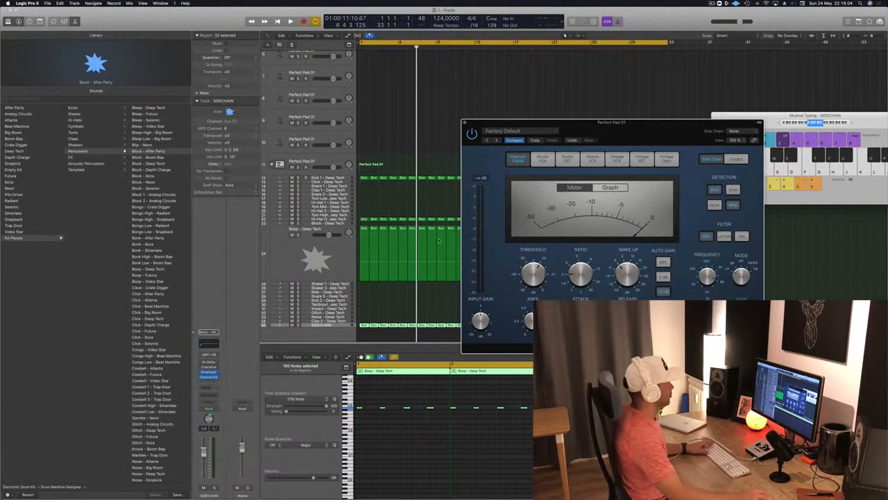
drag(658, 141, 685, 140)
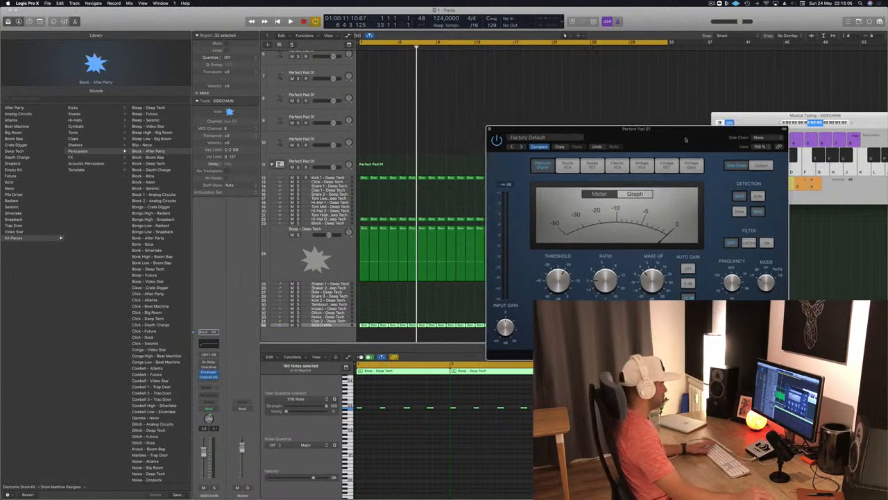
click(448, 130)
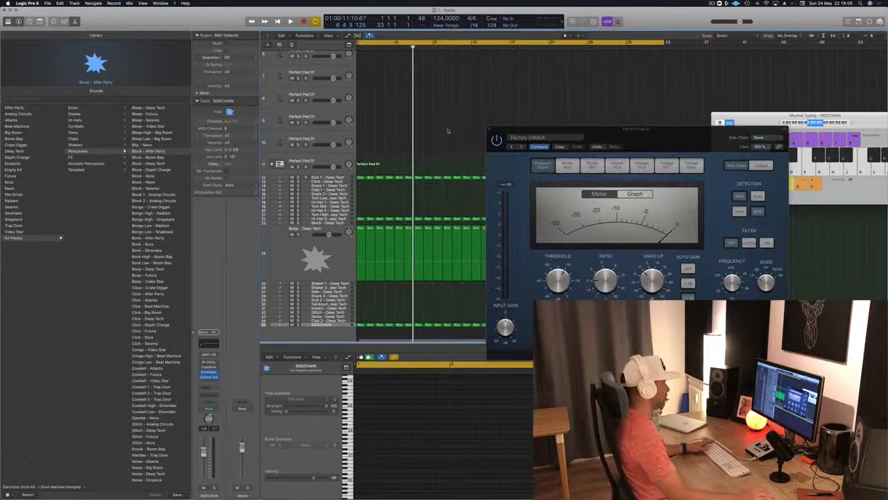
Play the arrangement from the start, return to the arpeggiated Perfect Pad 01 track's Compressor and inspect its side chain sources
key(space)
scroll(423, 146, up, 5)
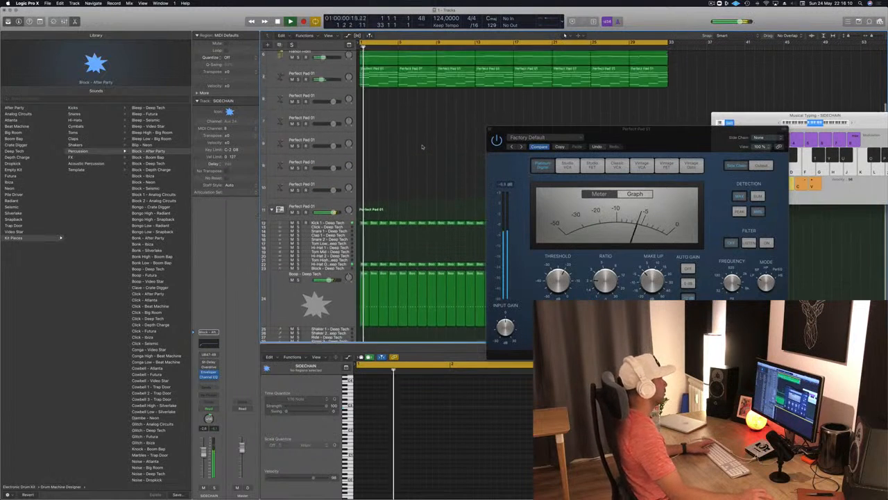
click(338, 147)
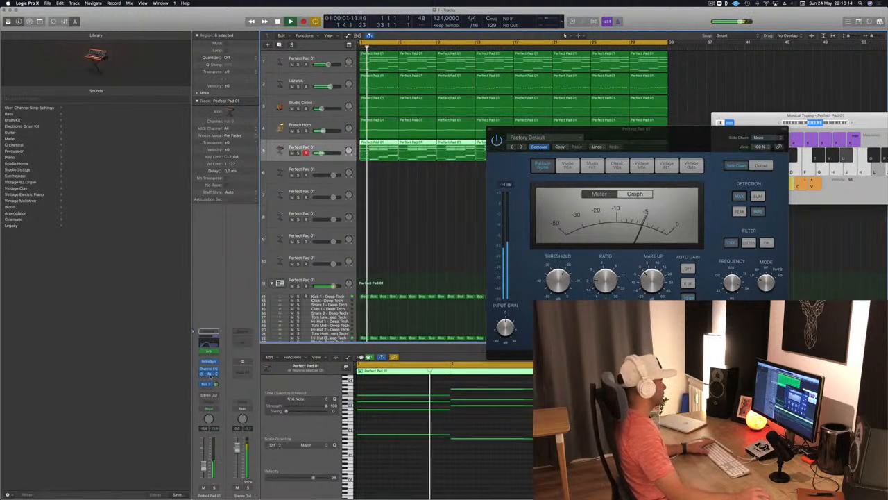
click(211, 375)
click(210, 375)
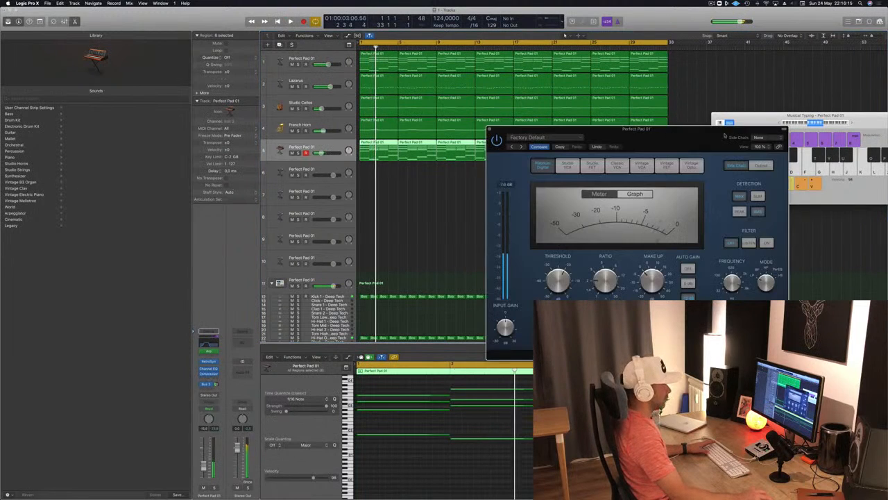
click(759, 138)
mouse_move(758, 158)
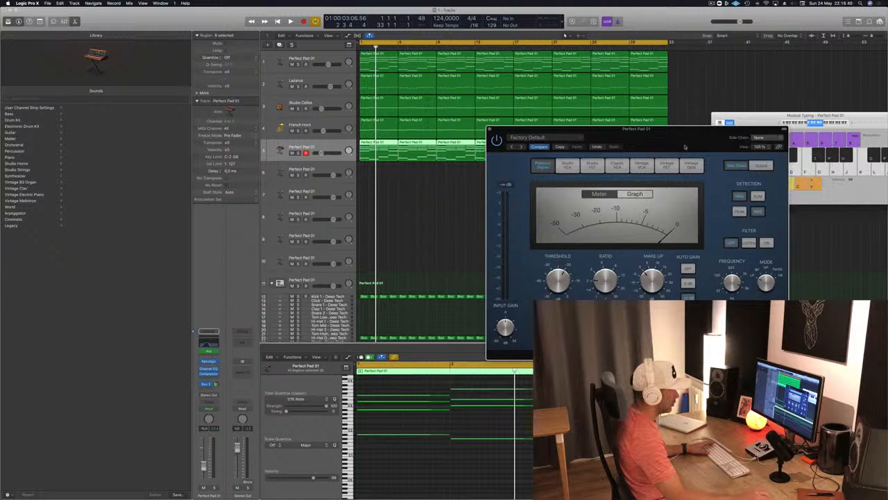
Close the Compressor, select the SIDECHAIN track and check its channel signal during a short playback
drag(686, 145, 681, 143)
click(484, 128)
scroll(422, 218, down, 5)
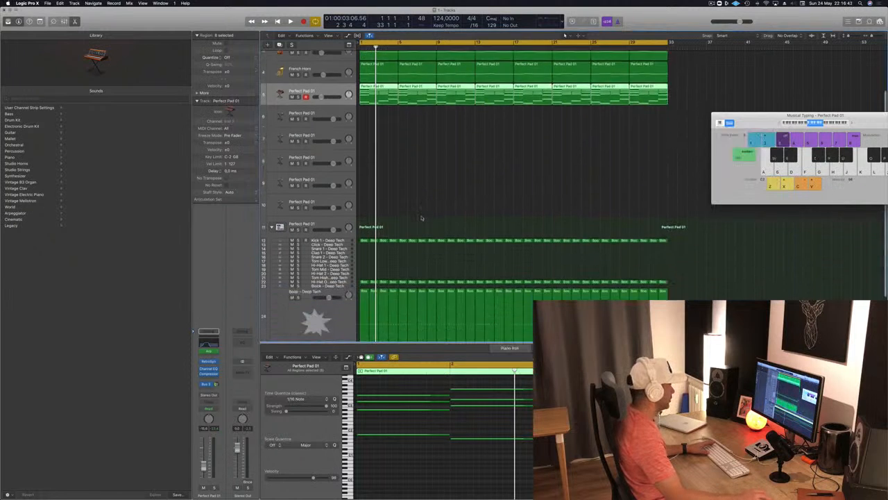
click(320, 324)
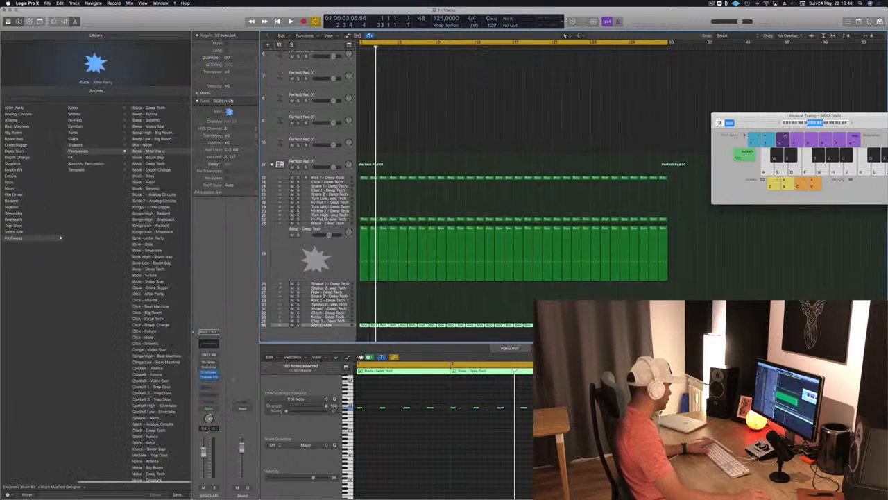
key(space)
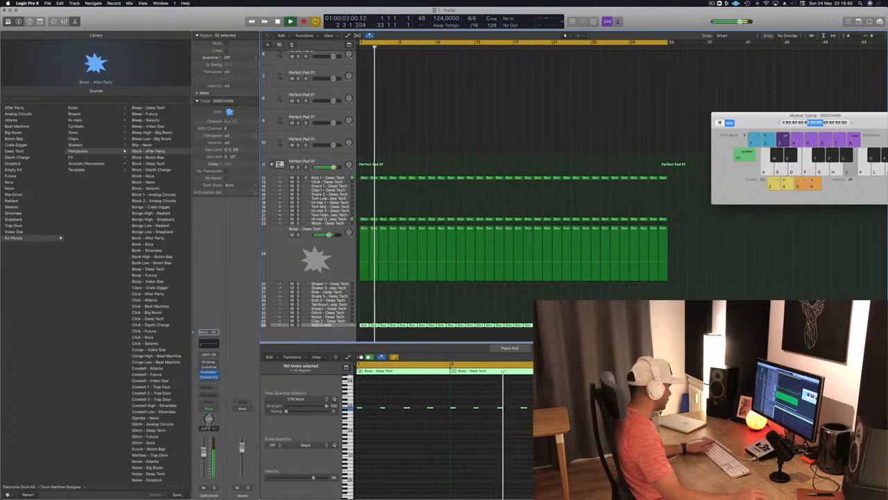
key(space)
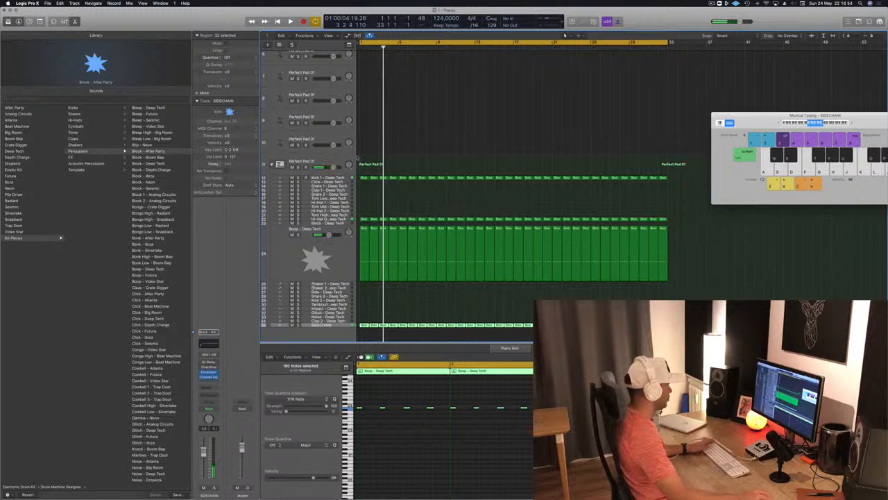
Reopen the Compressor on the arpeggiated Perfect Pad 01 track and list the instrument sources for its side chain
scroll(383, 105, up, 8)
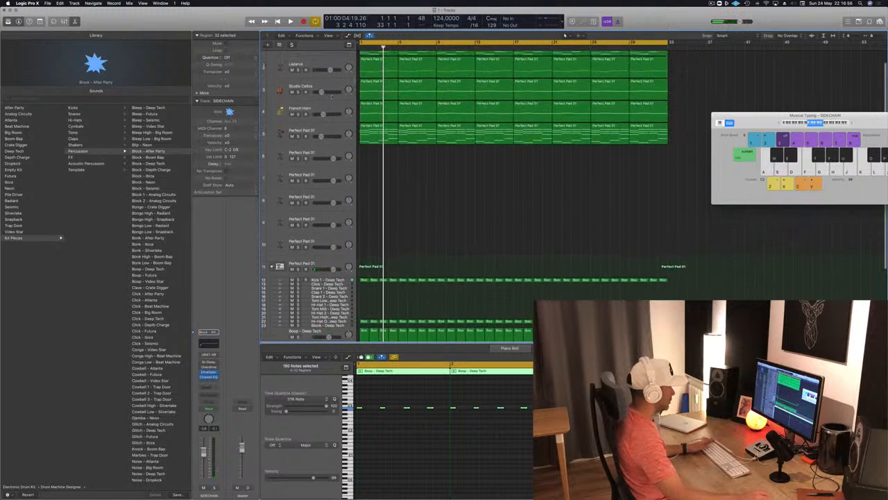
click(303, 131)
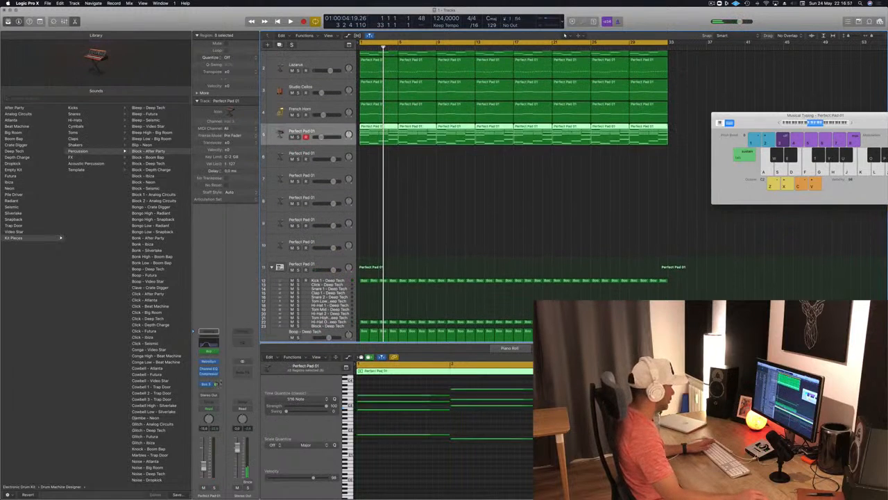
click(208, 375)
click(209, 375)
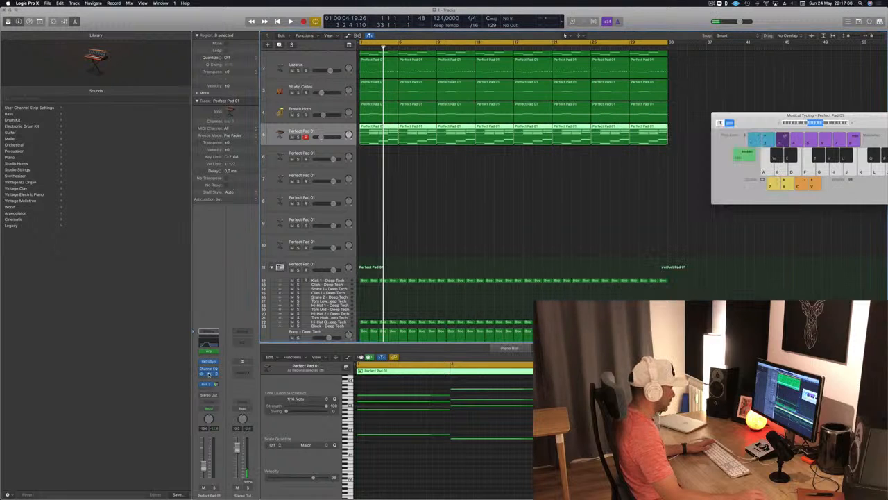
click(209, 375)
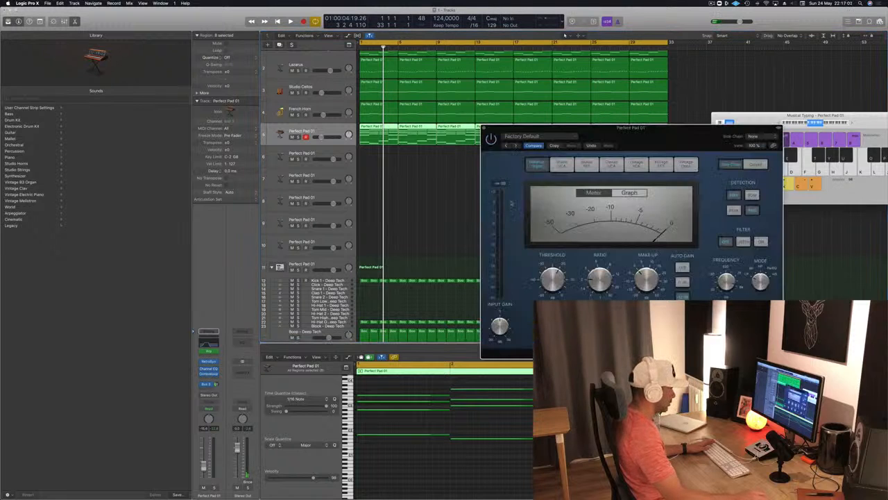
click(755, 136)
mouse_move(762, 152)
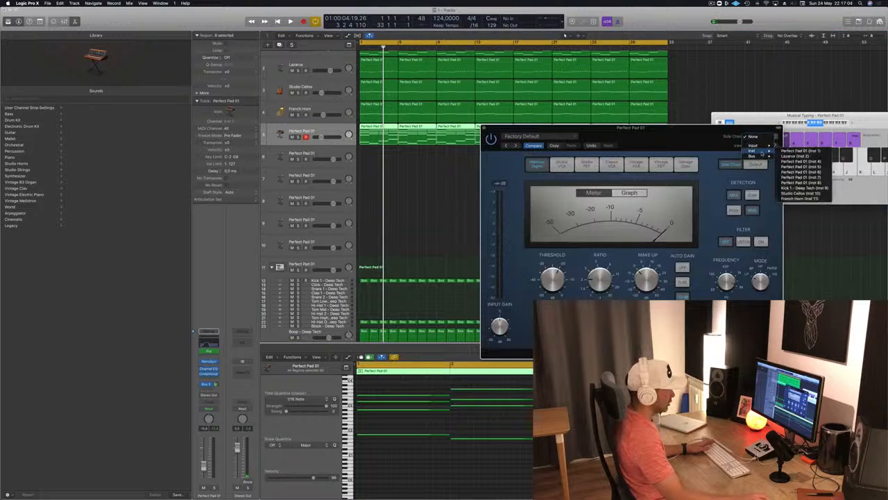
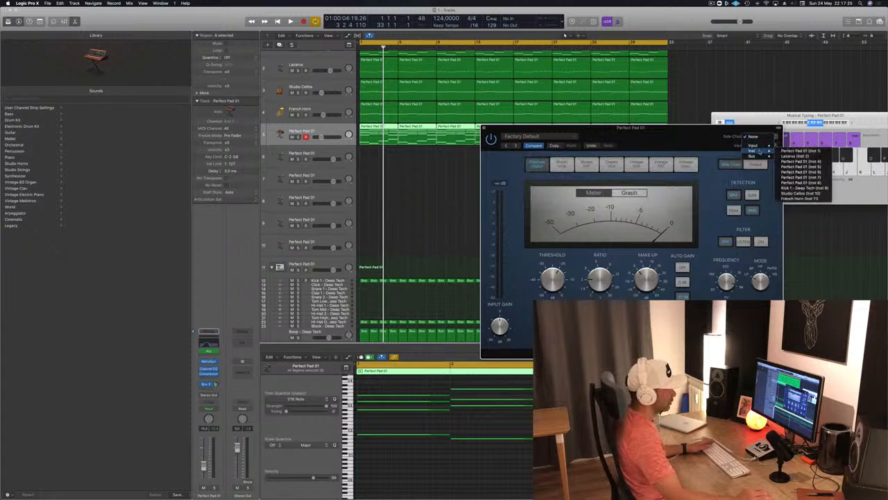
Dismiss the side chain source list, select the SIDECHAIN track during playback and add a send to Bus 11 on it
click(451, 204)
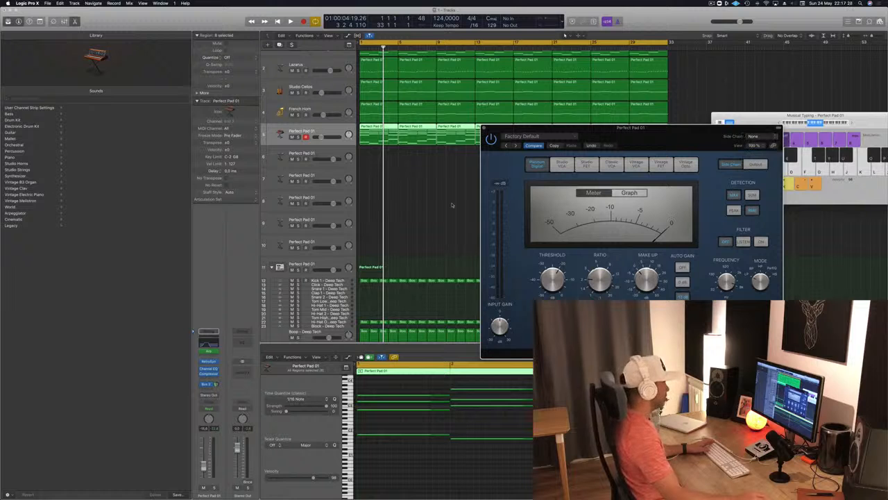
scroll(452, 204, down, 5)
key(space)
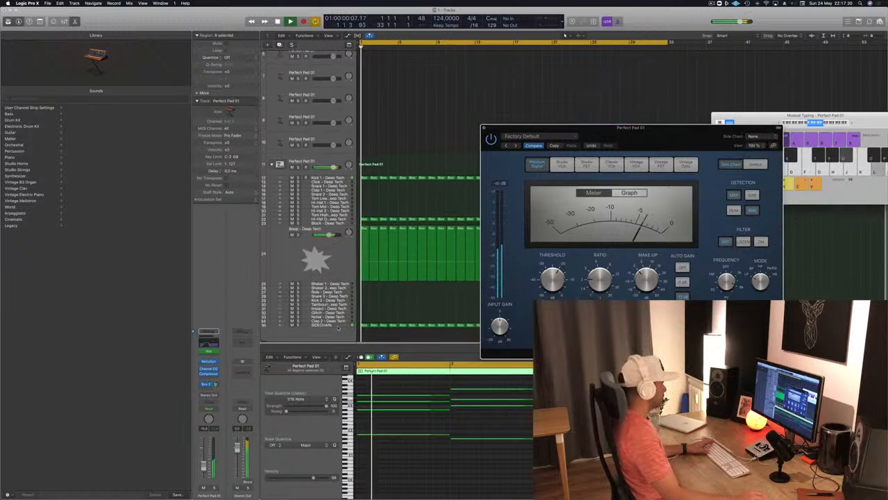
click(338, 327)
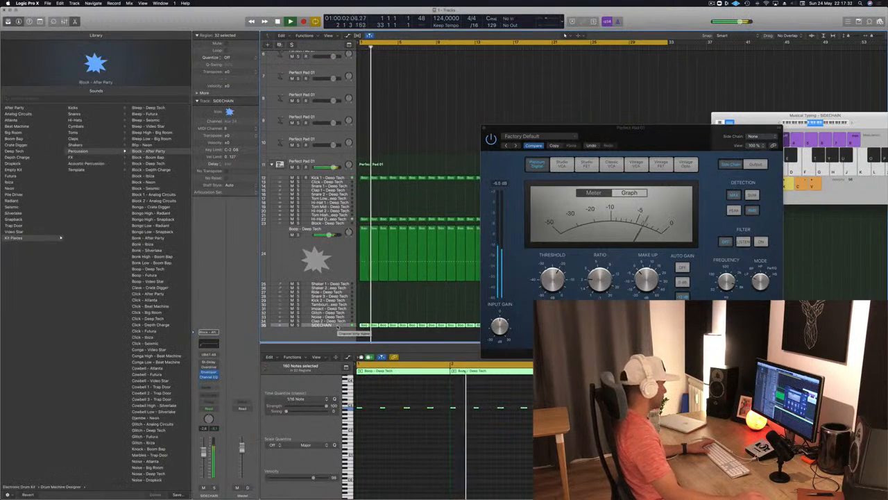
click(205, 385)
mouse_move(208, 400)
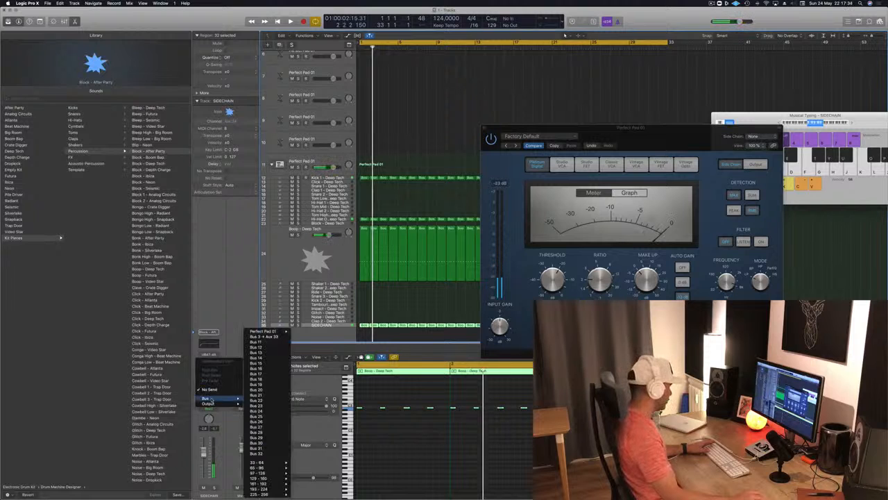
click(273, 342)
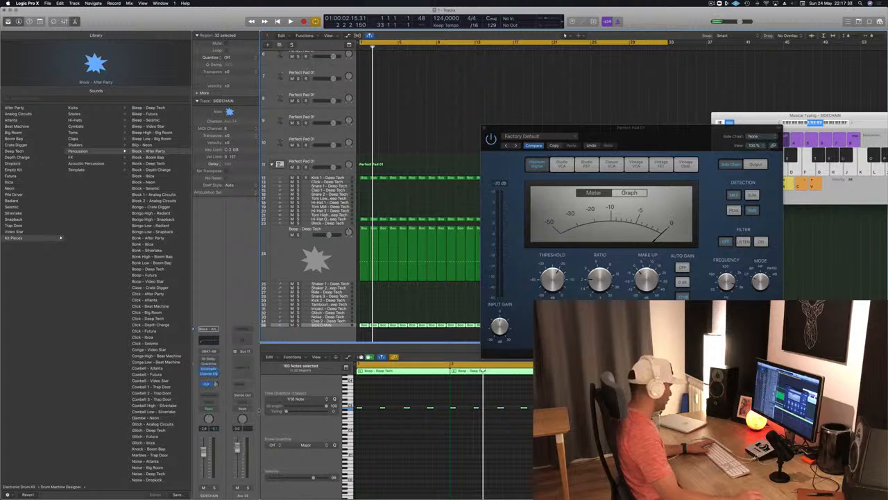
Remove the Stereo Out routing from the Bus 11 aux, raise the SIDECHAIN track's Bus 11 send level and check the signal in playback
click(247, 394)
click(240, 409)
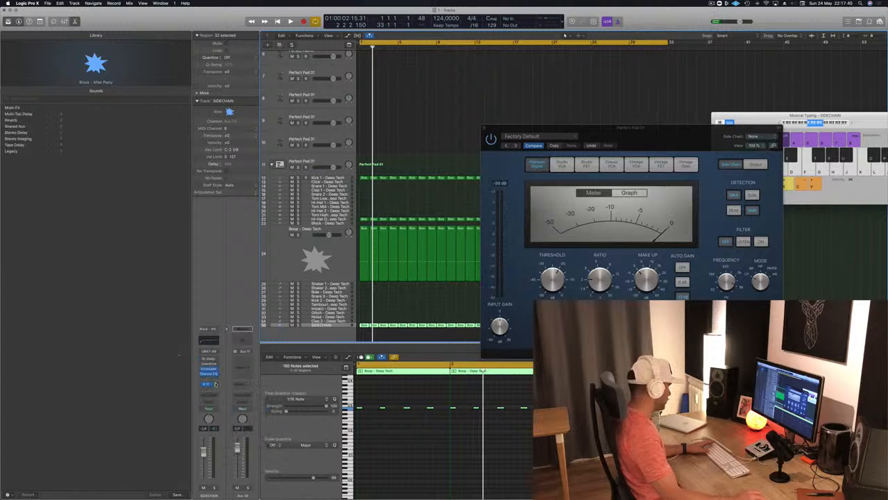
drag(216, 384, 218, 373)
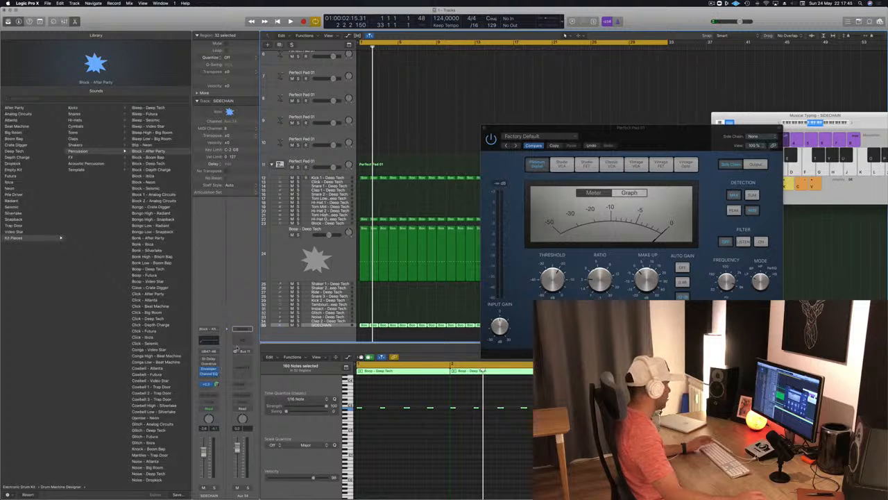
key(space)
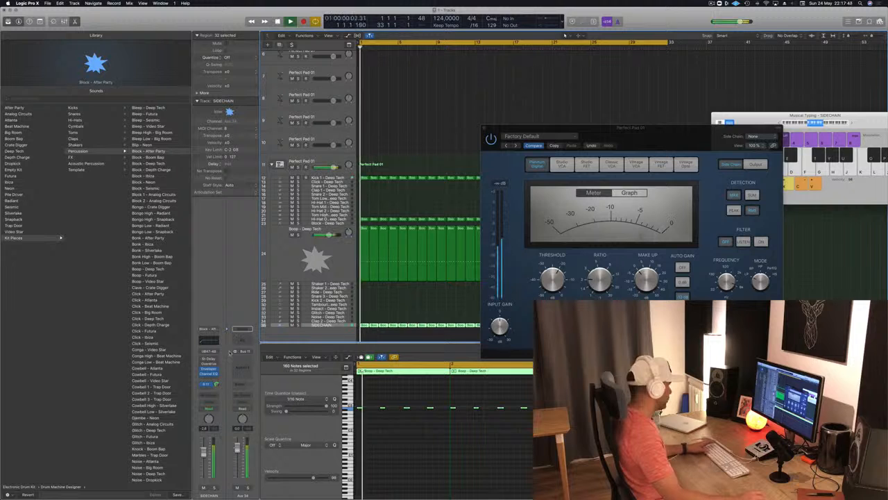
key(space)
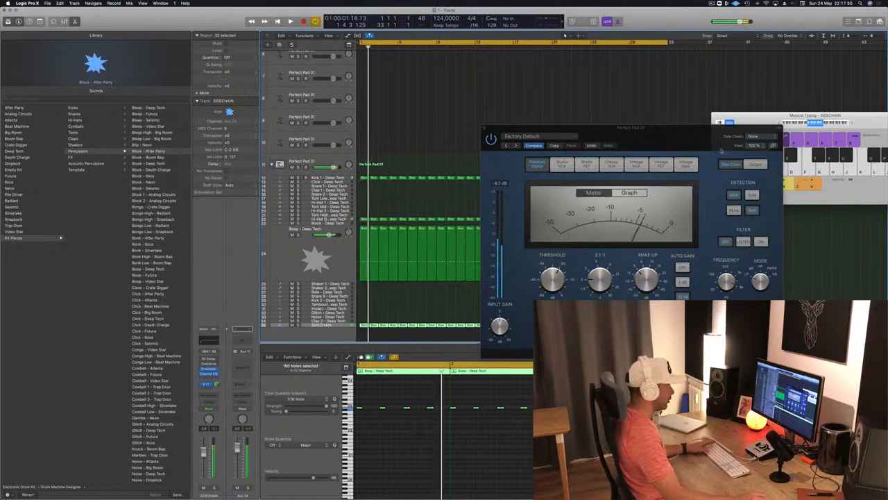
Set the Compressor's side chain source to Bus 11, fed by SIDECHAIN, and reposition the plug-in window
click(753, 137)
mouse_move(752, 156)
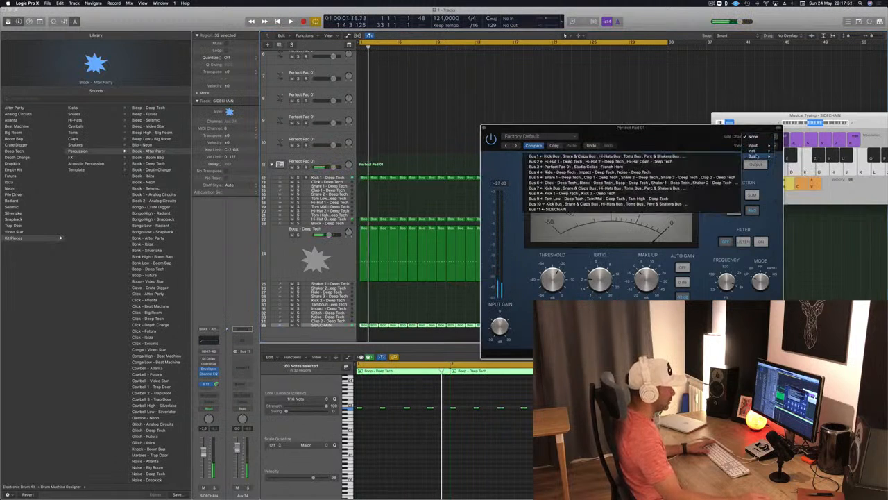
click(548, 208)
drag(671, 139, 621, 118)
Adjust the Compressor's threshold, set its ratio to 4.1:1 and switch detection to Peak while playing the arrangement
key(space)
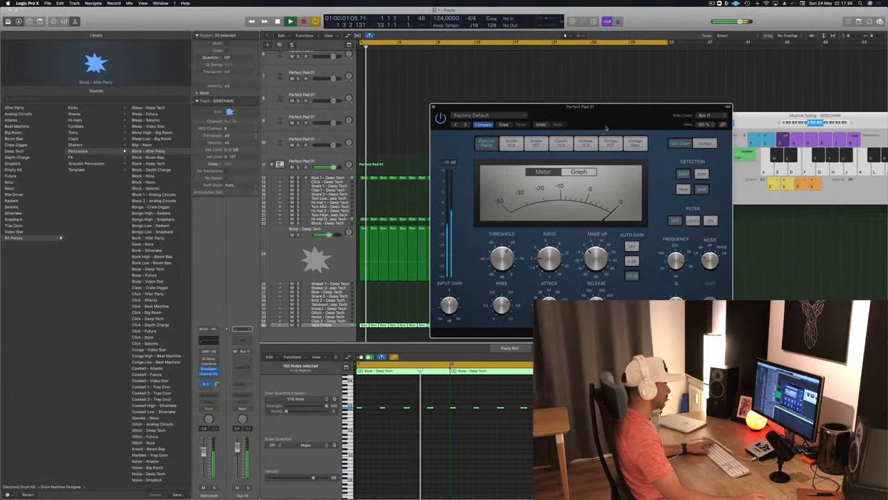
drag(590, 109, 618, 120)
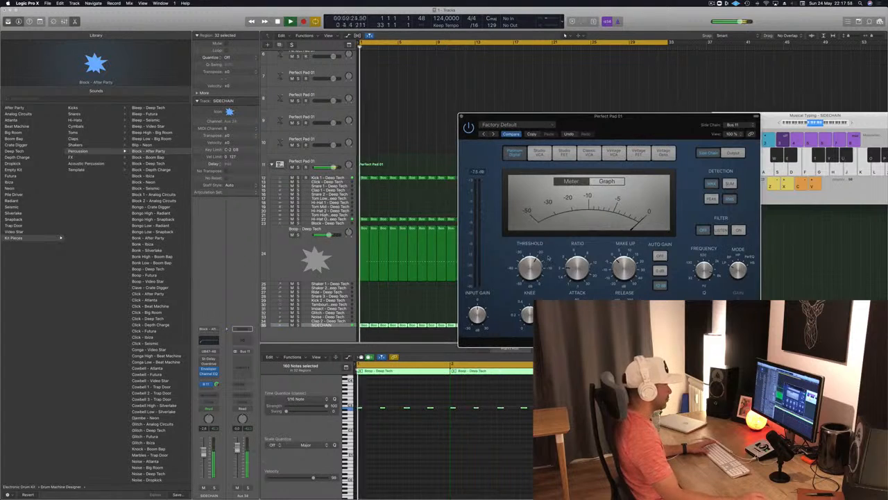
key(space)
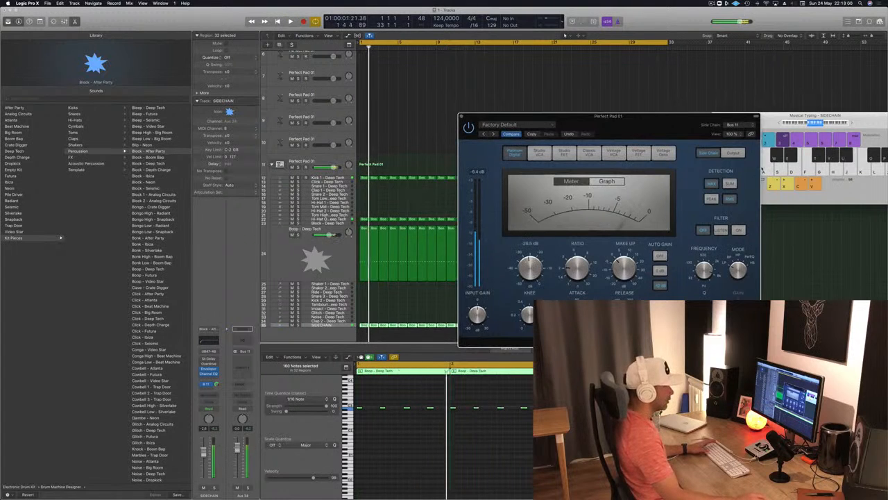
key(space)
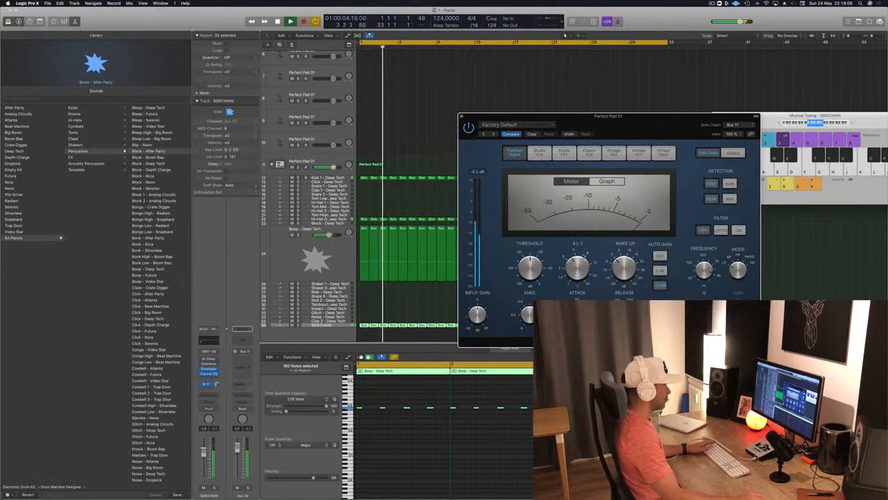
key(space)
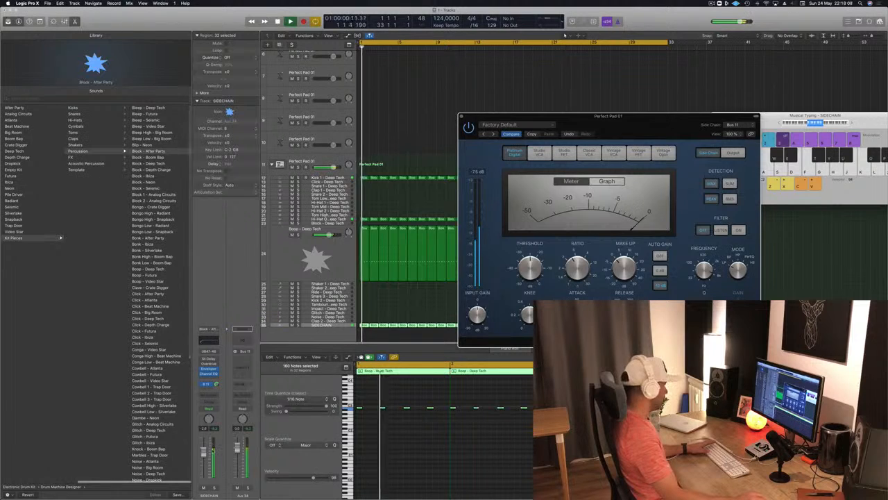
Select the arpeggiated Perfect Pad 01 track and switch the Compressor display to Graph while replaying from the start
scroll(408, 201, up, 5)
key(space)
key(space)
click(336, 147)
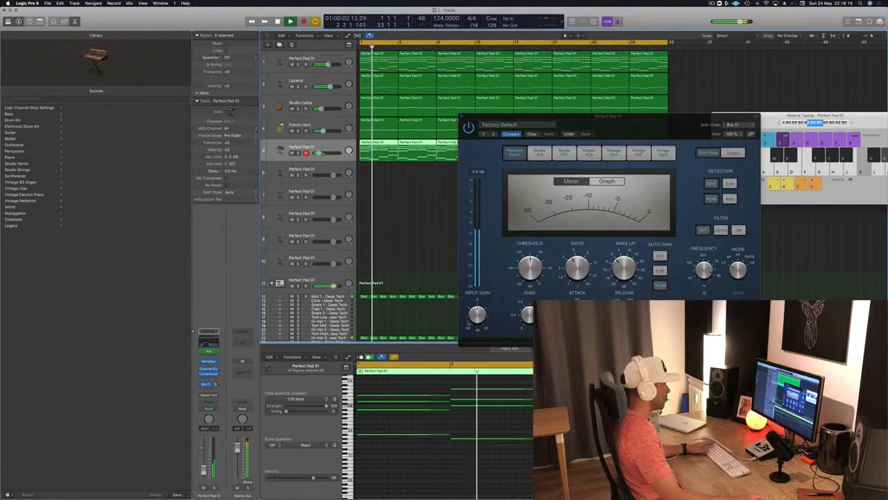
key(space)
key(space)
click(606, 182)
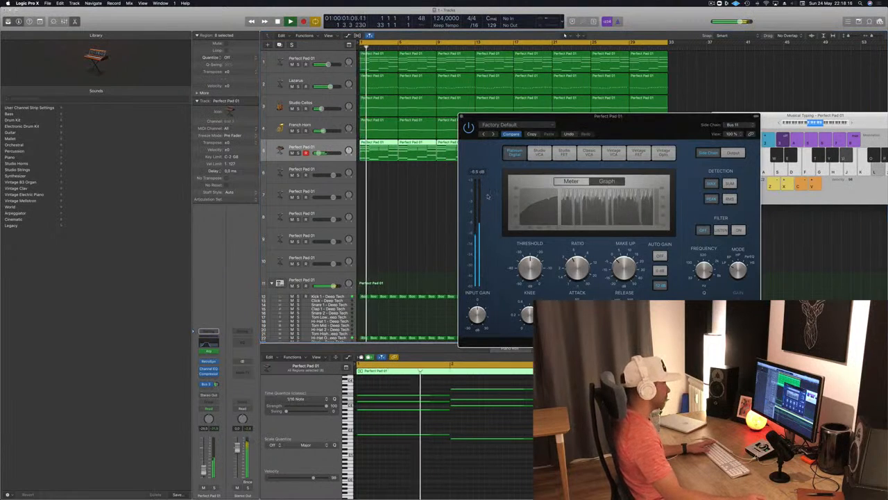
Set the Compressor's threshold to -28 dB and slightly lower the arpeggiated Perfect Pad 01 track's volume during playback
mouse_move(533, 273)
drag(533, 273, 534, 279)
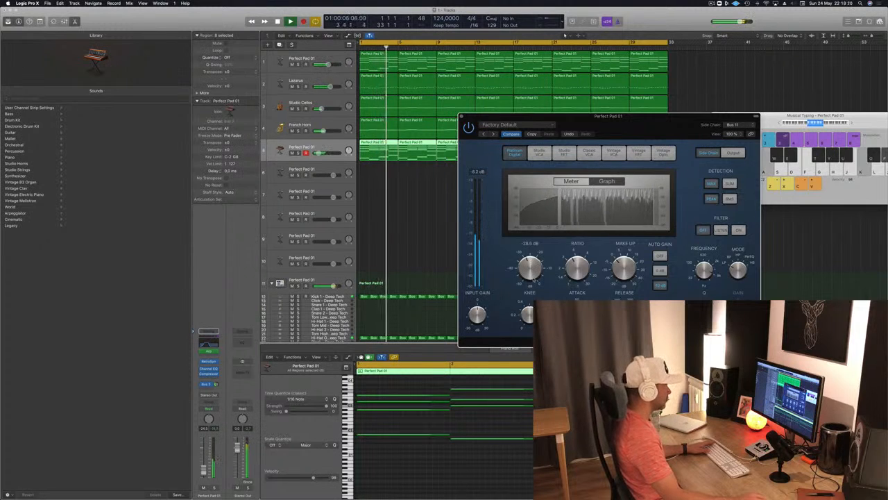
key(space)
key(space)
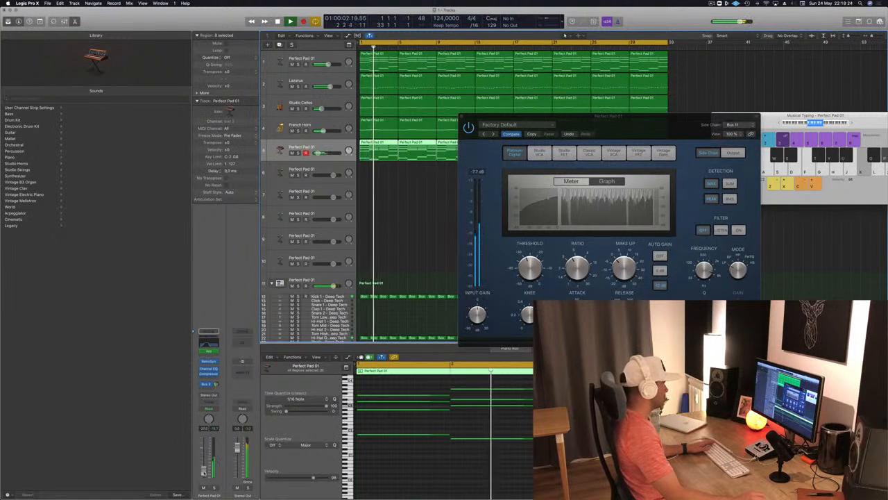
Watch the Compressor's gain graph during playback, close the plug-in and replay the arrangement from the start
drag(496, 125, 405, 153)
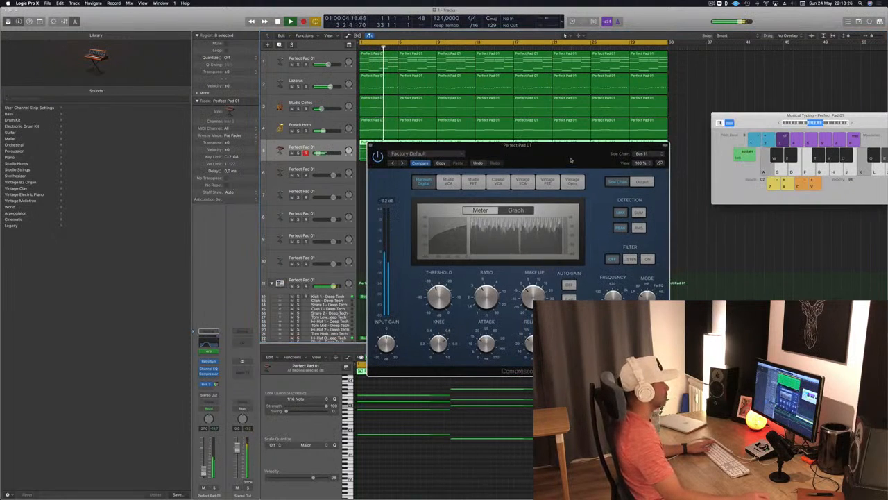
click(371, 146)
key(Return)
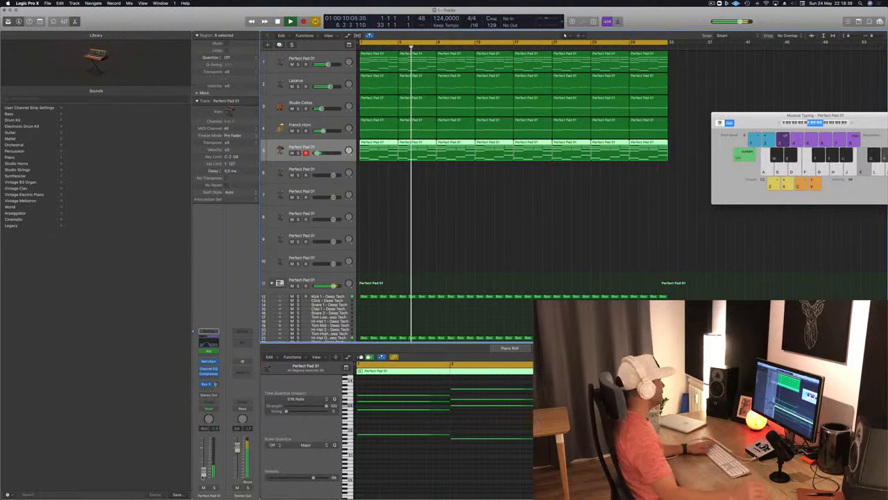
key(Return)
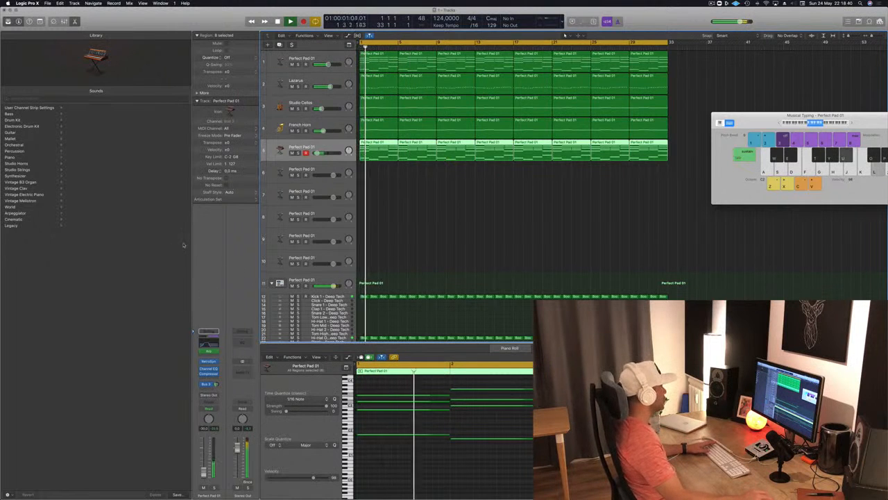
Examine the arpeggiated track's Channel EQ during playback, check the Studio Cellos and French Horn channels, and close the EQ
click(208, 368)
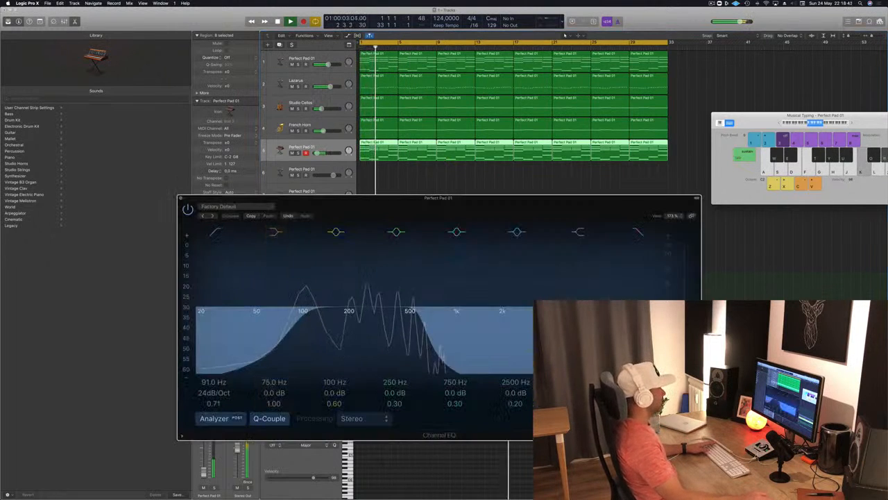
drag(437, 198, 526, 198)
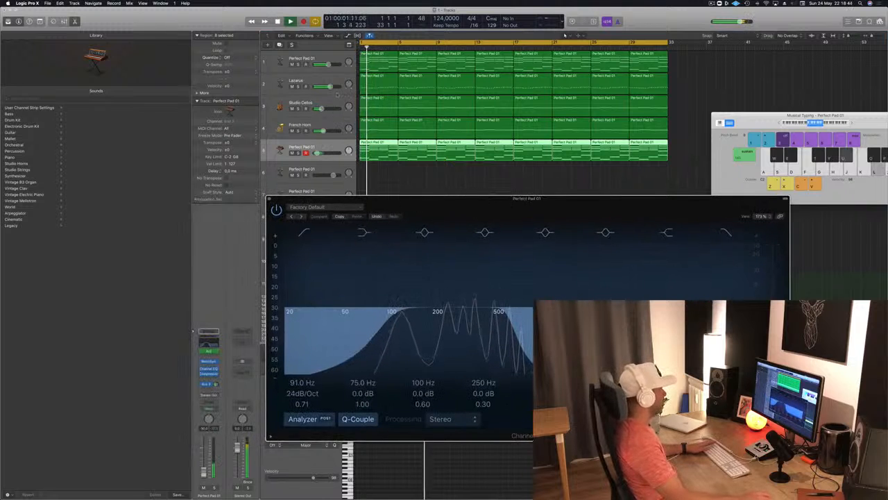
key(Up)
key(Up)
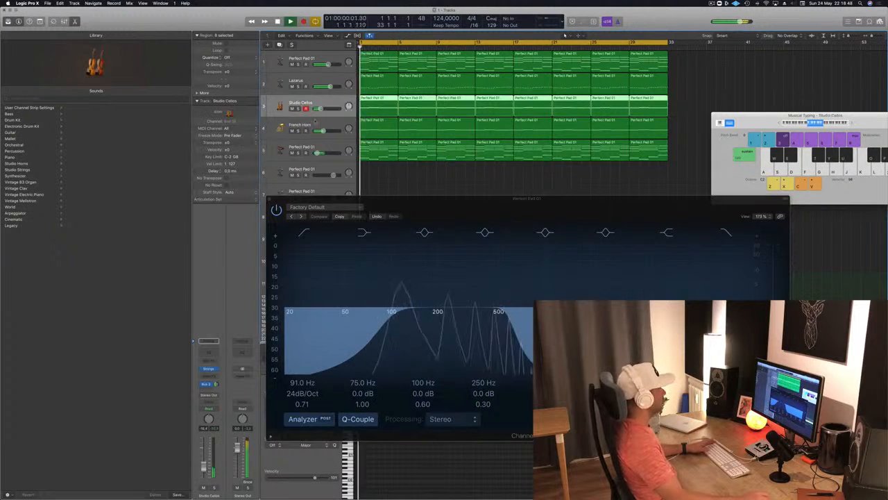
key(Down)
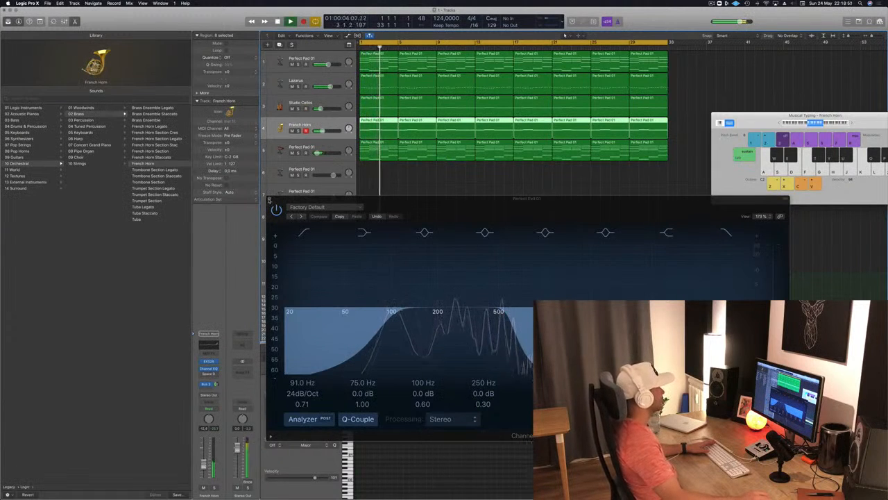
click(269, 199)
Hide the Library, clear the region selection, widen the timeline and replay the arrangement from the start
click(8, 22)
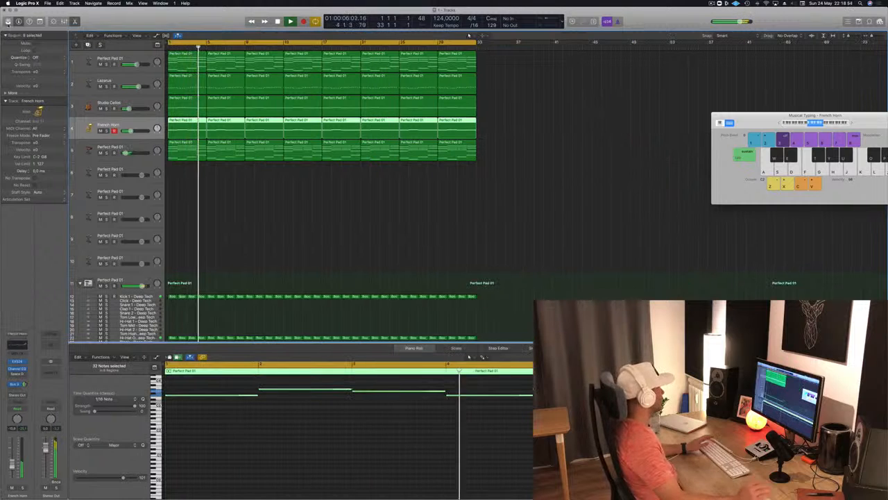
click(321, 198)
key(super+Right)
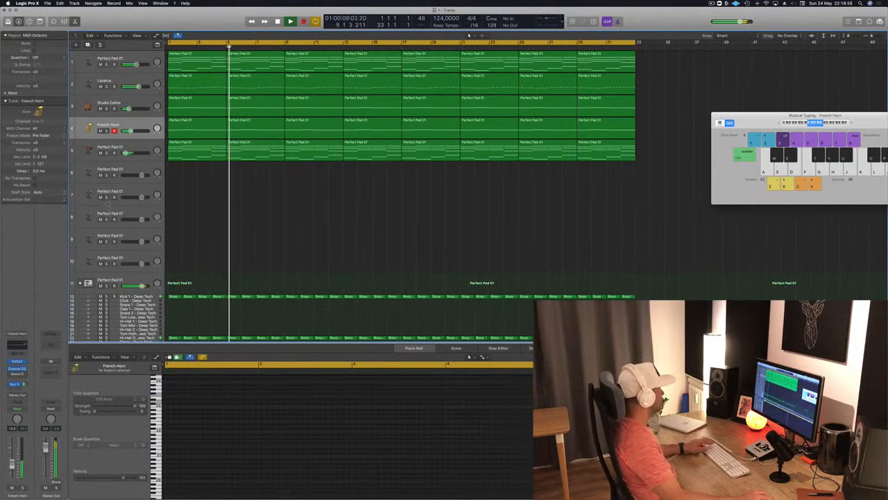
key(Return)
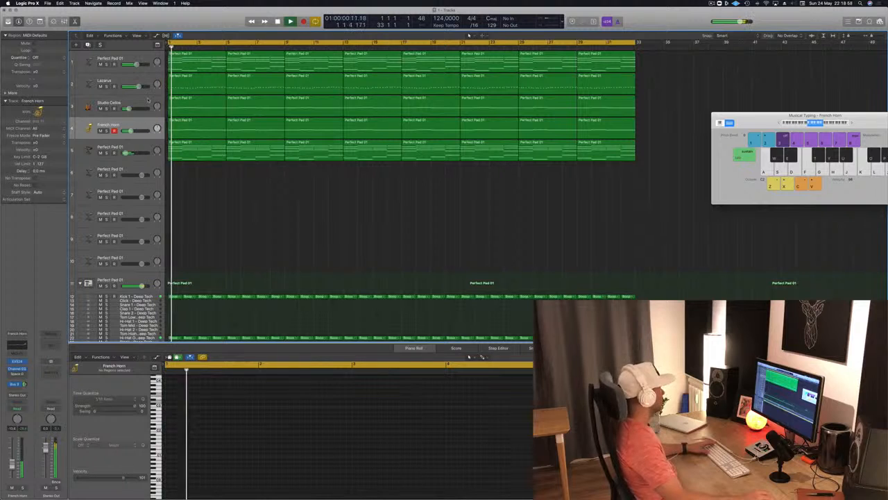
Mute the Studio Cellos and French Horn tracks, replay from the start and save the project
click(147, 102)
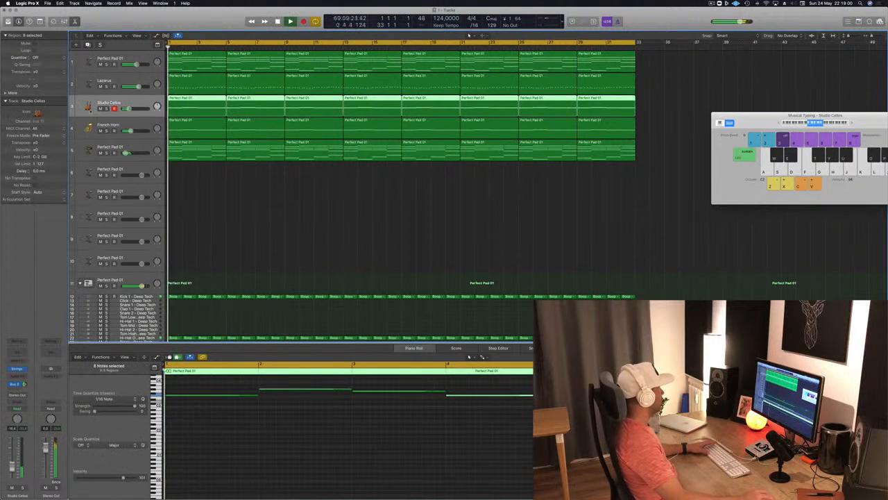
key(Return)
click(100, 109)
click(101, 131)
click(342, 218)
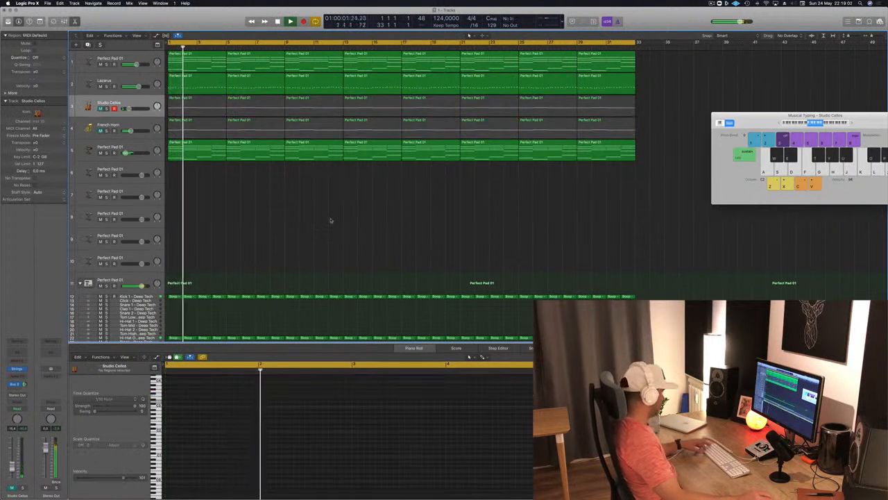
key(super+s)
Listen to the Lazarus track in solo during playback and turn its solo off again
scroll(333, 229, up, 3)
scroll(333, 228, down, 2)
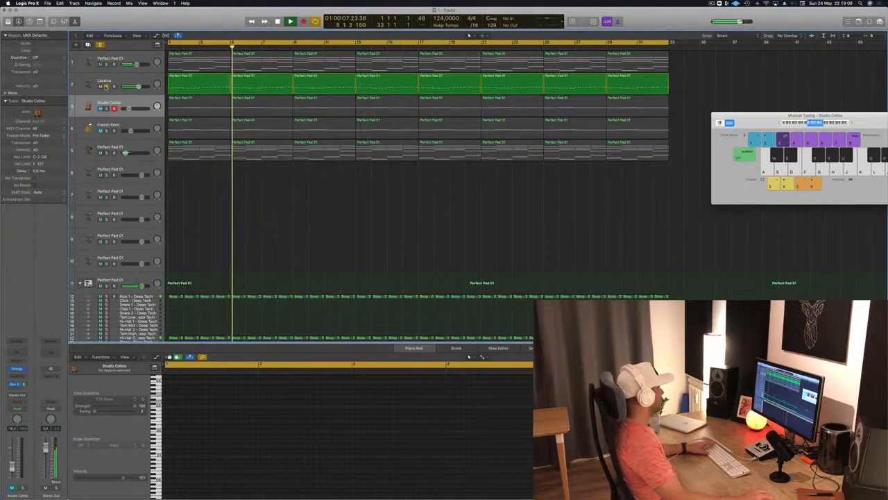
click(106, 87)
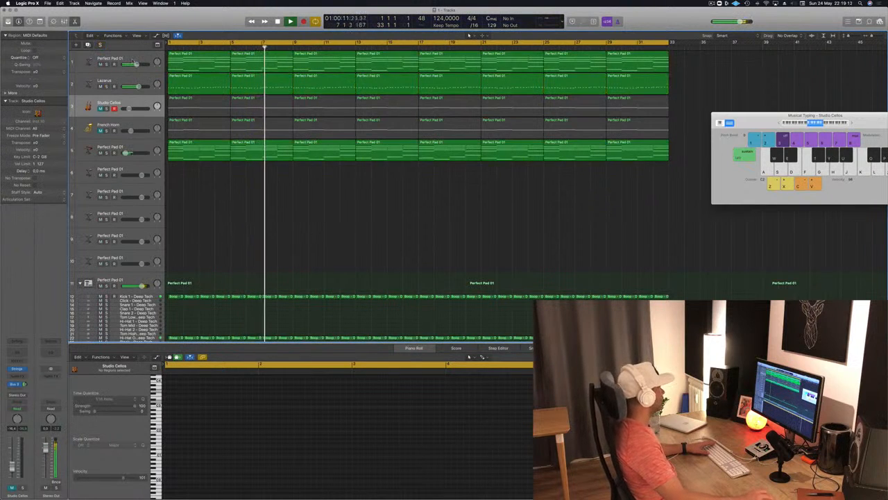
Compare the mix with the first Perfect Pad 01 track muted and unmuted, and select that track
click(101, 64)
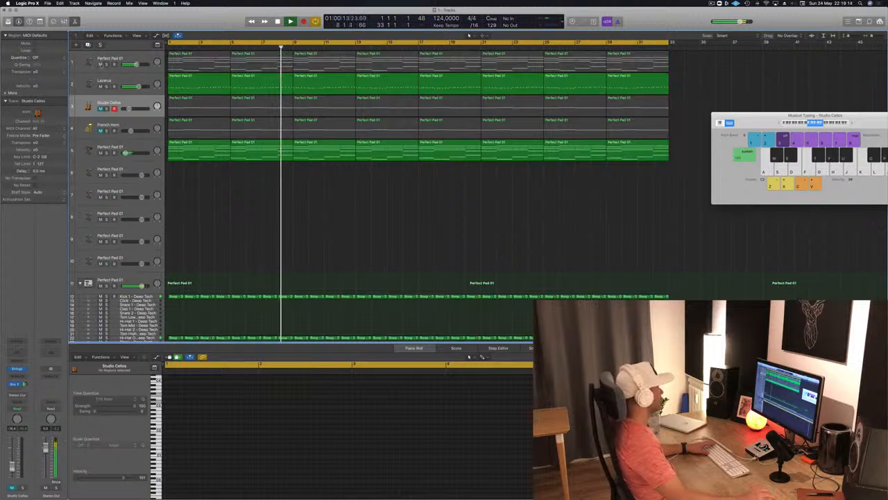
click(100, 64)
click(91, 56)
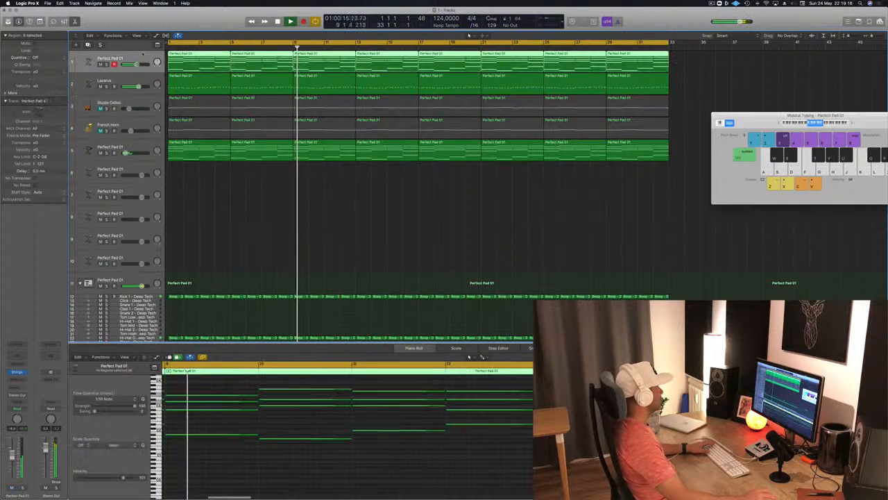
Duplicate the first Perfect Pad 01 track, move the Lazarus track below the lower Perfect Pad 01 track and replay from the start
key(super+d)
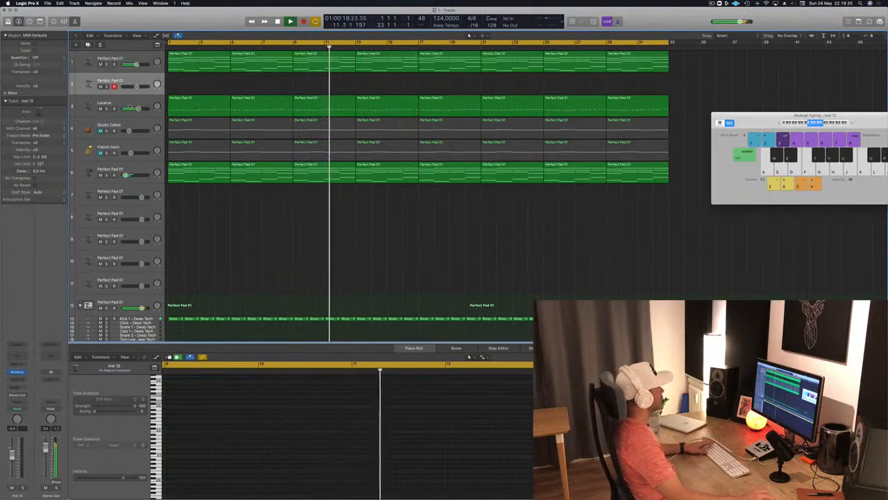
drag(111, 105, 127, 153)
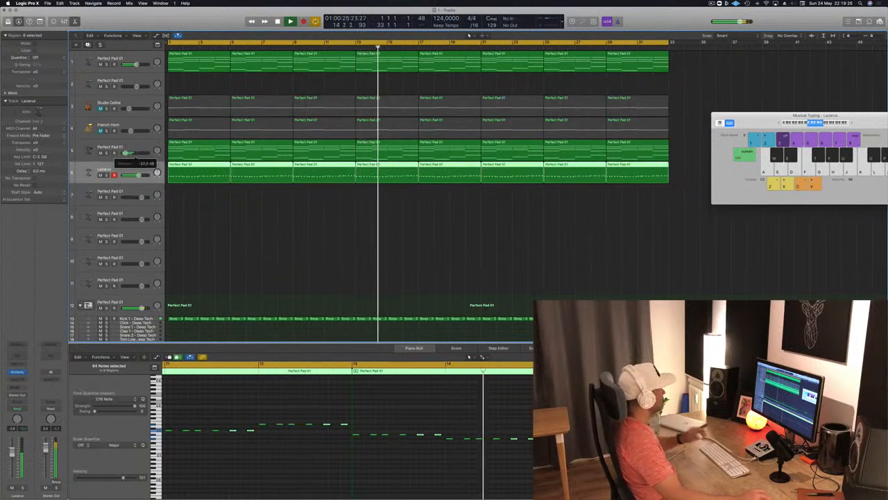
key(Return)
Lower the high-cut frequency in the Channel EQ of the Perfect Pad 01 track above Lazarus while replaying from the start
key(Up)
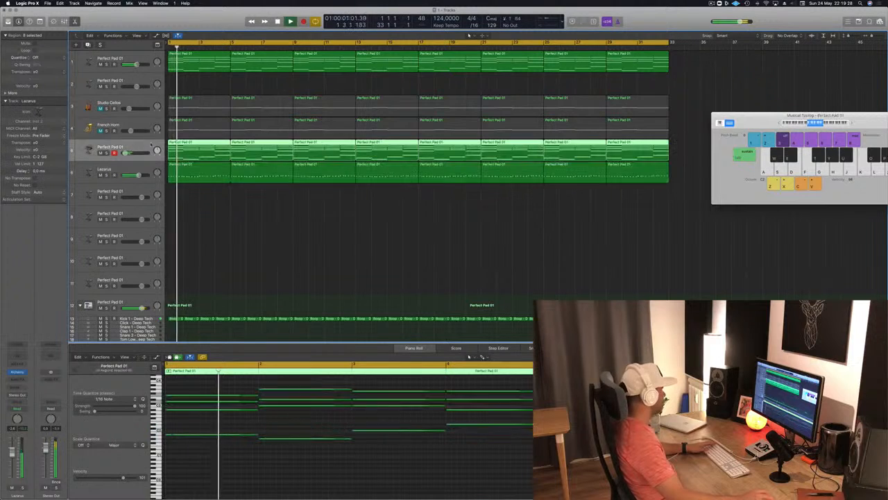
key(Return)
click(21, 345)
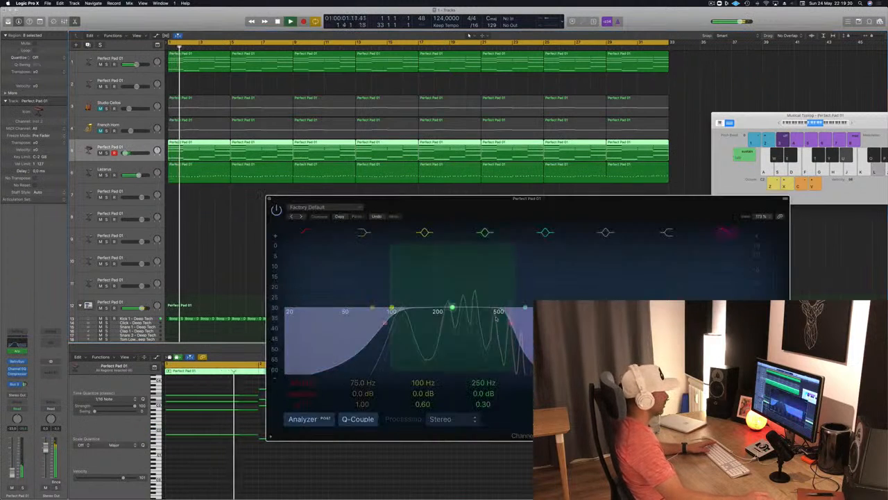
drag(511, 326, 476, 329)
key(Return)
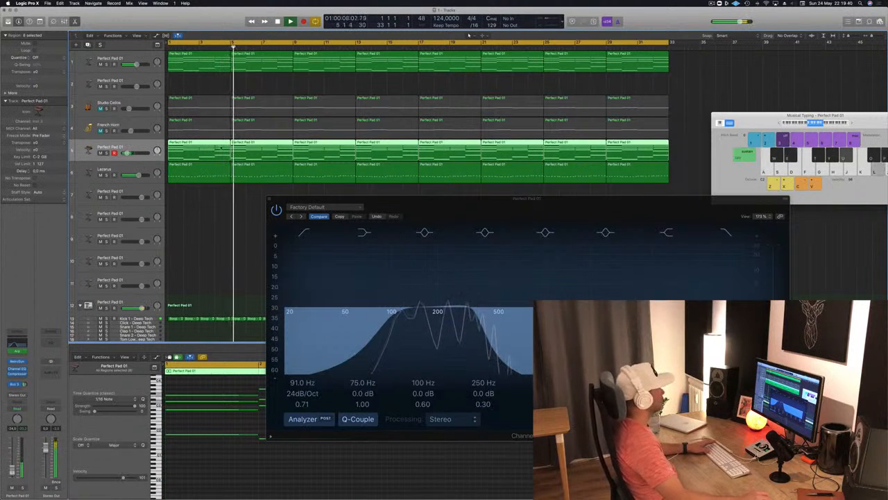
click(269, 200)
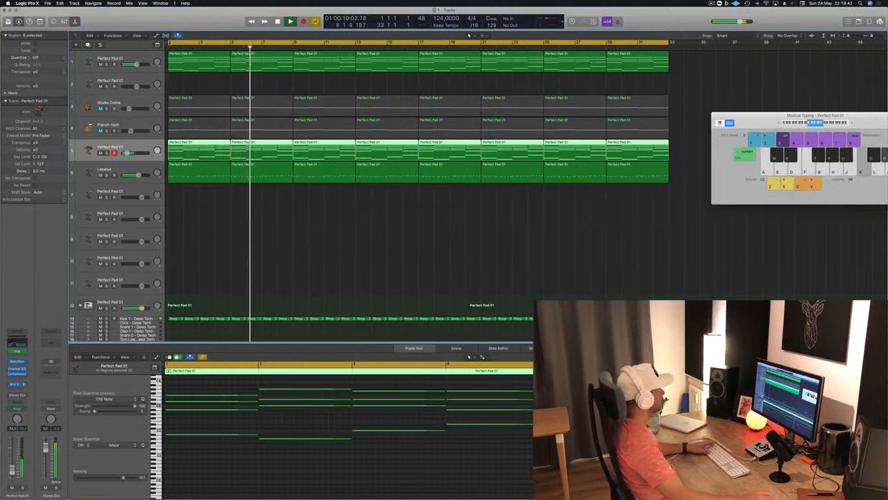
Add a Channel EQ with a 162 Hz, 24 dB/Oct low cut to the first Perfect Pad 01 track and replay from the start
click(139, 58)
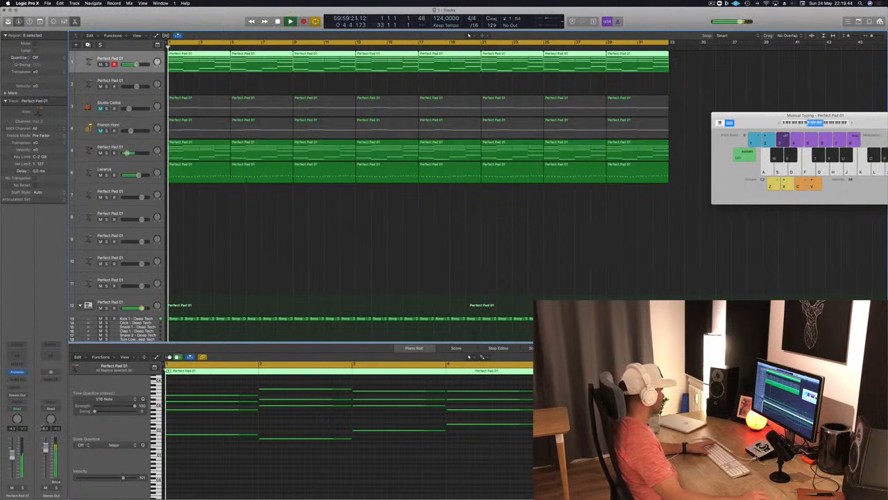
key(Return)
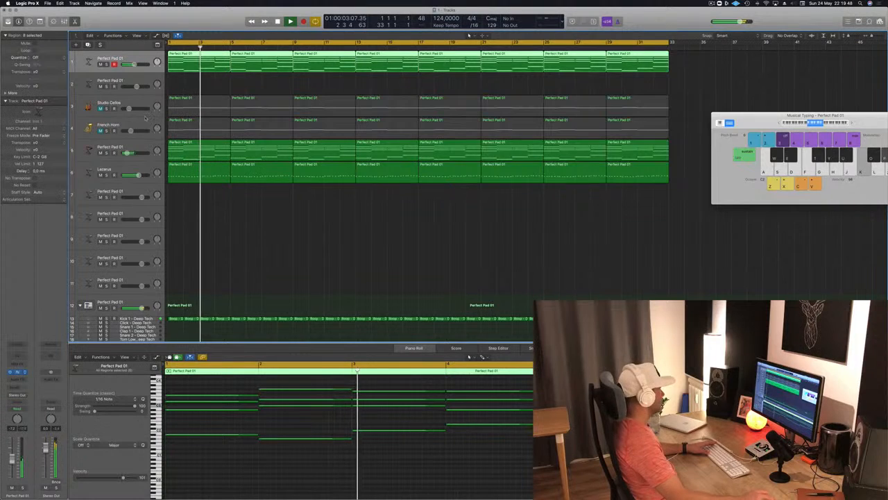
click(18, 372)
click(16, 355)
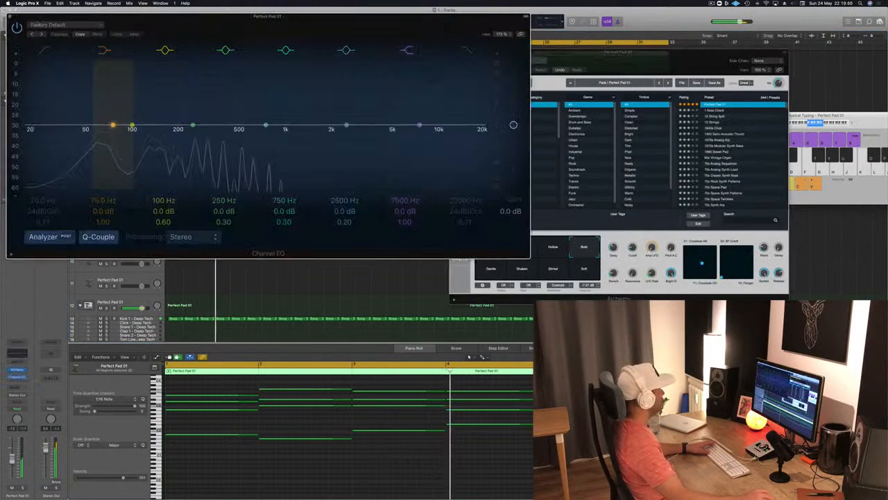
click(45, 50)
drag(47, 123, 151, 121)
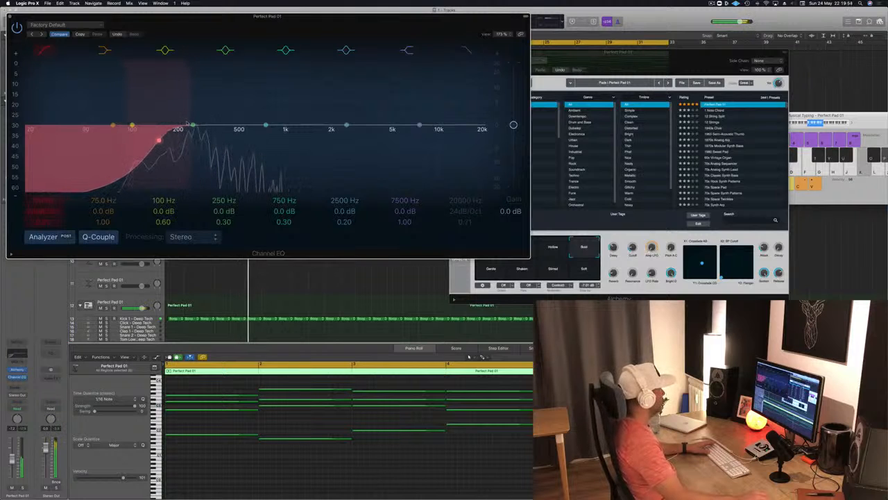
drag(192, 123, 194, 125)
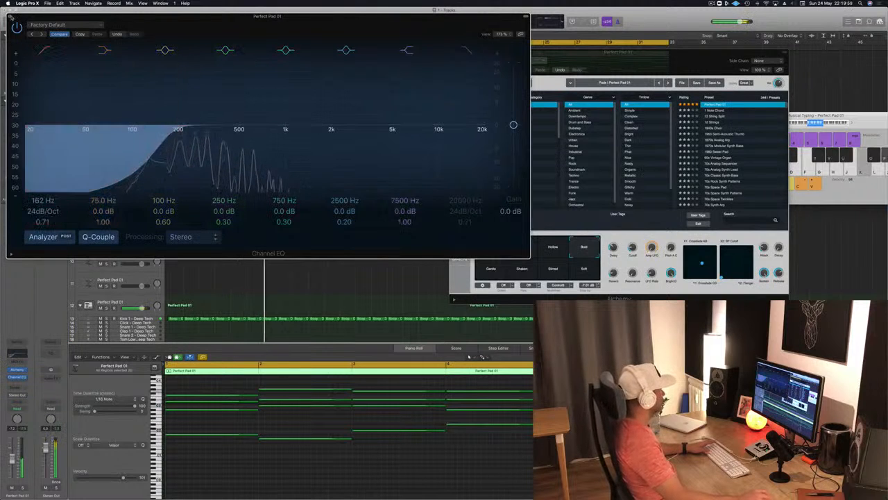
click(11, 17)
key(Return)
drag(479, 52, 421, 60)
click(395, 62)
key(Return)
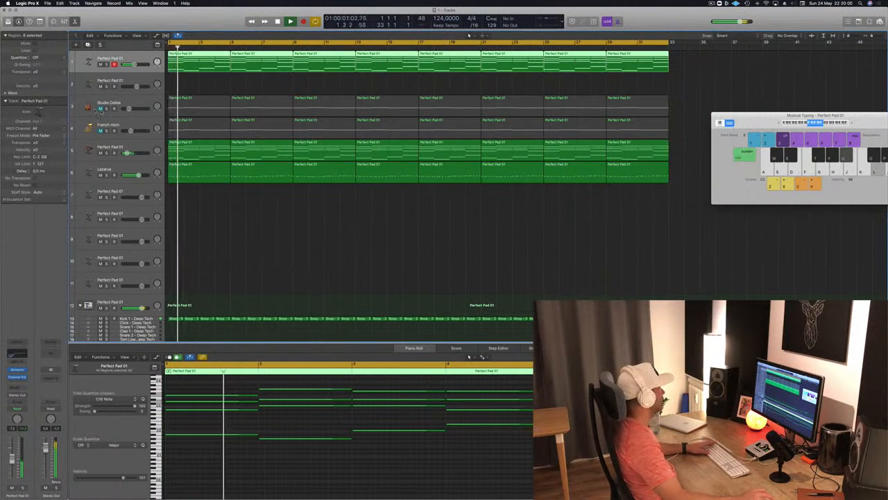
Unmute the Studio Cellos and French Horn tracks and lower their volumes, with the cellos at about -24.5 dB
click(100, 109)
click(129, 108)
key(space)
key(space)
drag(127, 109, 126, 109)
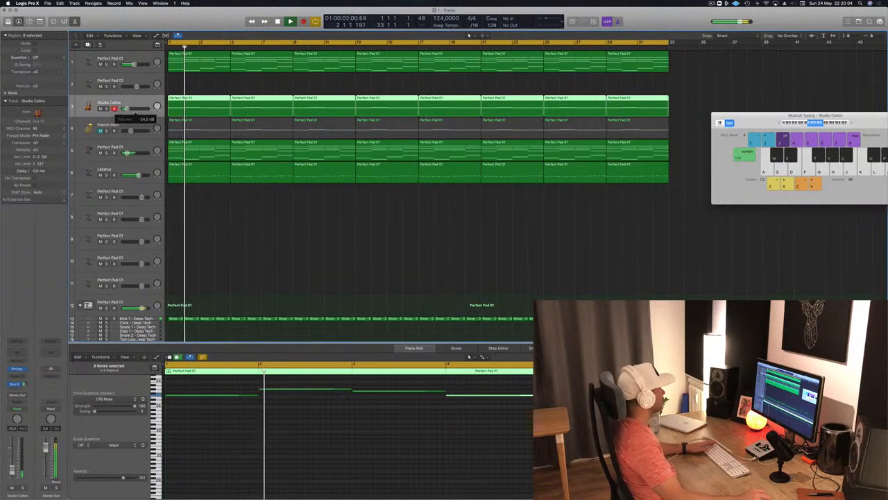
click(104, 130)
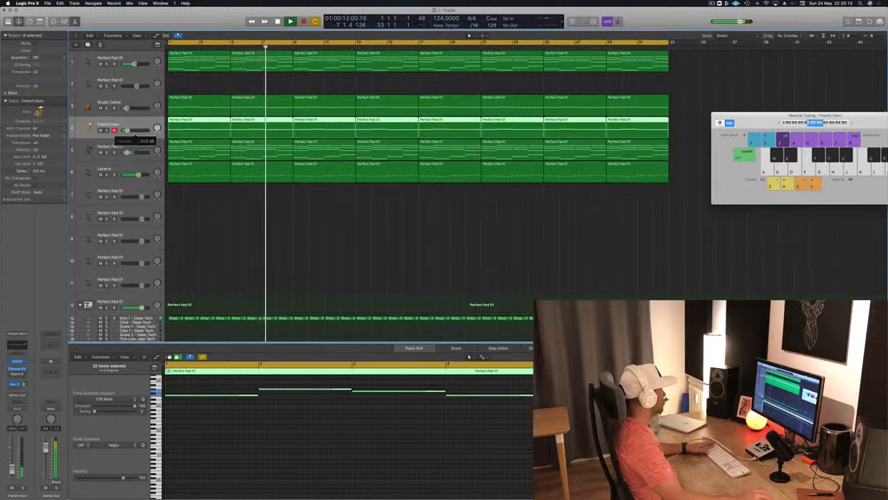
click(310, 202)
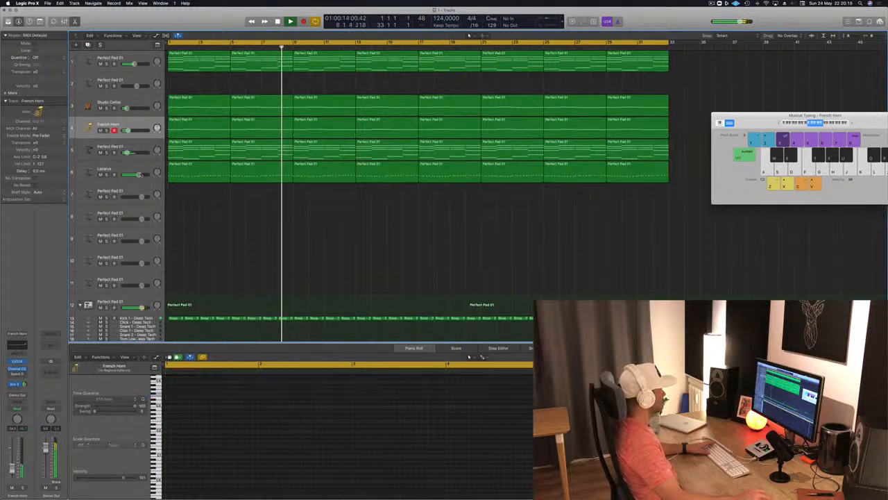
Listen to the mix from the start while checking the Lazarus, Kick 1, Hi-Hat Open and French Horn tracks
click(101, 174)
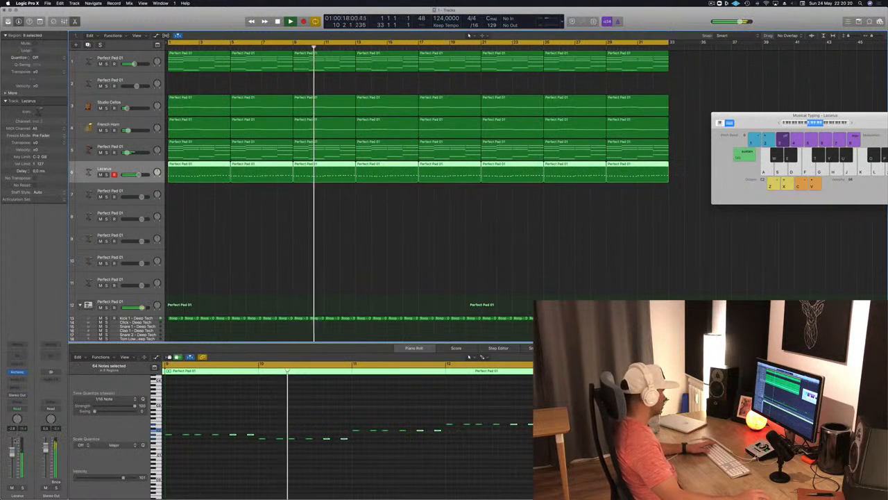
click(343, 246)
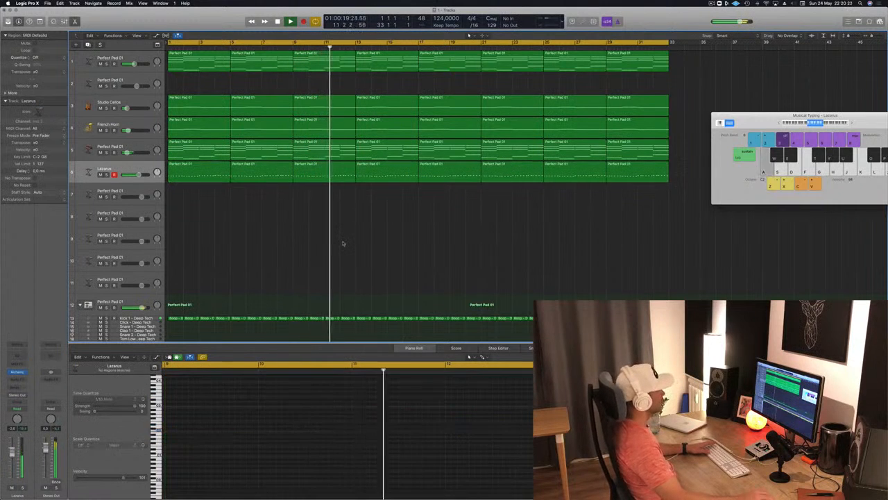
scroll(307, 252, down, 3)
scroll(307, 252, down, 3)
key(Return)
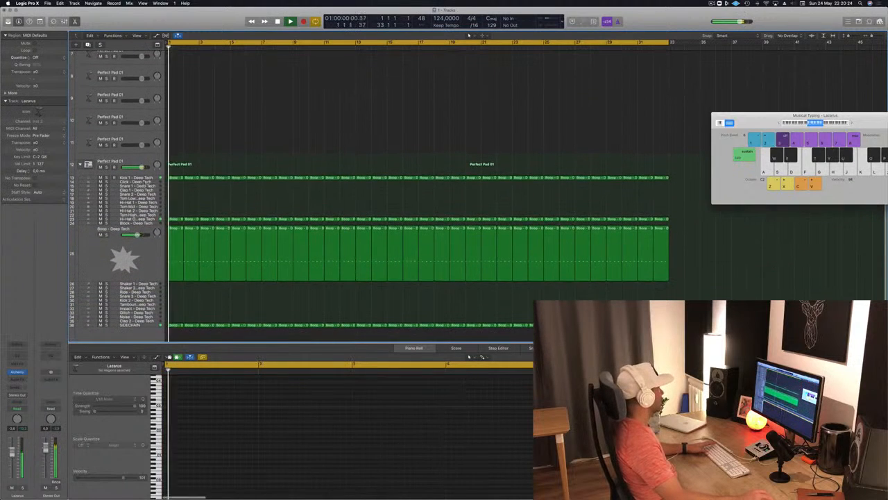
click(135, 178)
key(Return)
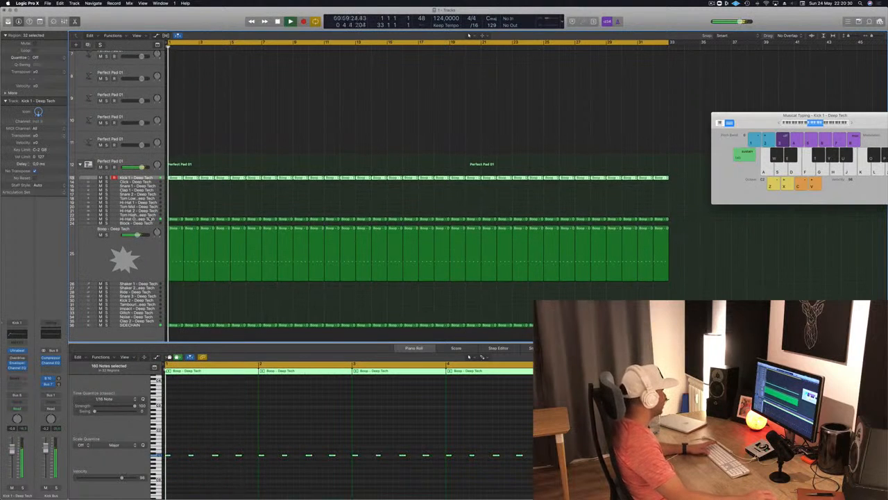
click(137, 220)
key(space)
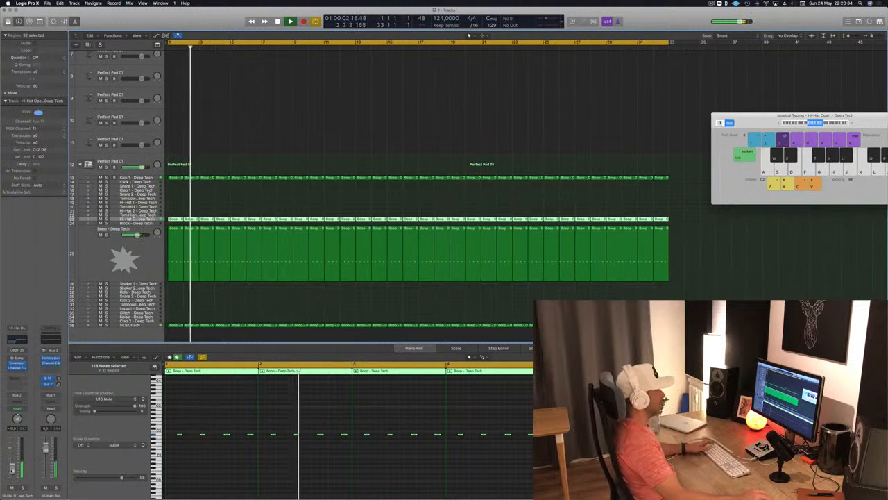
scroll(276, 208, up, 5)
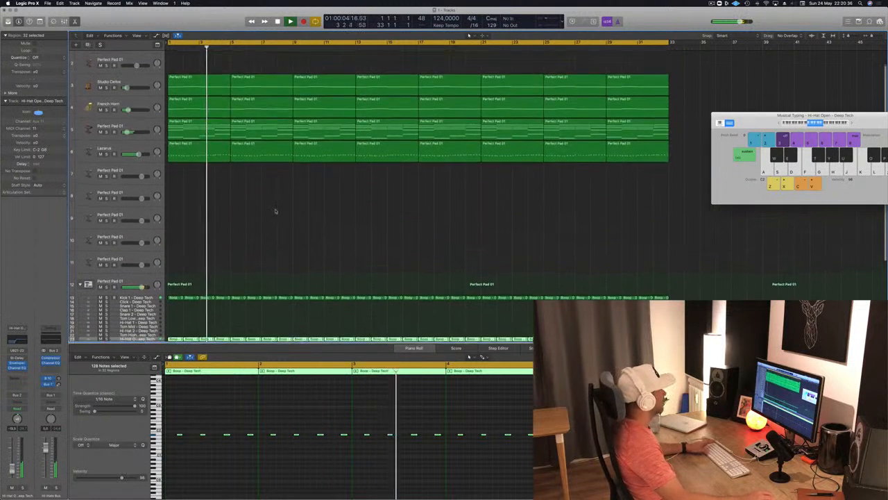
click(137, 114)
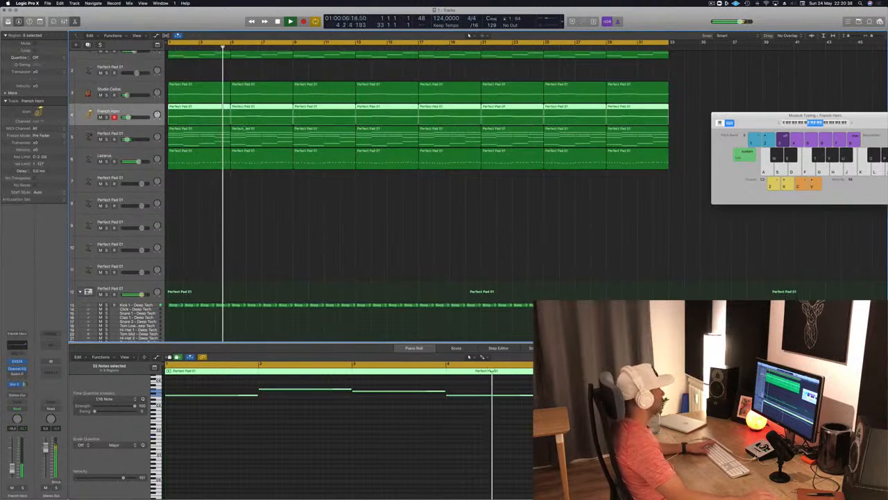
scroll(416, 194, up, 1)
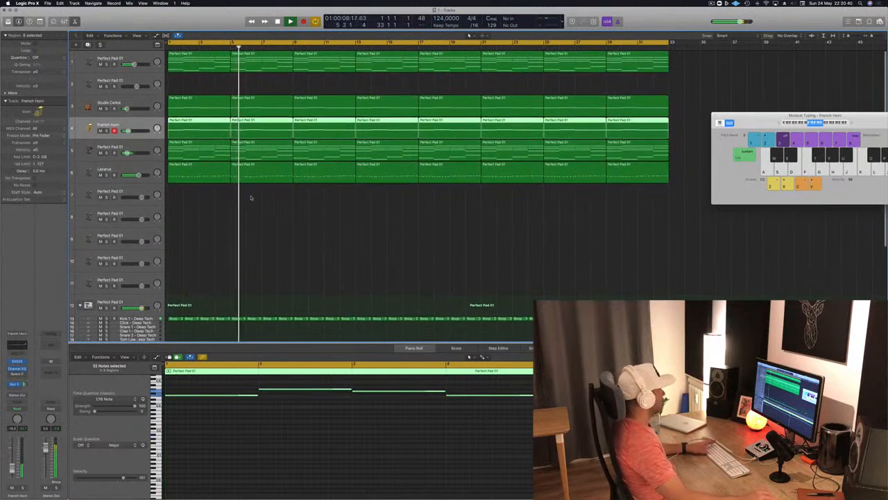
Add a send to Bus 3 on the empty Perfect Pad 01 track below Lazarus and raise the Musical Typing octave to C4
click(137, 193)
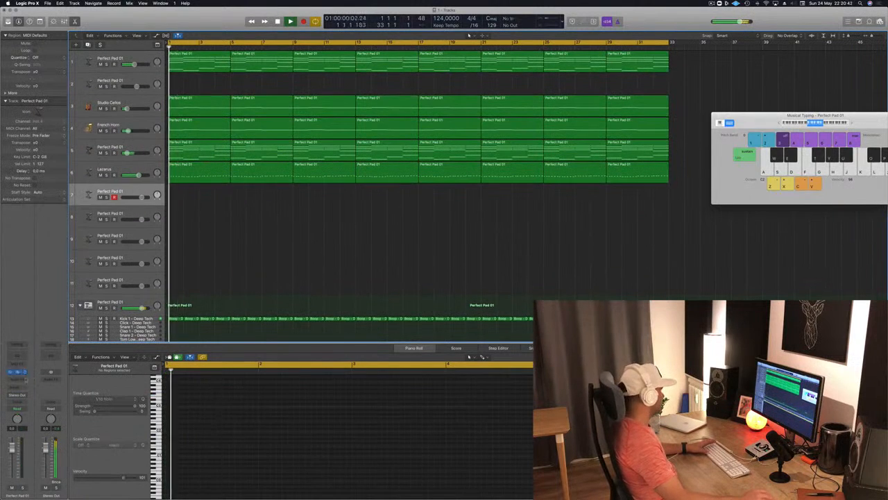
click(18, 389)
mouse_move(26, 401)
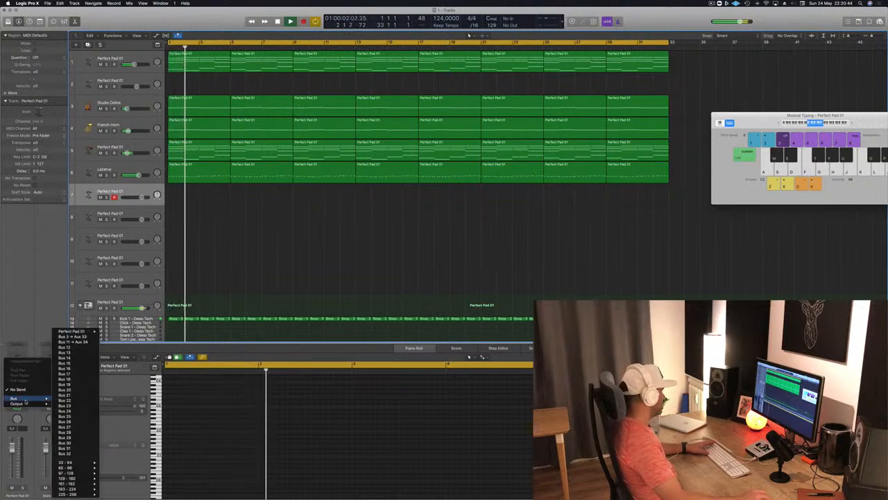
click(84, 336)
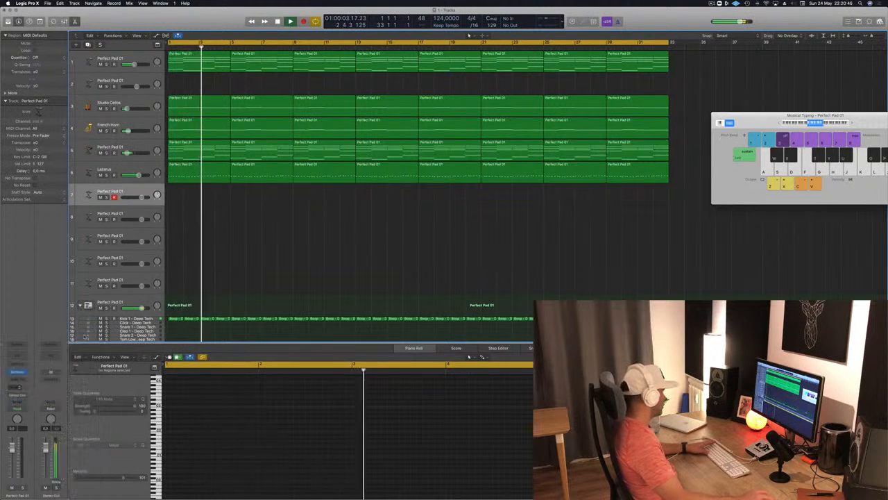
key(Return)
key(Return)
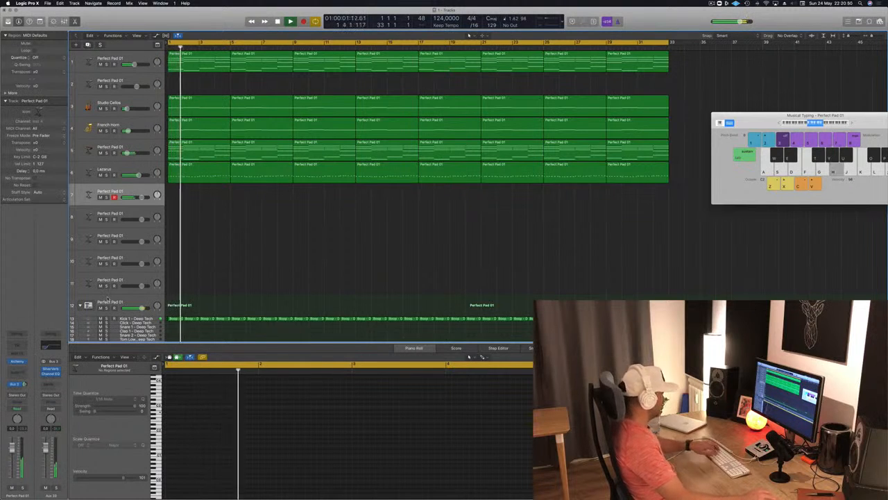
drag(882, 122, 680, 164)
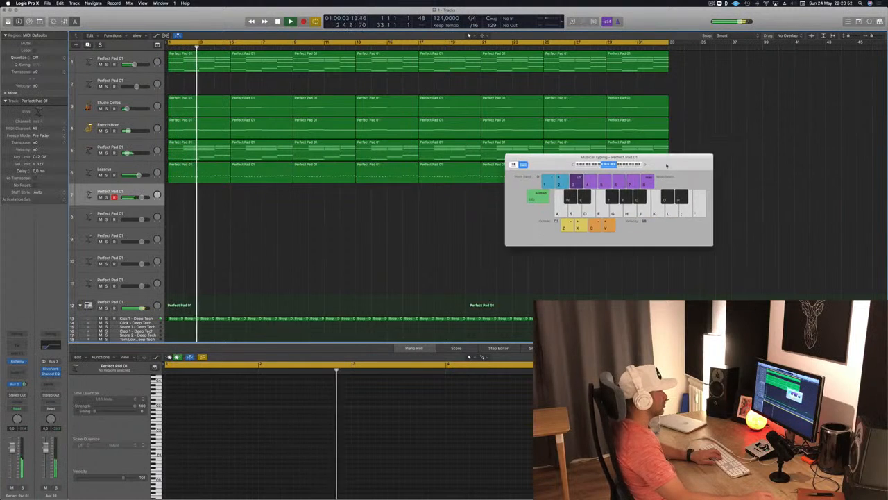
click(624, 164)
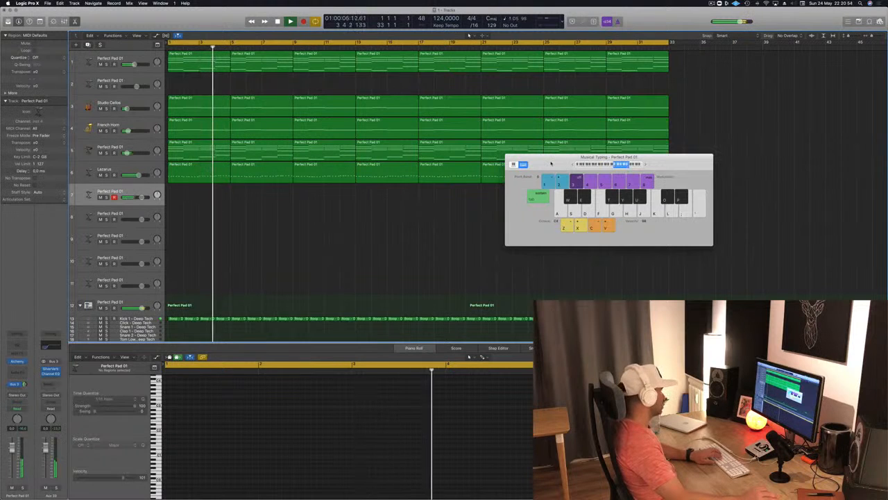
Add a second send to an unused bus on the empty Perfect Pad 01 track below Lazarus
click(13, 383)
click(23, 375)
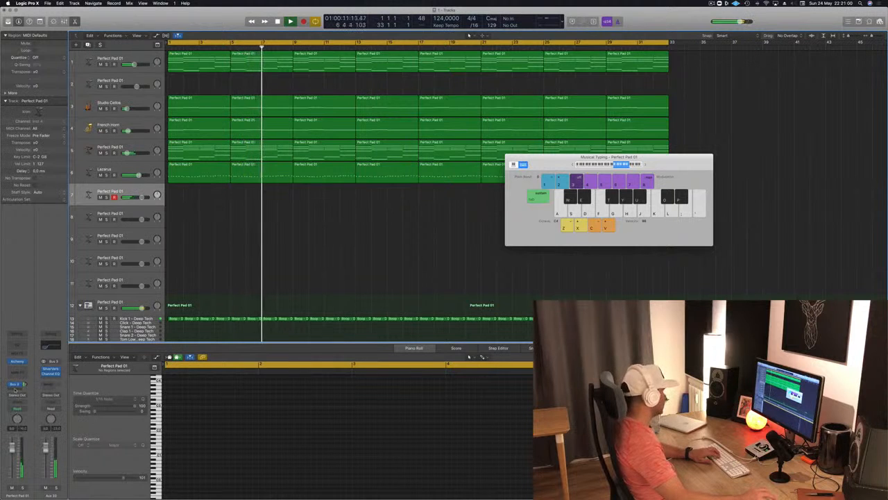
click(15, 385)
mouse_move(15, 398)
click(76, 351)
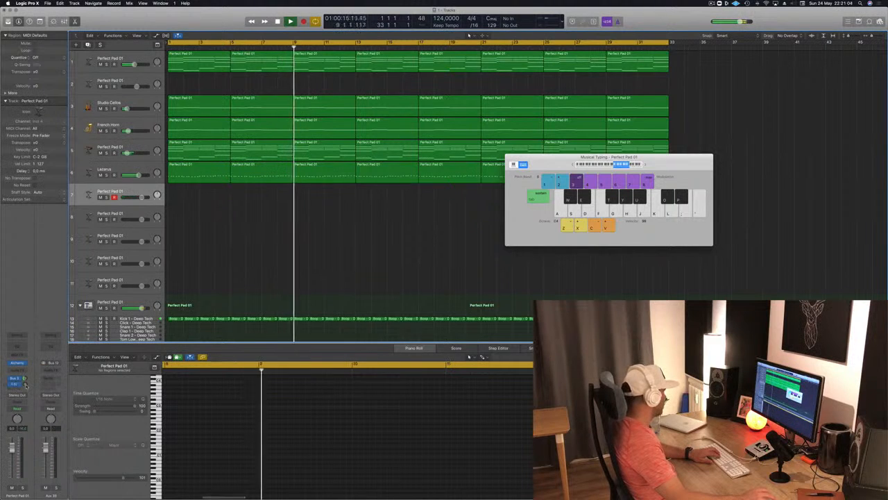
Insert a stereo Tape Delay on the new send's aux channel and load its 1/8 Note Triplet preset
click(50, 370)
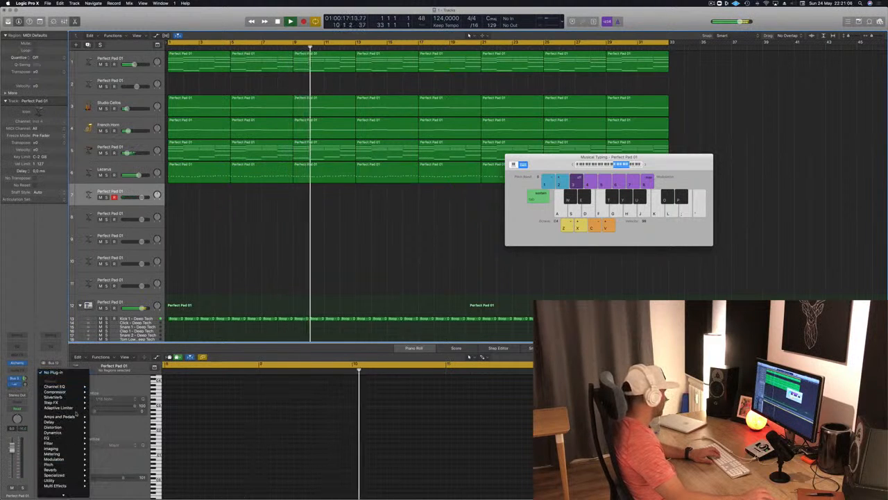
mouse_move(50, 421)
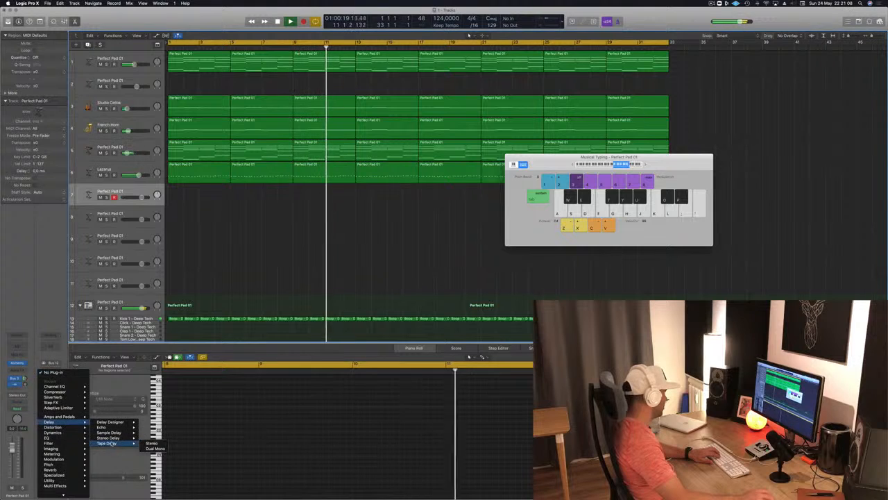
click(109, 438)
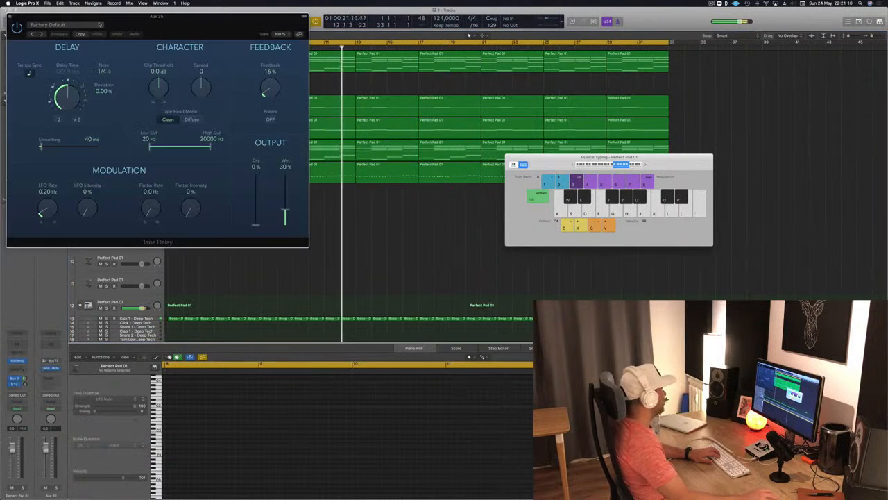
click(69, 25)
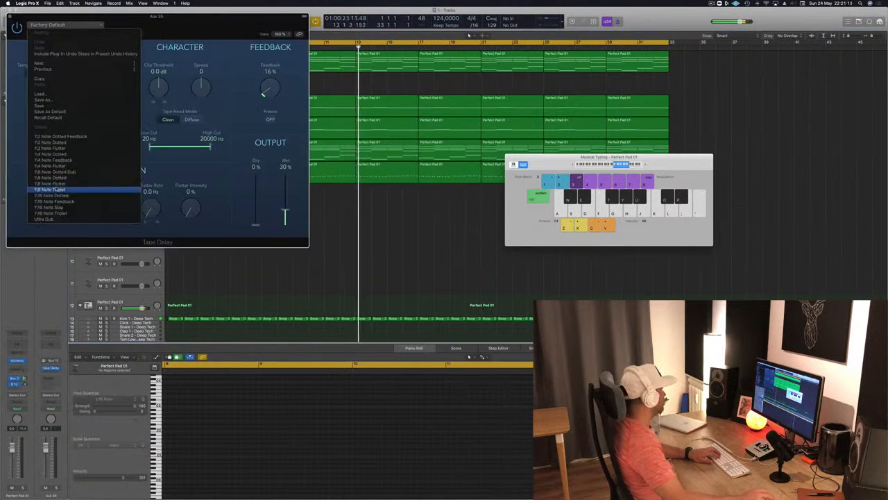
click(57, 189)
drag(278, 17, 717, 39)
Adjust the level of the delay send on the armed Perfect Pad 01 track and mute the Studio Cellos and French Horn tracks
drag(25, 384, 25, 382)
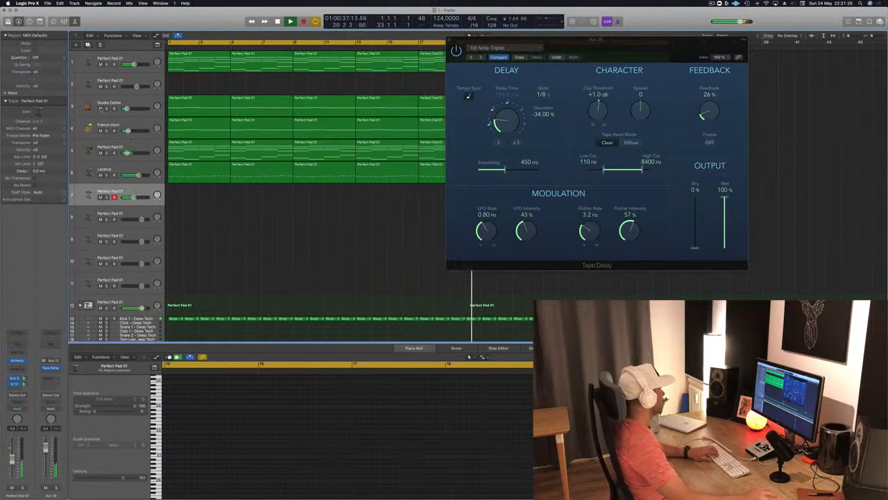
drag(100, 109, 100, 131)
drag(595, 48, 636, 67)
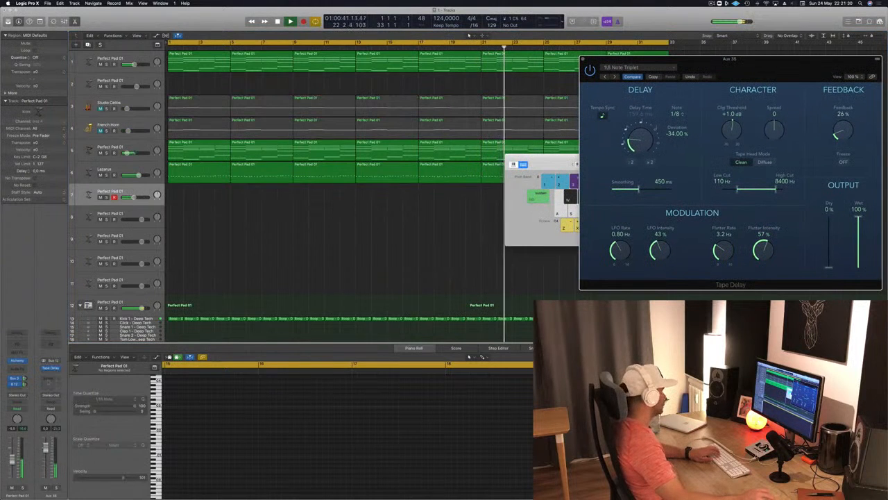
Open the armed track's Alchemy and audition Perfect Pad 01's Gentle, Brittle's Deep Metallic and Deeper Emotion's Vocal snapshots
click(15, 360)
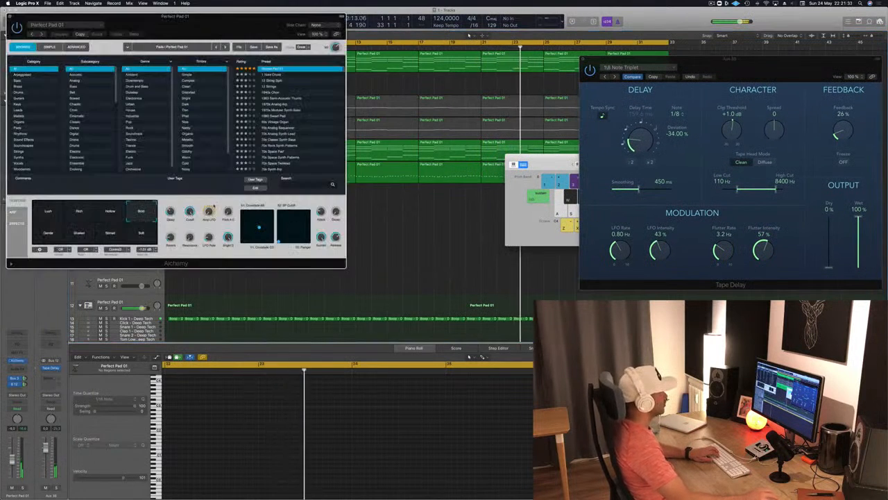
drag(277, 16, 528, 75)
click(357, 293)
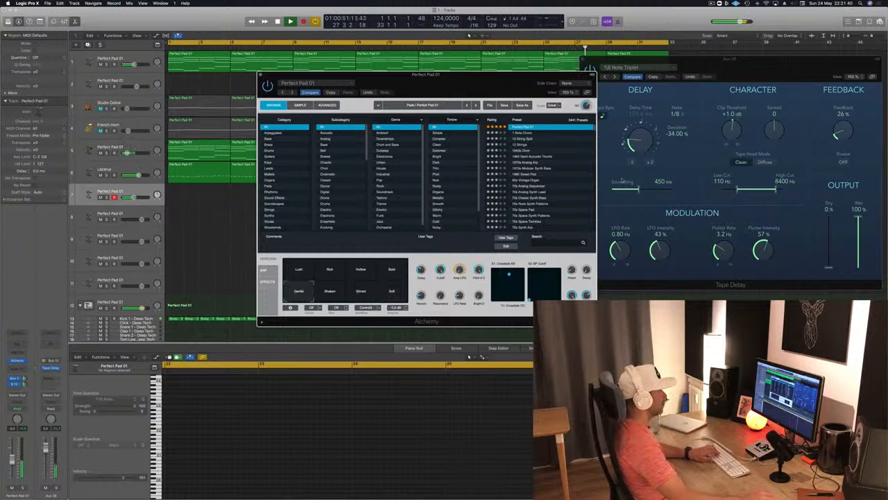
scroll(584, 155, up, 2)
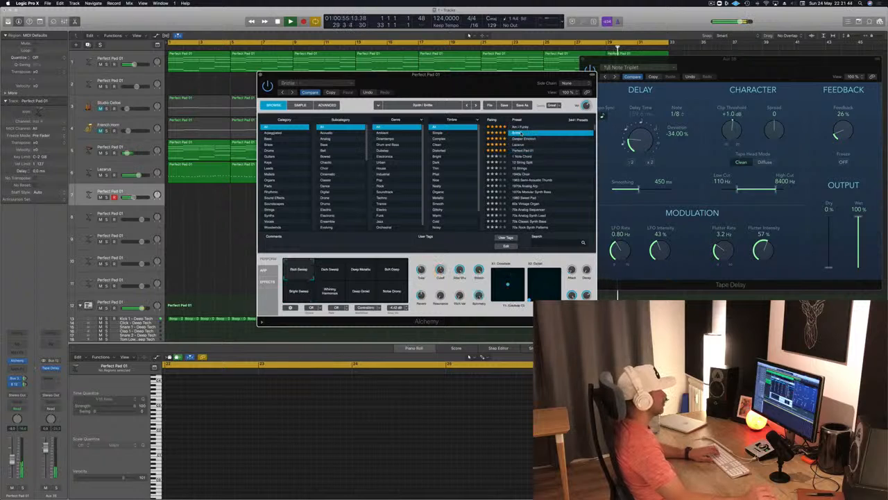
click(358, 274)
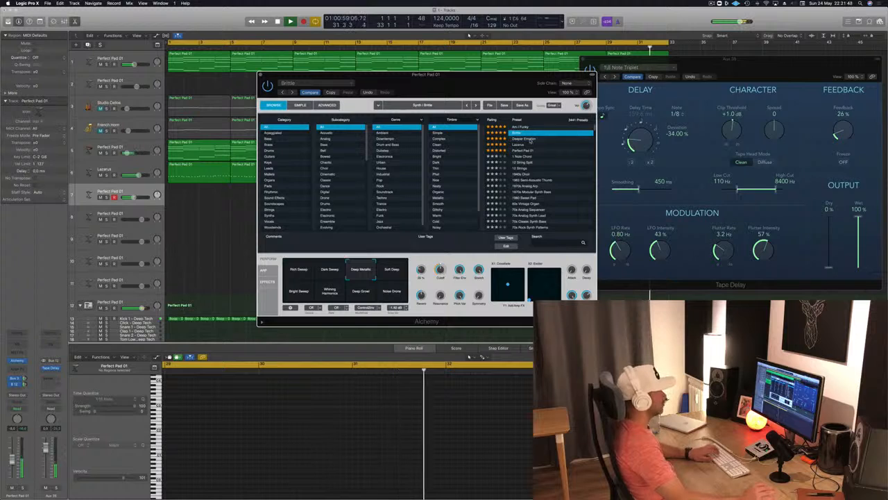
click(531, 140)
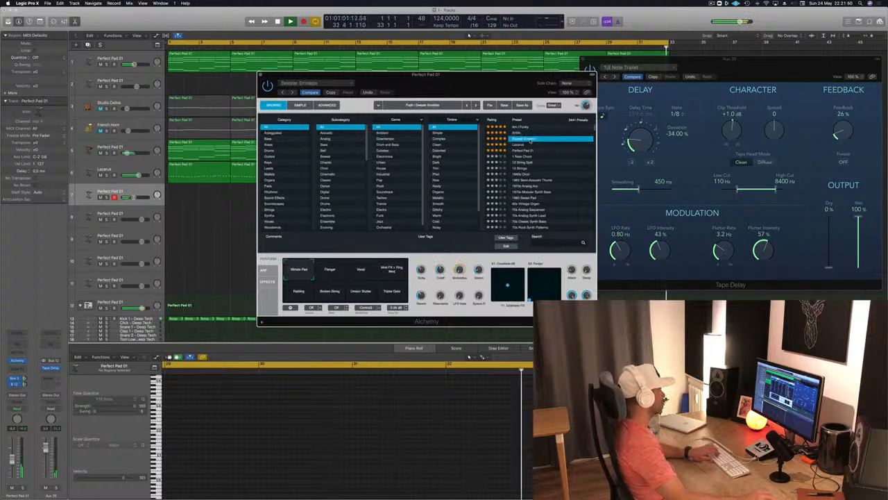
click(361, 271)
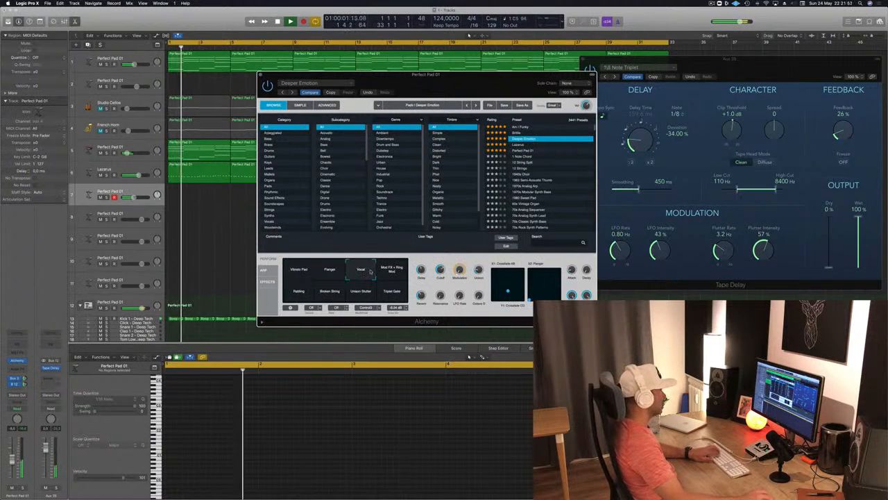
Lower the Musical Typing octave range and audition Deeper Emotion's Rattling, Broken String and Vibrato Pad snapshots
drag(479, 85, 353, 141)
click(550, 164)
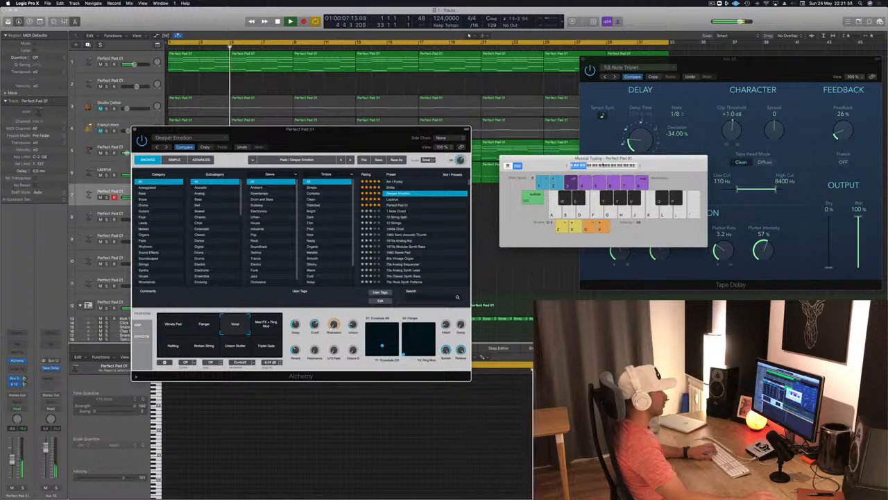
drag(348, 138, 654, 158)
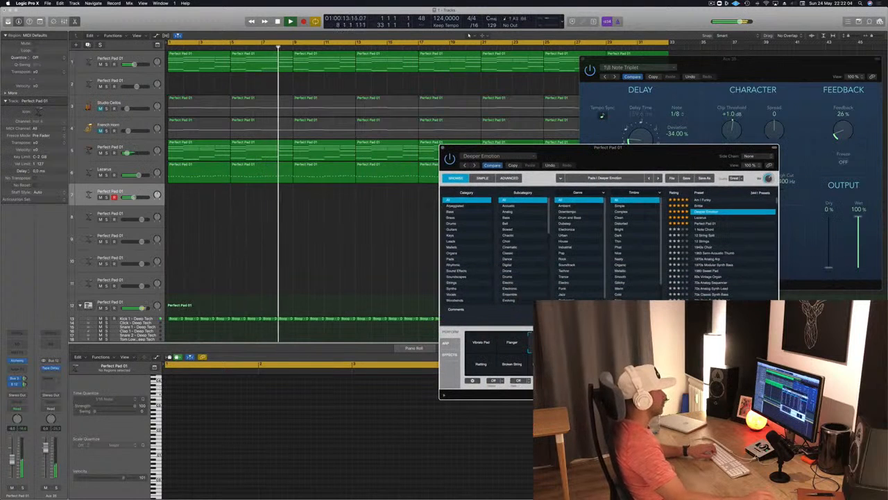
click(512, 368)
click(478, 342)
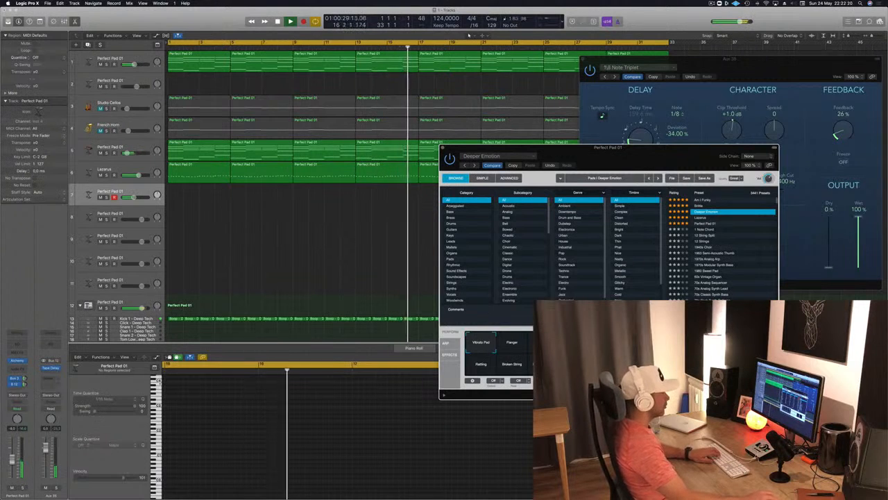
Load the Perfect Pad 01 preset in Alchemy, record a 12-bar melody from bar 1 on the armed track, and play it back
click(705, 223)
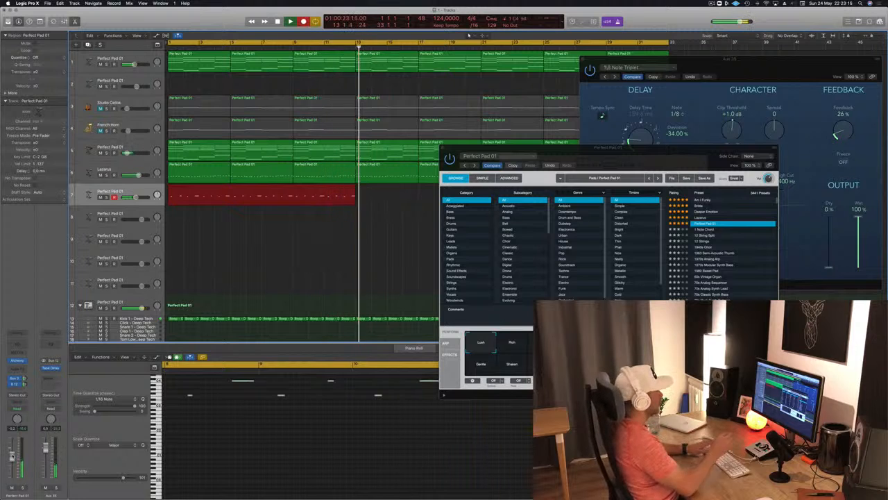
key(space)
key(Return)
key(space)
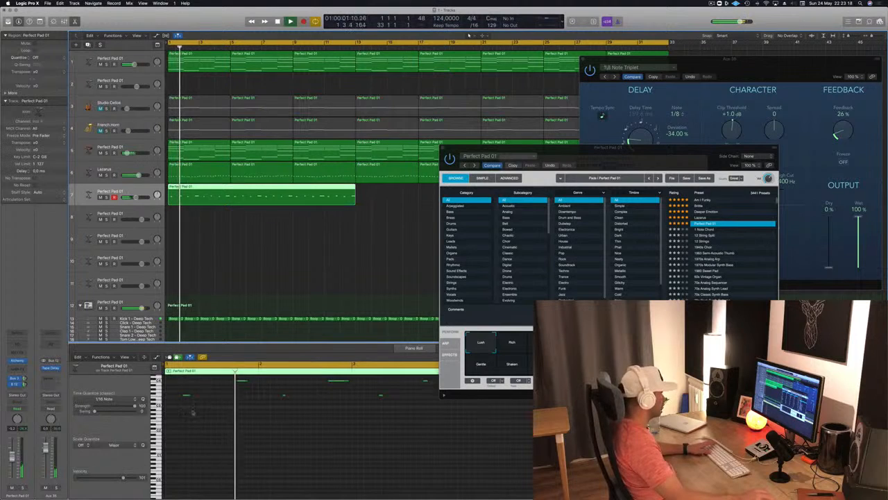
Quantize all notes of the newly recorded Perfect Pad 01 region to 1/16 notes and listen to it
click(232, 427)
key(super+a)
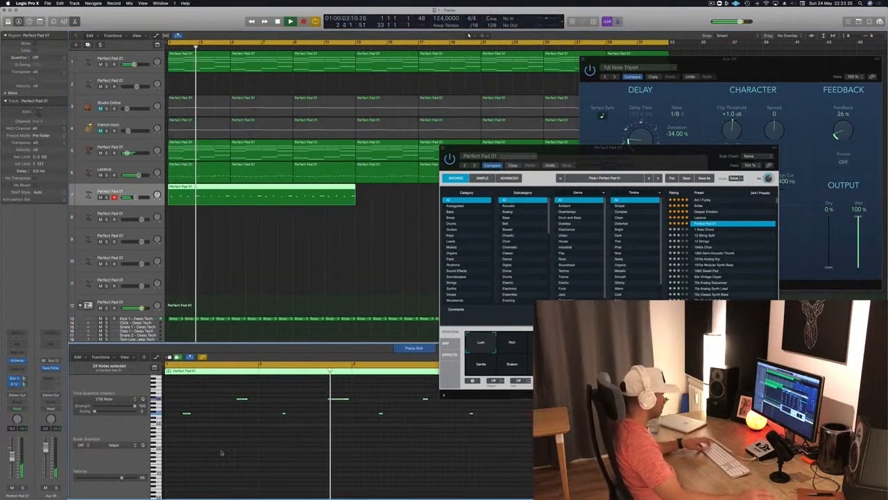
key(q)
click(231, 457)
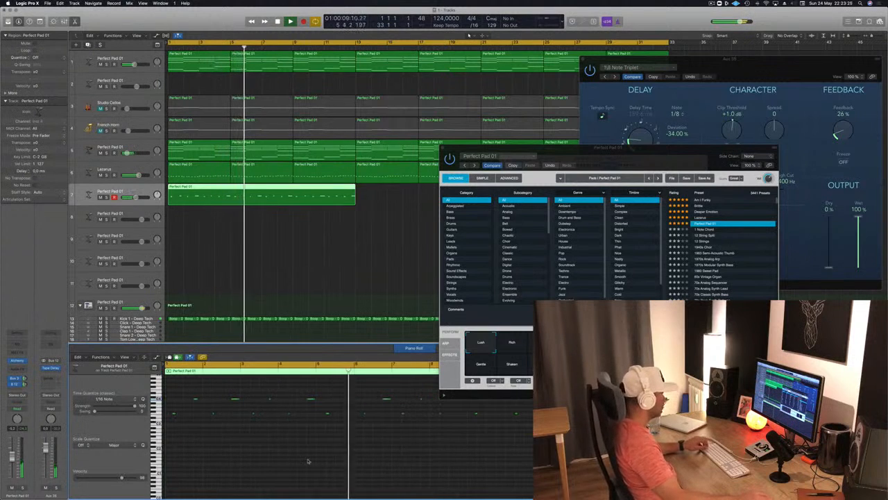
key(space)
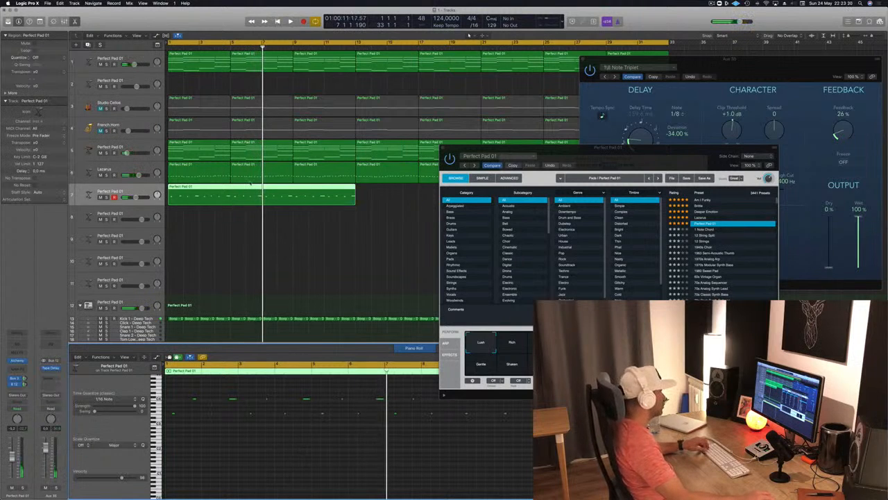
key(Return)
key(space)
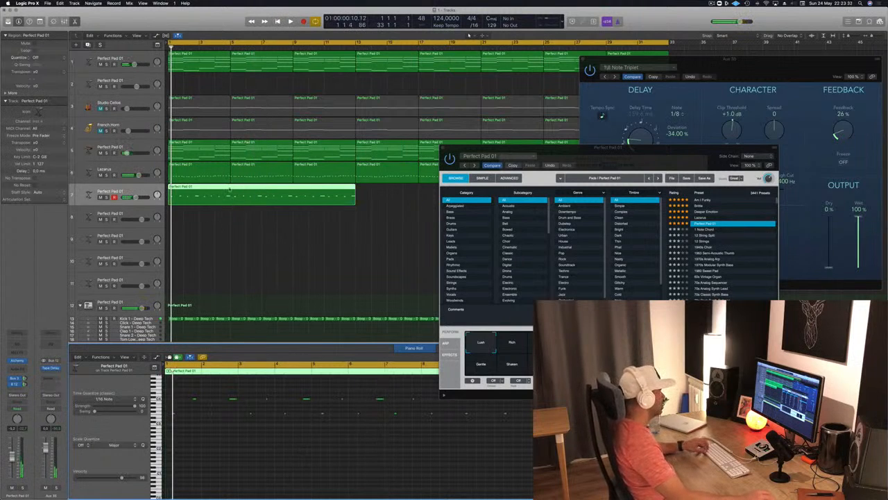
Split the new region at bar 5, delete its first four bars, and move the remaining part to bar 1
click(231, 195)
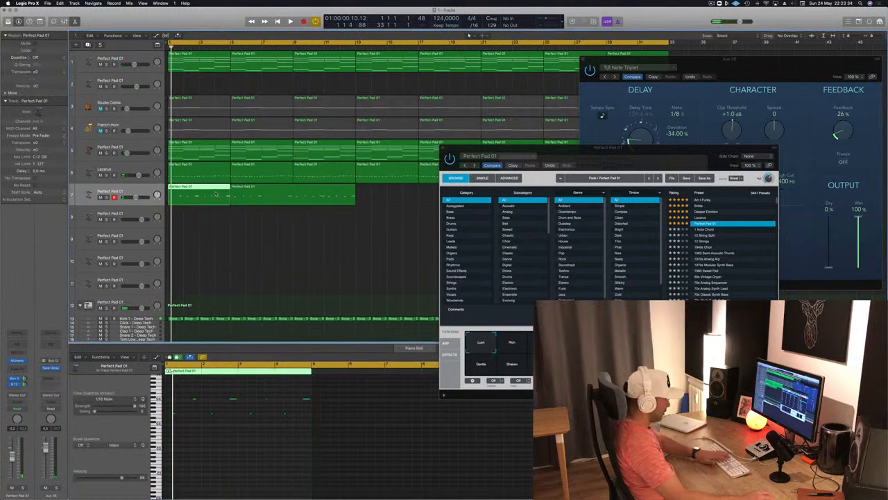
key(Delete)
drag(243, 196, 178, 197)
click(240, 453)
key(space)
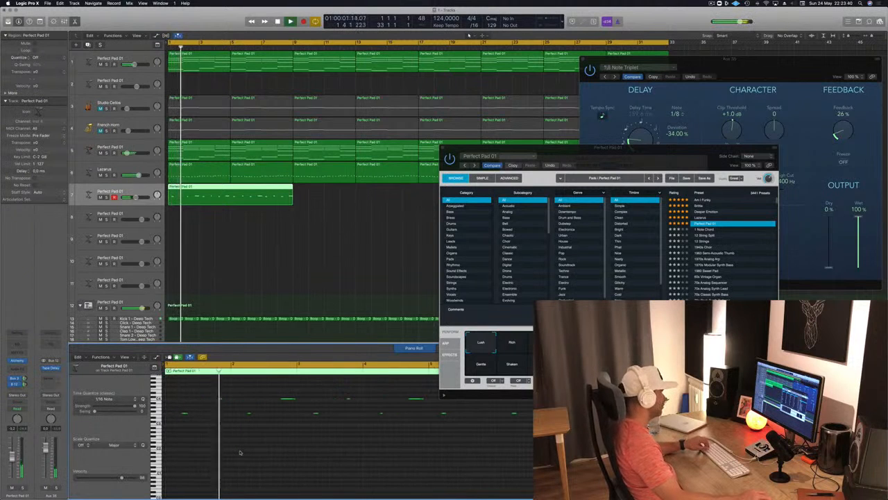
Replay from the start and try the first high note in bar 1 a sixteenth earlier, returning it to its original position
key(space)
key(Return)
key(space)
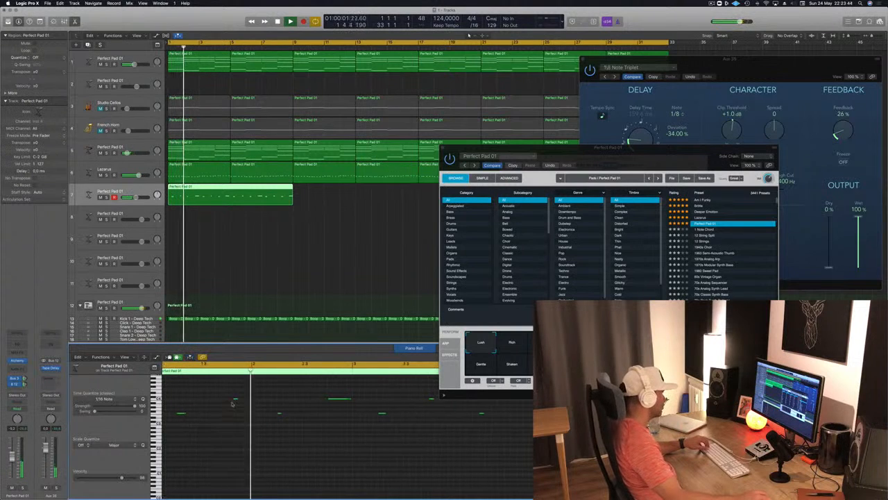
drag(237, 399, 230, 399)
key(Return)
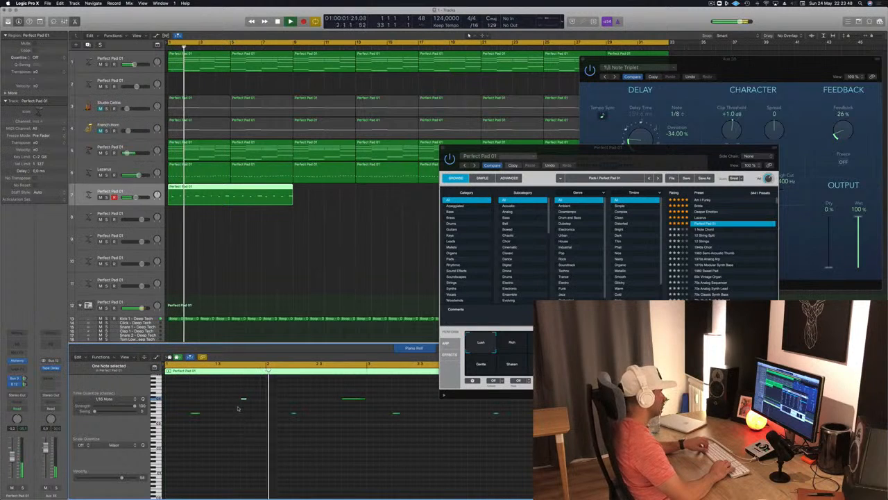
key(alt+Right)
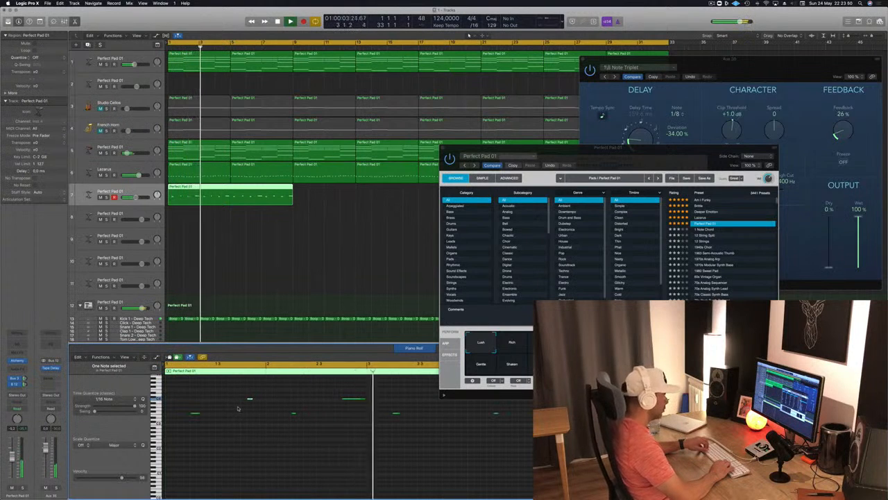
Split the Perfect Pad 01 region at bar 5 and delete its second half, keeping only bars 1 to 4
drag(650, 149, 797, 117)
scroll(350, 278, down, 2)
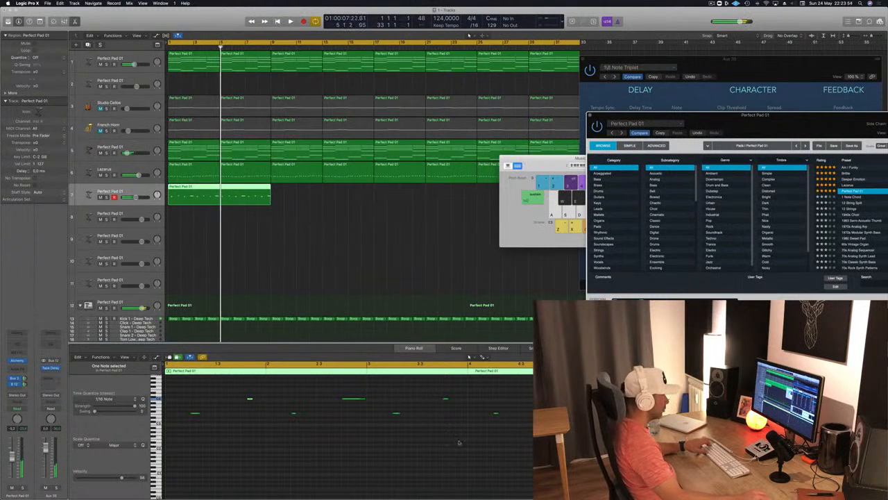
click(469, 356)
key(Return)
key(space)
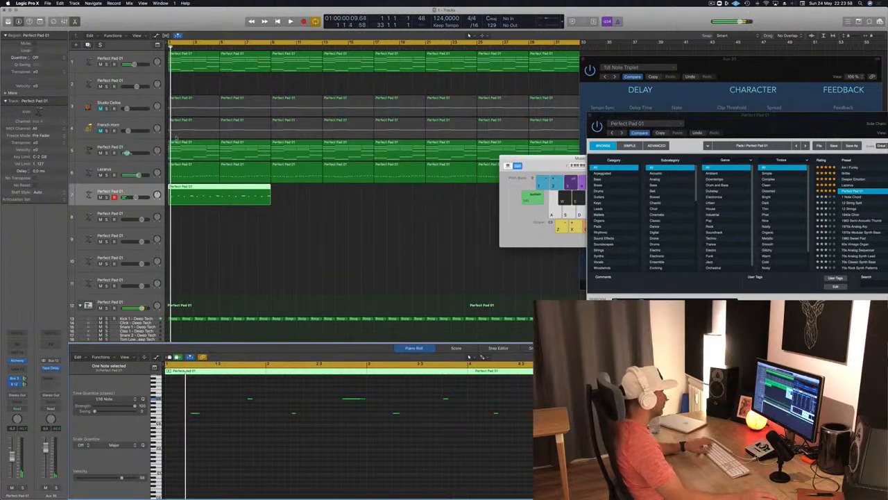
super+double_click(220, 189)
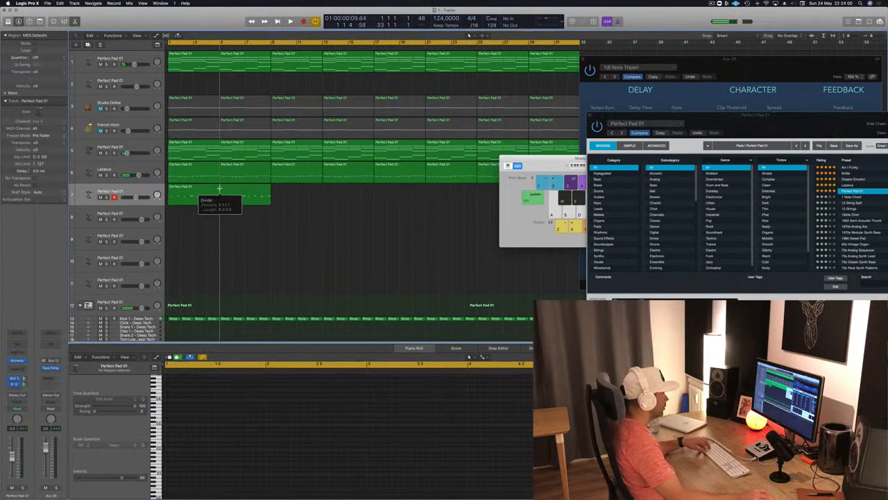
key(Delete)
click(201, 194)
key(space)
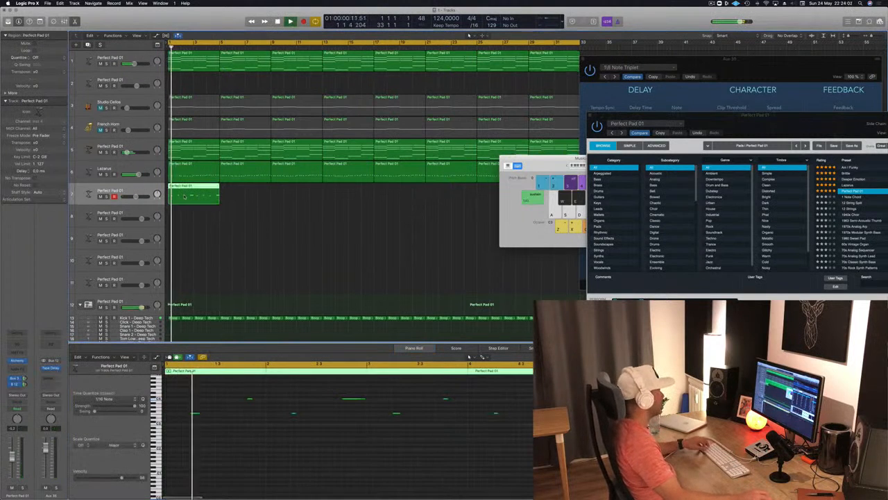
Try the region's first note at the start of bar 1, and nudge it back to its original position in sixteenth steps
key(space)
drag(210, 407, 183, 423)
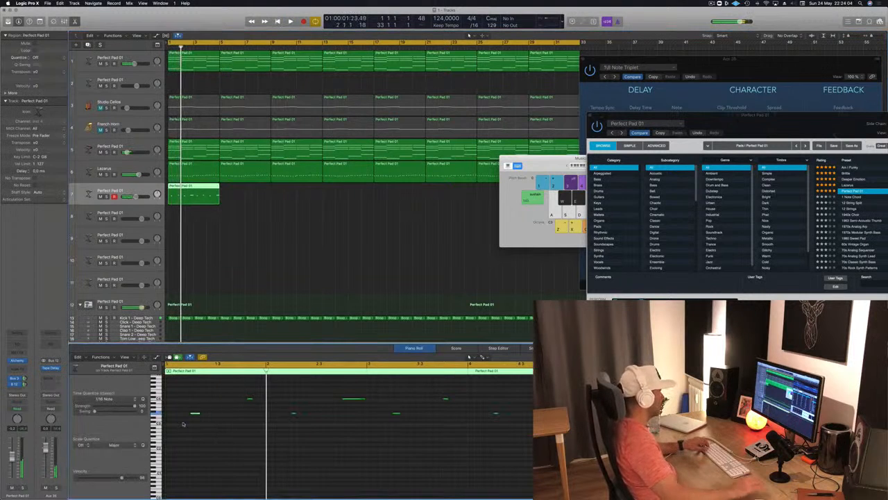
key(space)
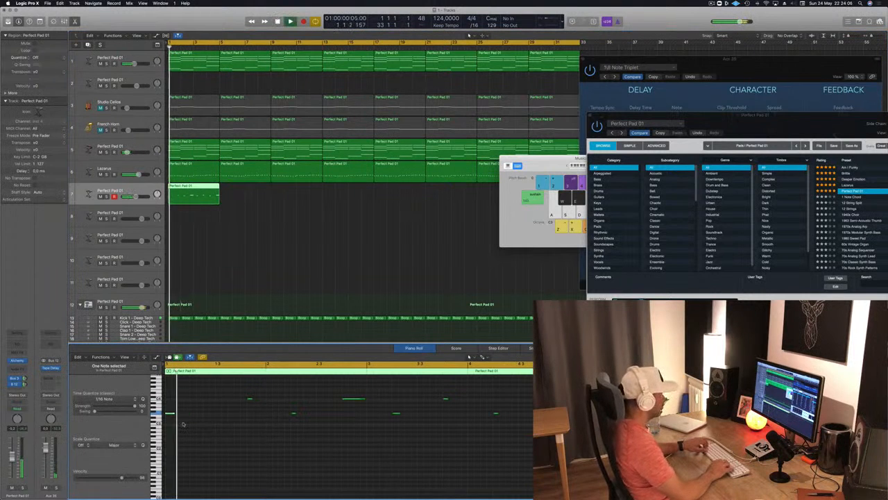
key(Return)
key(alt+Right)
key(alt+Right)
key(alt+Right)
key(Return)
key(alt+Right)
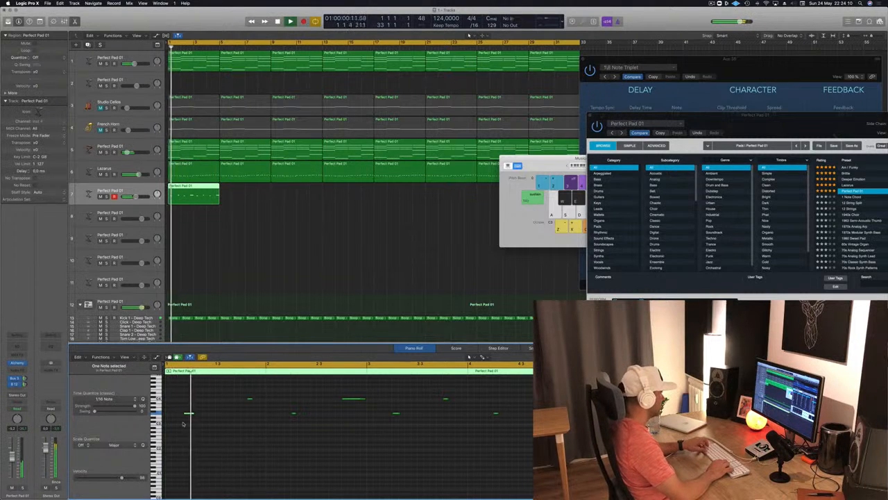
Nudge the second note in bar 1 one sixteenth earlier and play the part from the start
key(Return)
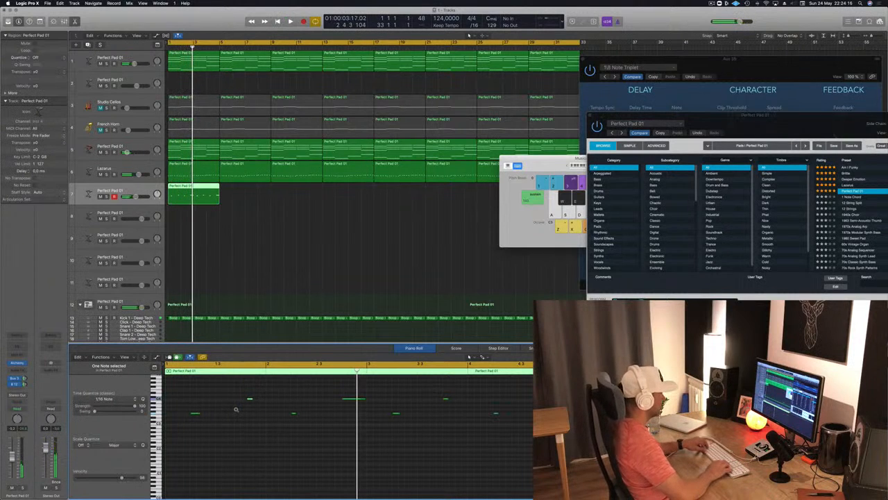
key(Return)
key(space)
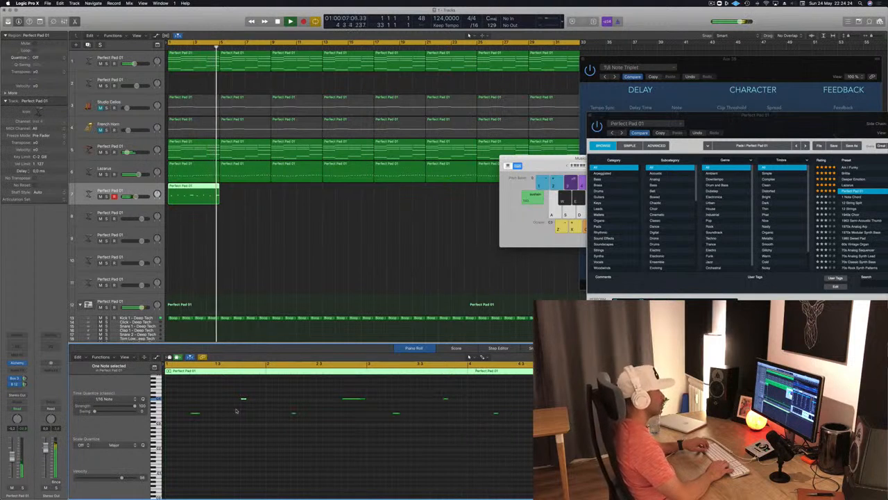
Duplicate the four-bar melody region along its Perfect Pad 01 track through bar 32, deleting the stray copy near the end
key(space)
drag(192, 194, 245, 193)
drag(324, 191, 300, 193)
drag(559, 164, 777, 170)
key(super+Left)
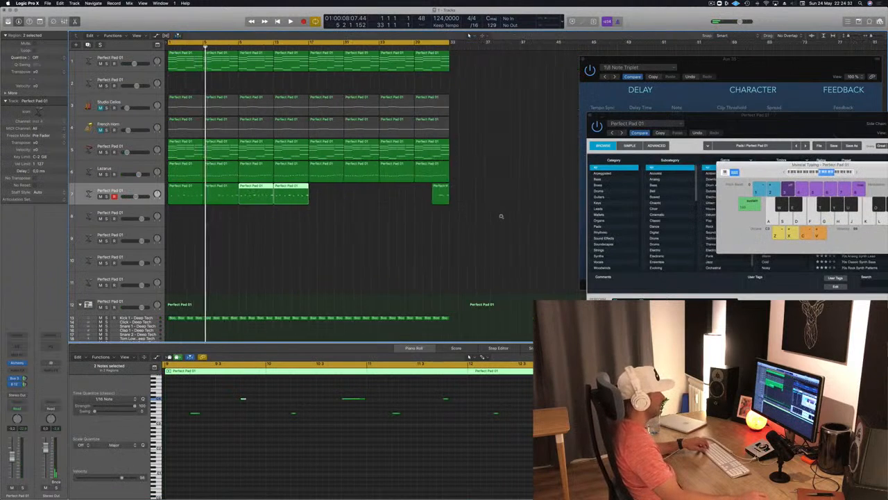
drag(412, 202, 465, 198)
key(BackSpace)
drag(362, 195, 182, 201)
drag(251, 192, 320, 187)
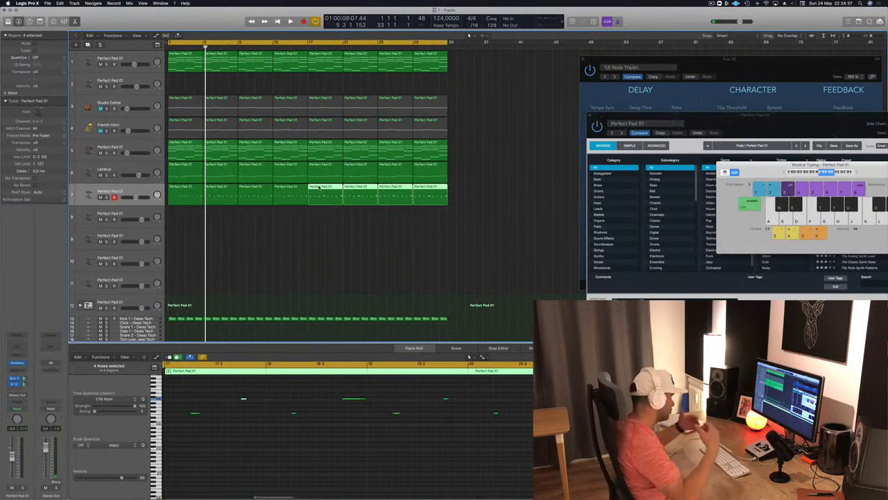
Deselect the duplicated regions and play the arrangement from the start
click(283, 248)
key(space)
key(super+Right)
key(super+Right)
key(super+Left)
key(super+Left)
key(Return)
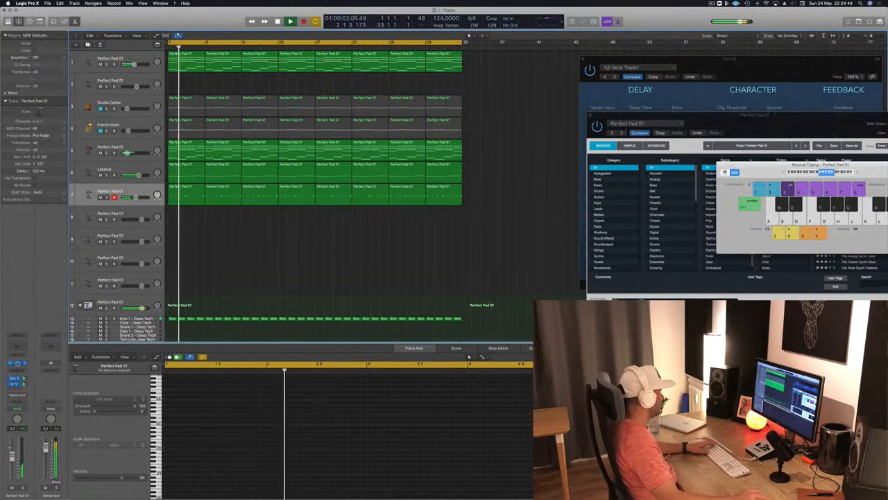
Open the melody track's Alchemy synth and try the Rich, Hollow, Bold, Gentle, Shaken, Stirred and Soft snapshots, returning to Bold
click(17, 363)
click(17, 363)
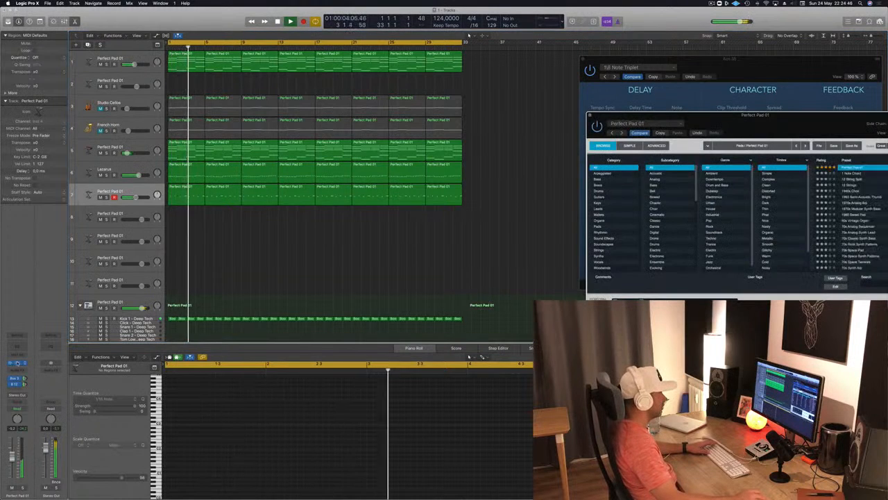
drag(742, 131, 453, 161)
click(373, 338)
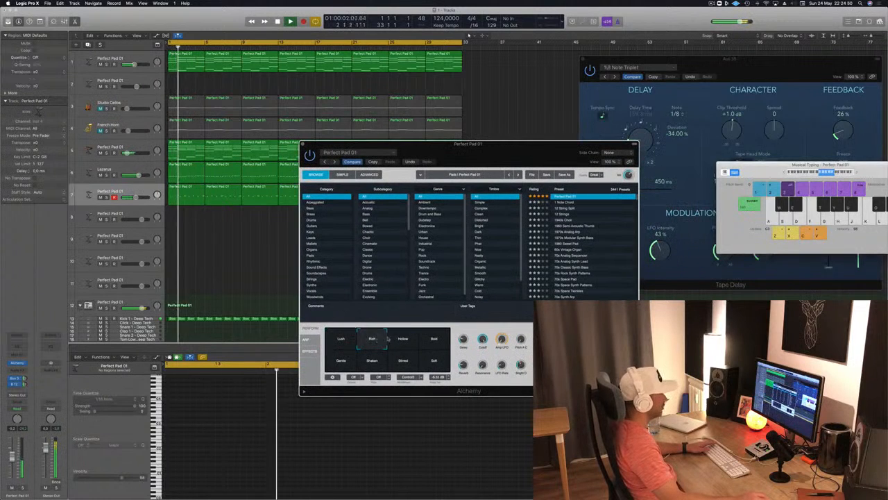
click(403, 339)
click(435, 340)
click(353, 363)
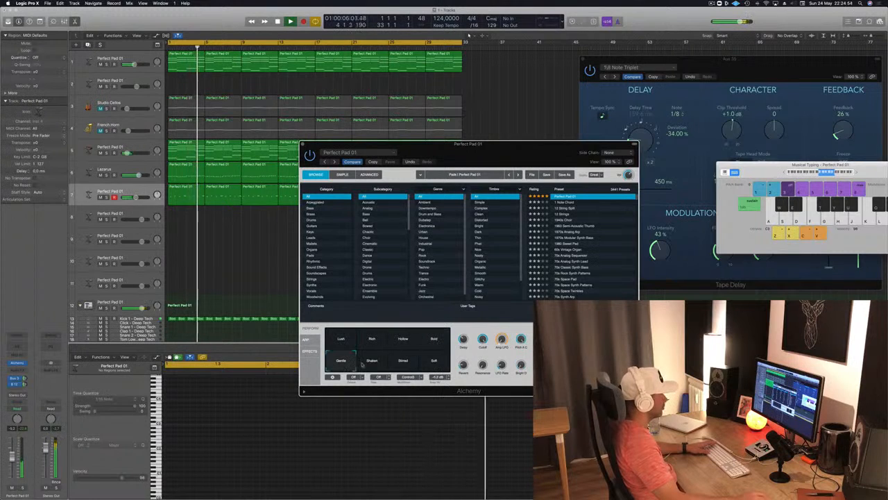
click(375, 365)
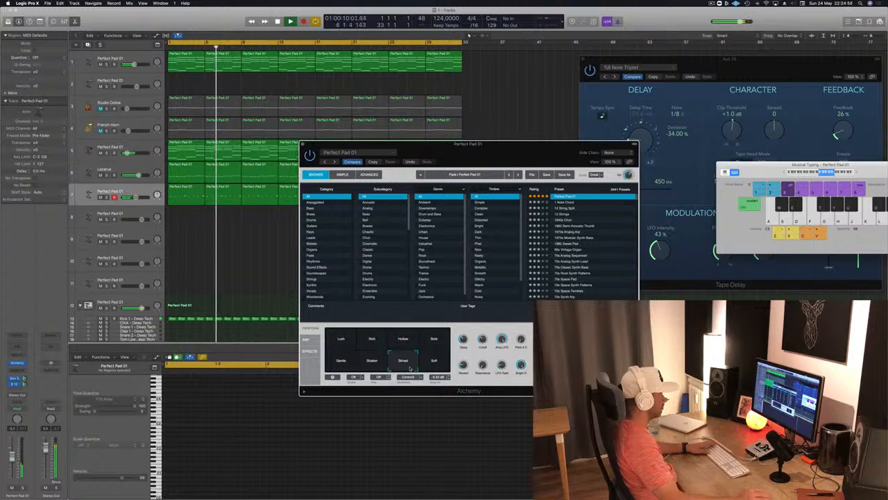
click(440, 364)
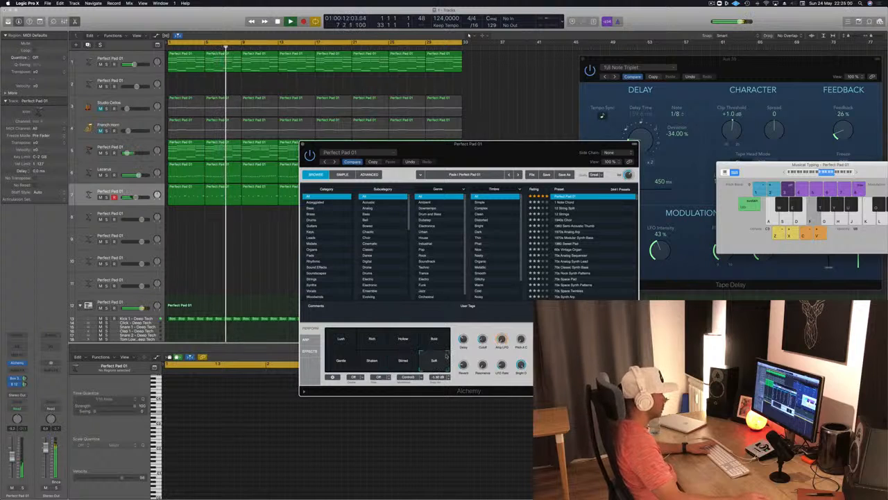
click(435, 339)
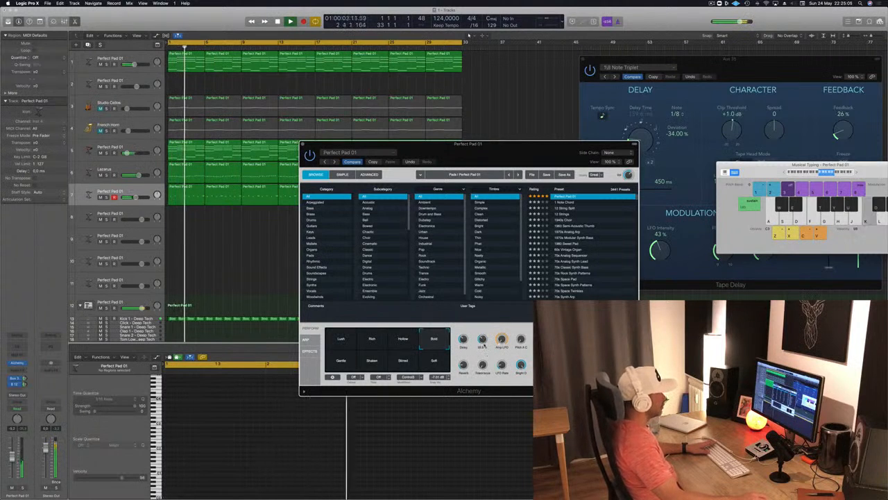
Try a different Cutoff amount on the melody synth, select its Lush snapshot and close the synth window
key(f)
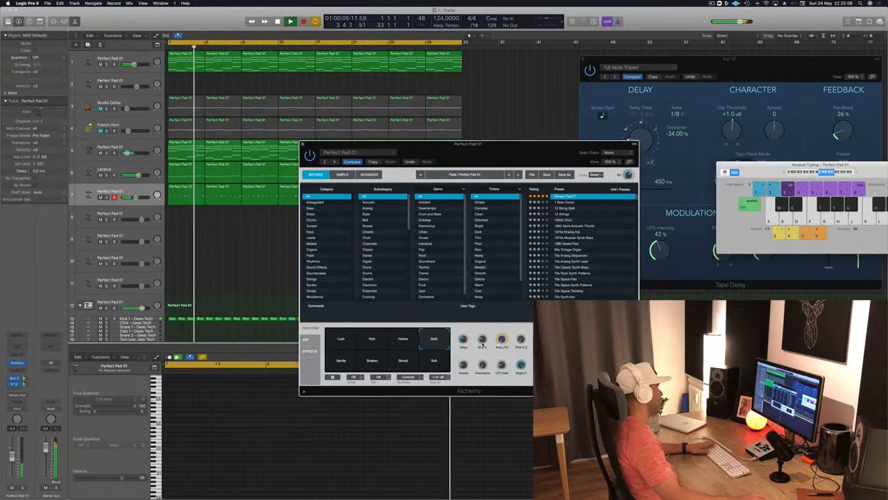
drag(483, 340, 509, 294)
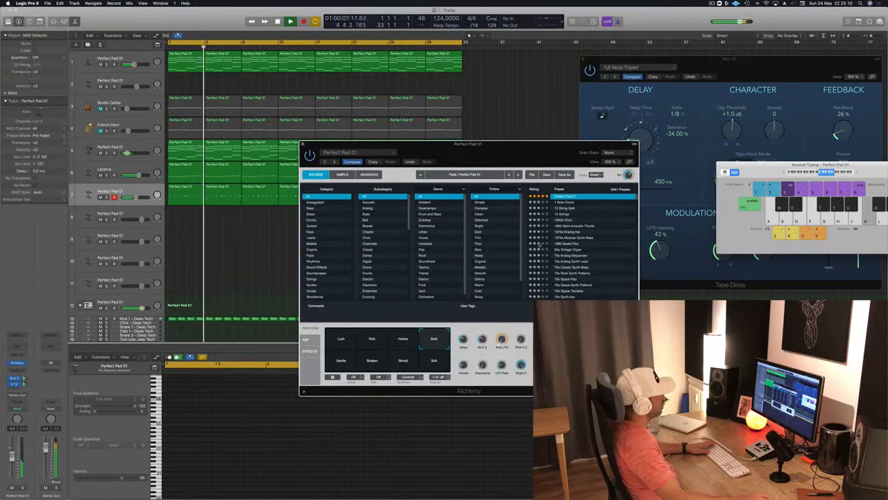
drag(497, 152, 629, 129)
key(f)
click(477, 315)
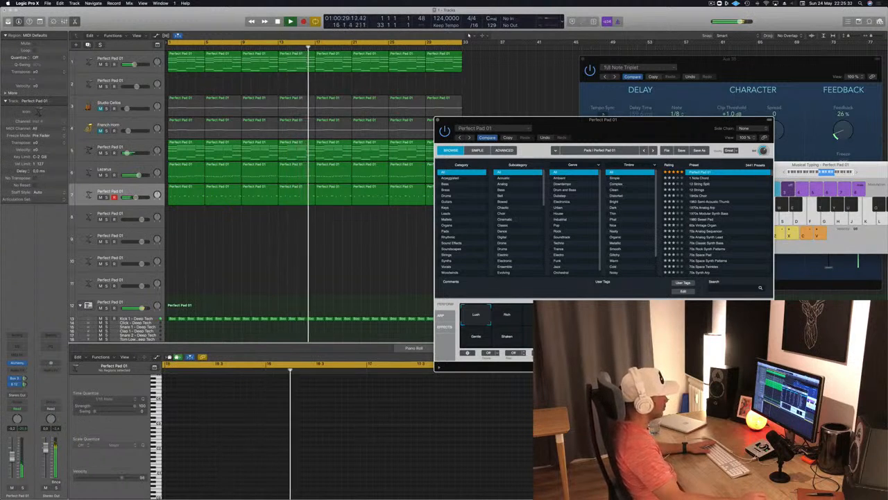
drag(683, 125, 624, 130)
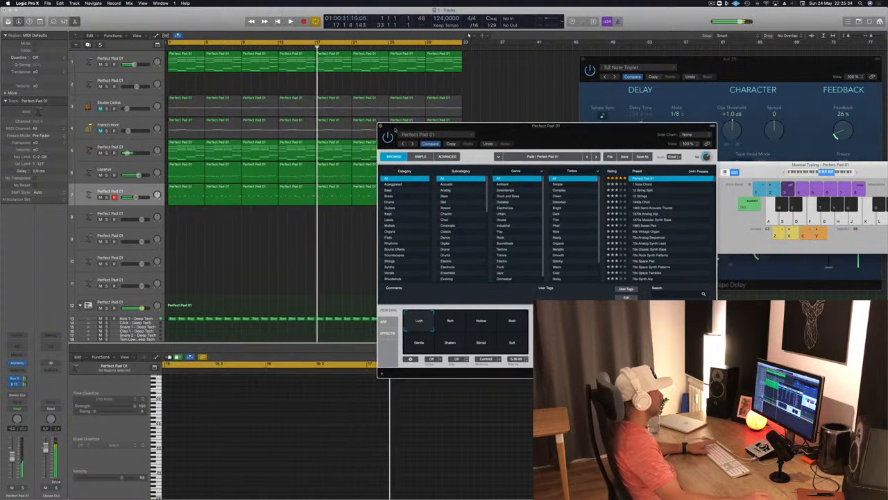
key(super+w)
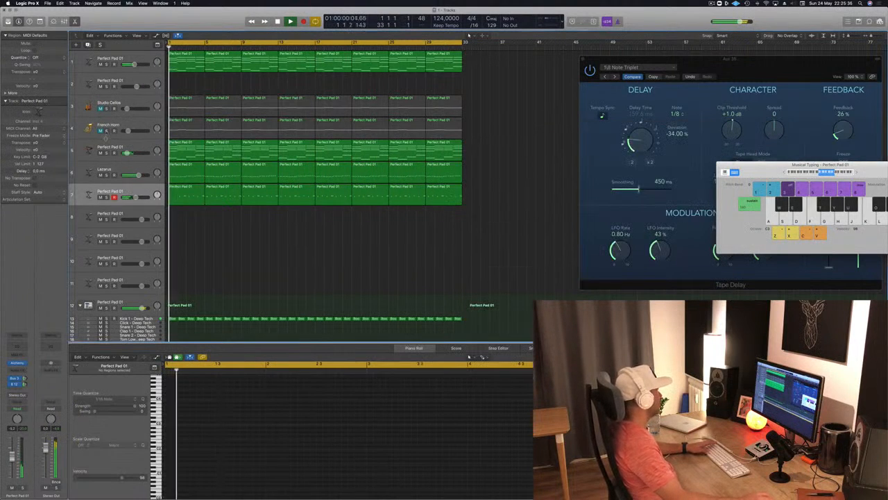
Mute the French Horn track again after auditioning it, and unmute Studio Cellos with its volume raised slightly
click(127, 130)
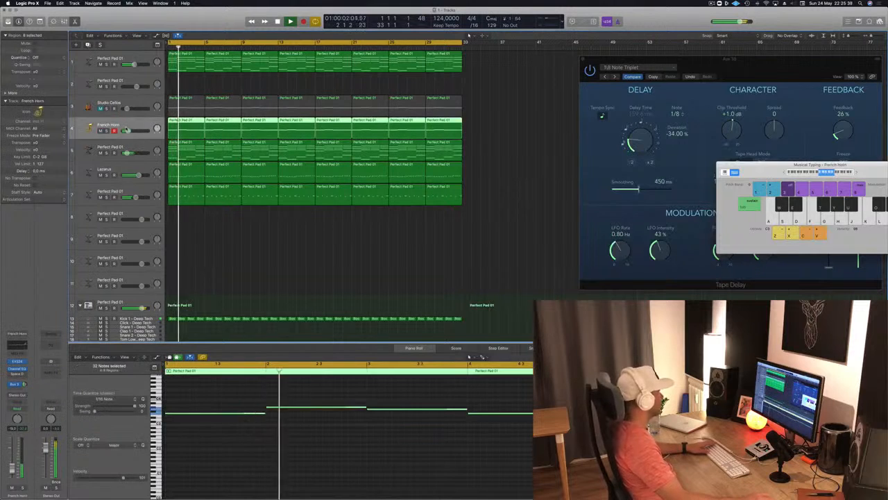
click(101, 130)
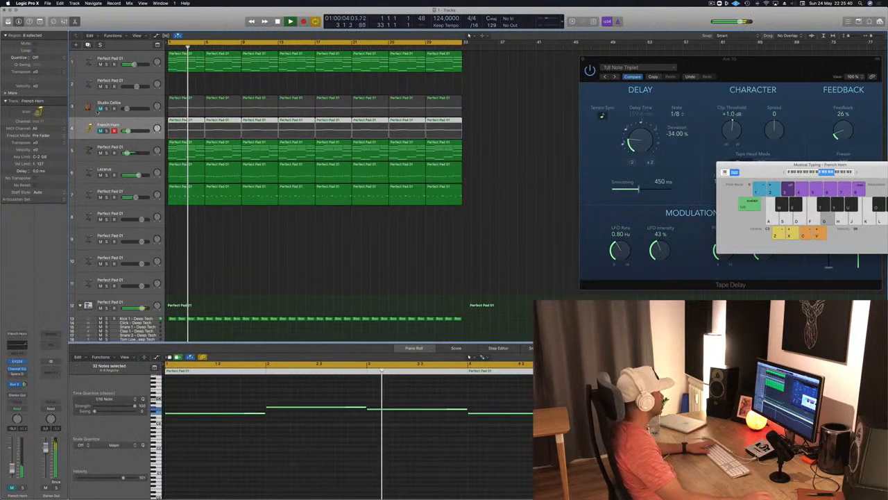
click(100, 108)
drag(126, 108, 129, 109)
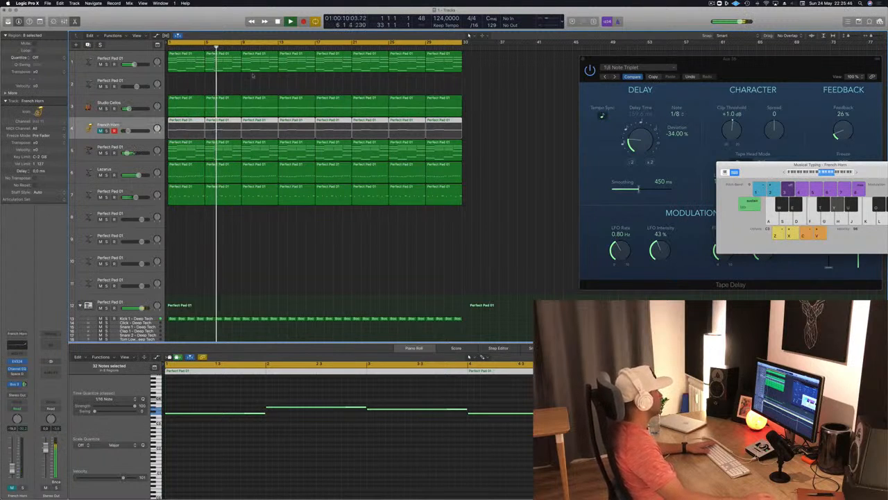
Copy the first four-bar chord region onto the empty second track and delete the upper chord notes, keeping only the lowest line
click(226, 84)
click(136, 81)
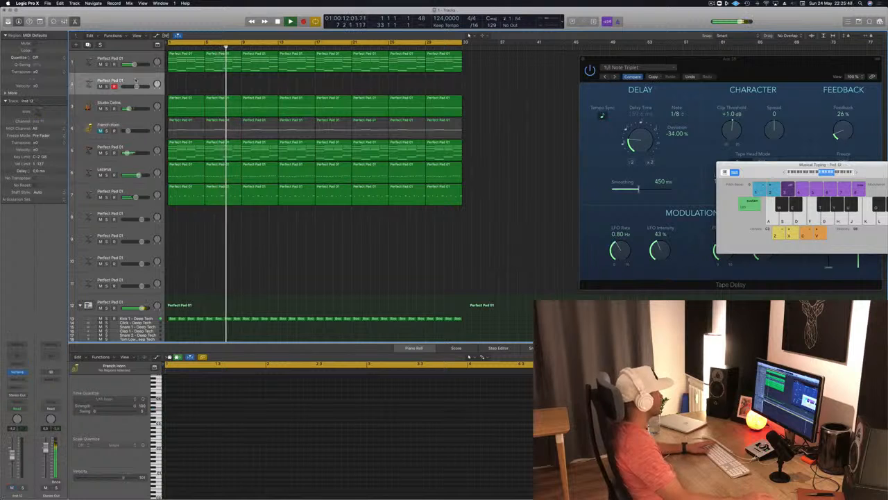
click(19, 374)
drag(183, 37, 675, 175)
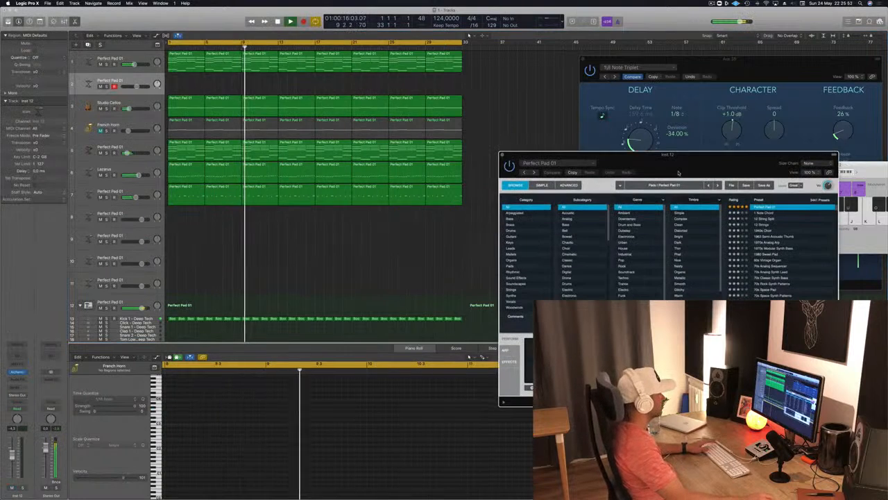
click(208, 59)
drag(184, 61, 179, 82)
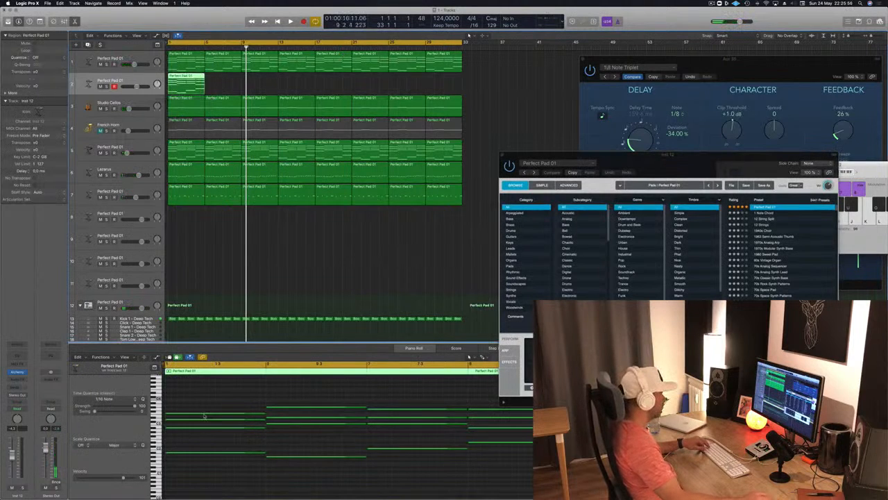
drag(211, 394, 459, 431)
key(Delete)
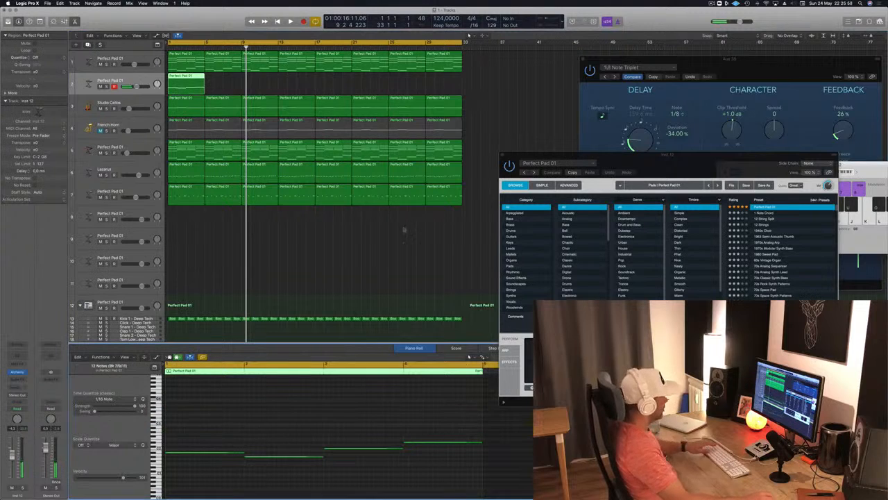
Duplicate the low-note region along the second track through bar 32 and play from the start
drag(178, 77, 267, 87)
shift+click(197, 76)
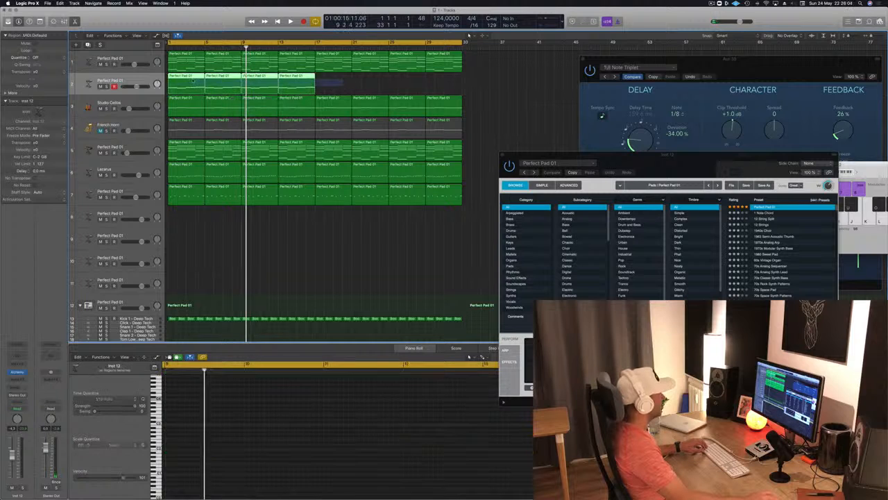
drag(197, 82, 335, 88)
key(Return)
key(space)
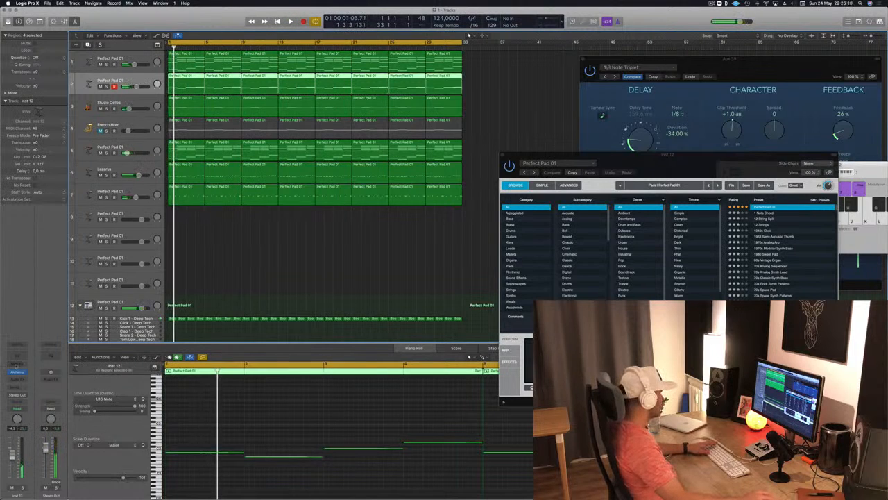
Load the Vintage Brassy Sweep preset from Alchemy's Brass category on the second track, play it and lower the track volume slightly
click(19, 374)
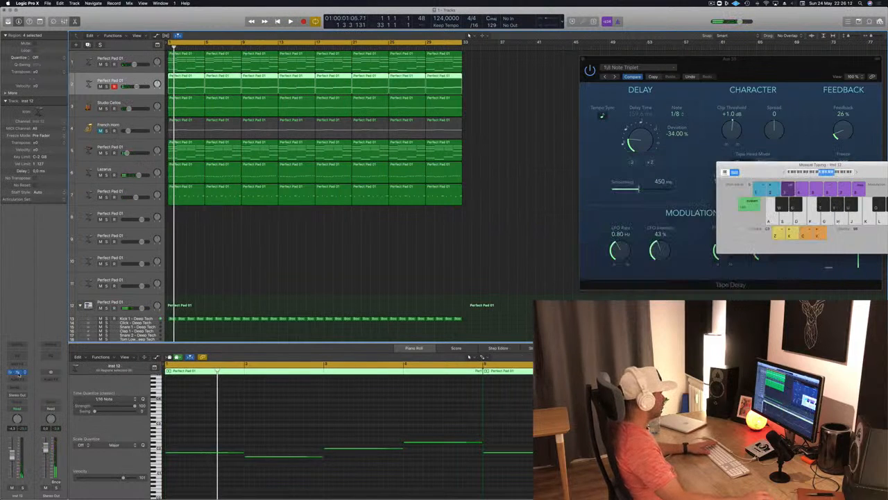
click(19, 373)
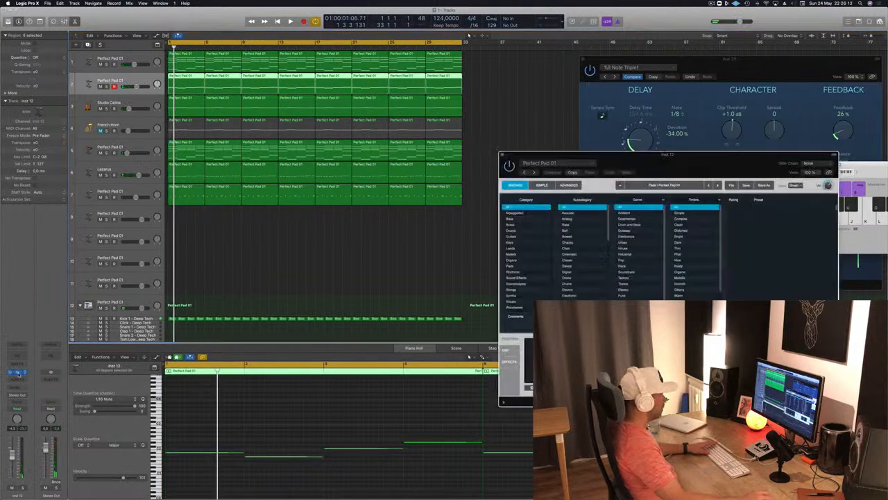
click(511, 225)
drag(644, 167, 465, 166)
scroll(572, 229, down, 5)
click(575, 298)
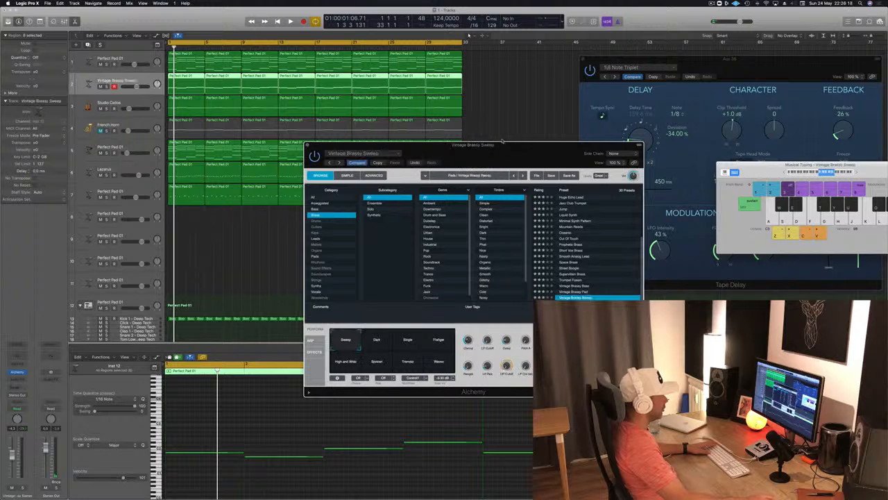
drag(513, 160, 599, 162)
key(space)
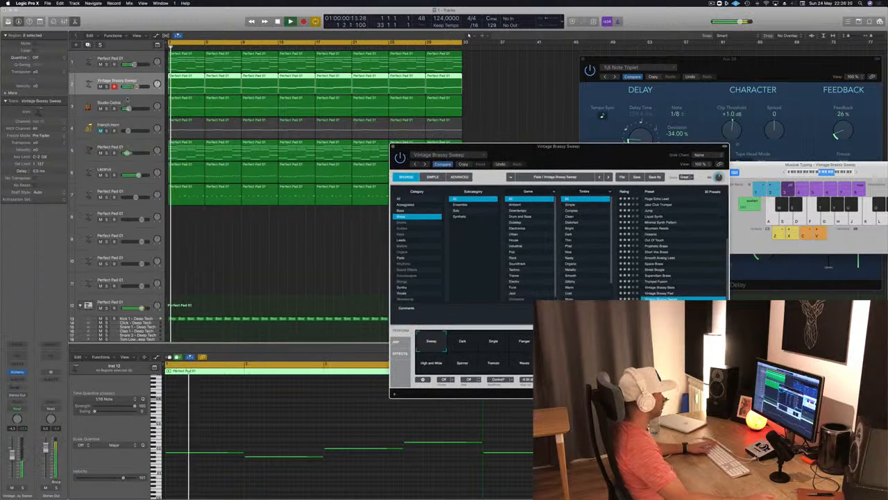
drag(135, 89, 134, 88)
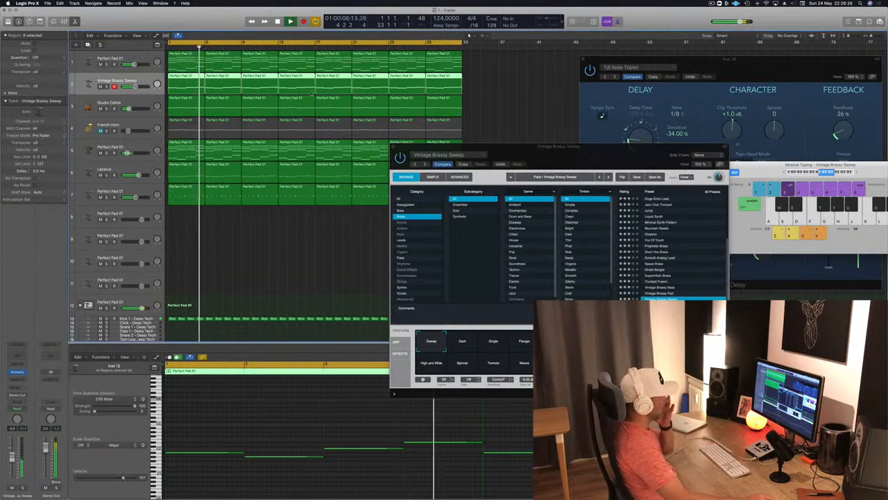
Audition Vintage Brassy Pad and Vintage Brassy Bass on the second track during playback, and load the Trumpet Fusion preset
drag(593, 147, 435, 100)
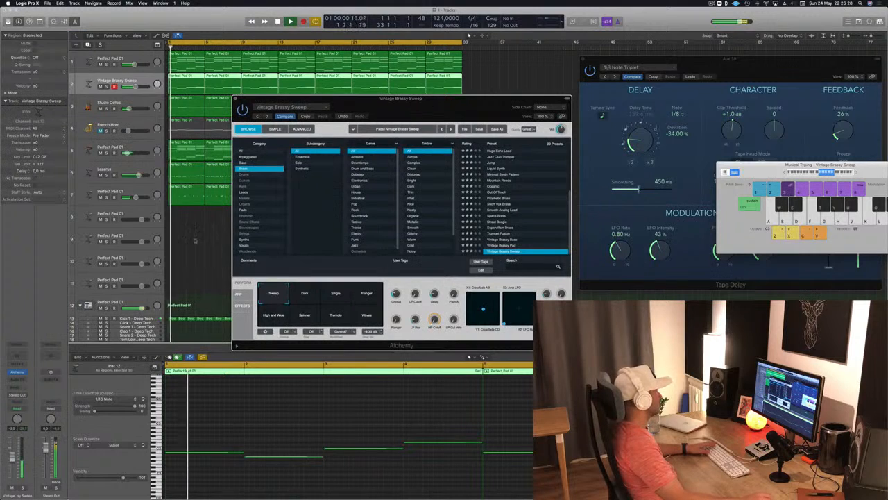
click(281, 427)
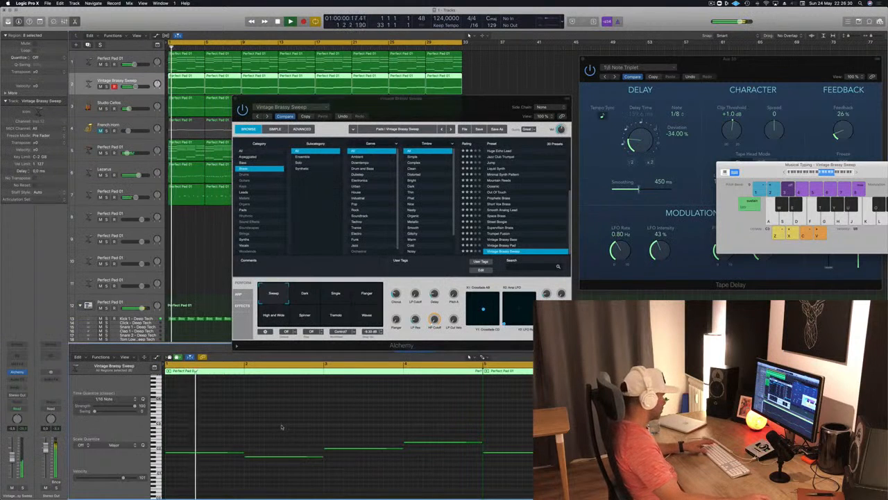
click(510, 246)
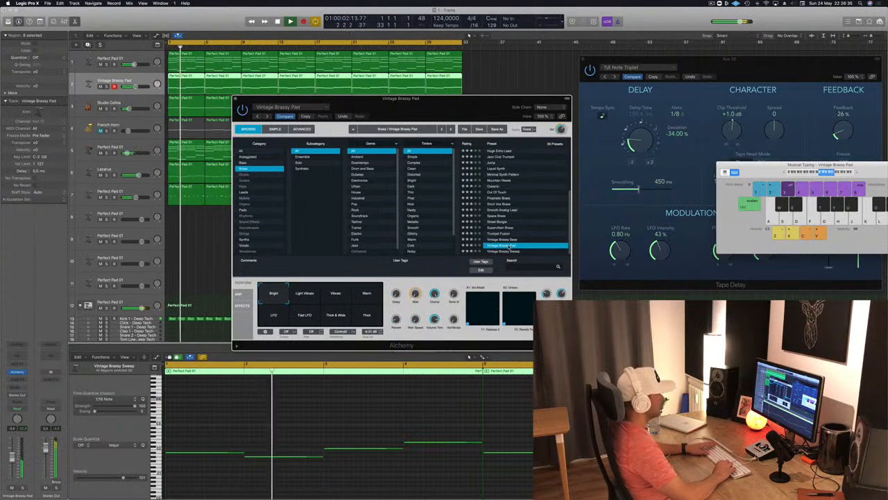
key(Up)
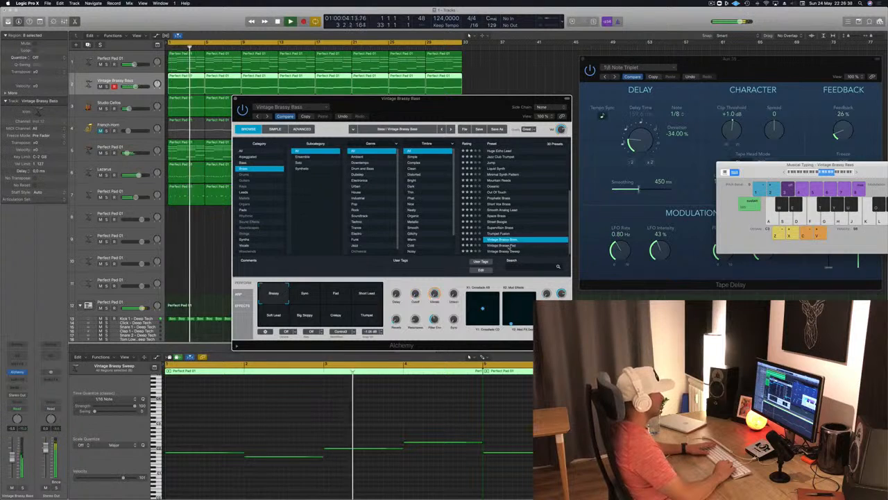
key(Up)
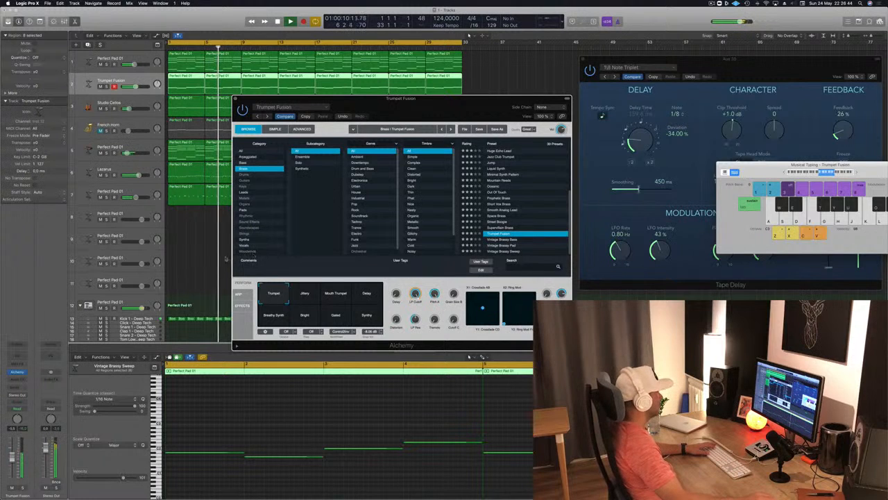
Try Trumpet Fusion's Jittery, Mouth Trumpet and Delay snapshots, select Breathy Synth and lower the track's volume
click(305, 293)
click(335, 293)
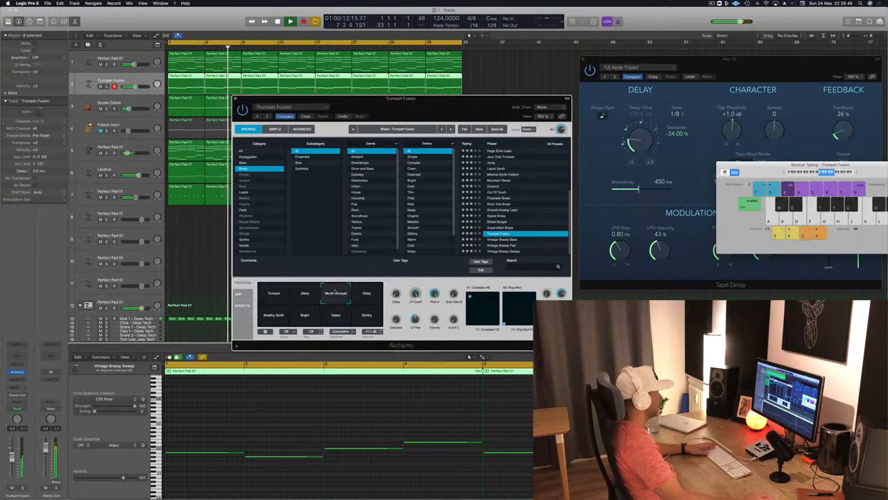
click(365, 297)
click(271, 318)
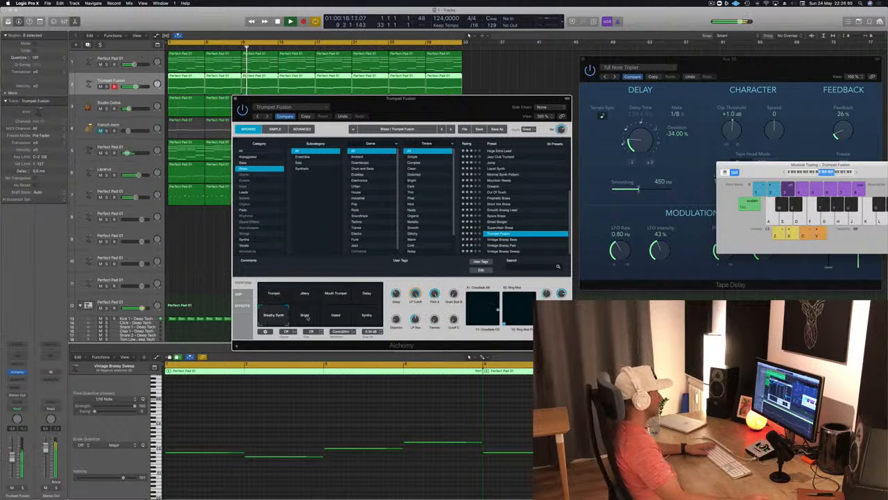
drag(12, 456, 12, 467)
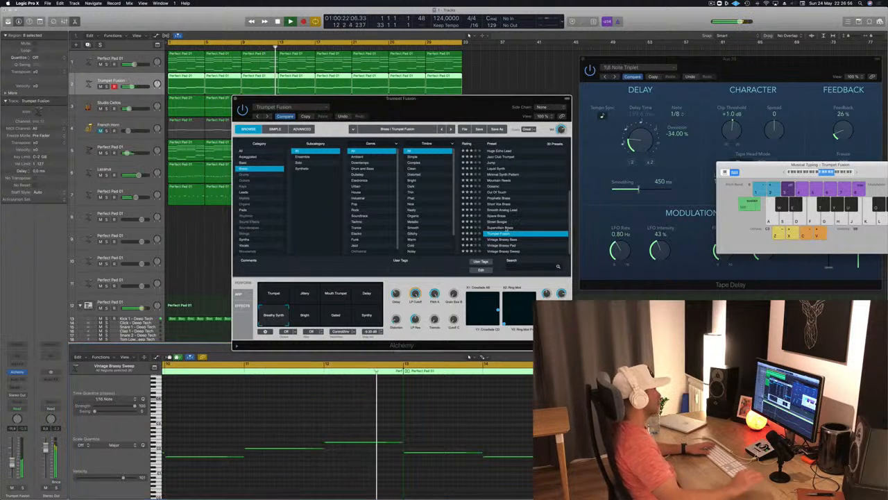
Load Alchemy's Supervillain Brass preset on the second track, play it from the start and lower the track's volume slightly
click(508, 227)
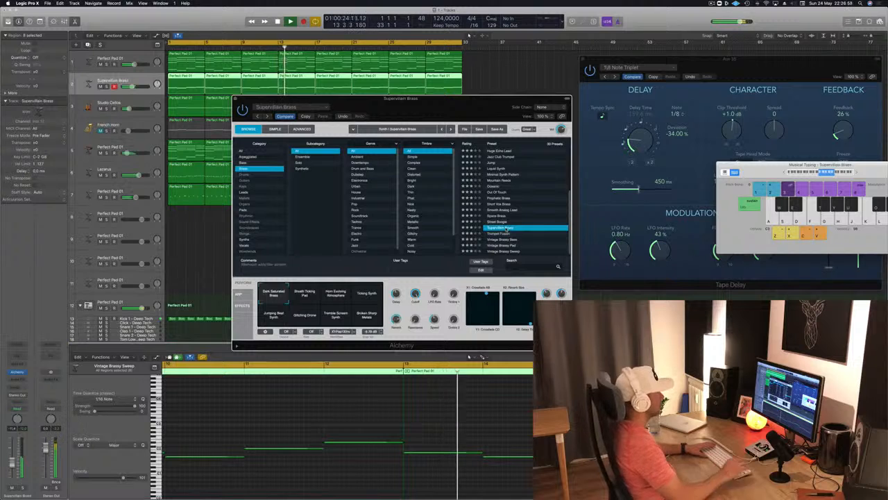
drag(521, 111, 712, 104)
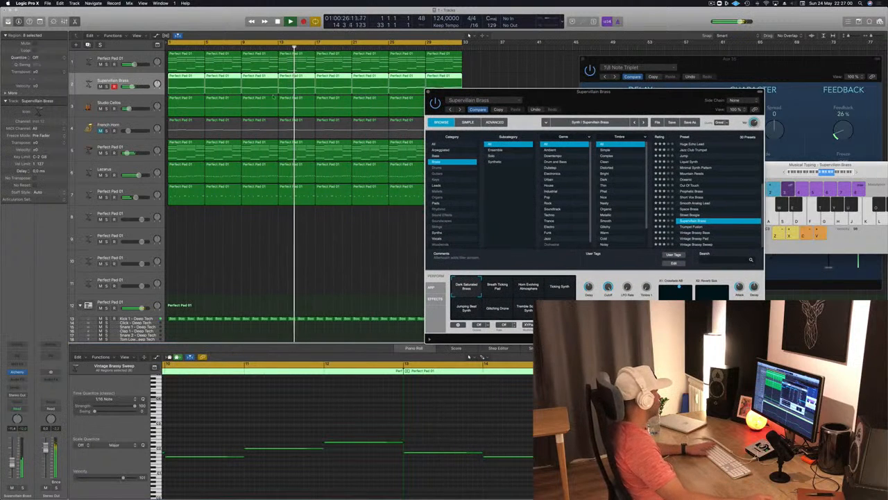
key(Return)
drag(11, 464, 12, 467)
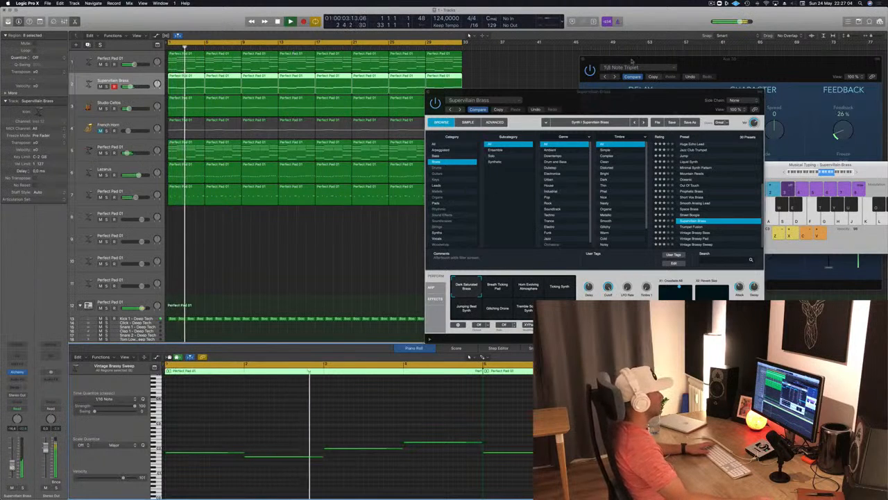
drag(555, 101, 590, 87)
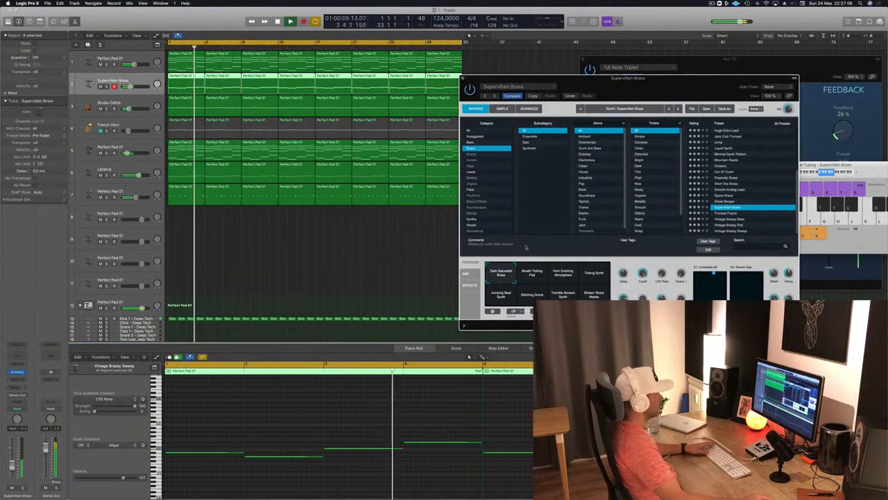
Audition Supervillain Brass snapshots including Breath Ticking Pad, Horn Evolving Atmosphere, Ticking Synth and Jumping Beat Synth, and return to Dark Saturated Brass
click(530, 279)
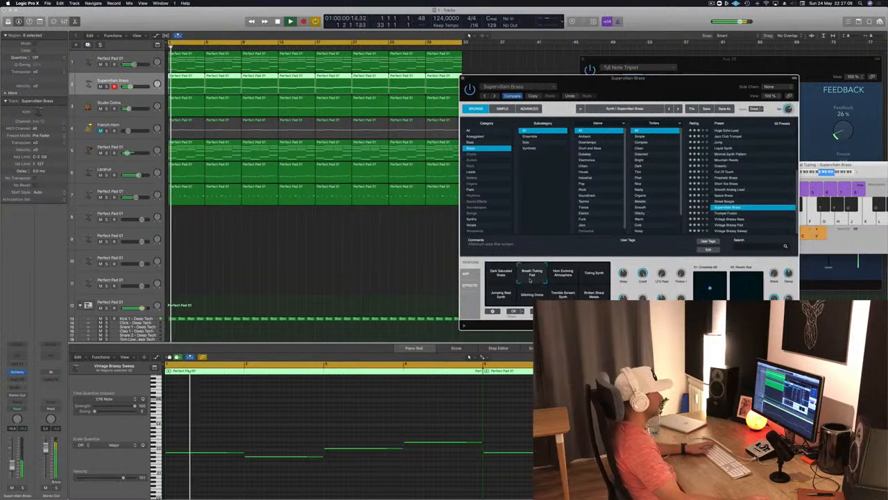
click(564, 280)
key(Return)
click(593, 276)
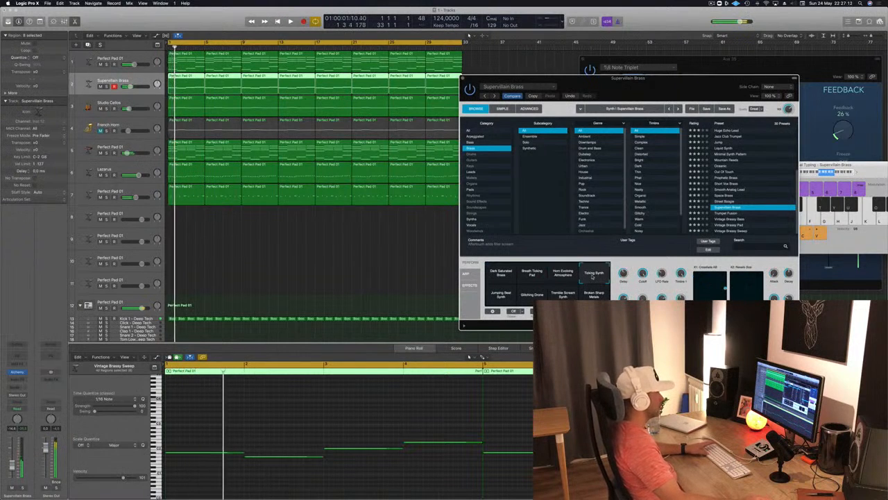
click(499, 295)
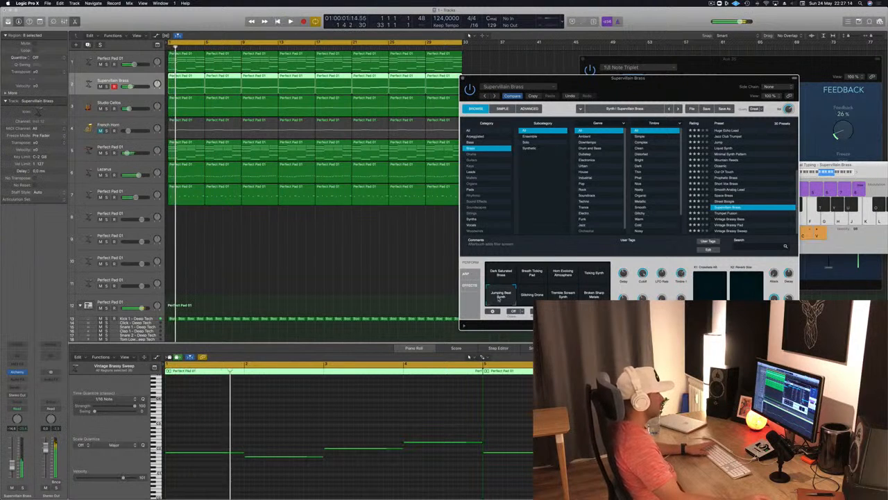
click(539, 295)
click(597, 295)
click(502, 273)
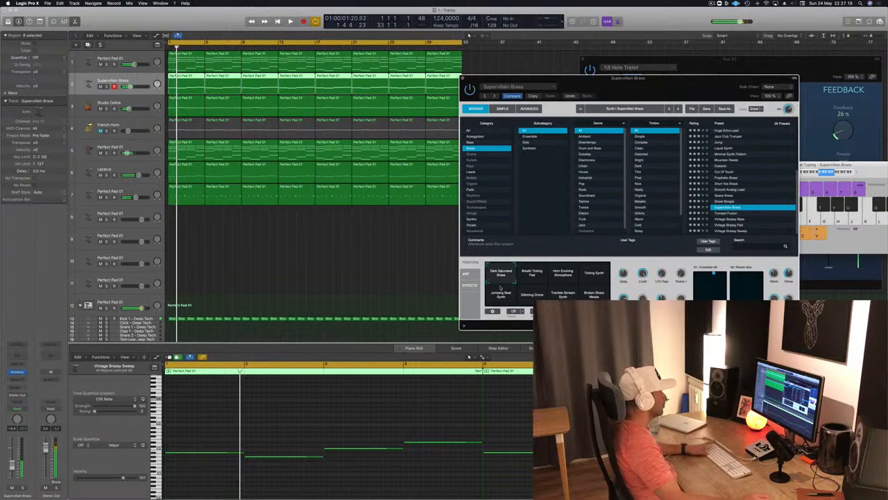
Add sends to Bus 3 and Bus 12 on the Supervillain Brass track and raise the Bus 3 send level
mouse_move(669, 97)
mouse_down()
mouse_move(463, 128)
mouse_move(669, 80)
mouse_up()
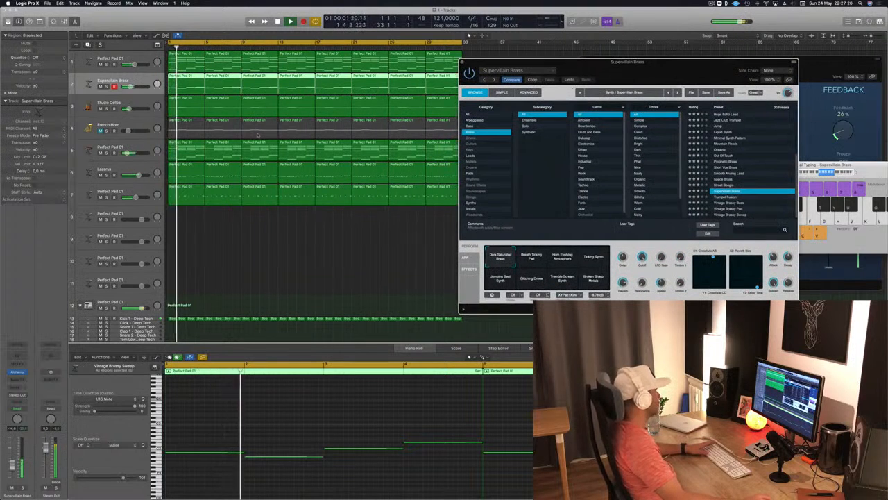
click(14, 397)
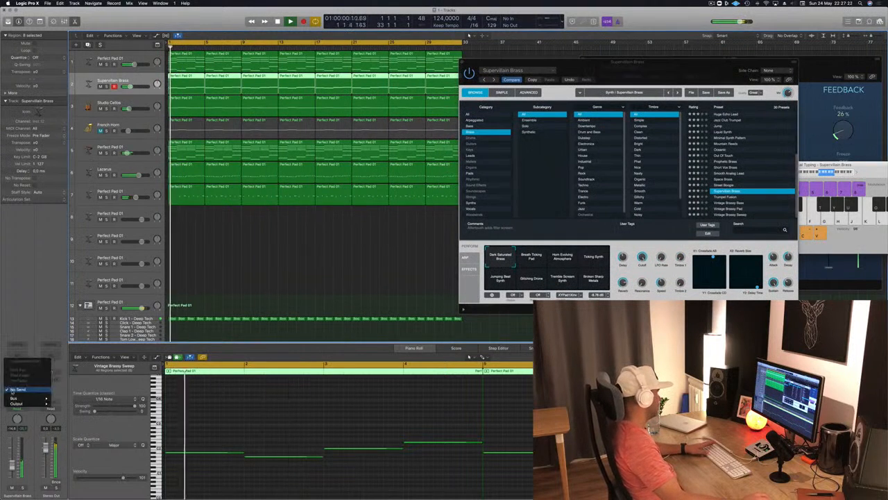
mouse_move(14, 397)
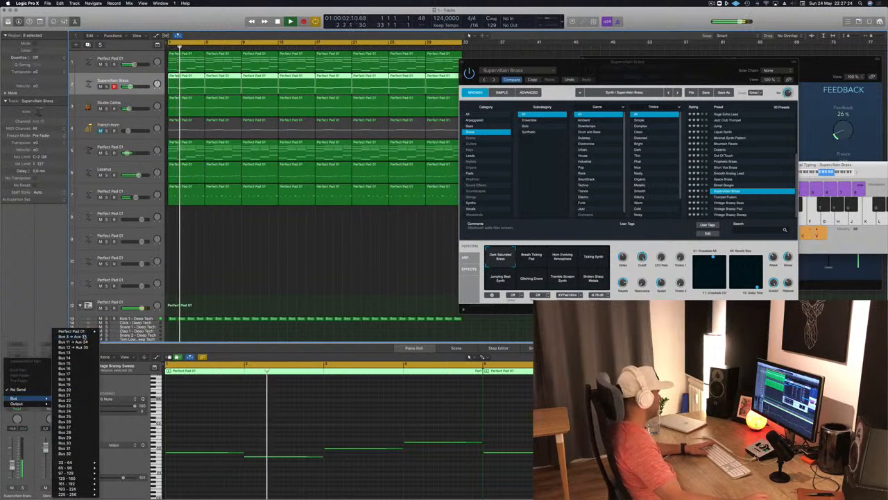
click(34, 337)
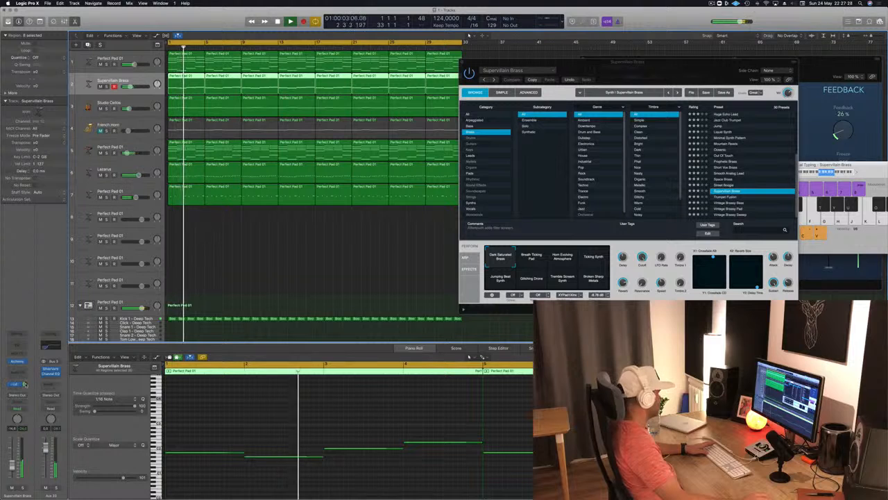
click(24, 384)
mouse_move(16, 397)
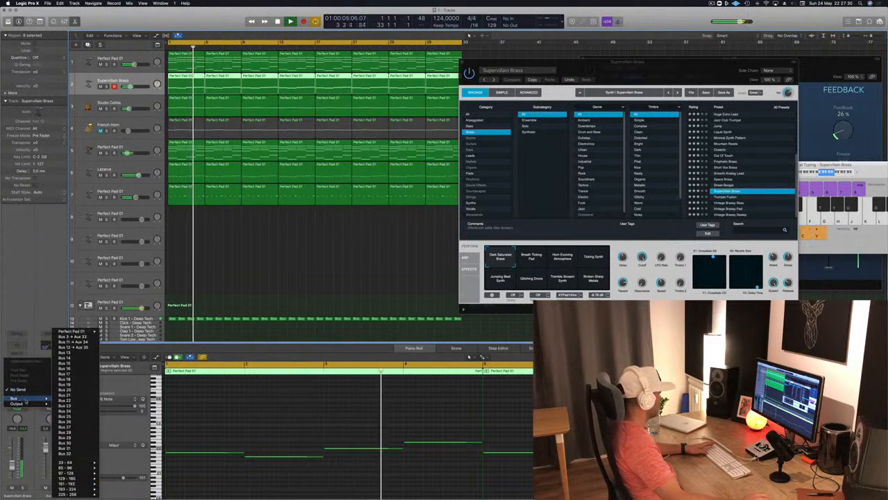
click(66, 352)
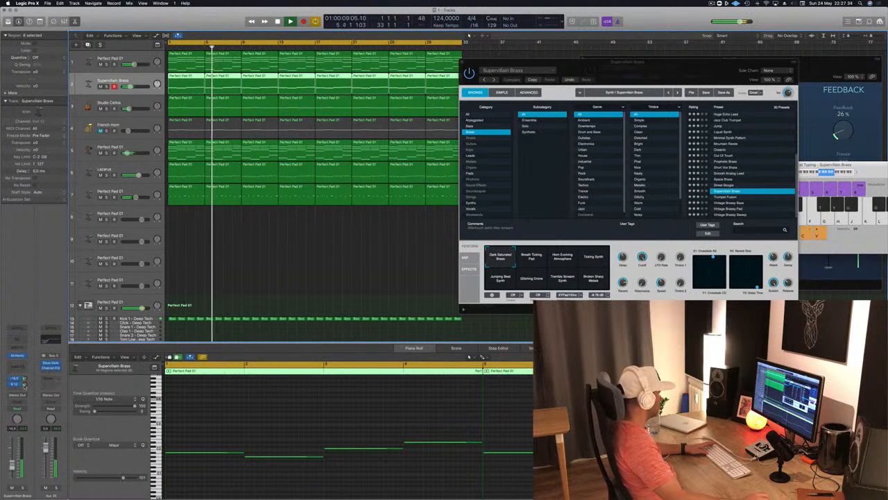
Try the Supervillain Brass notes one octave higher and one octave lower during playback, and return them to their original octave
key(Return)
drag(665, 70, 541, 102)
click(307, 415)
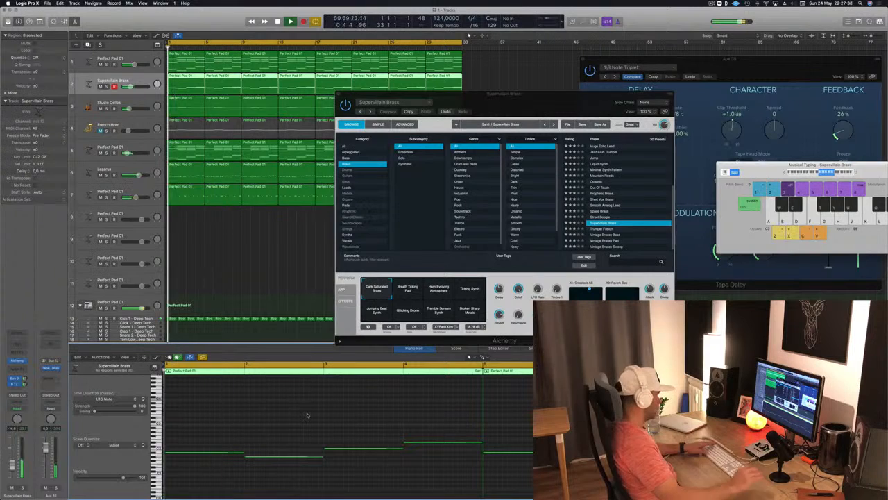
key(alt+shift+Up)
key(Return)
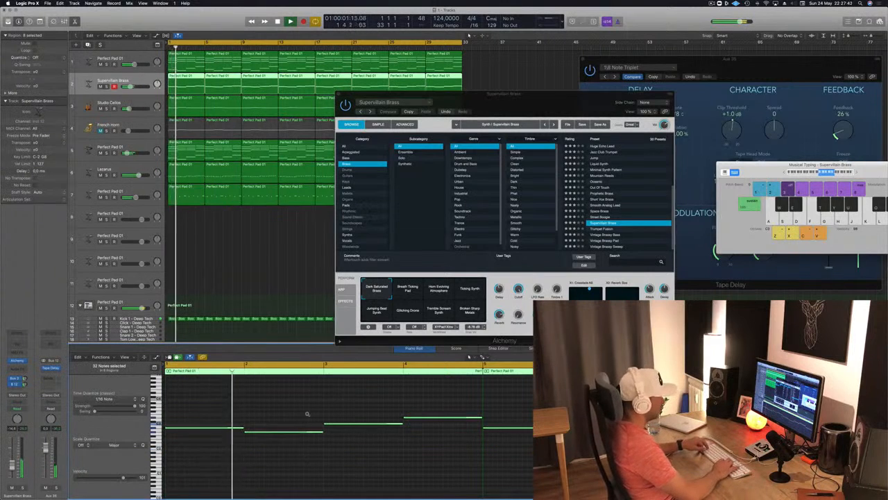
key(alt+shift+Down)
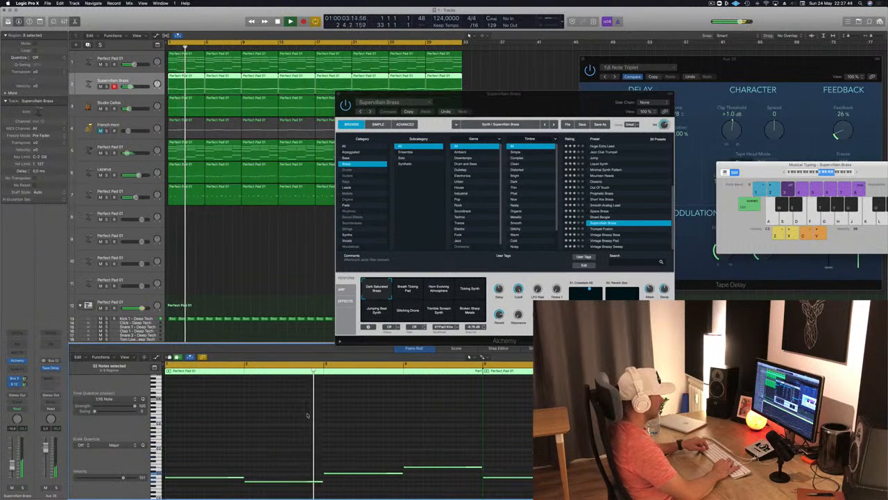
key(Return)
key(alt+shift+Up)
key(Return)
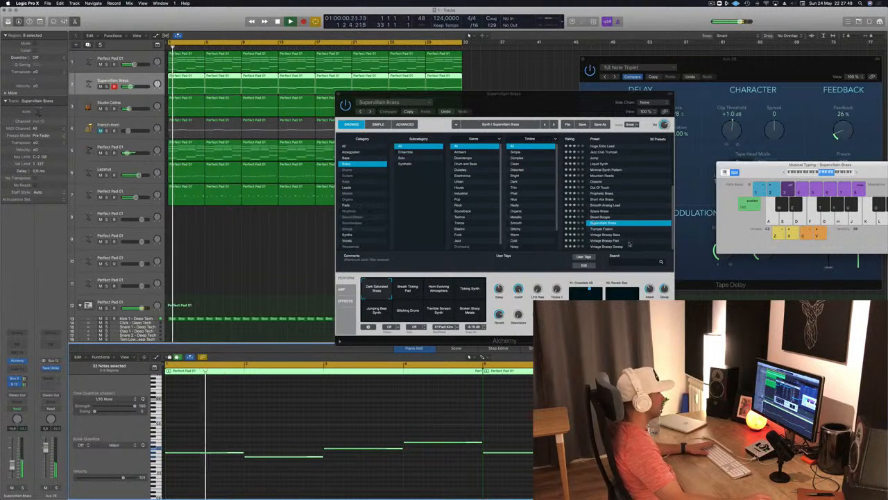
Fine-tune Supervillain Brass's timbre, reverb, delay and XY pad controls in Alchemy, soloing the track while it plays
drag(520, 290, 518, 309)
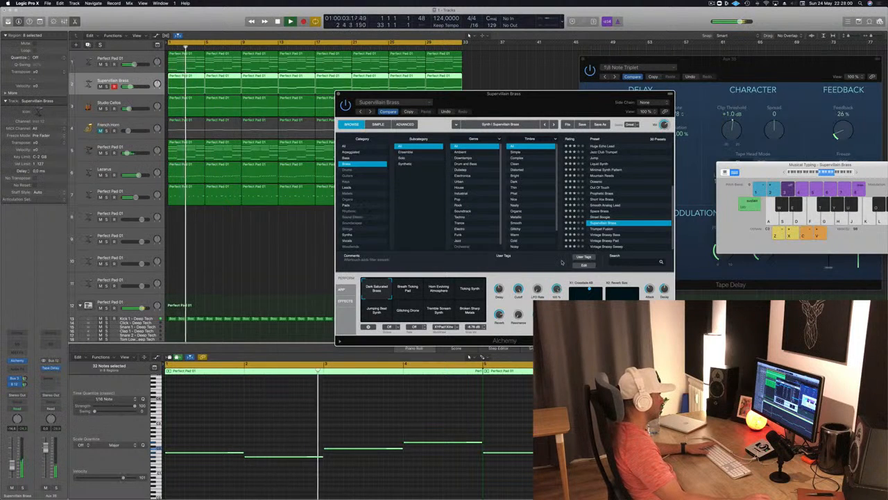
key(Return)
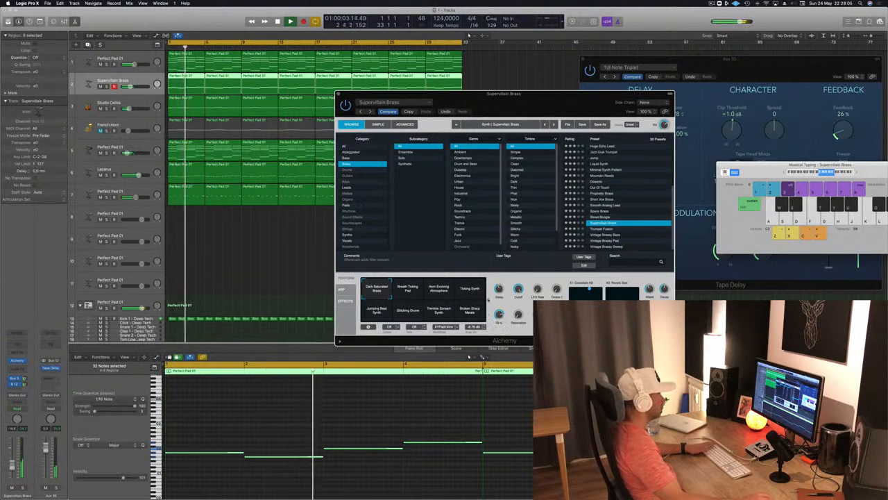
click(106, 86)
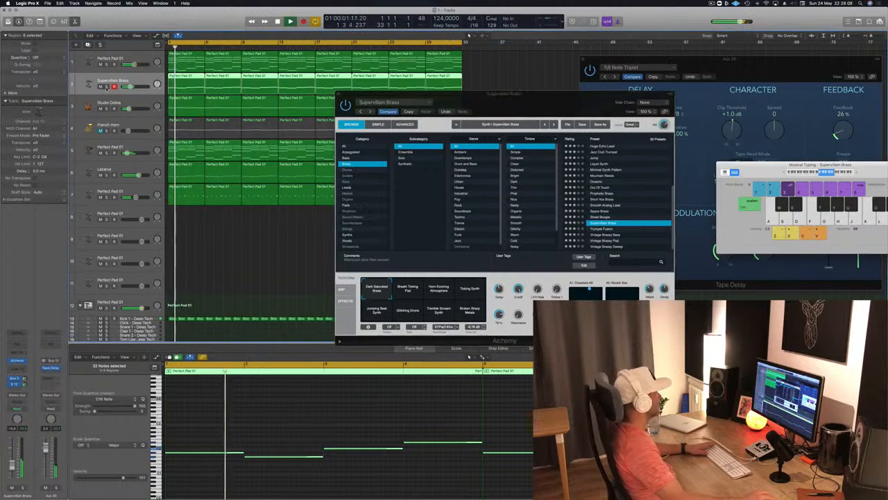
drag(531, 102, 610, 75)
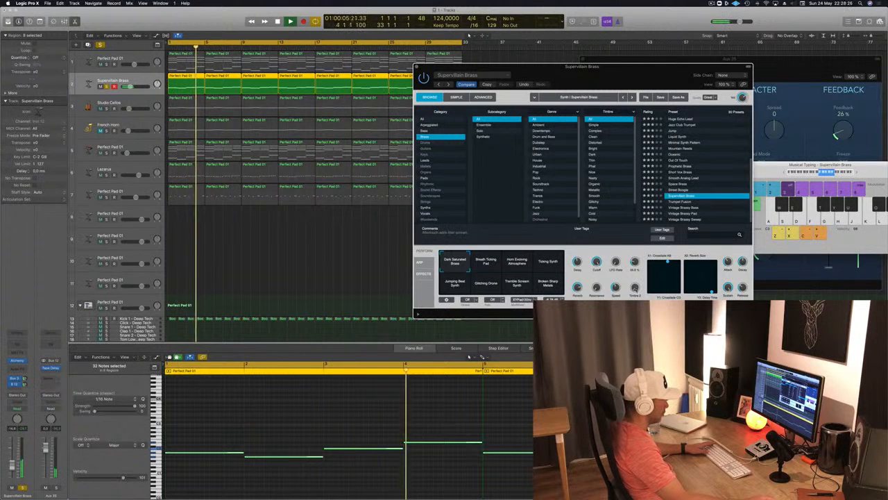
key(Return)
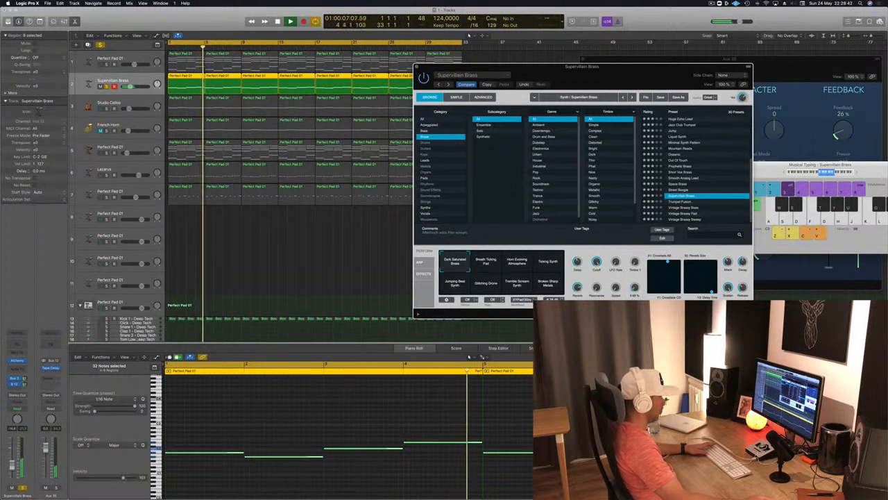
key(Return)
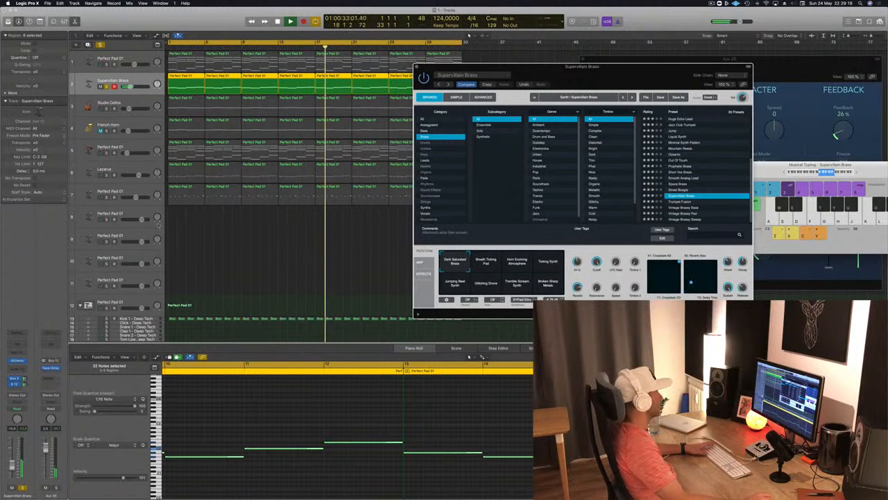
Unsolo the Supervillain Brass track, raise its volume slightly and play the full arrangement from the start
click(107, 87)
key(space)
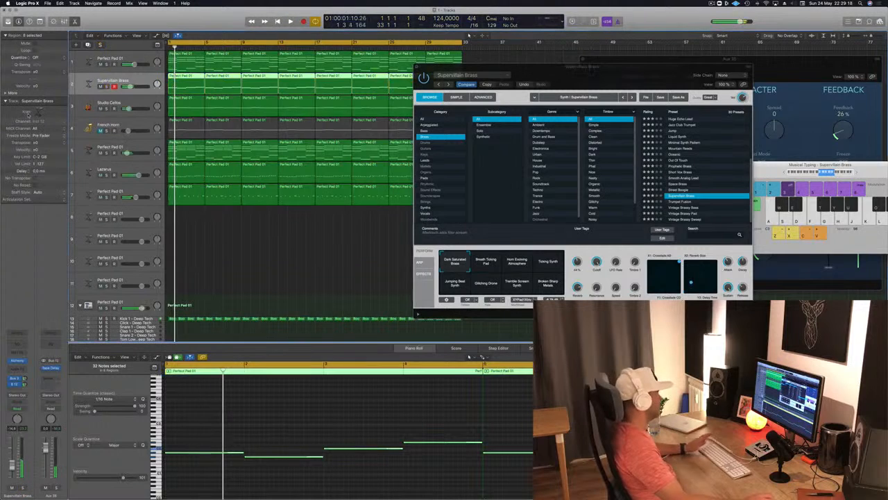
key(space)
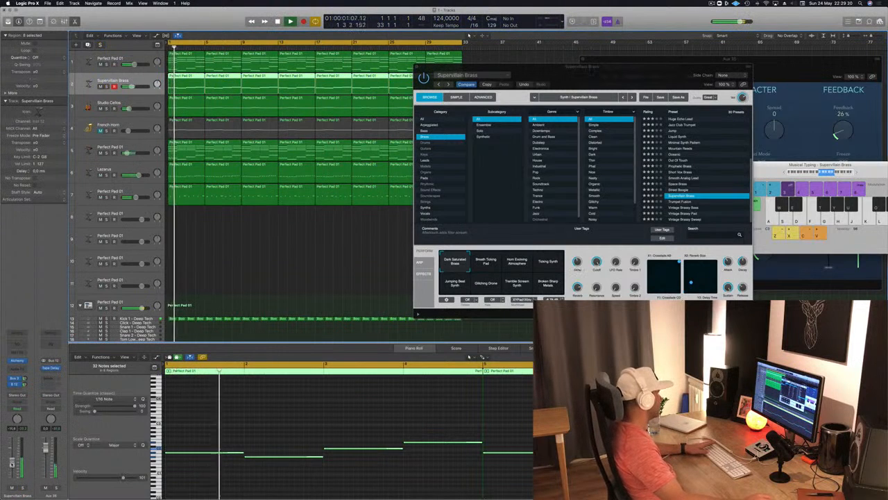
key(Return)
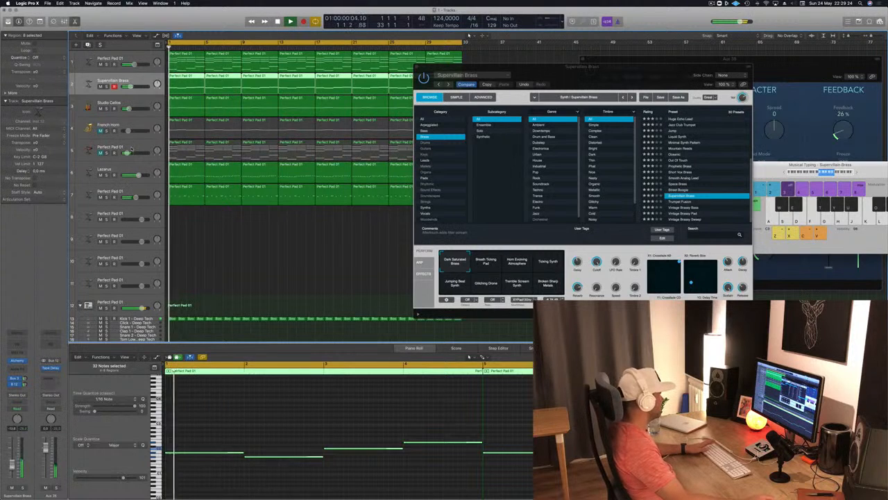
Mute Perfect Pad 01 on track 5, and unmute the French Horn track with a slightly lower volume
click(131, 147)
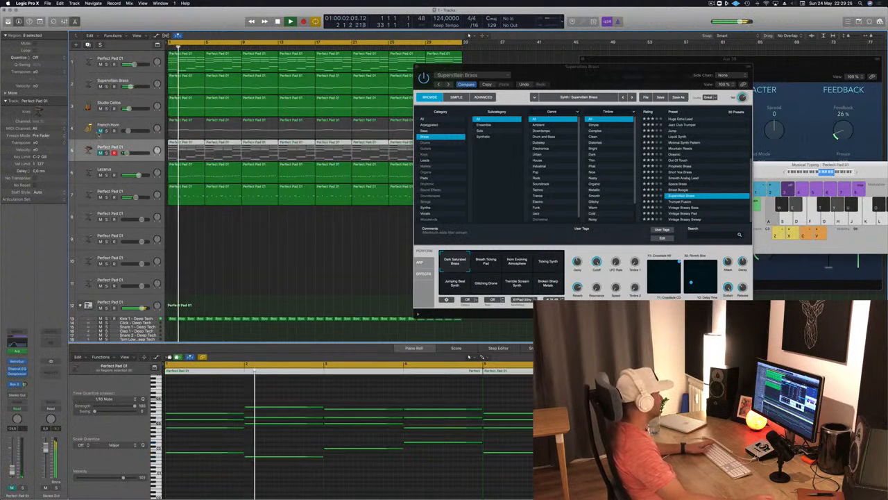
click(100, 130)
key(Return)
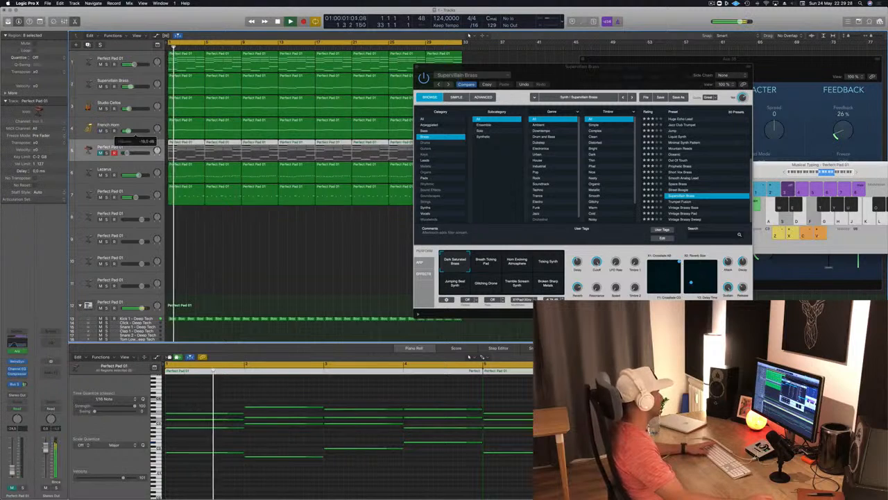
click(107, 130)
click(107, 130)
drag(128, 131, 127, 130)
scroll(389, 63, down, 1)
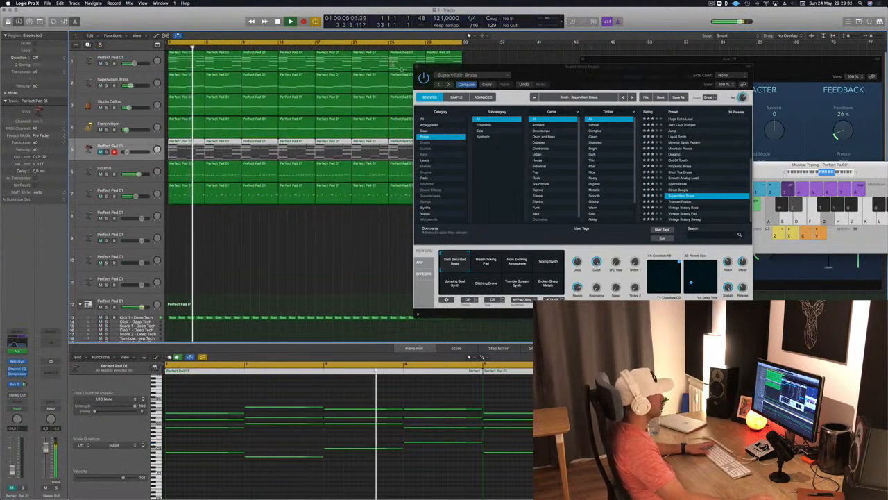
Close the Alchemy window, clear the region selection and play the arrangement from the start
click(416, 68)
click(238, 260)
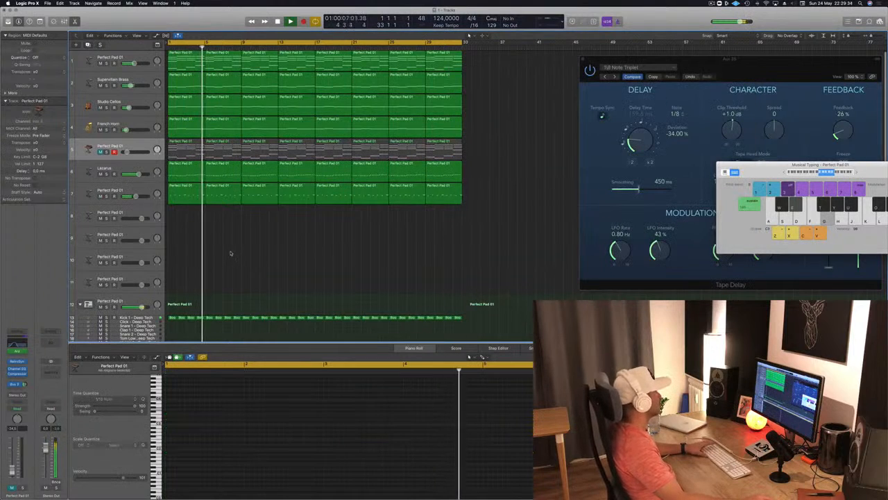
key(Return)
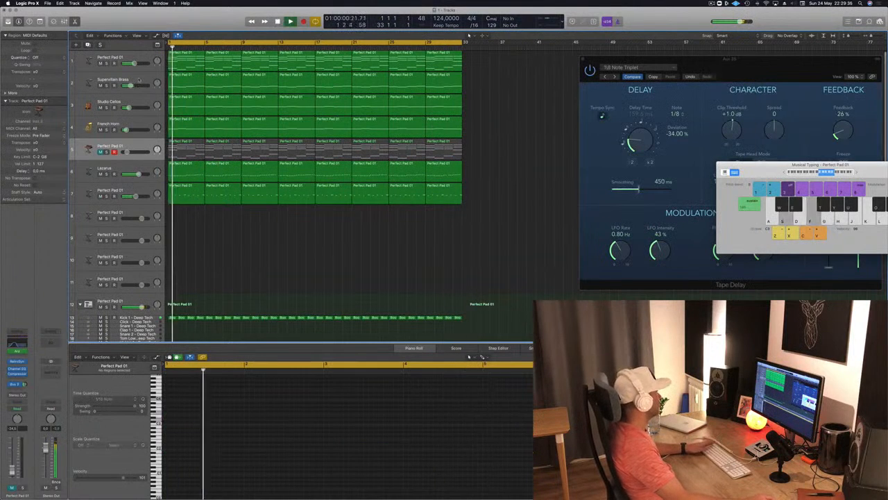
key(Return)
Mute the Lazarus track and fine-tune the volume of Perfect Pad 01 on track 7
click(100, 174)
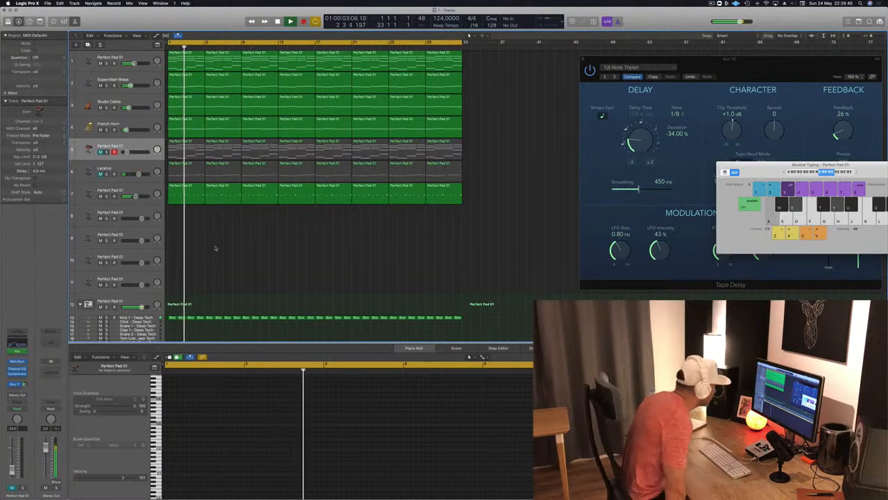
click(178, 187)
drag(135, 196, 137, 197)
Unmute the Kick 1 - Deep Tech track, play the arrangement from the start and clear the region selection
key(Return)
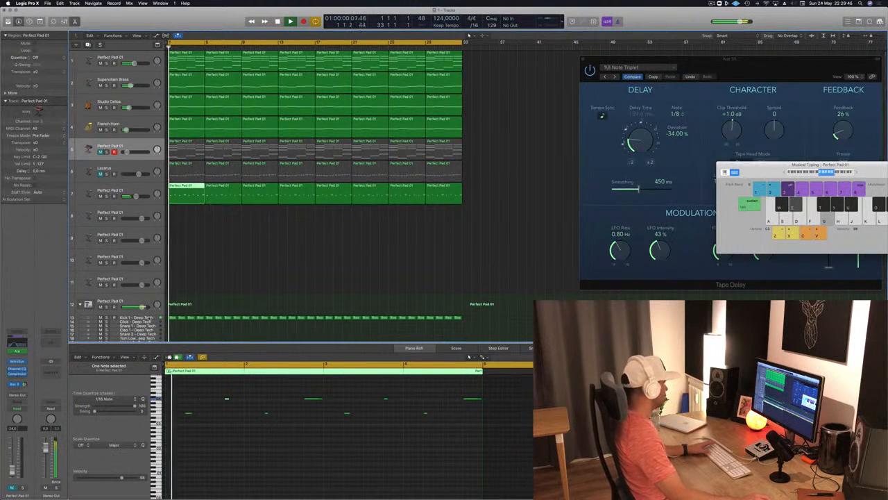
click(132, 318)
click(219, 270)
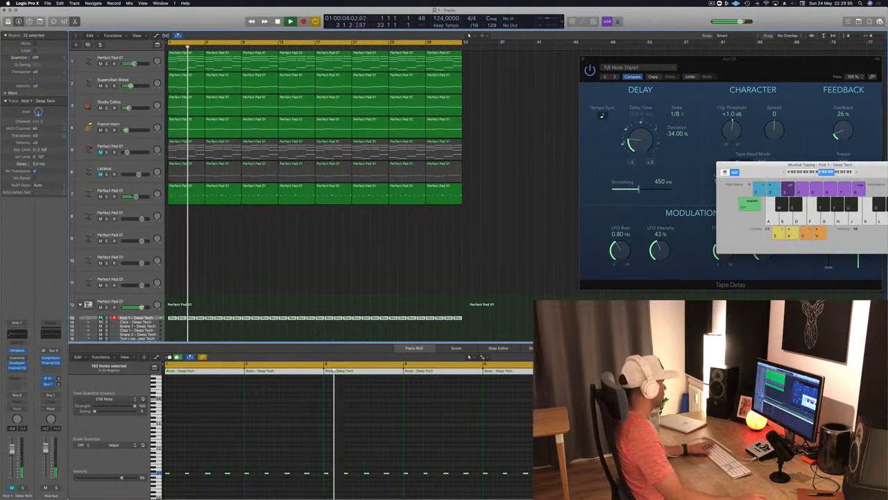
click(100, 319)
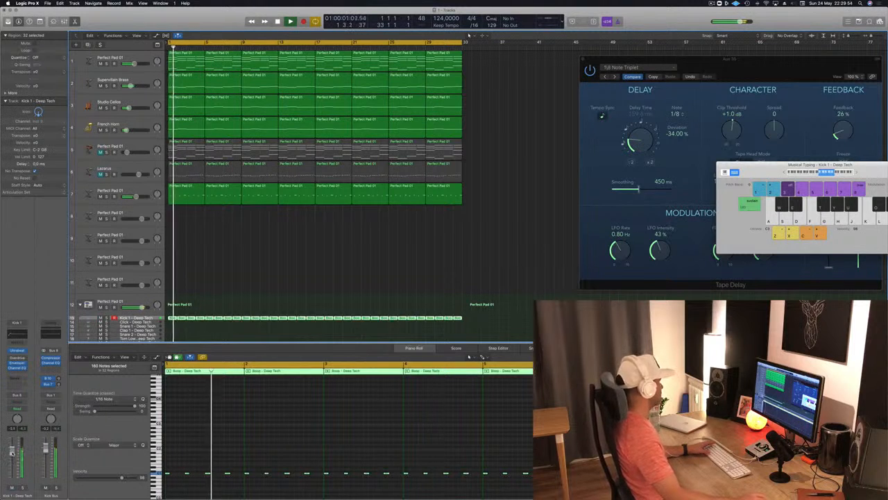
click(215, 273)
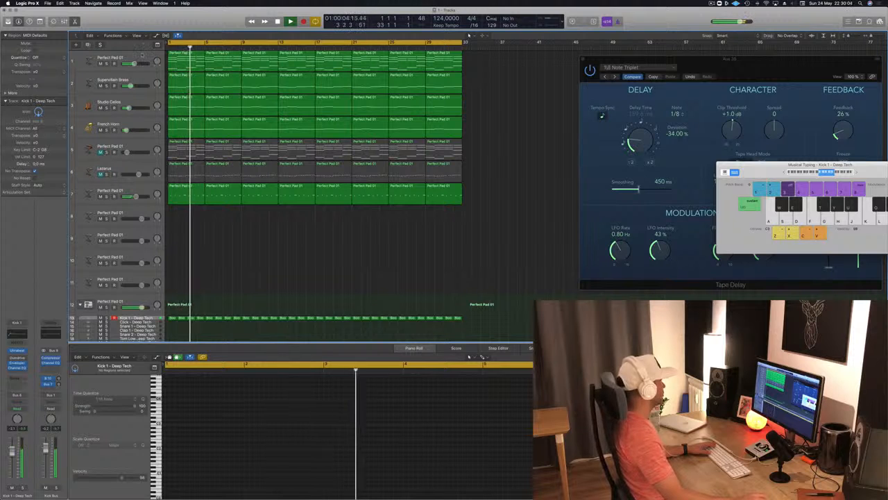
Play from the start and compare the mix with Perfect Pad 01 on track 1 muted and unmuted
click(118, 59)
key(Return)
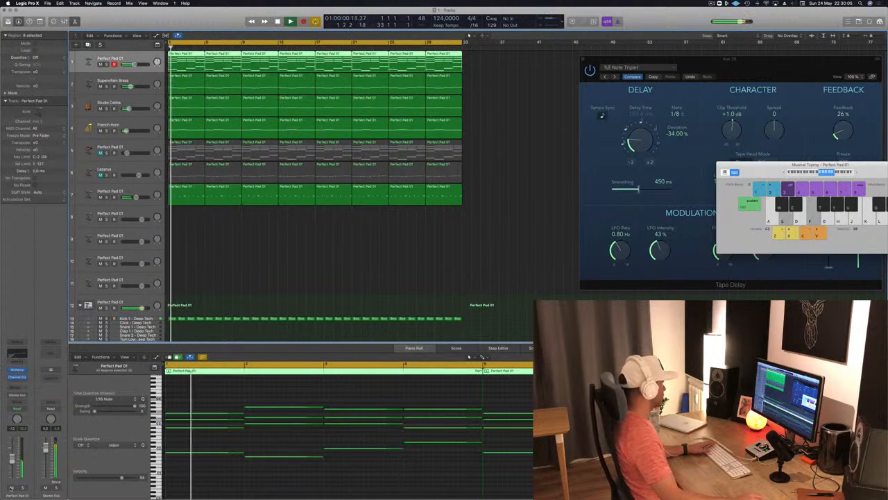
click(11, 488)
click(11, 488)
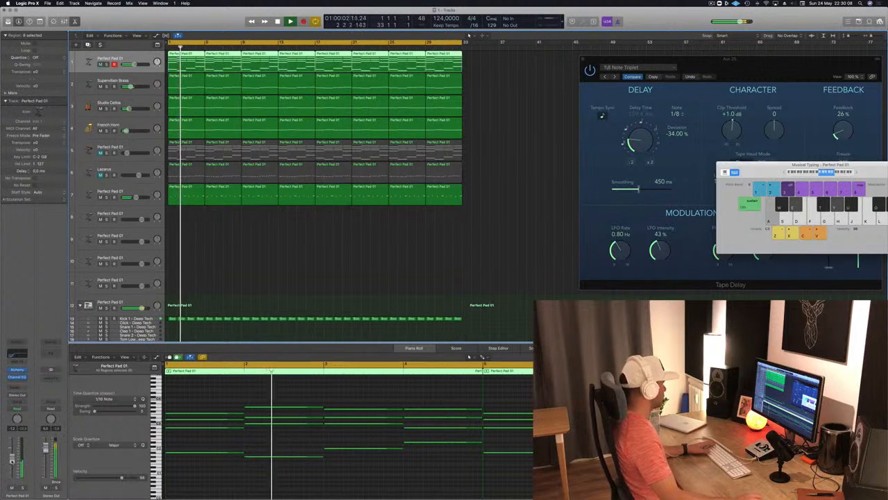
Check the Alchemy settings of Perfect Pad 01 on track 1 while replaying the arrangement from the start, and close the synth window
click(19, 370)
key(Return)
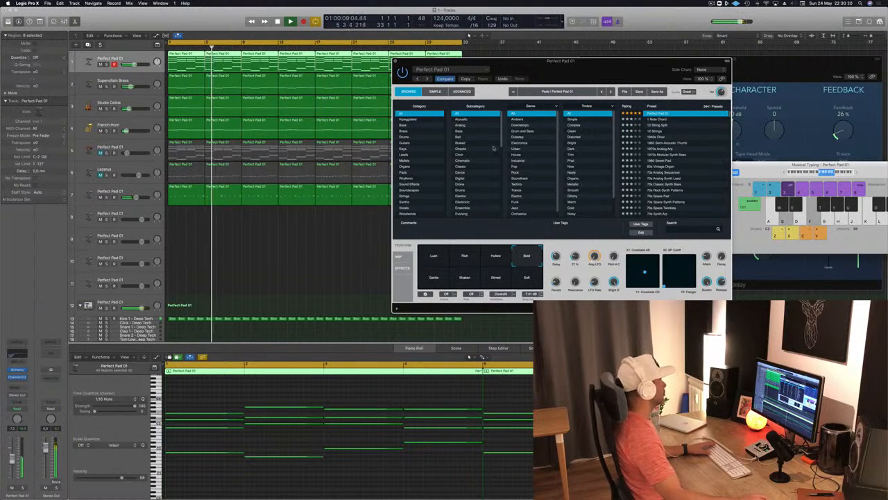
click(397, 61)
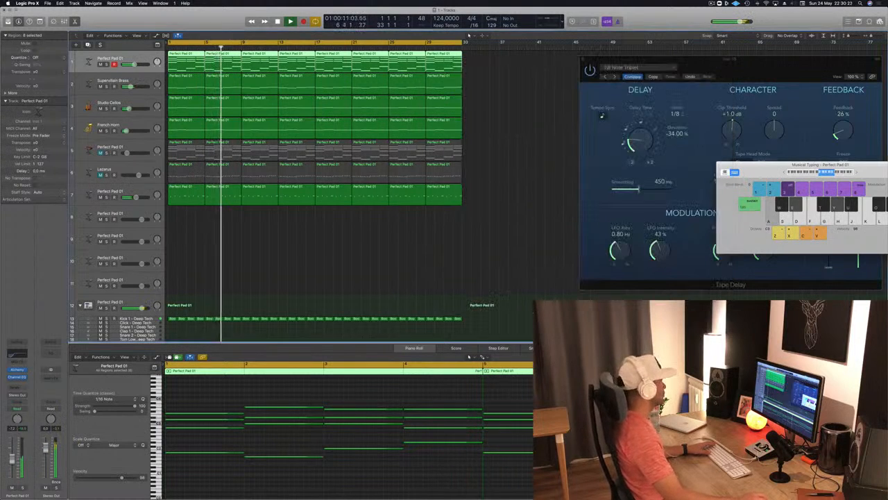
key(Return)
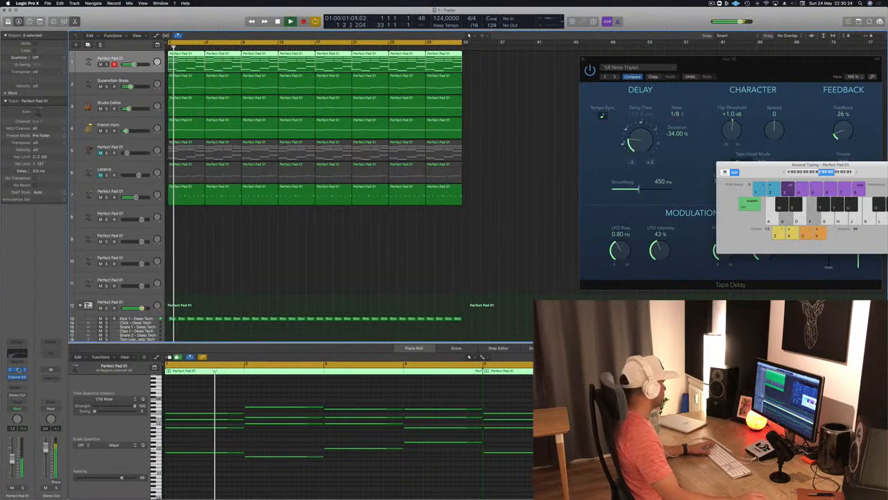
click(19, 369)
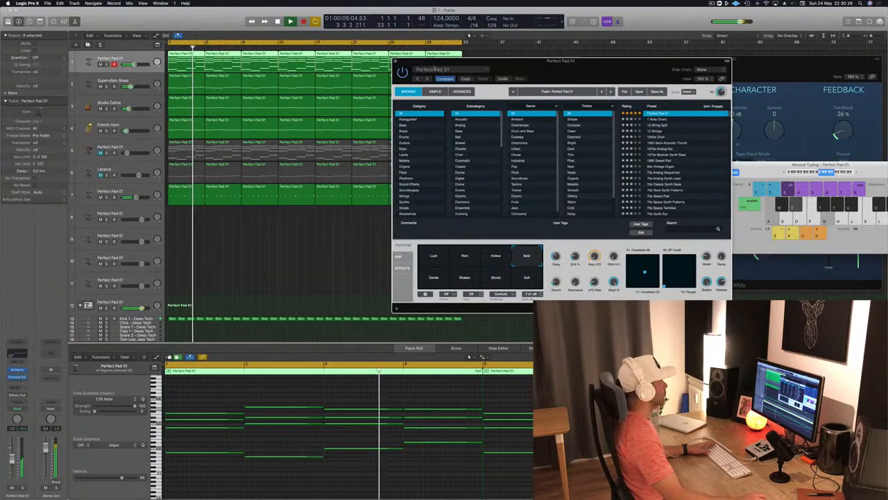
key(Return)
click(396, 61)
key(Return)
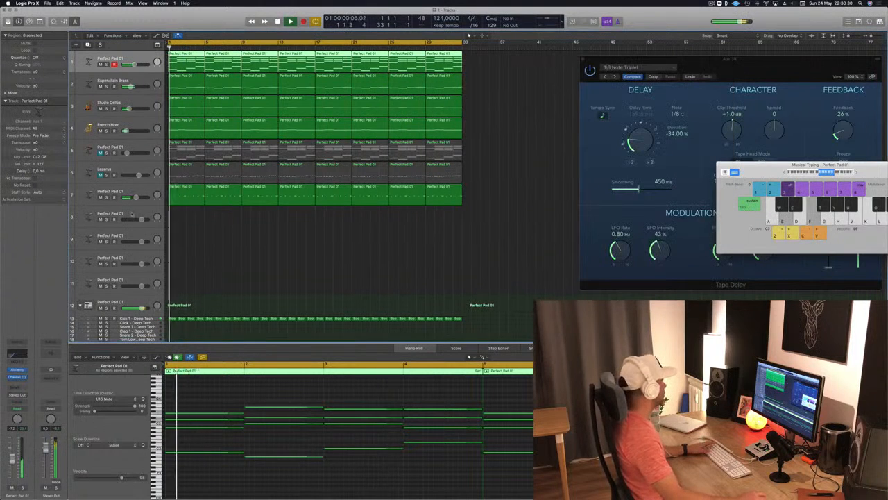
Duplicate the Perfect Pad 01 track 7 with its settings as a new empty track 8 and replay from the start
click(131, 214)
key(Return)
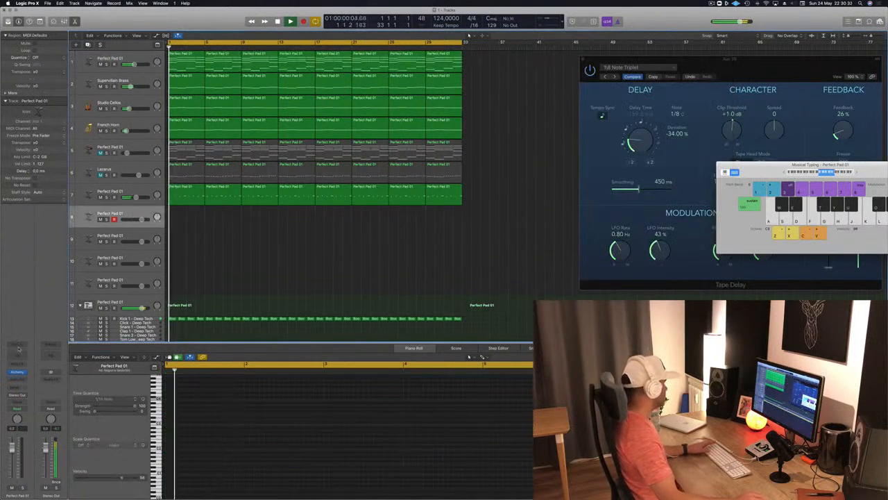
key(Return)
click(132, 194)
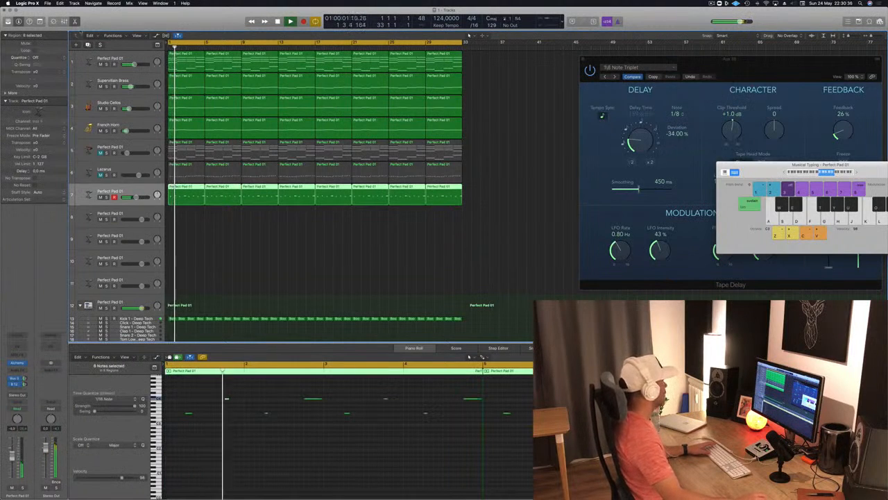
click(136, 215)
key(Return)
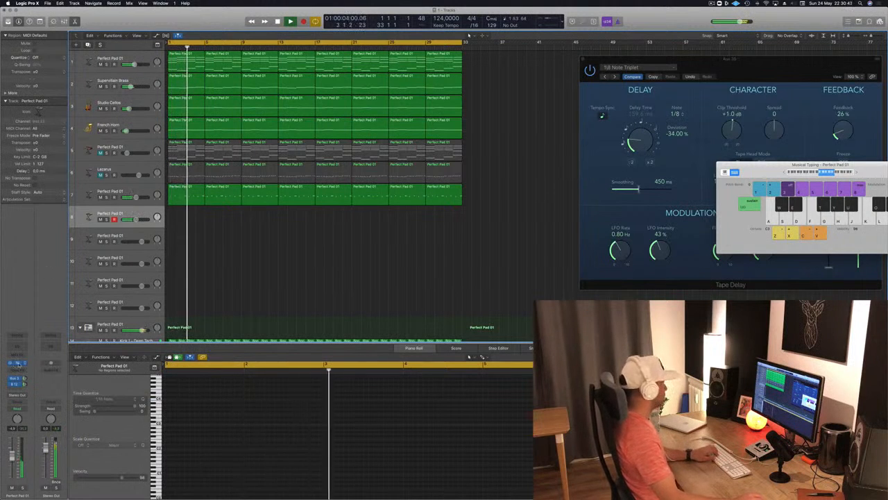
Open Alchemy on track 8 and audition the Deeper Emotion and Lazarus presets
click(18, 362)
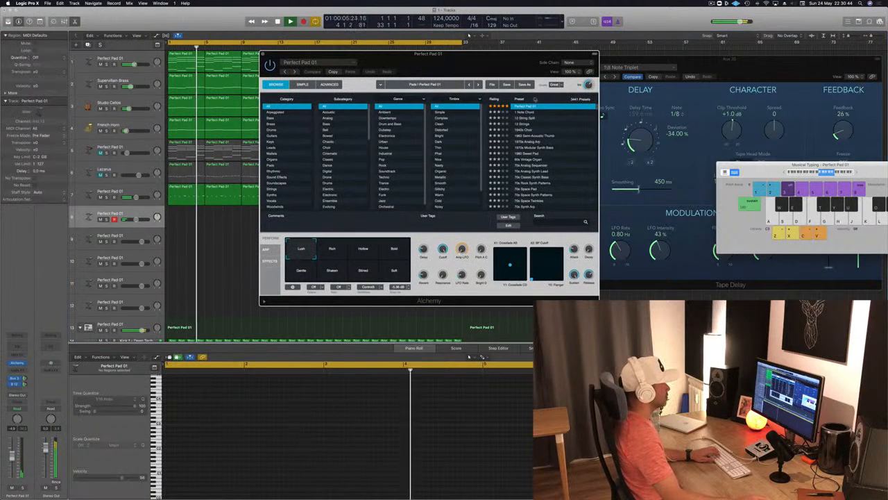
scroll(518, 108, up, 3)
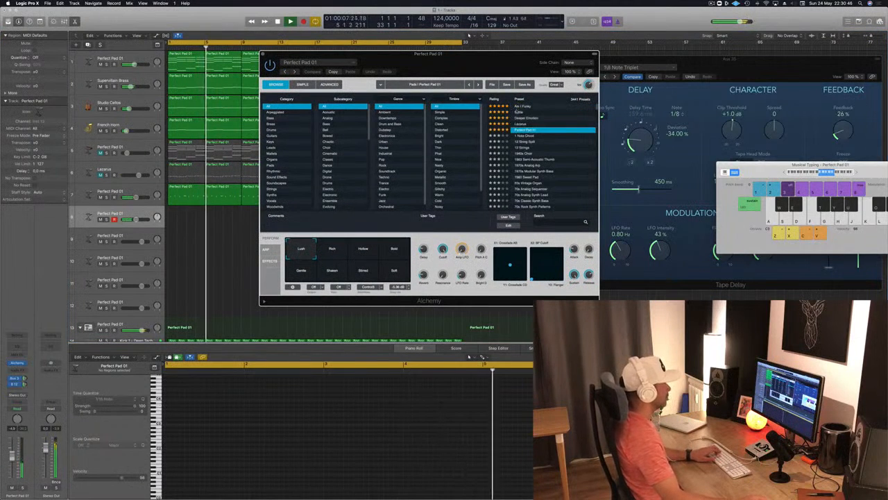
click(524, 118)
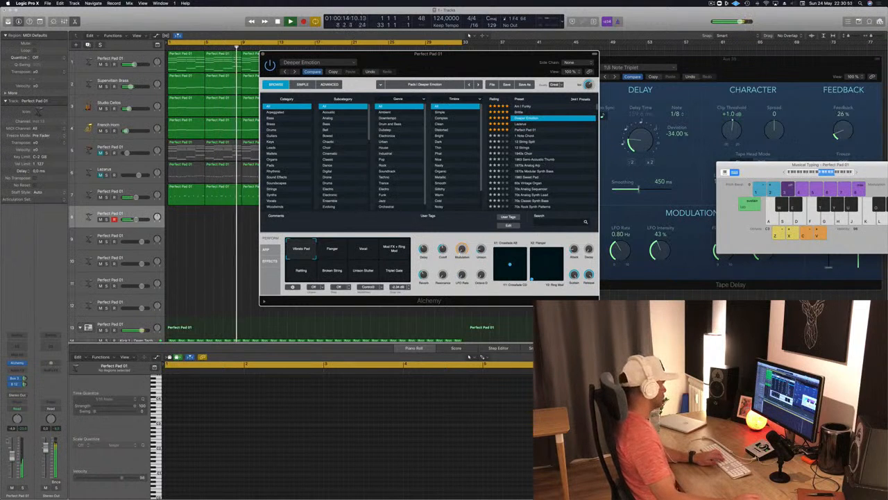
click(212, 219)
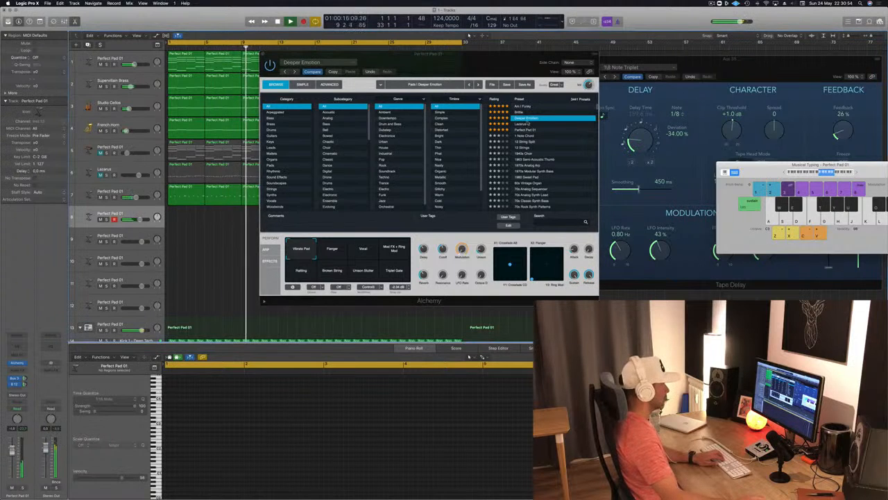
click(522, 124)
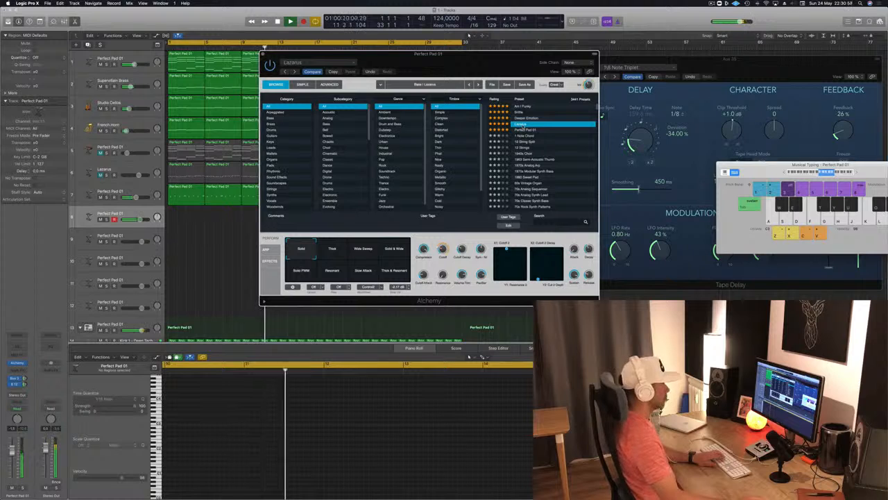
Raise the track 8 volume slightly and try the Thick, Solid & Wide and Solid variations of the Lazarus preset
click(12, 451)
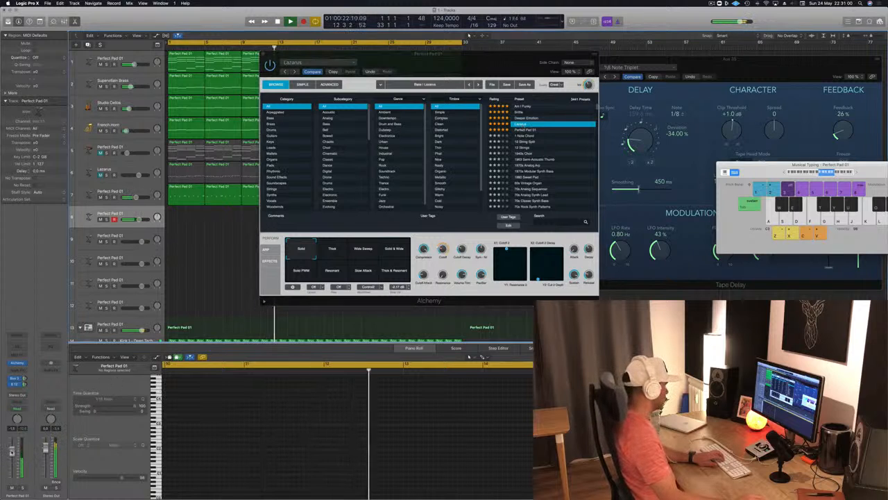
click(332, 250)
click(395, 250)
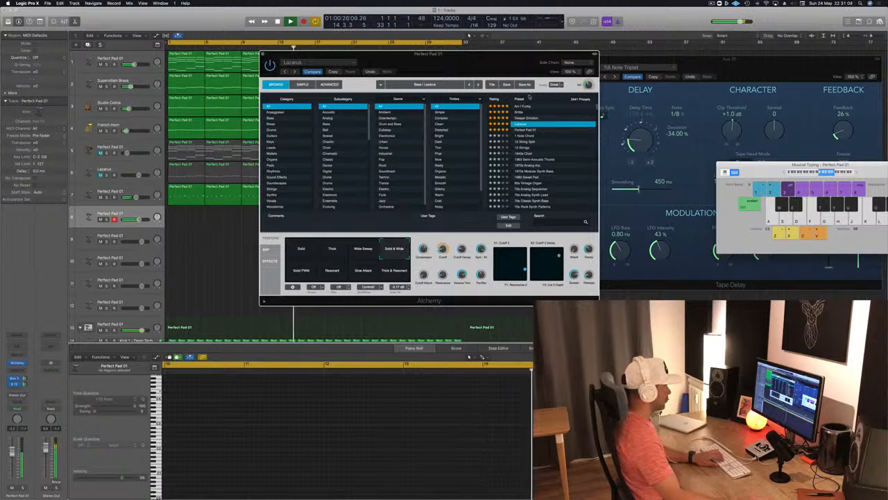
click(300, 250)
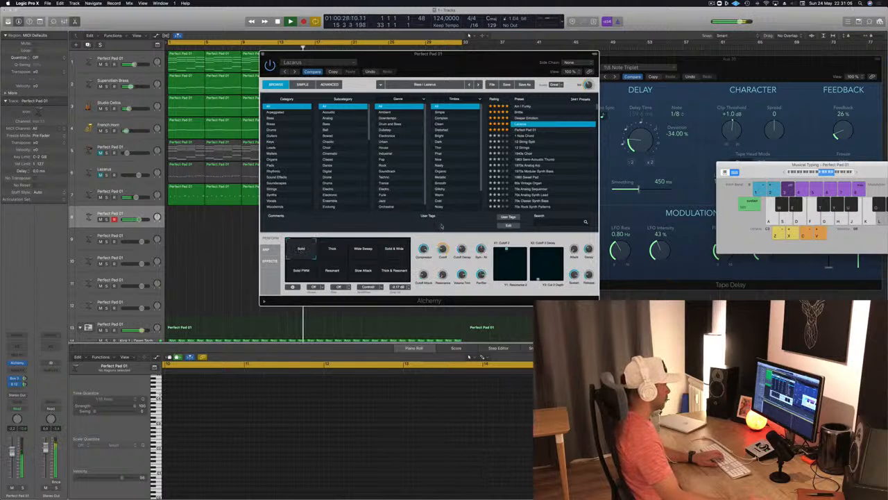
Load the 1 Note Chord preset on track 8, lower the track's volume and move the Alchemy window off the regions
click(529, 137)
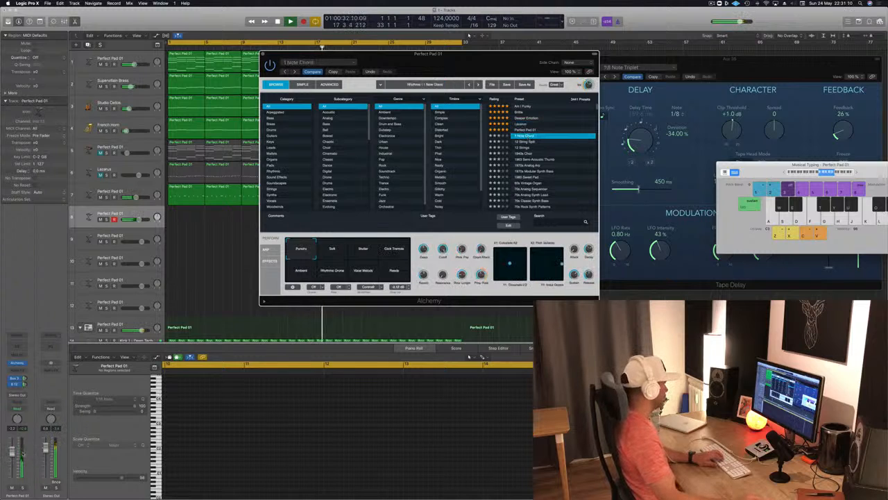
drag(12, 451, 11, 459)
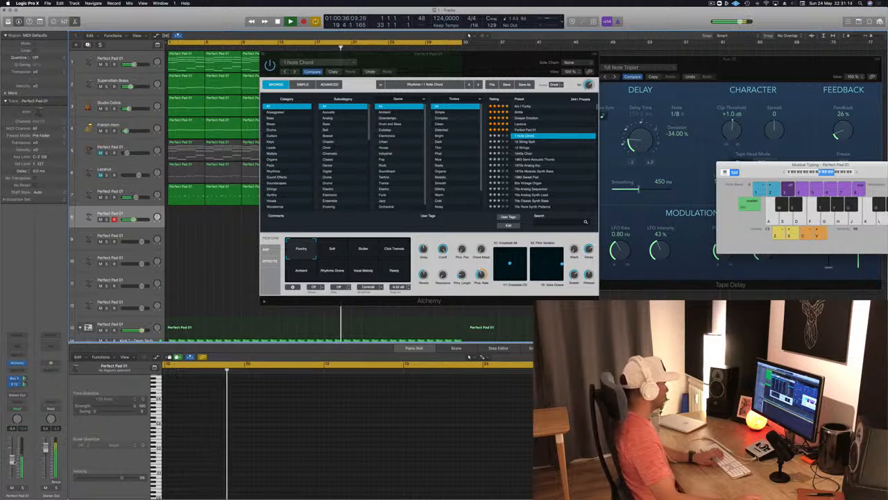
drag(456, 67, 610, 64)
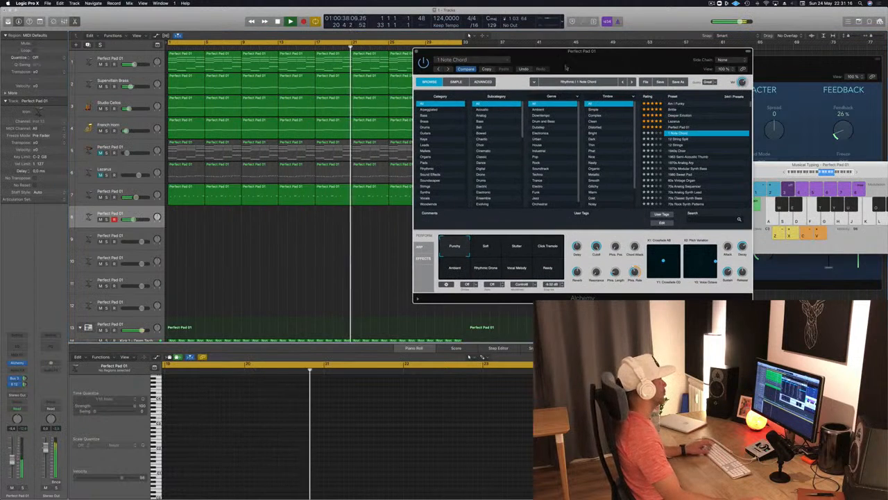
Copy the first four-bar chord region from track 1 to the start of track 8 and shorten its notes to brief stabs
drag(169, 68, 168, 223)
drag(205, 376, 406, 411)
key(space)
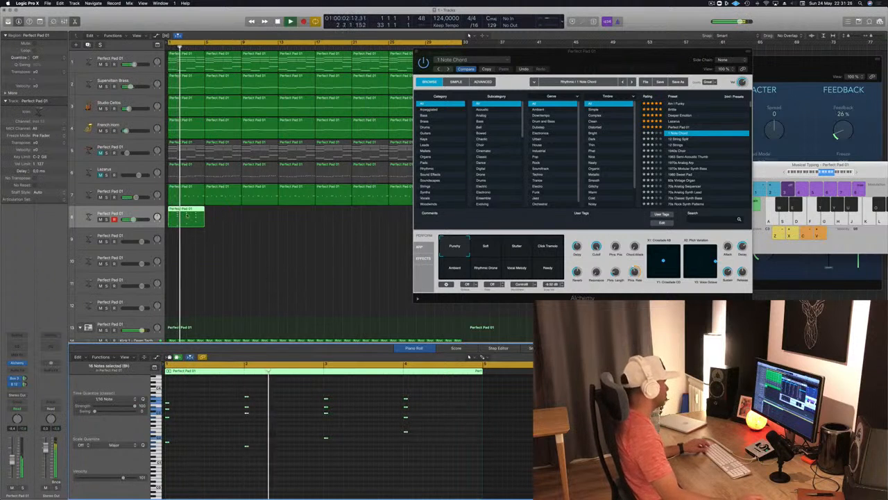
Fill all 32 bars of track 8 with copies of its chord region, replay from the start and select the Supervillain Brass track
drag(186, 217, 222, 216)
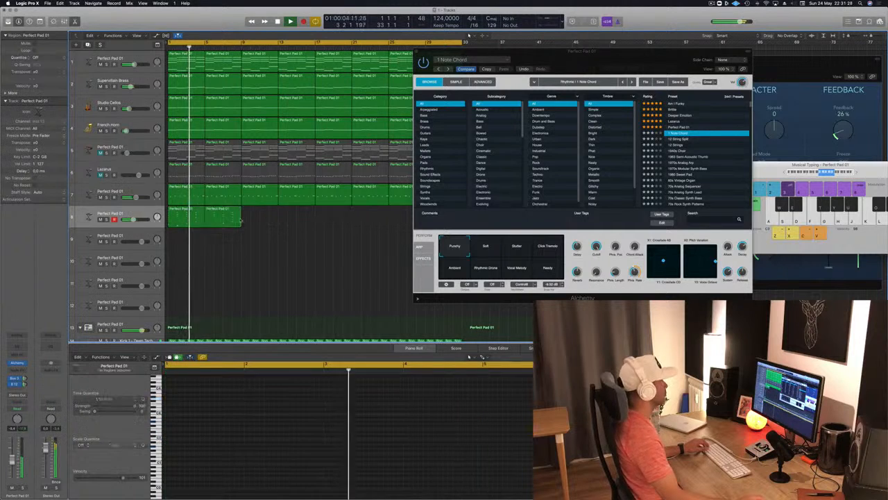
drag(557, 67, 751, 139)
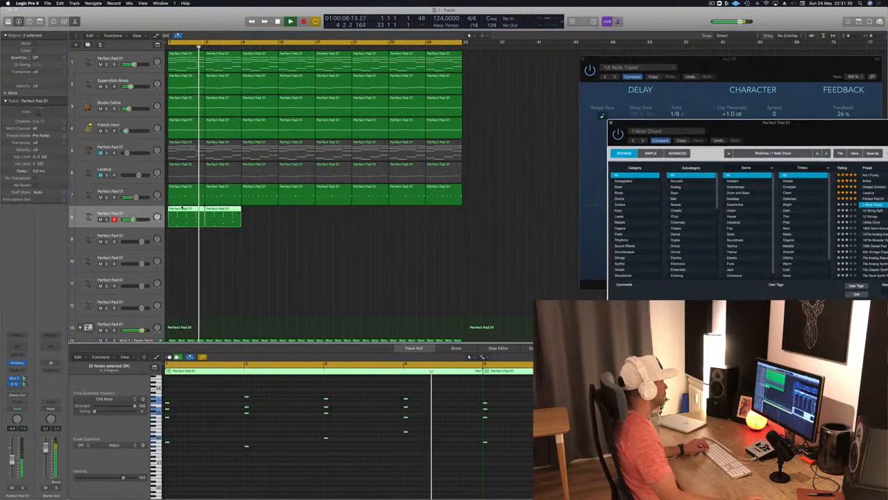
drag(183, 217, 256, 217)
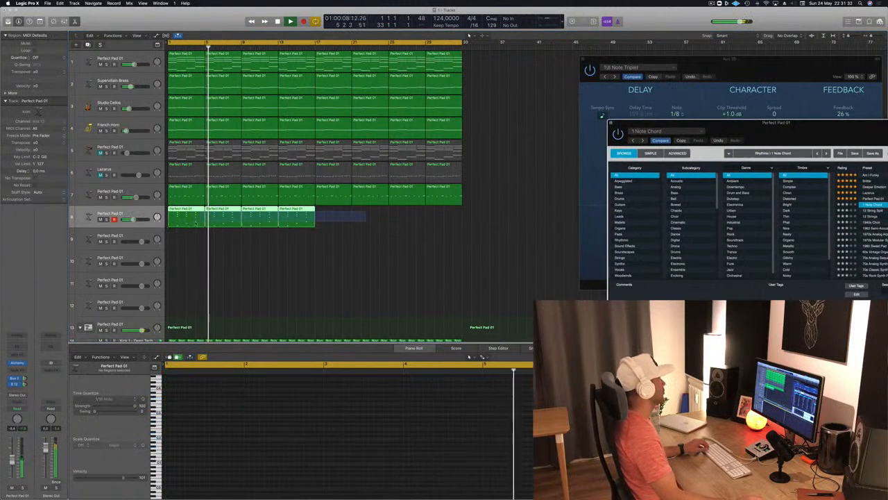
drag(190, 211, 336, 218)
key(Return)
click(136, 89)
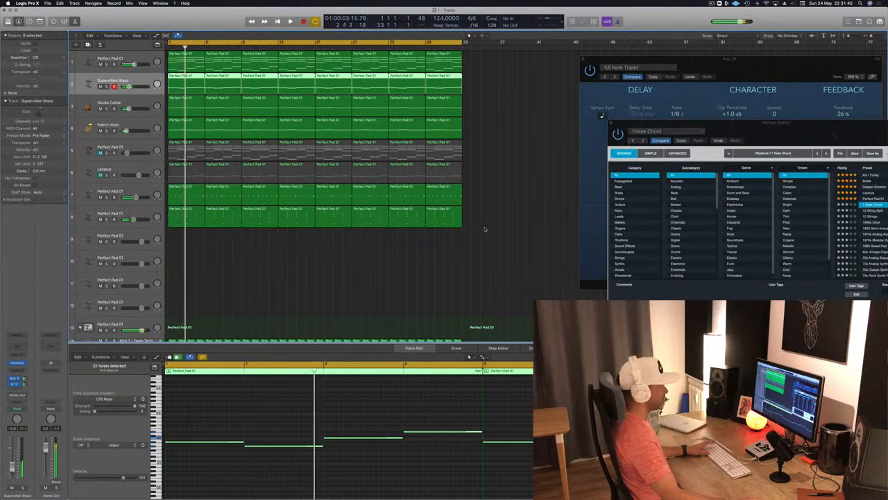
Load the Adding preset from the Keys category in track 8's Alchemy and select track 8
drag(755, 133, 484, 185)
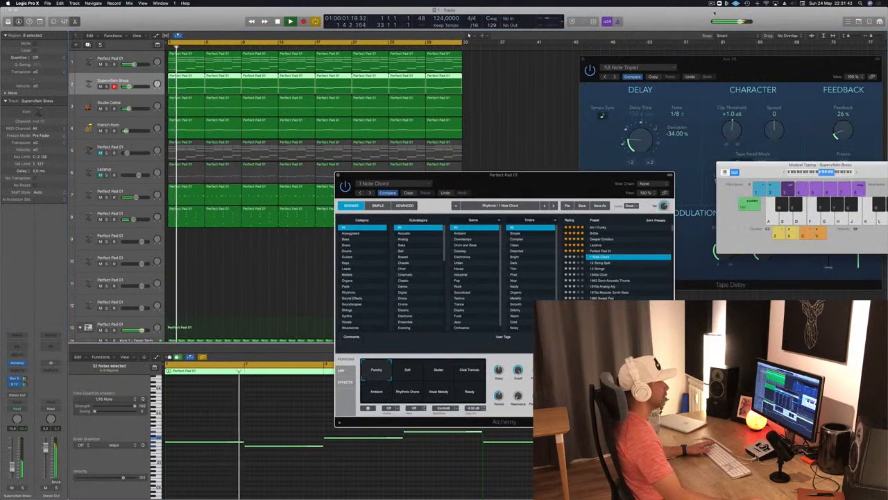
drag(532, 178, 525, 69)
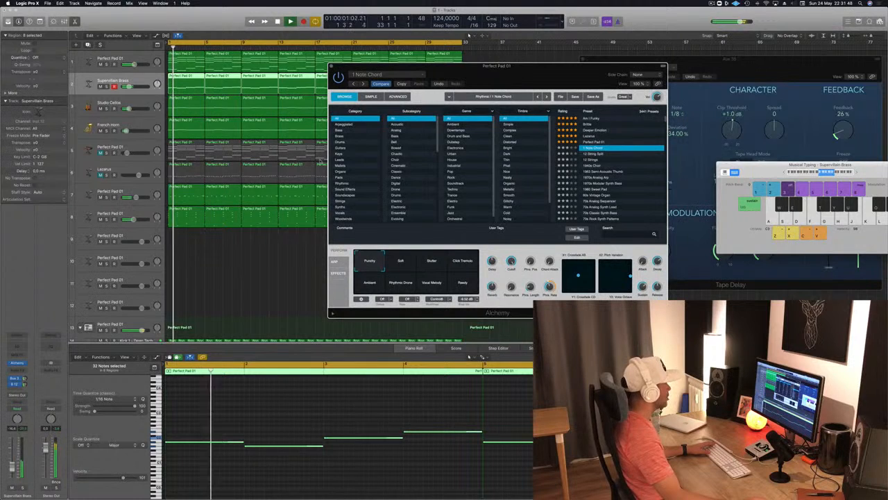
click(340, 153)
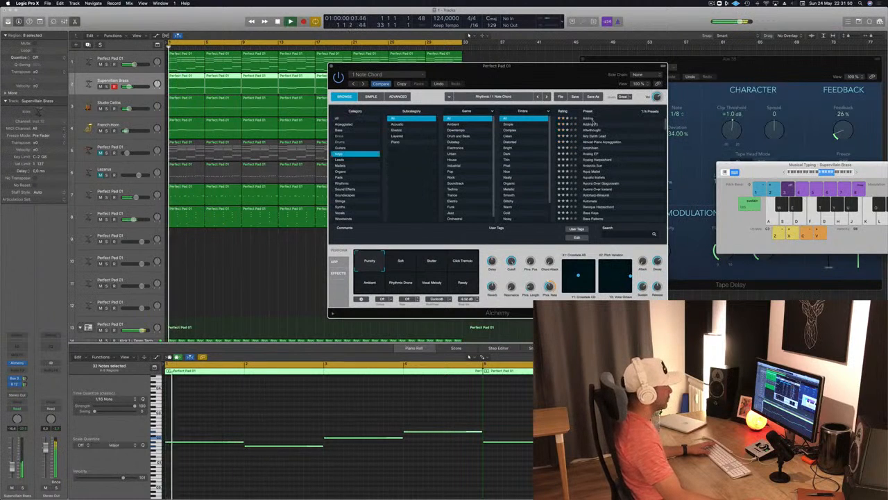
click(589, 118)
drag(528, 79, 500, 109)
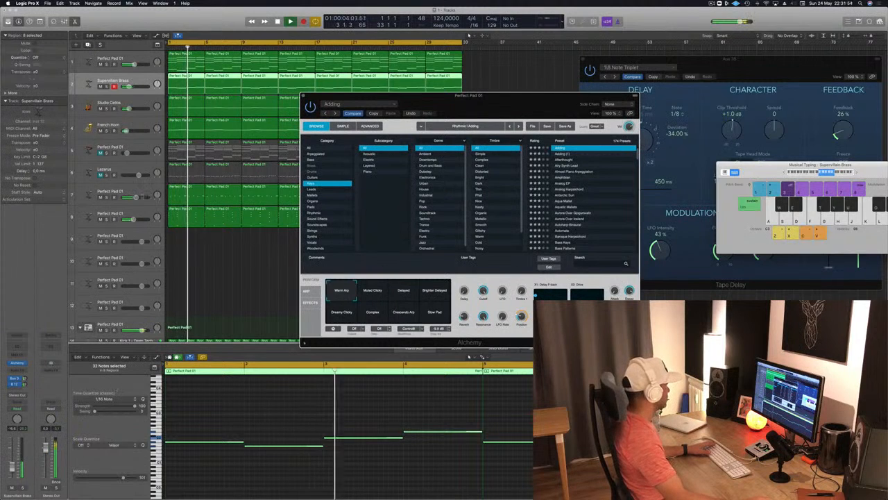
click(141, 217)
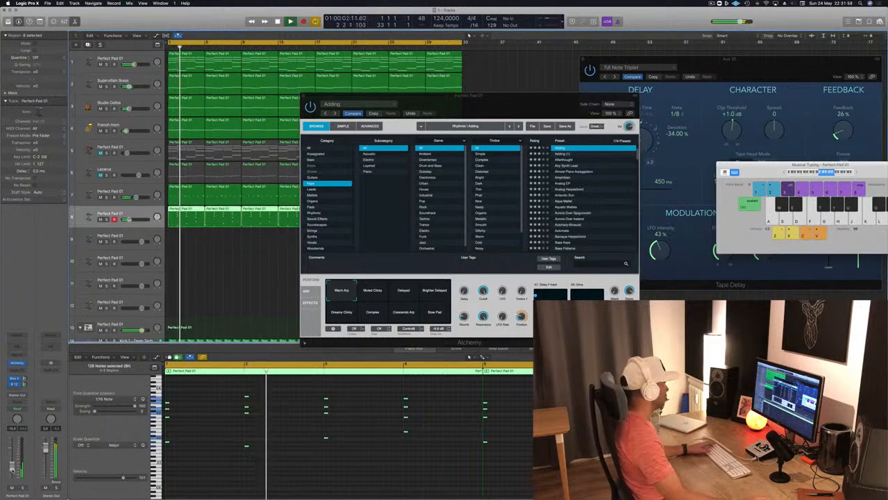
Load the Airy Synth Lead preset in track 8's Alchemy, adjust the track's volume and move the Alchemy window off the regions
click(565, 159)
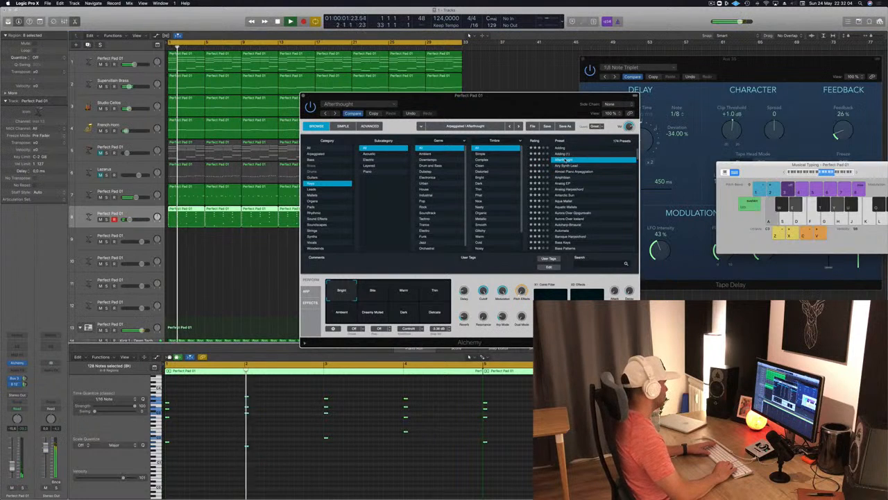
click(565, 165)
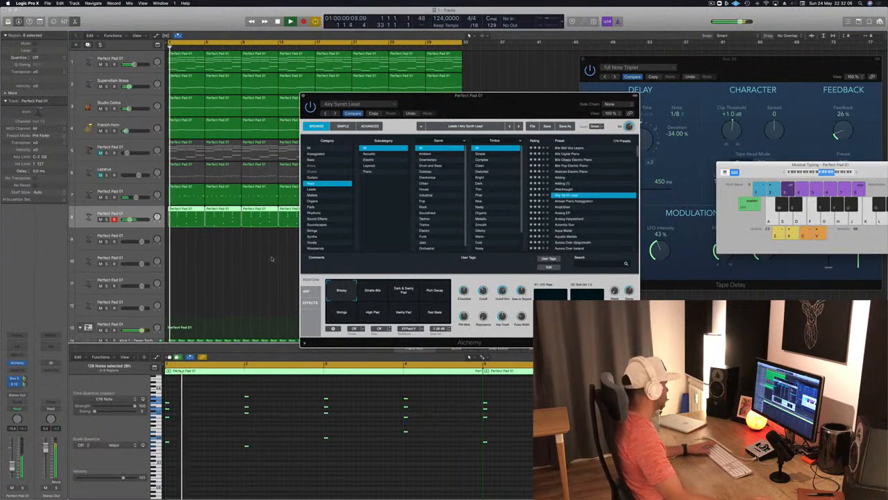
click(12, 468)
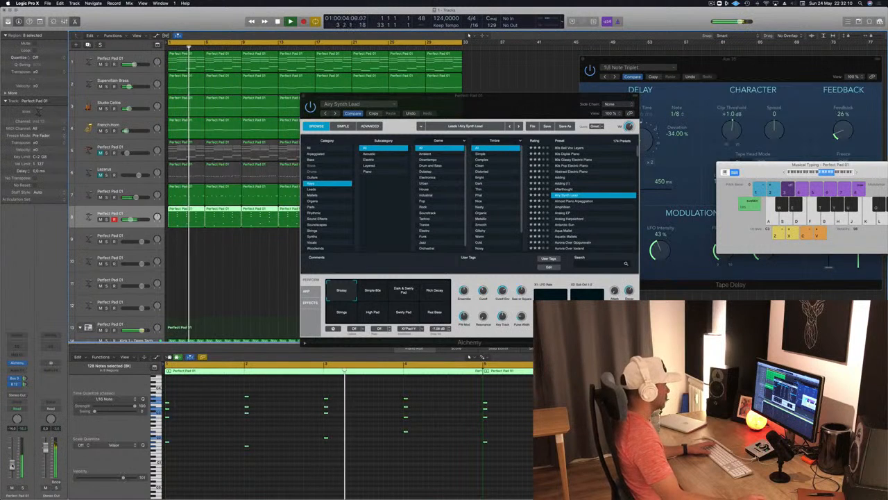
drag(535, 105, 643, 67)
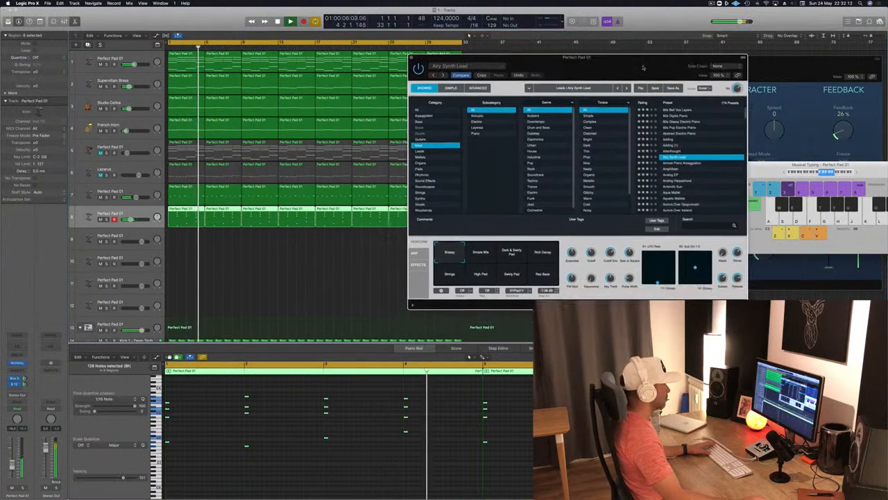
Audition the Airy Synth Lead preset's performance snapshots, from Simple 80s to Strings and High Pad, and return to the first one
click(480, 254)
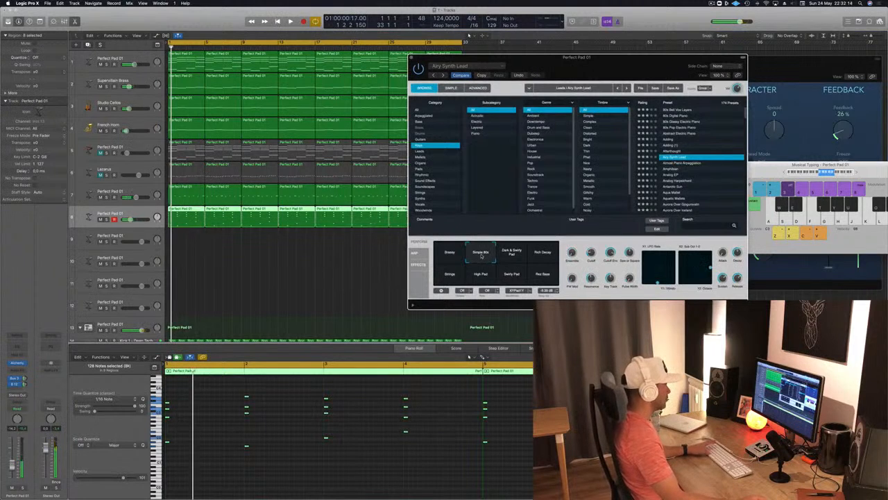
click(510, 254)
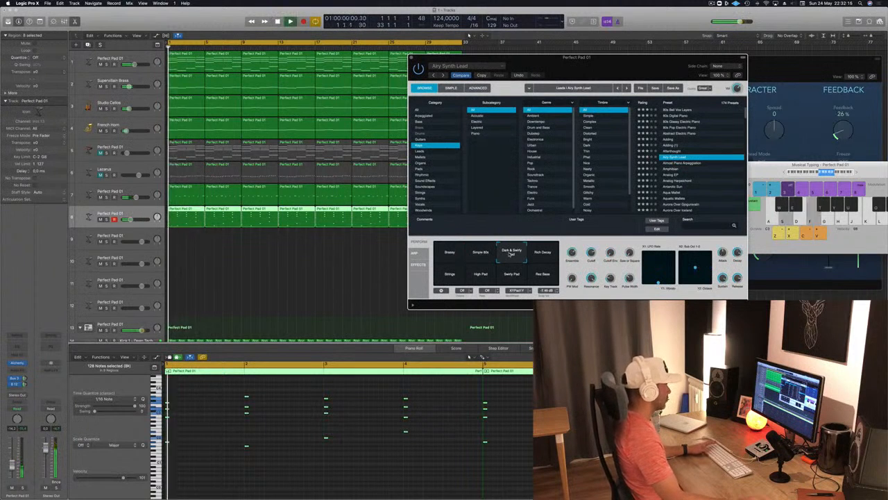
click(543, 254)
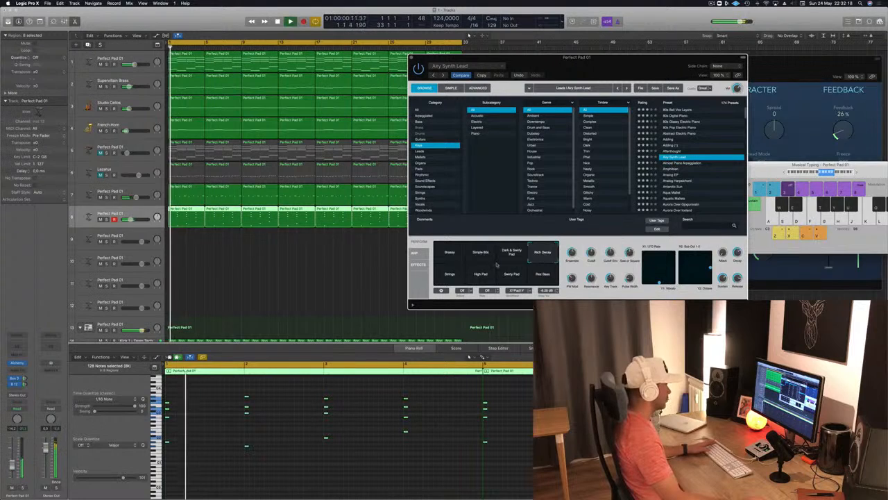
click(448, 276)
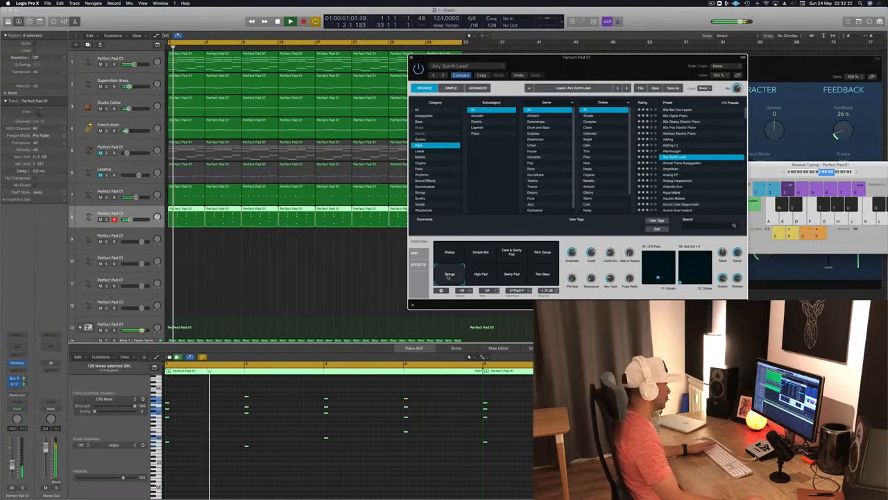
click(481, 274)
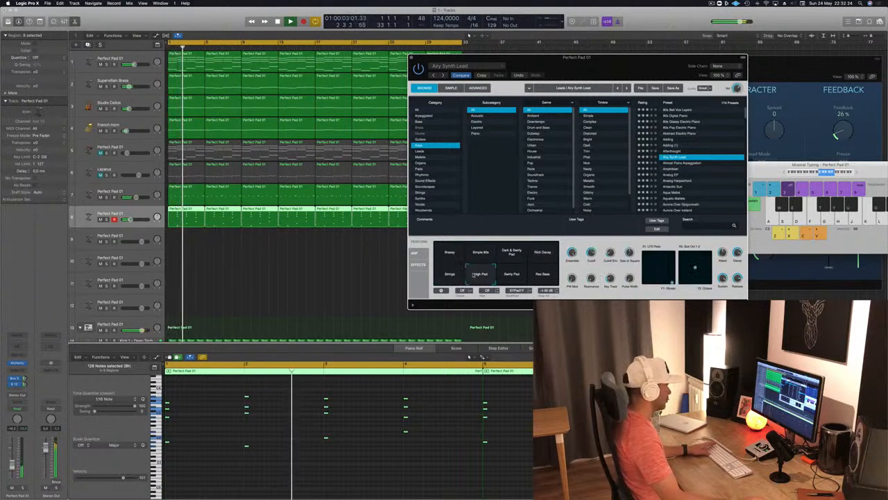
click(510, 274)
click(543, 275)
click(450, 254)
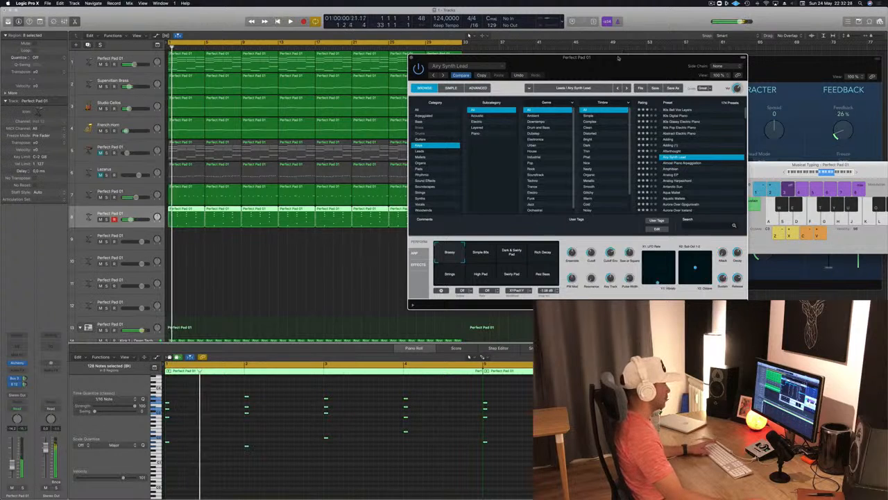
Reposition the Alchemy window and raise track 8's Bus 12 send to the tape delay
drag(620, 52, 409, 70)
drag(231, 68, 399, 67)
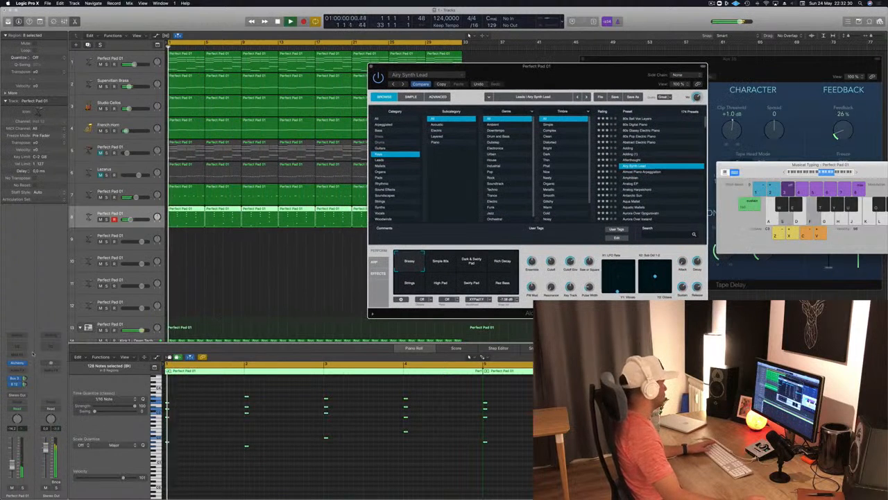
drag(25, 379, 27, 373)
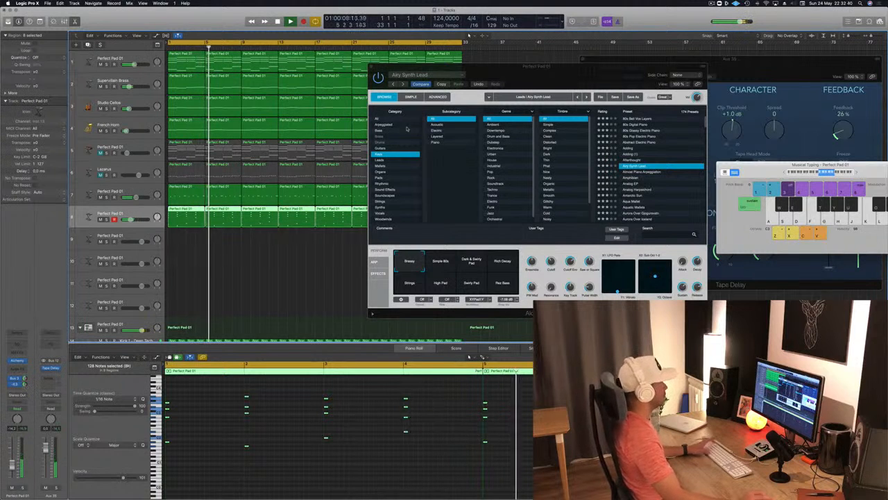
Transpose all chord-stab notes on track 8 down one octave and replay from the start
click(279, 446)
key(Return)
key(super+a)
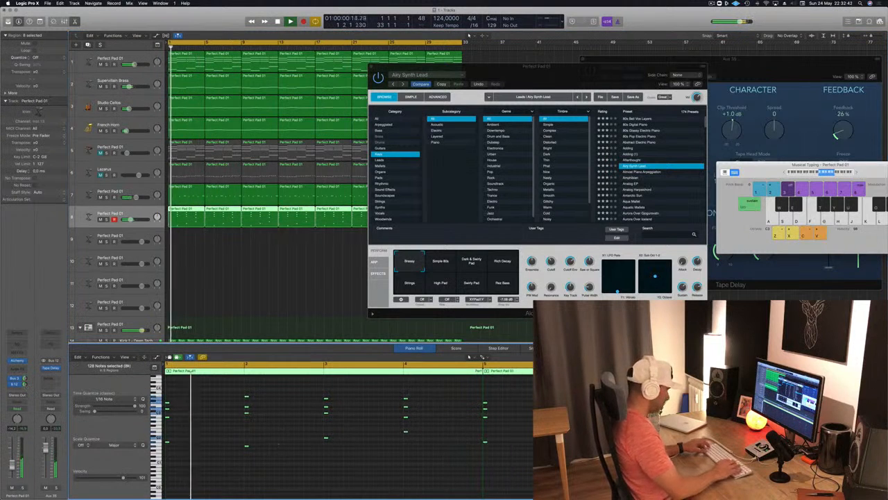
key(alt+shift+Down)
key(Return)
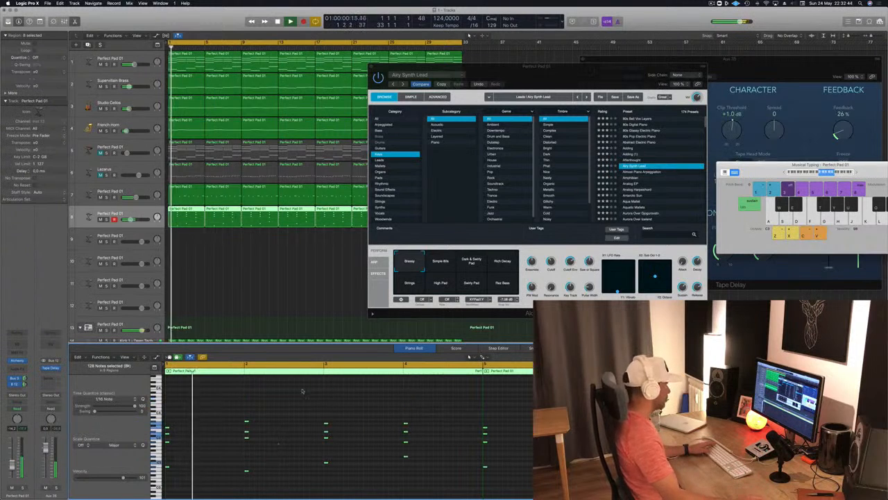
Close track 8's Alchemy window and deselect the track's regions
drag(569, 68, 483, 103)
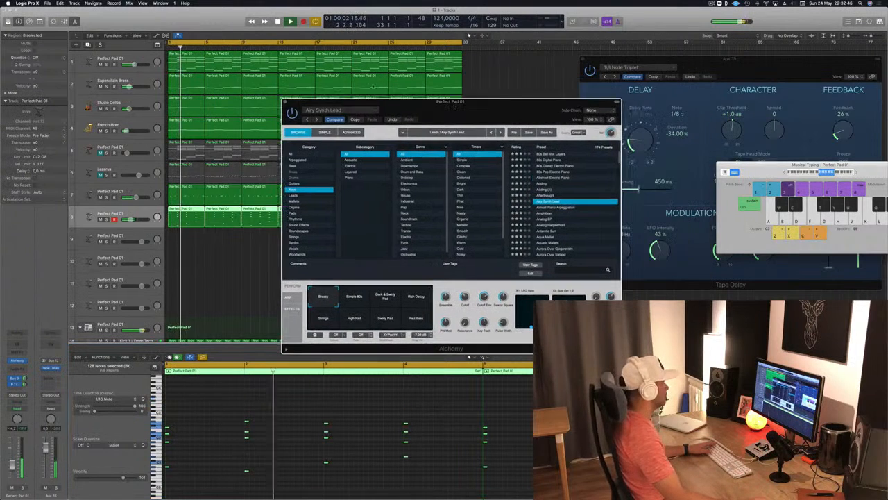
click(285, 102)
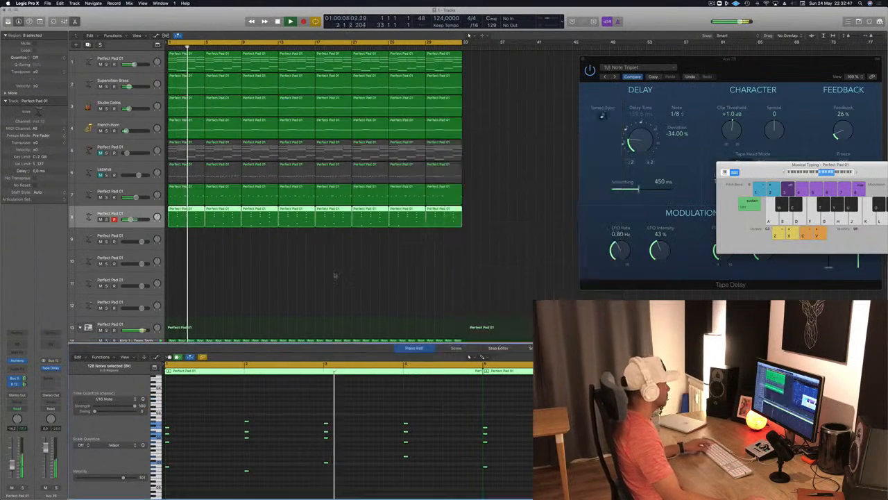
click(272, 303)
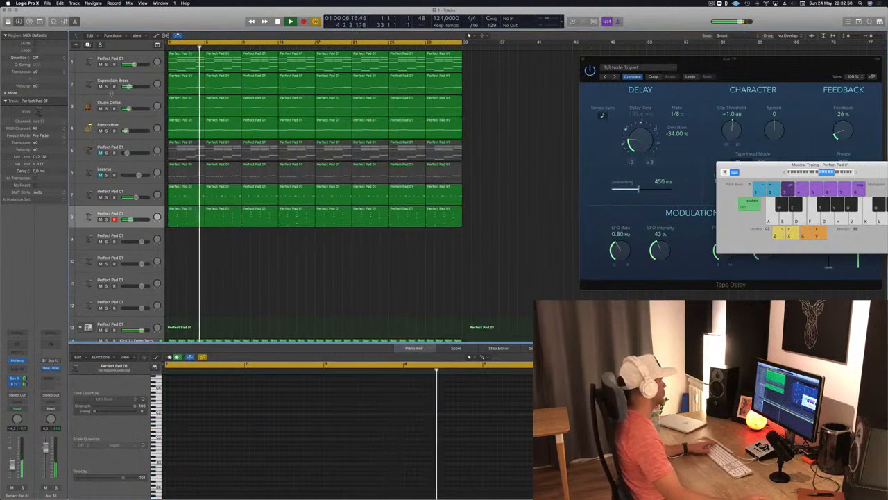
Mute the Studio Cellos and French Horn tracks, unmute and select the Lazarus track and replay from the start
drag(101, 109, 101, 131)
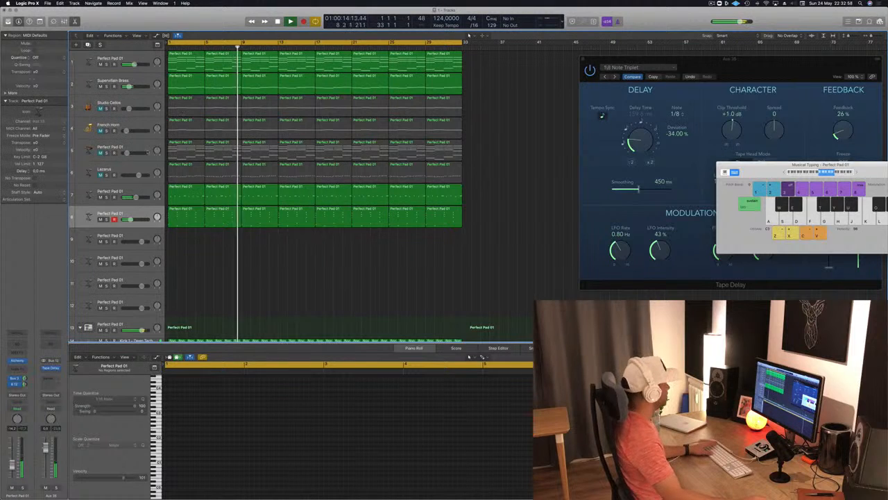
click(119, 170)
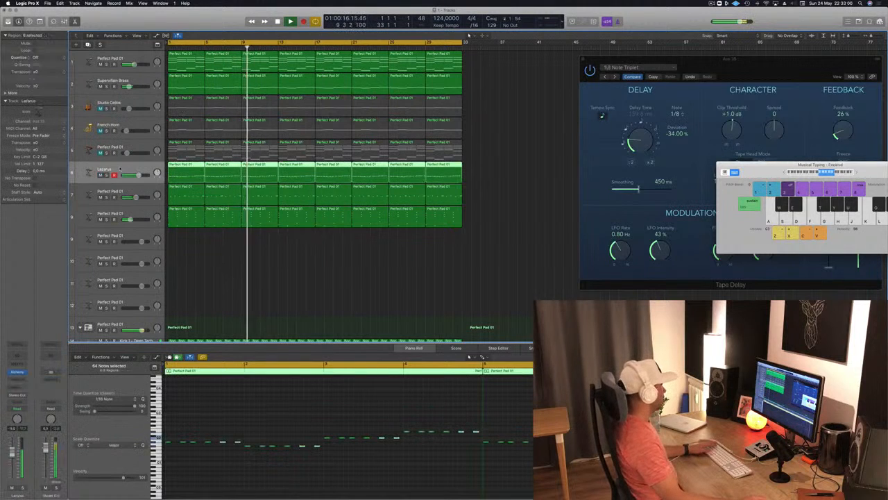
key(space)
key(space)
key(space)
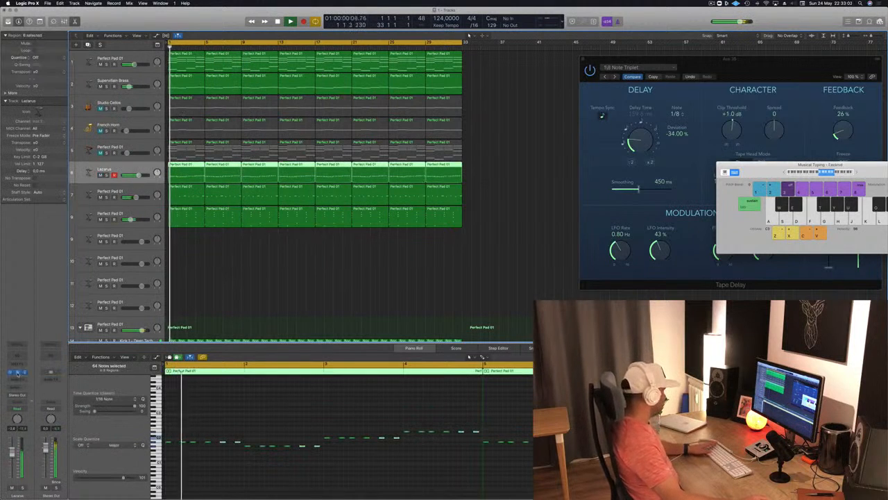
Insert a stereo Compressor on the Lazarus track, set its side chain to Bus 11 (SIDECHAIN) and show its side-chain settings
click(19, 379)
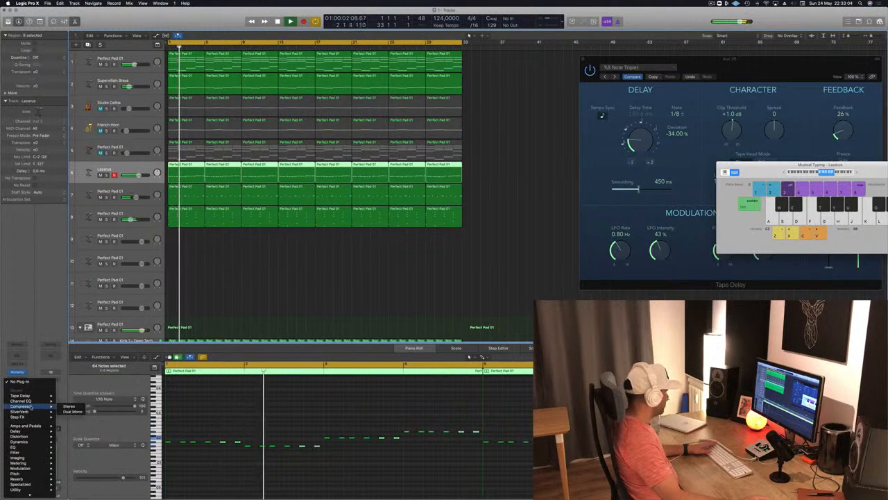
click(67, 407)
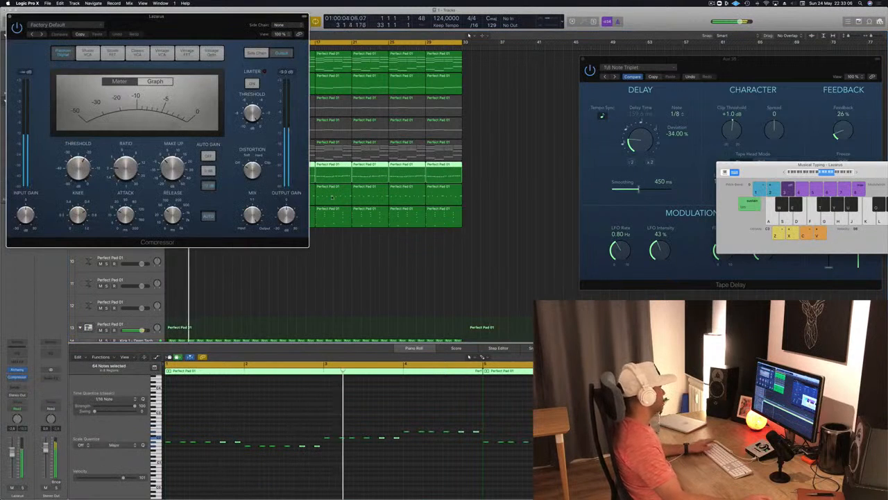
drag(226, 32, 401, 99)
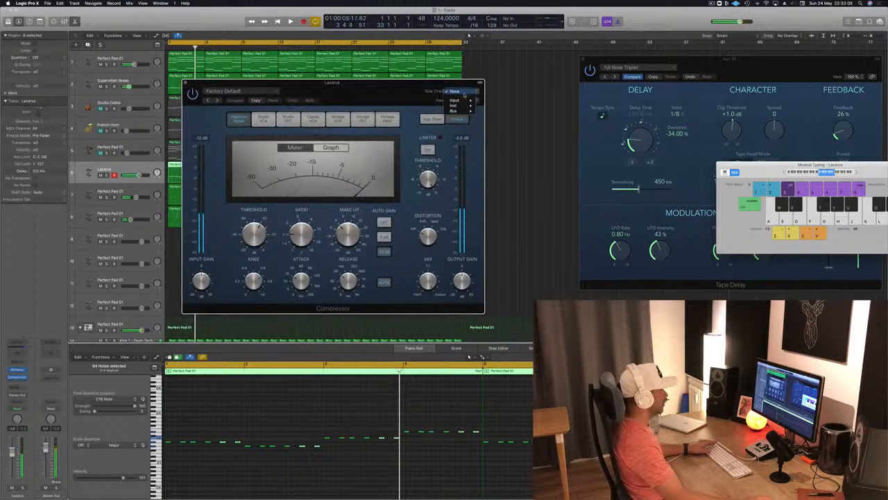
mouse_move(463, 111)
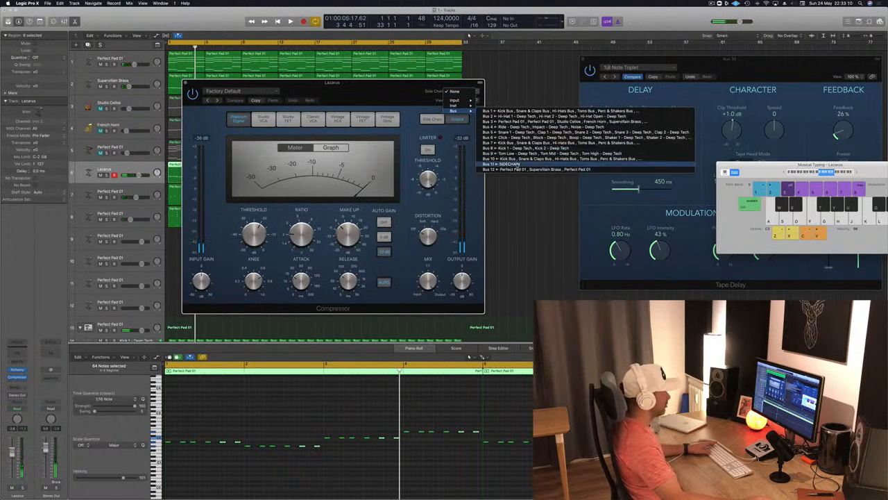
click(513, 164)
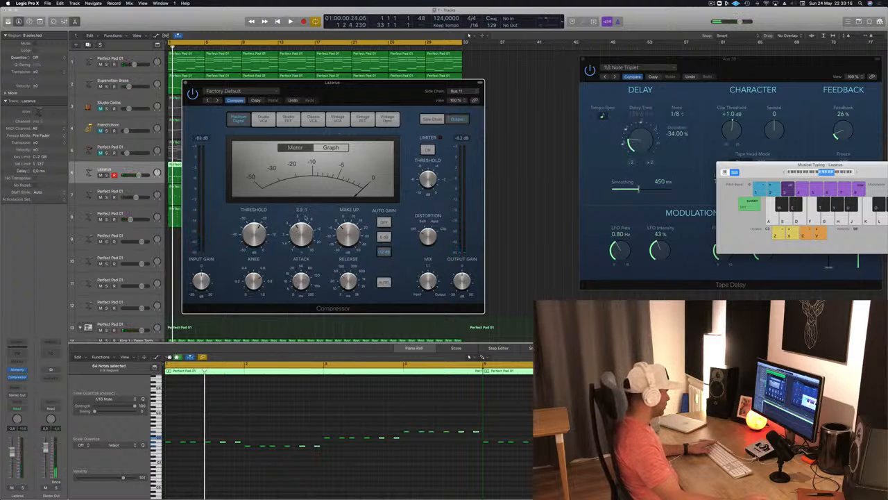
key(space)
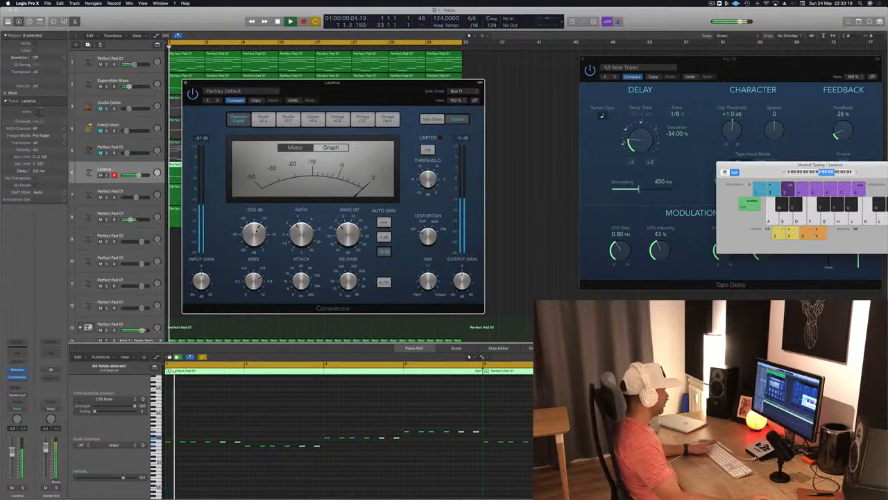
click(440, 122)
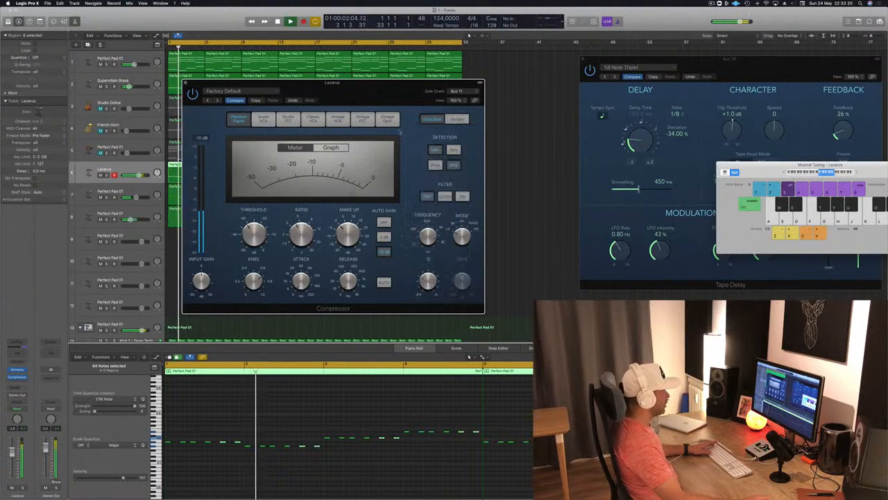
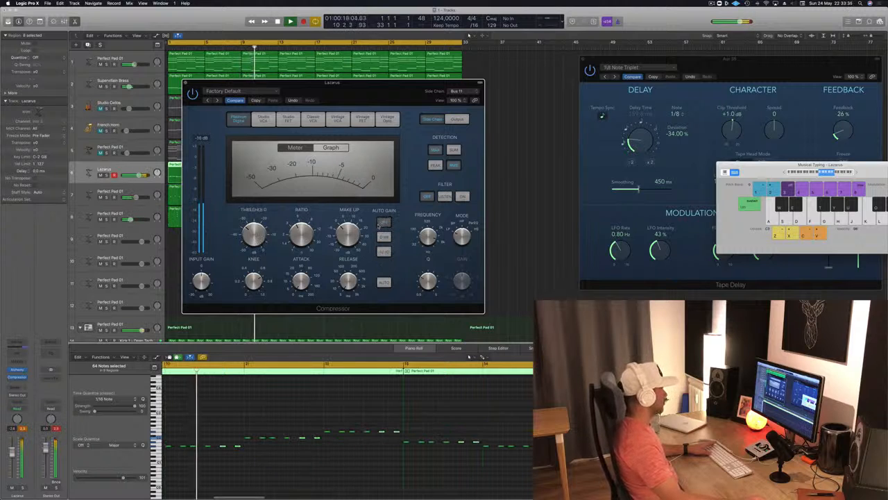
Close the Lazarus track's Compressor window and replay the project from the start
drag(374, 91, 486, 104)
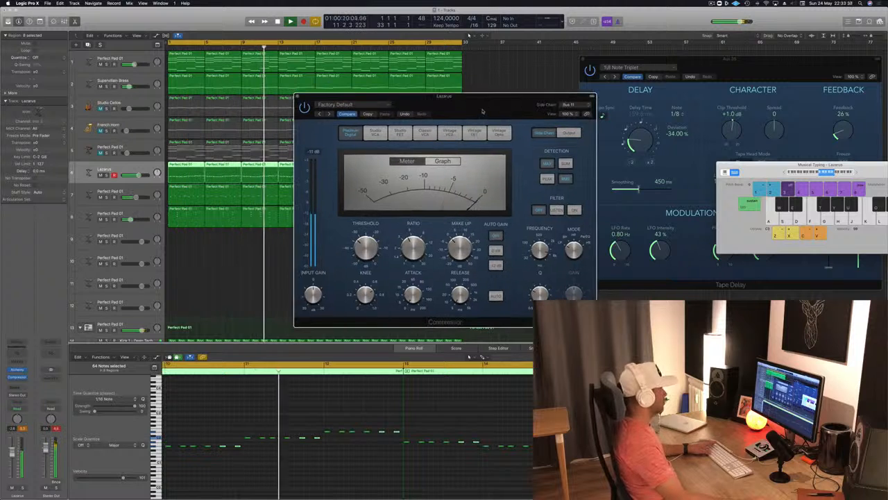
click(297, 97)
key(Return)
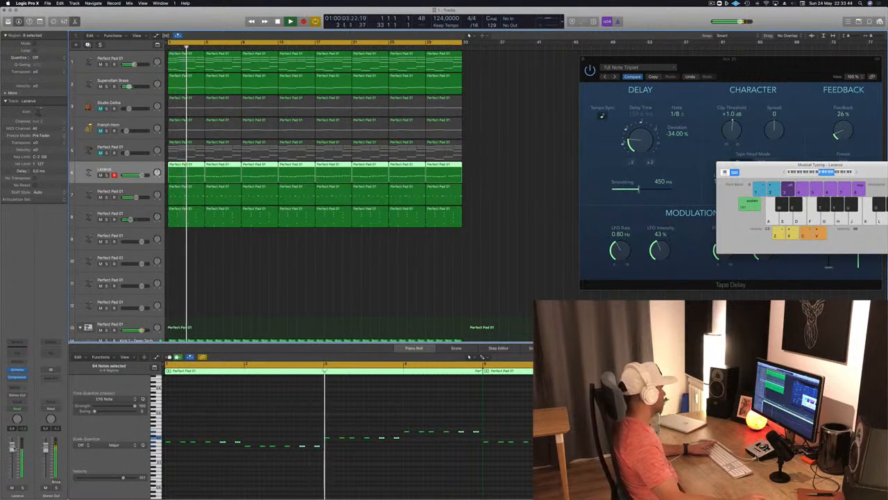
key(Return)
Add a second stereo Compressor to the Lazarus track with the Vintage Opto model and a threshold of -33.5 dB, and close its window
click(18, 377)
mouse_move(31, 395)
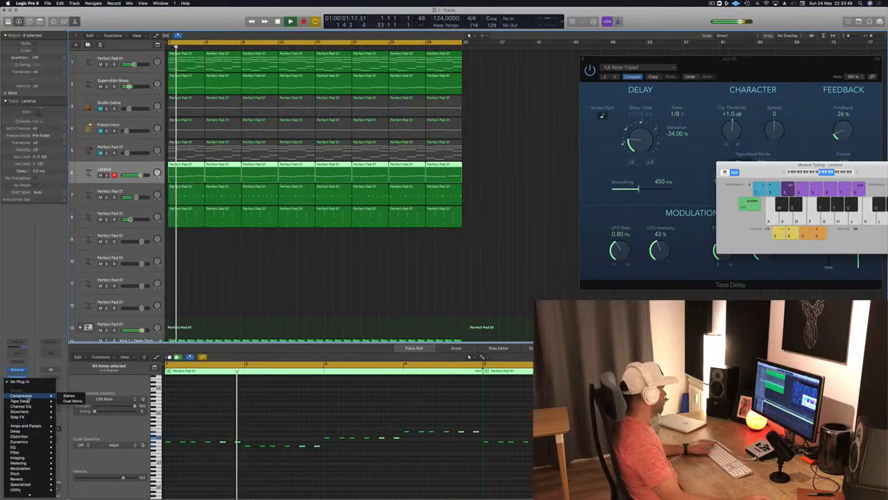
click(68, 396)
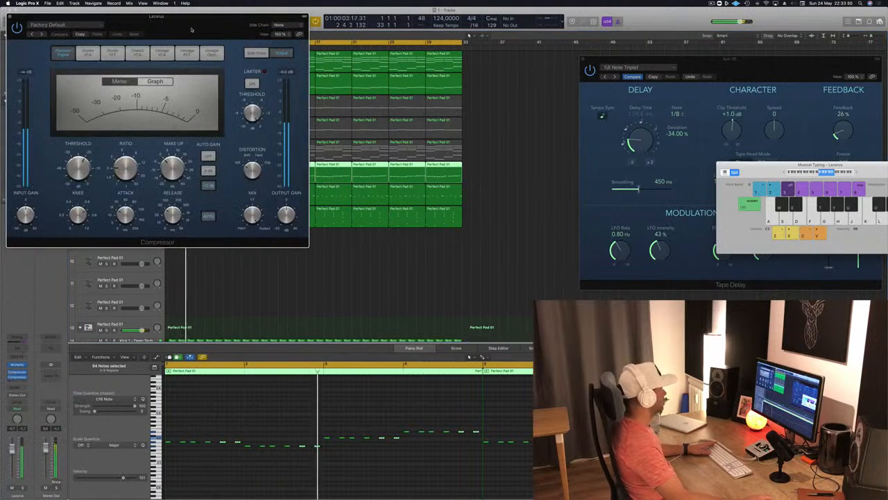
click(257, 82)
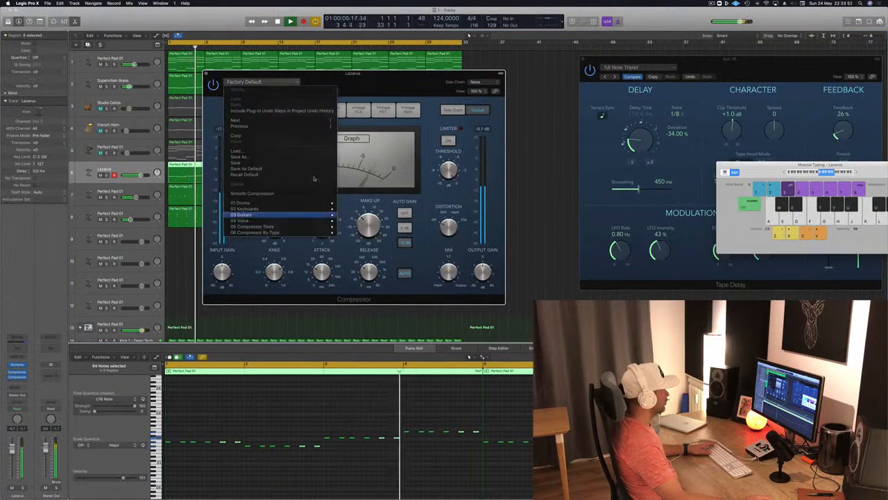
click(397, 116)
click(408, 109)
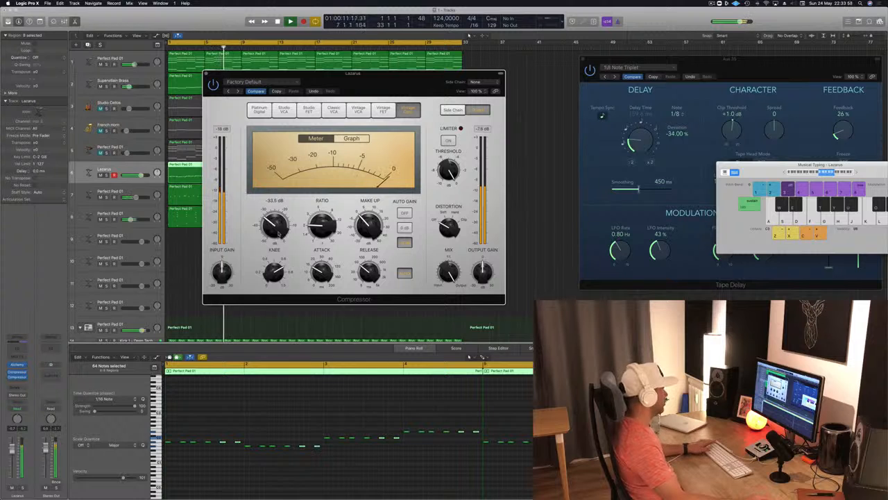
key(super+w)
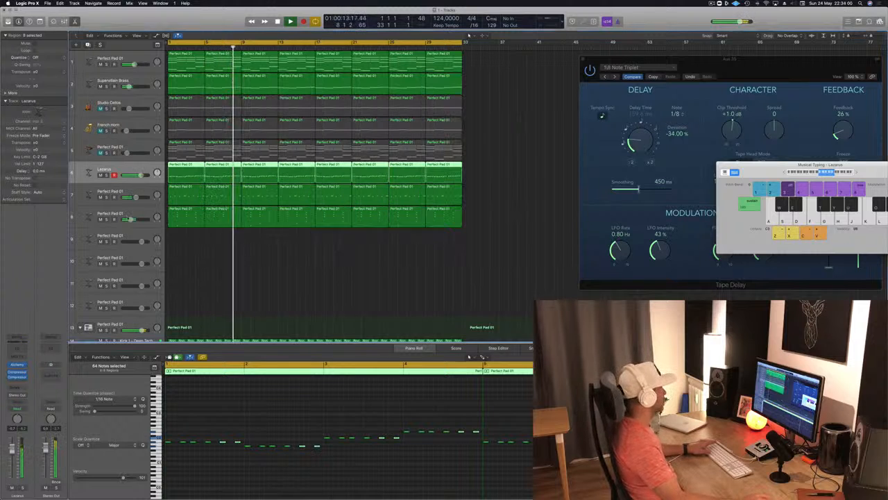
Replay from the start, lowering the Lazarus track's volume and unmuting Perfect Pad track 5, with no regions left selected
key(Return)
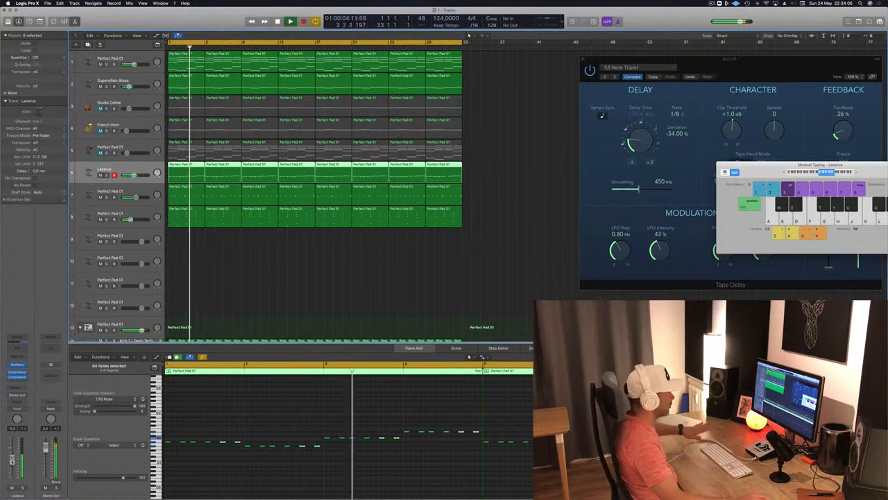
click(220, 287)
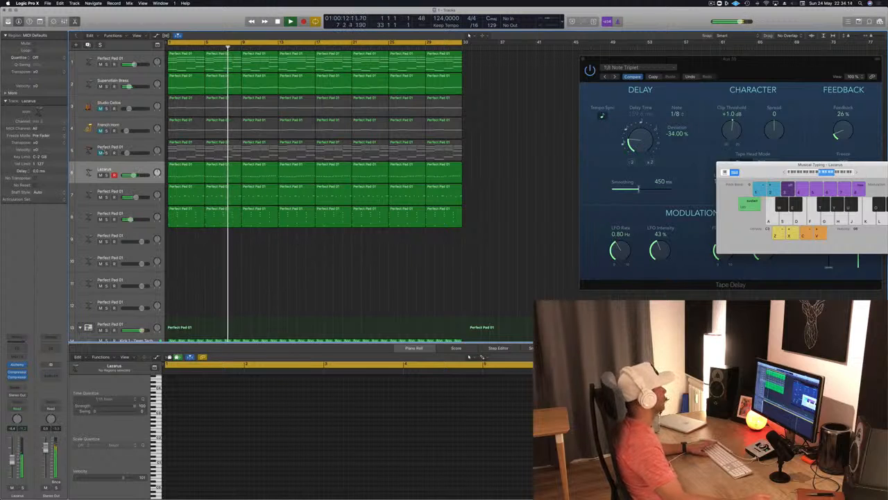
key(Up)
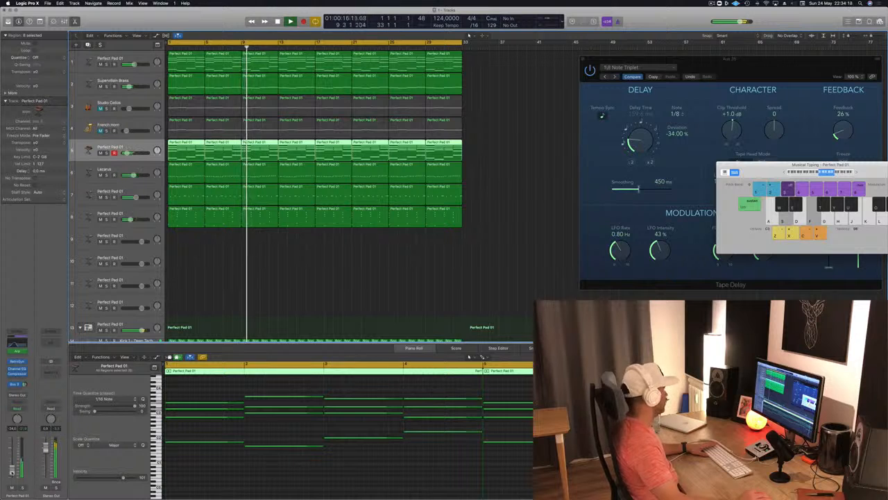
click(349, 308)
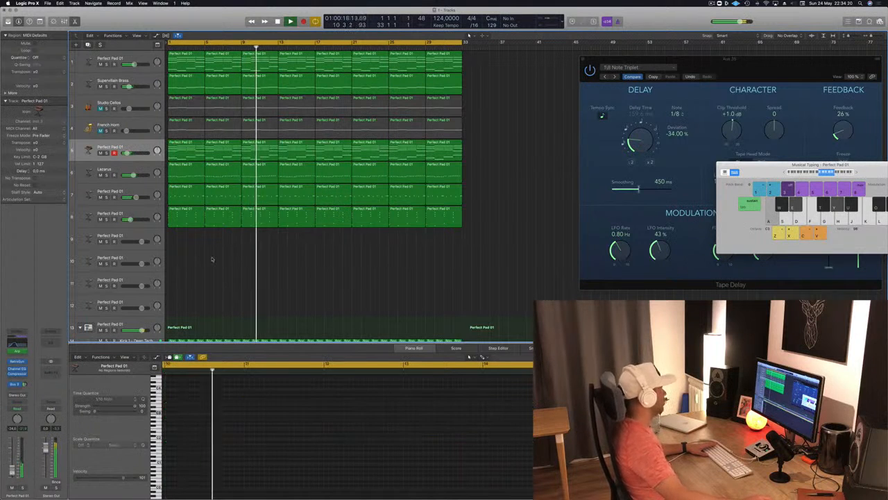
Audition tracks 7 and 8 in solo from the start, briefly adding track 1 for comparison
click(184, 189)
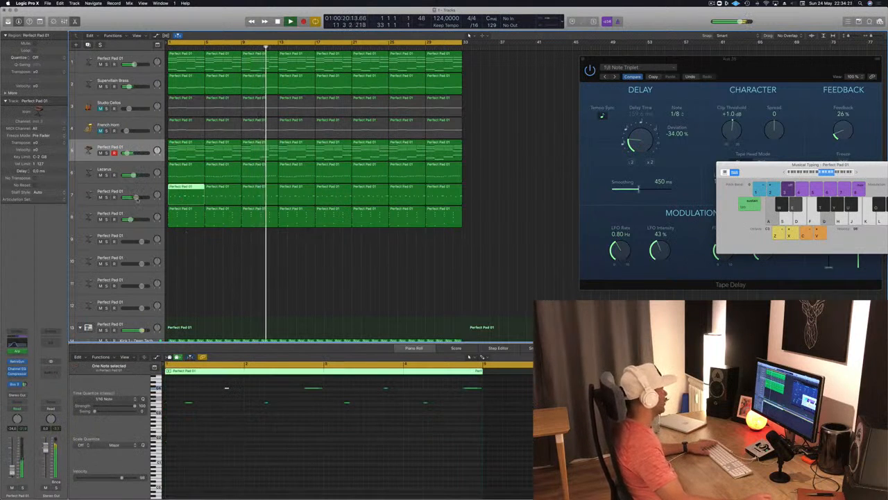
click(104, 217)
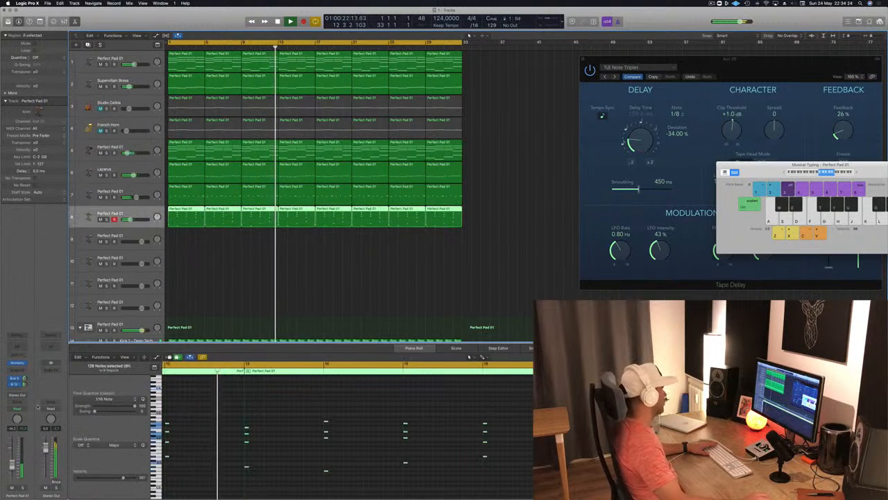
key(Return)
click(106, 197)
click(107, 220)
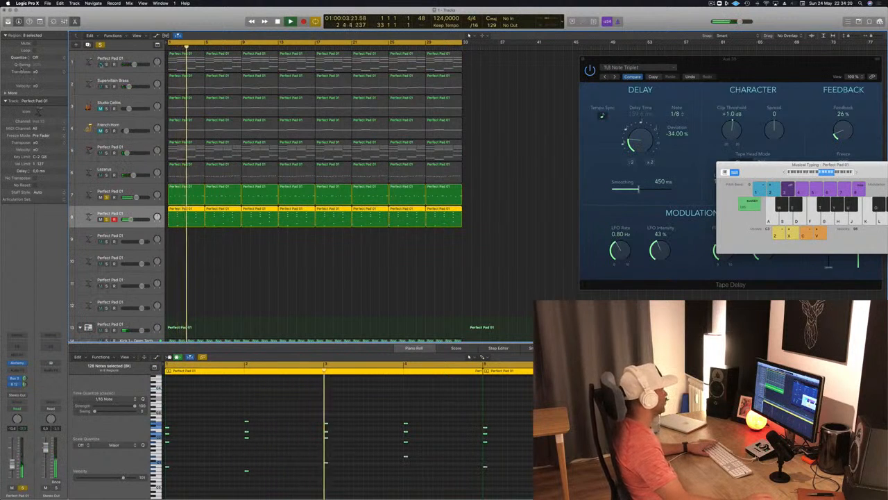
click(106, 64)
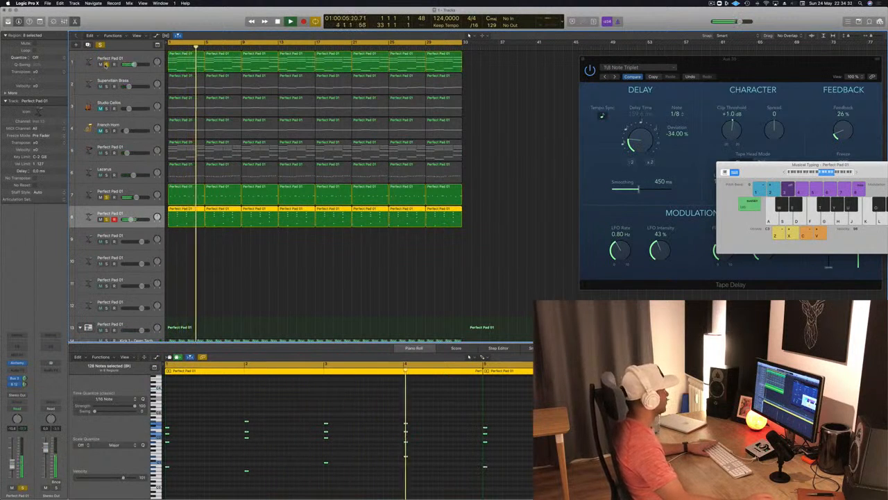
click(106, 64)
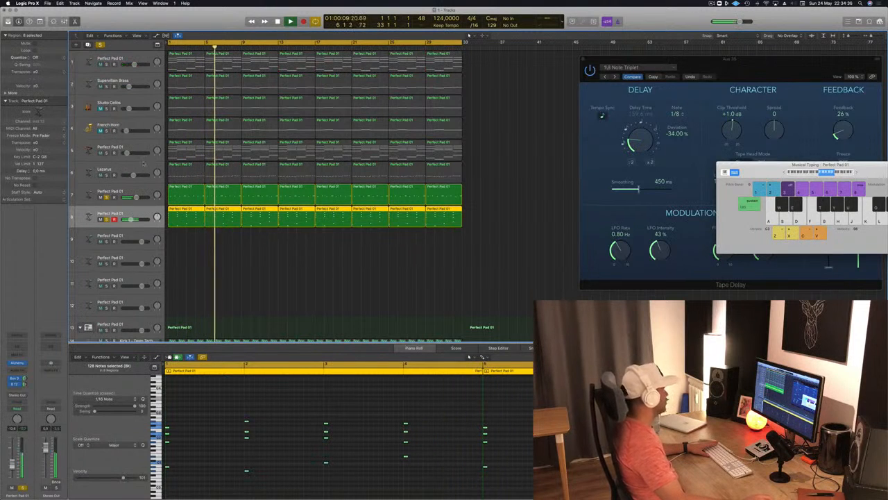
Add the Lazarus, Kick 1 and Perfect Pad track 5 to the soloed tracks to hear them together
click(107, 175)
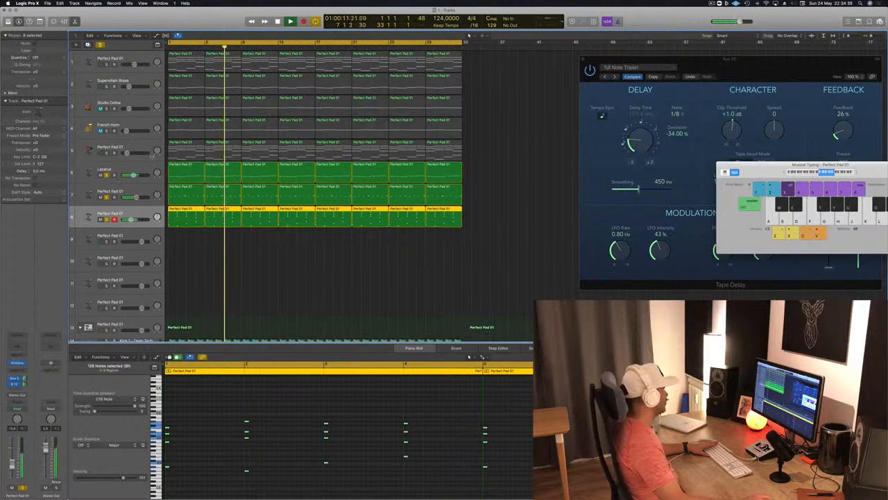
scroll(180, 239, down, 3)
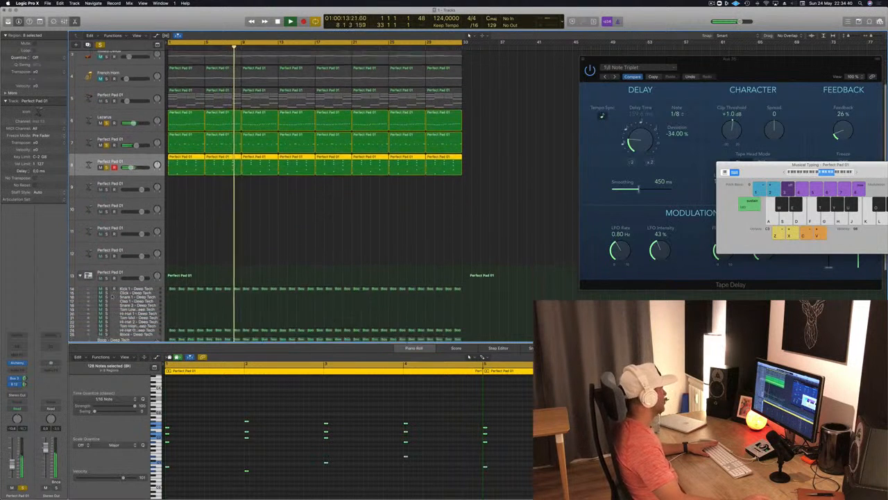
click(106, 281)
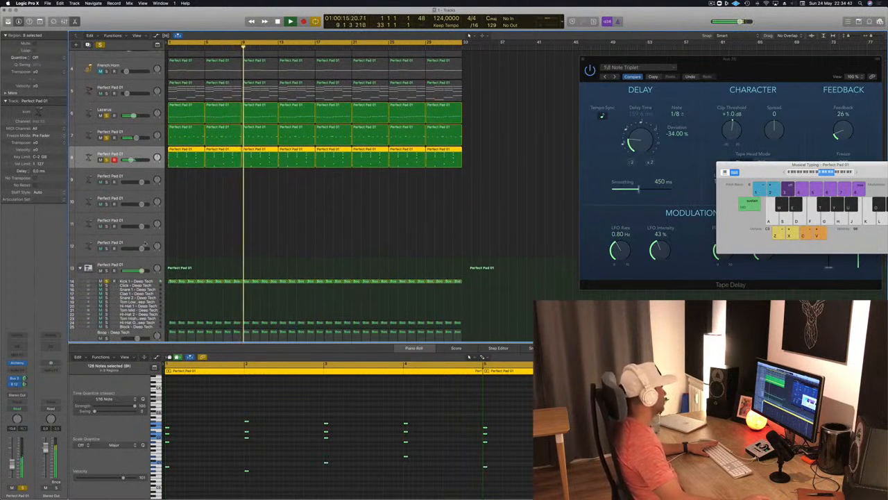
scroll(232, 224, up, 3)
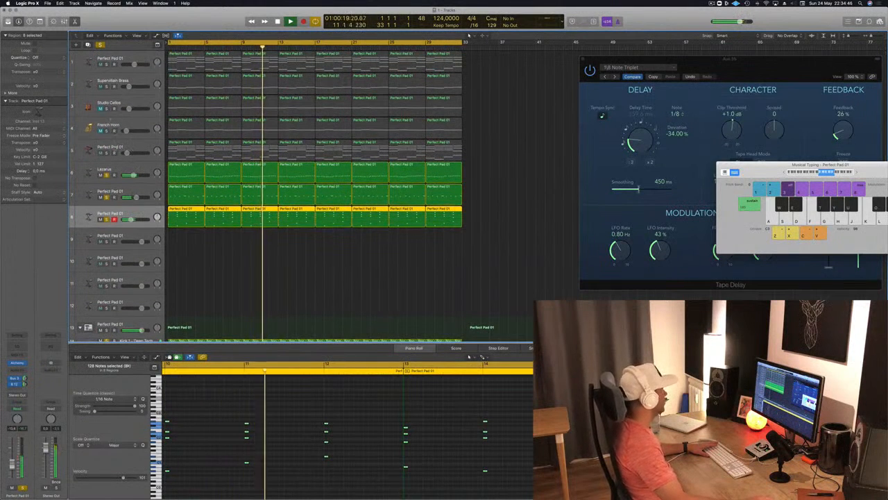
click(107, 153)
click(140, 147)
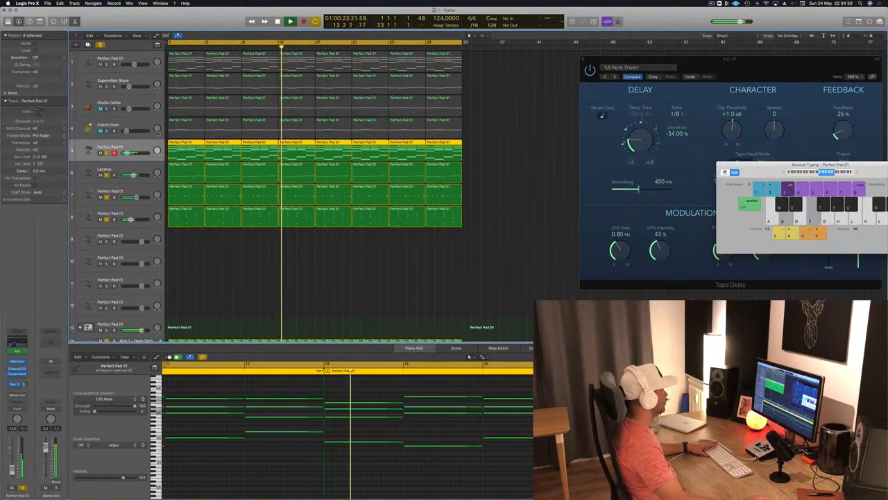
Clear all solos, replay the full mix from the start and select track 8 with its regions deselected
click(100, 45)
key(Return)
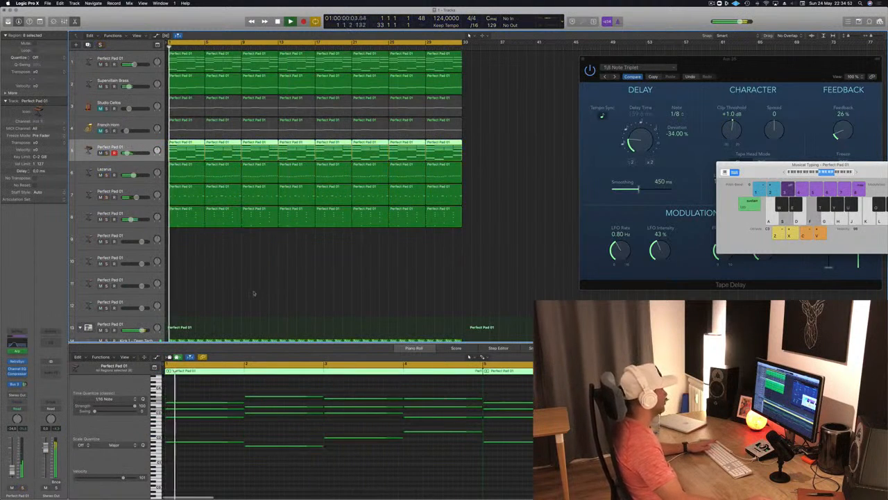
scroll(255, 294, down, 5)
scroll(271, 245, up, 5)
scroll(174, 232, up, 2)
click(107, 213)
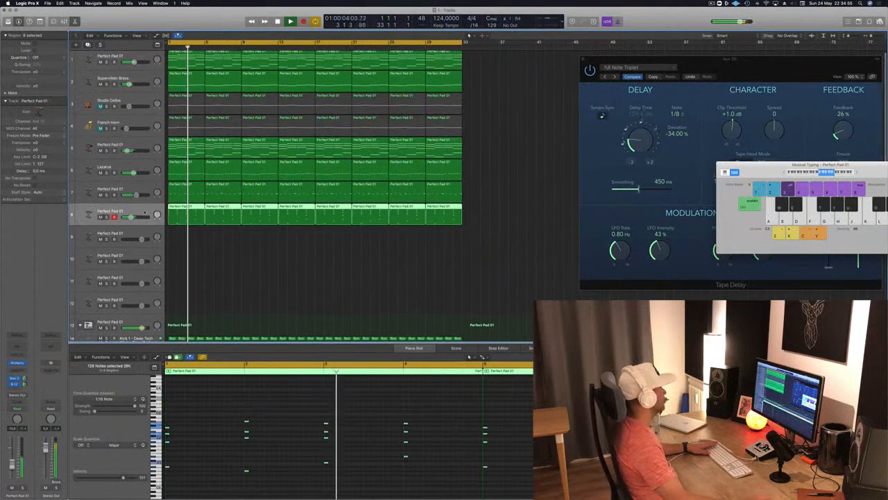
click(295, 258)
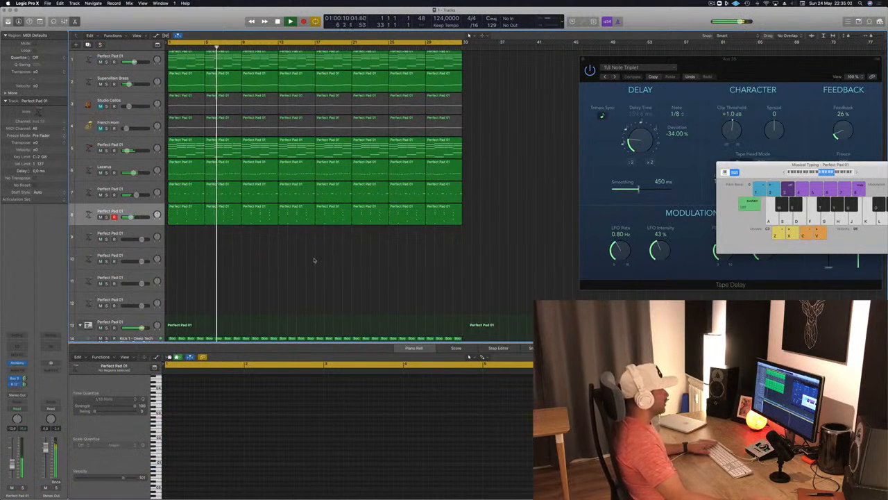
click(711, 4)
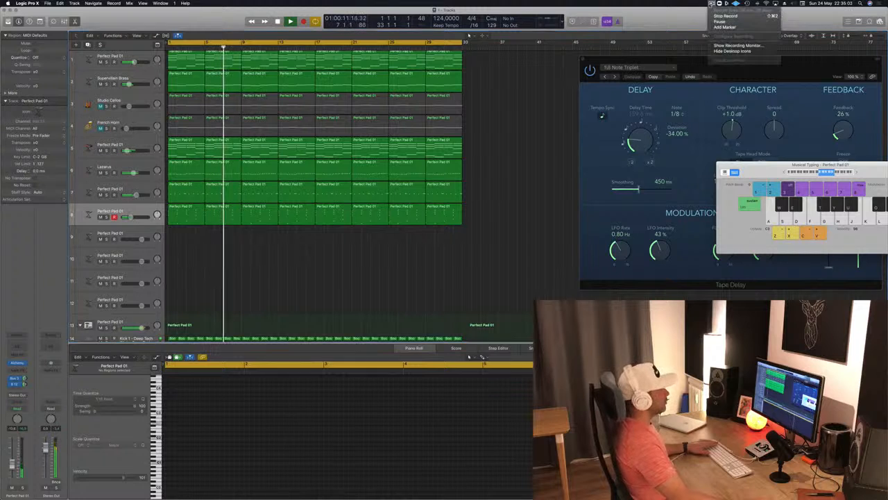
click(508, 226)
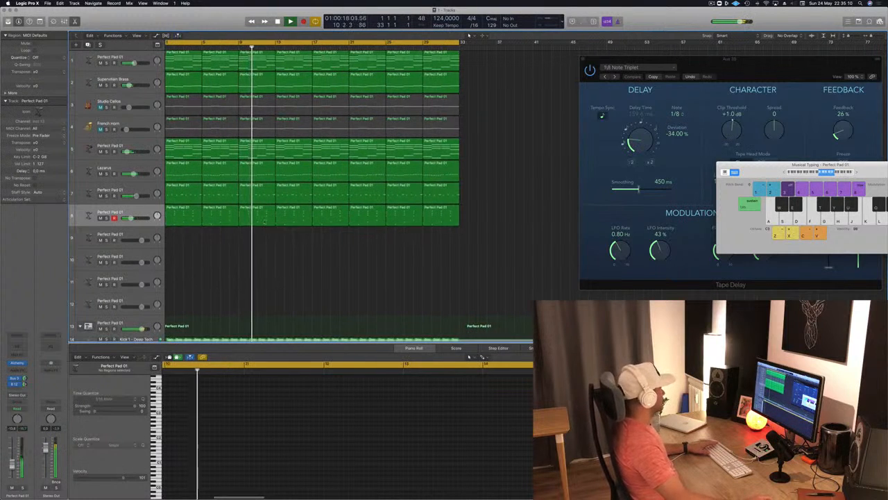
Audition track 5 briefly in solo, and mute Perfect Pad tracks 5 and 1
click(106, 151)
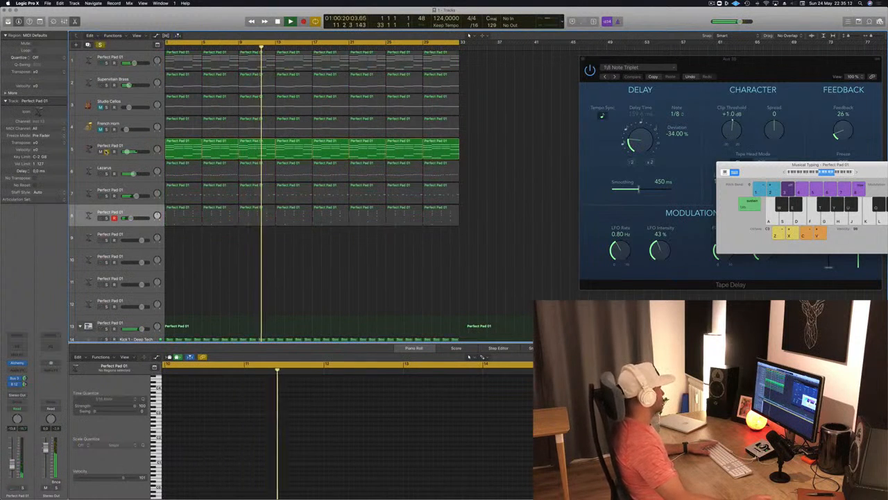
click(106, 150)
click(101, 151)
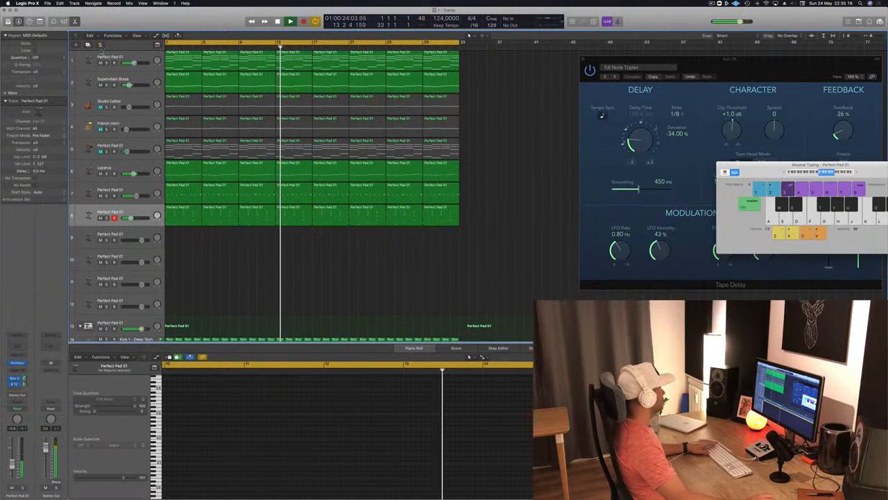
click(100, 63)
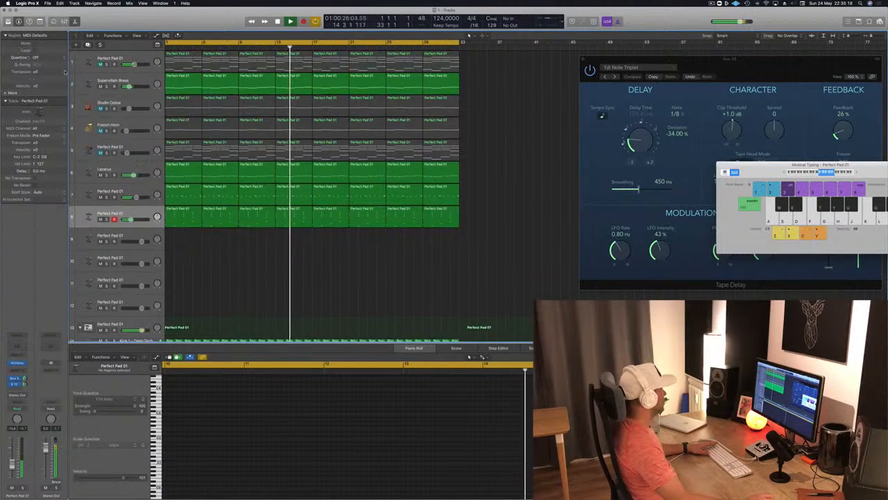
Compare the mix with chord-stab track 8 muted and unmuted, leaving it unmuted and selected
click(132, 80)
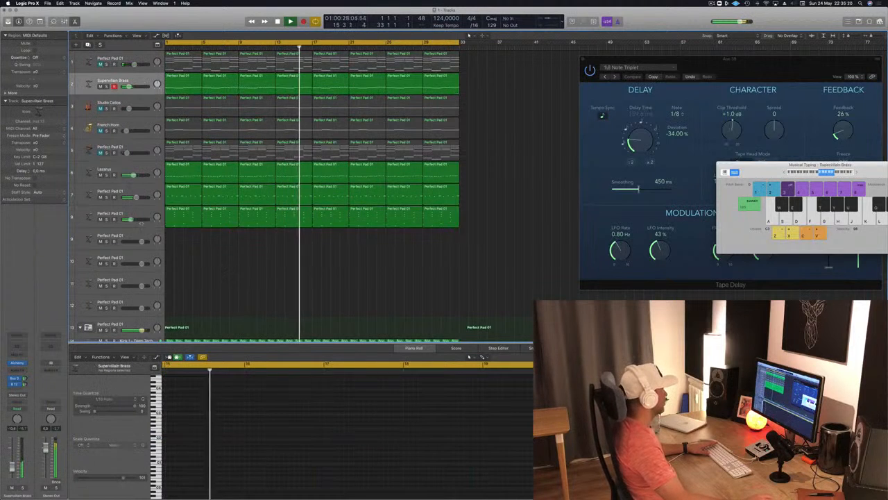
click(101, 219)
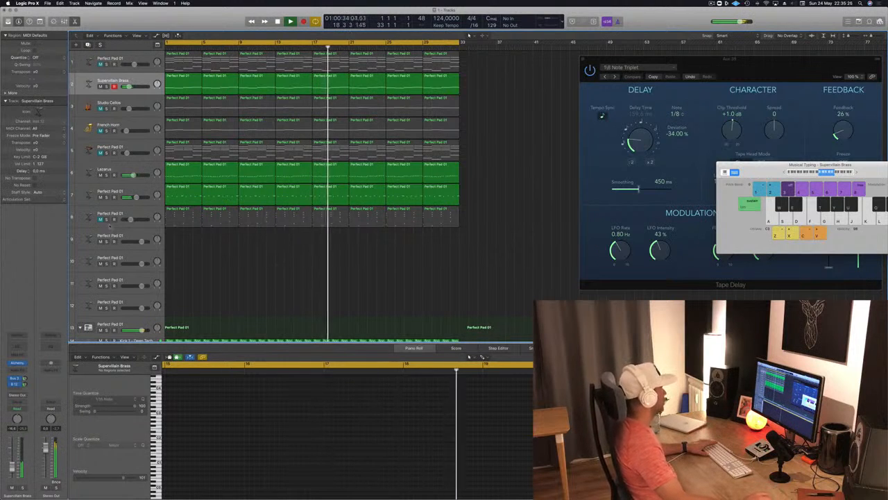
click(101, 220)
click(89, 218)
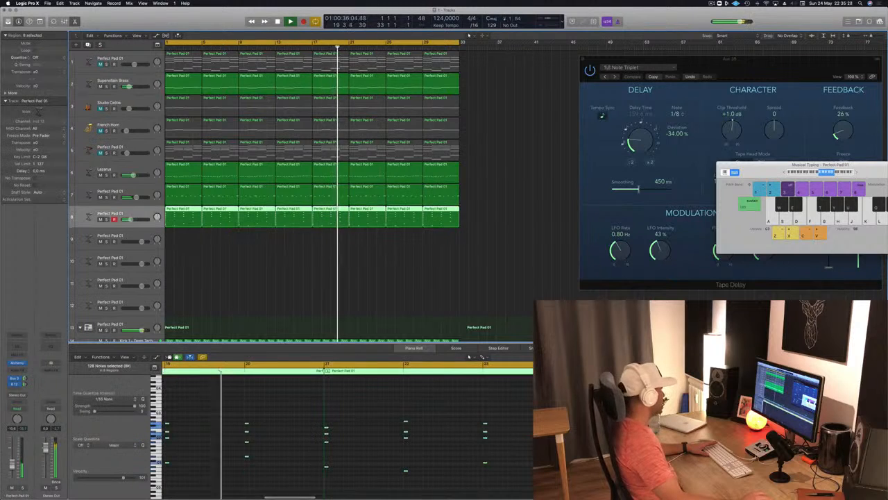
Check track 8's Alchemy instrument and volume fader, and close the Alchemy window
click(16, 362)
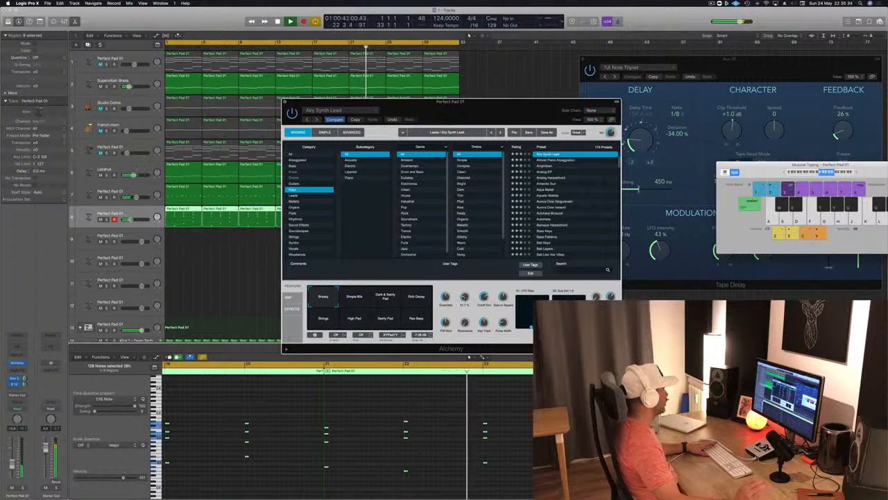
click(12, 465)
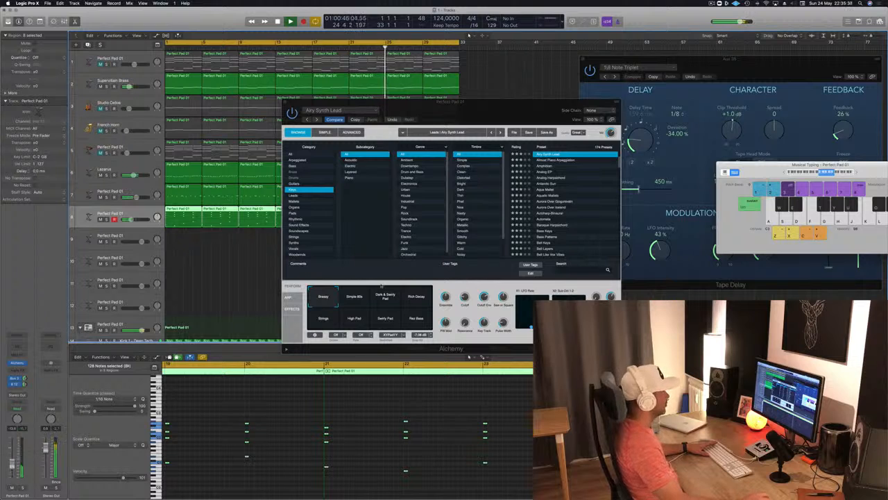
click(284, 105)
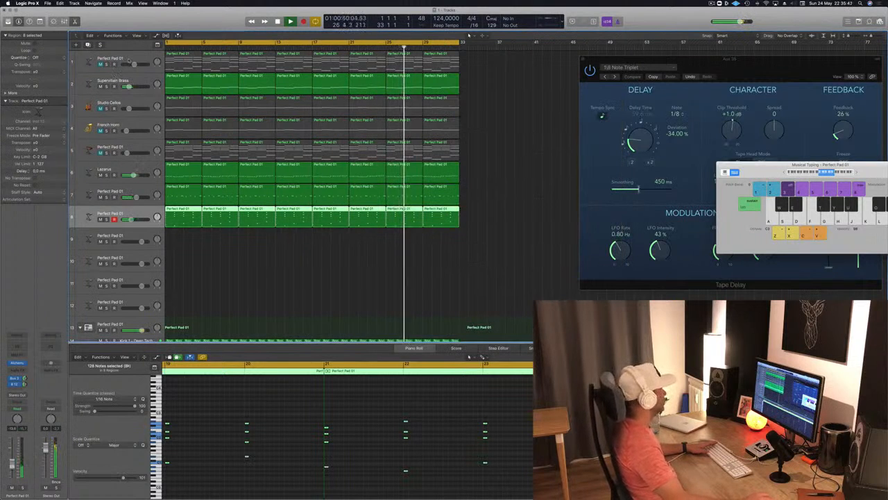
Select and unmute Perfect Pad track 1, leave its name unchanged, and show its Smart Controls
click(119, 62)
click(101, 65)
double_click(110, 59)
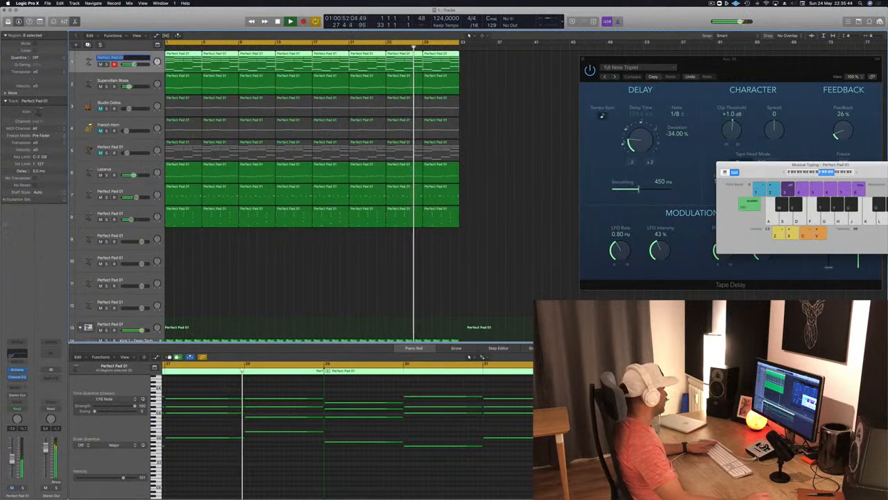
click(86, 58)
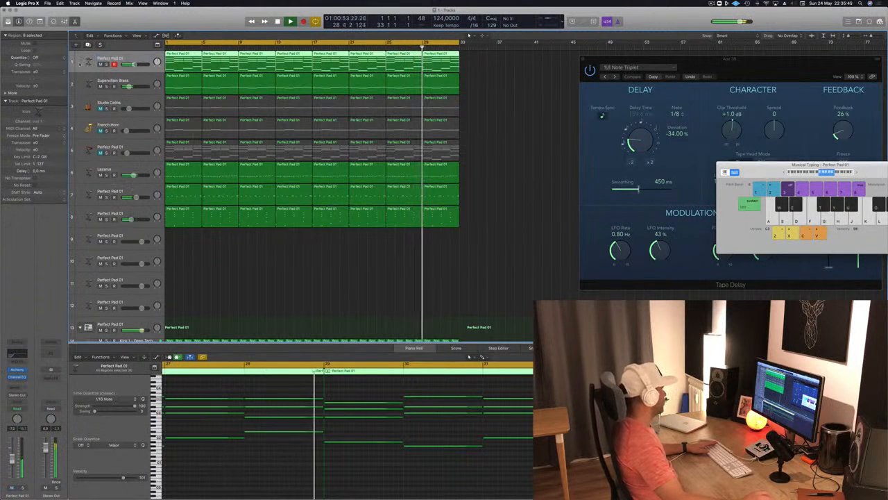
key(b)
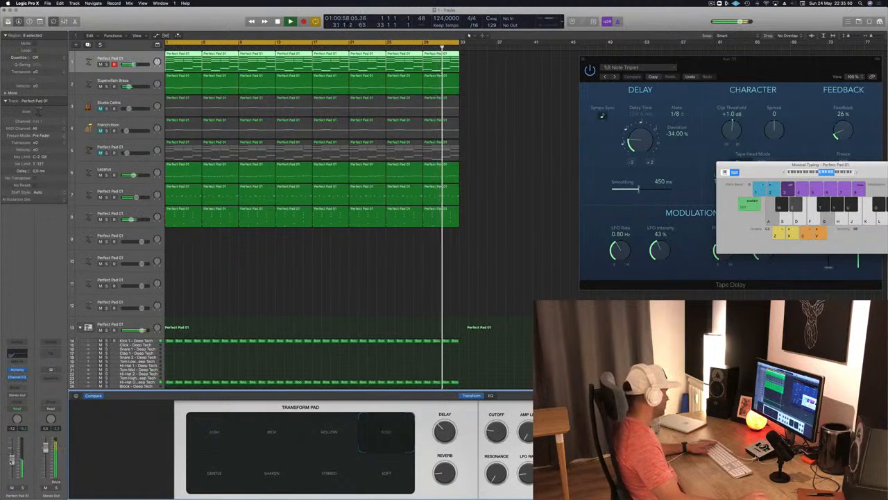
Add a Compressor to Perfect Pad track 1 and set its side chain to Bus 11, the SIDECHAIN bus
click(17, 378)
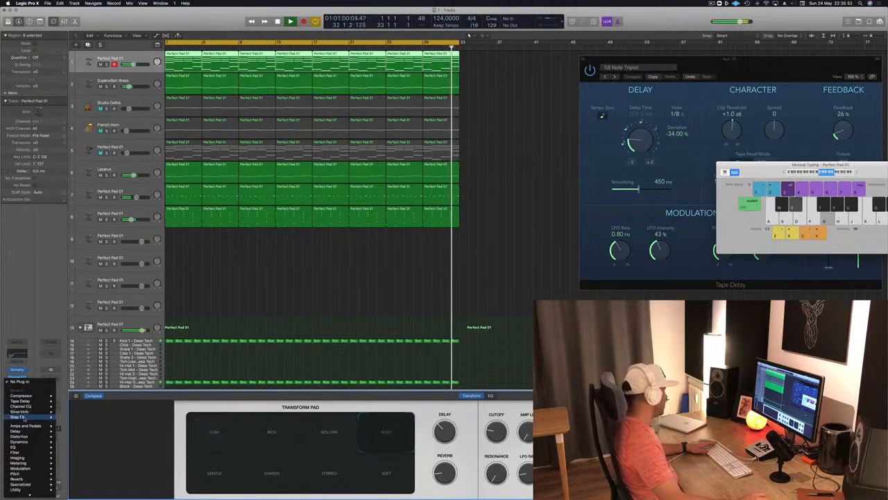
mouse_move(31, 395)
click(68, 395)
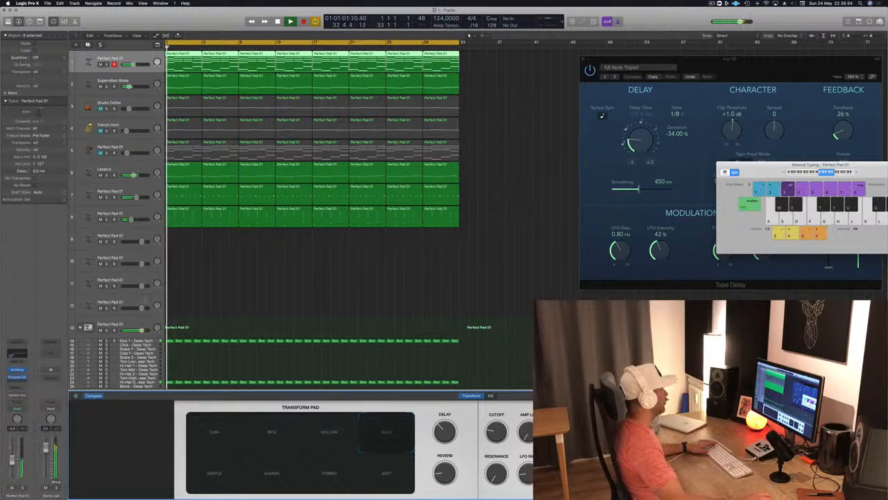
drag(242, 16, 474, 65)
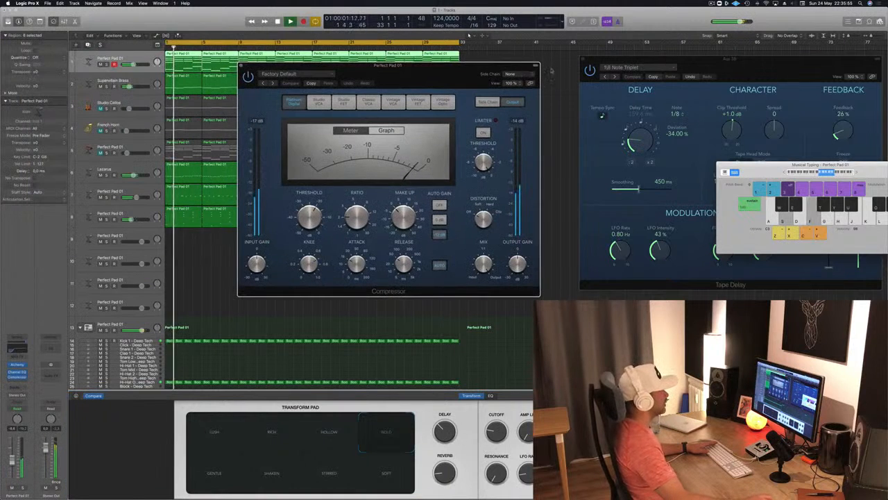
click(510, 74)
mouse_move(517, 94)
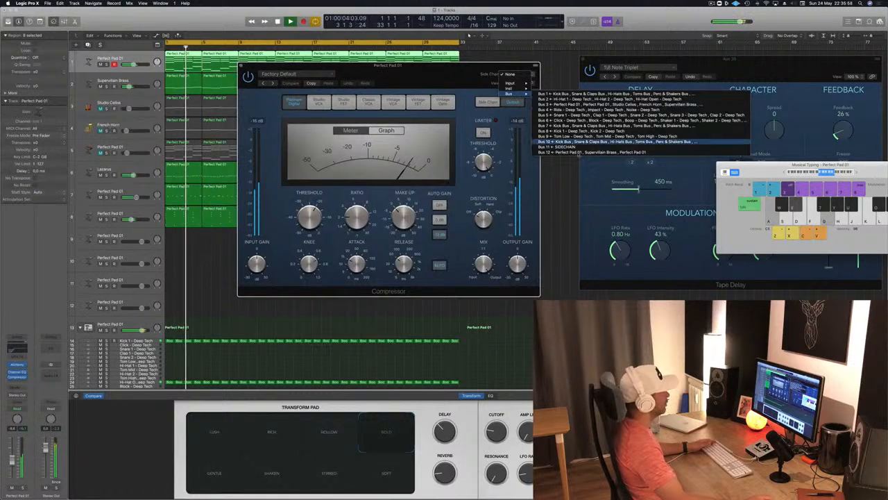
click(559, 147)
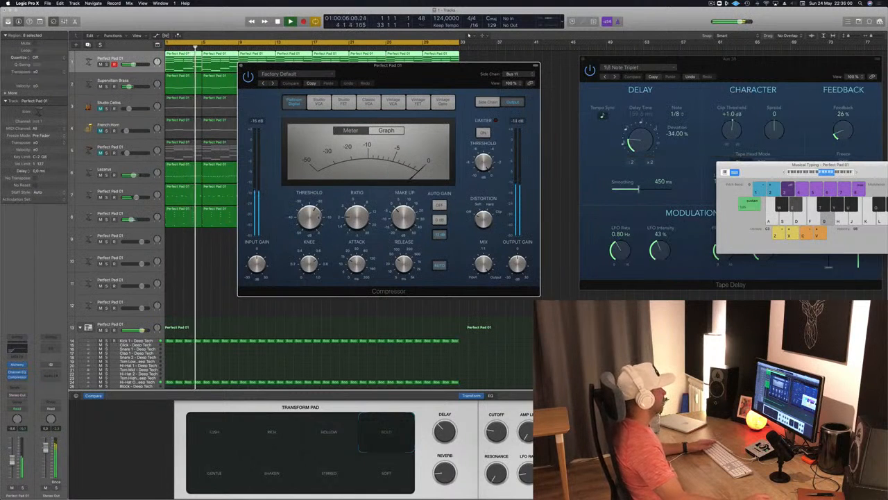
Adjust the Compressor's threshold and ratio on track 1, and lower the track's volume fader
drag(313, 219, 342, 256)
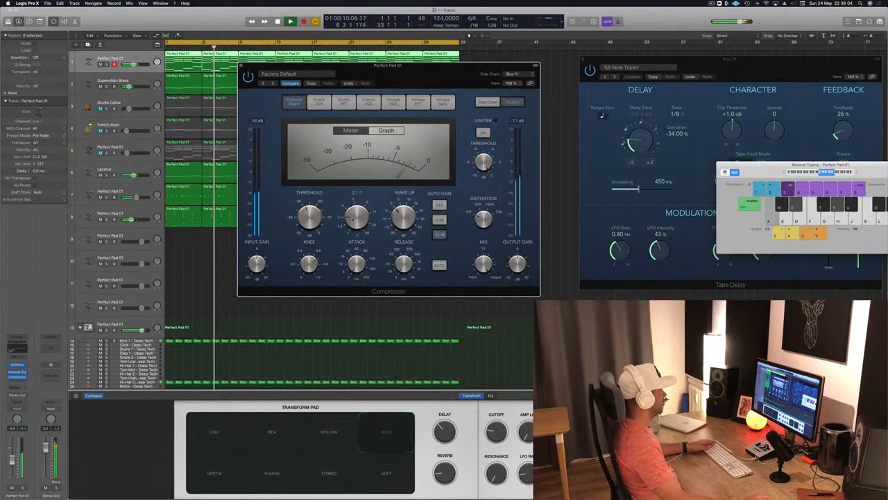
drag(353, 221, 316, 221)
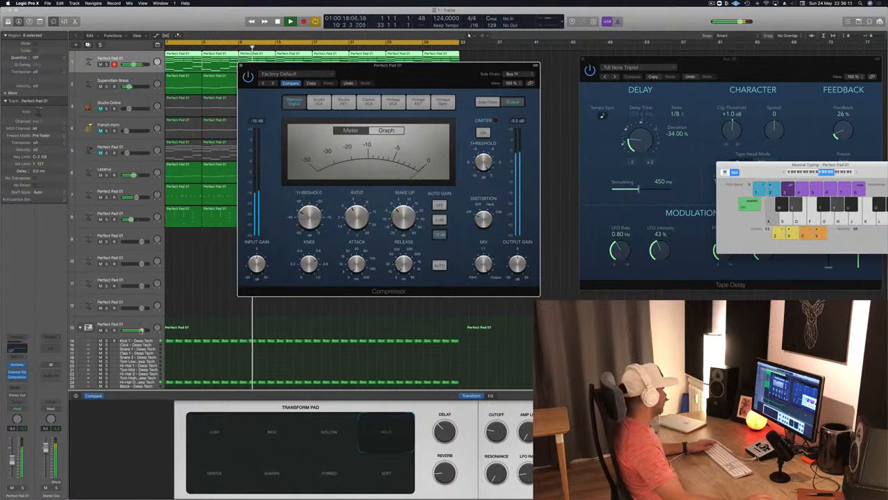
drag(12, 459, 12, 472)
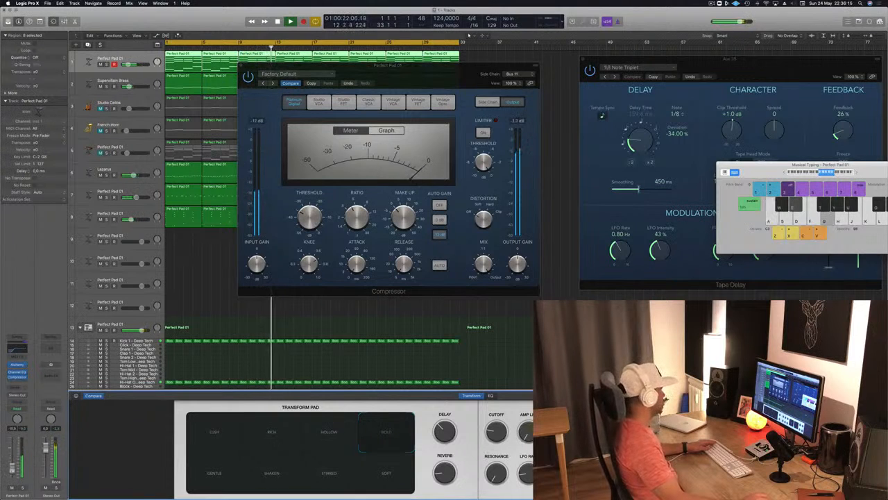
Add a Bus 3 reverb send to track 1, raise its send level, and close the Compressor window
click(12, 390)
mouse_move(18, 398)
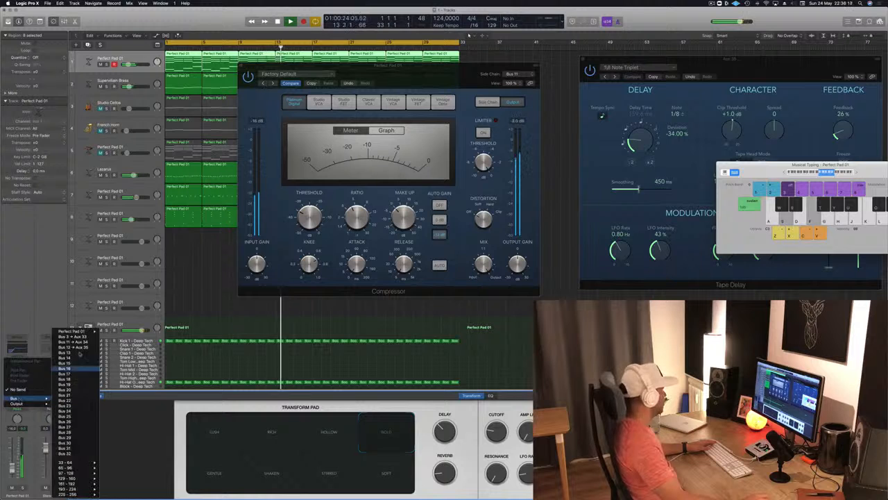
click(71, 337)
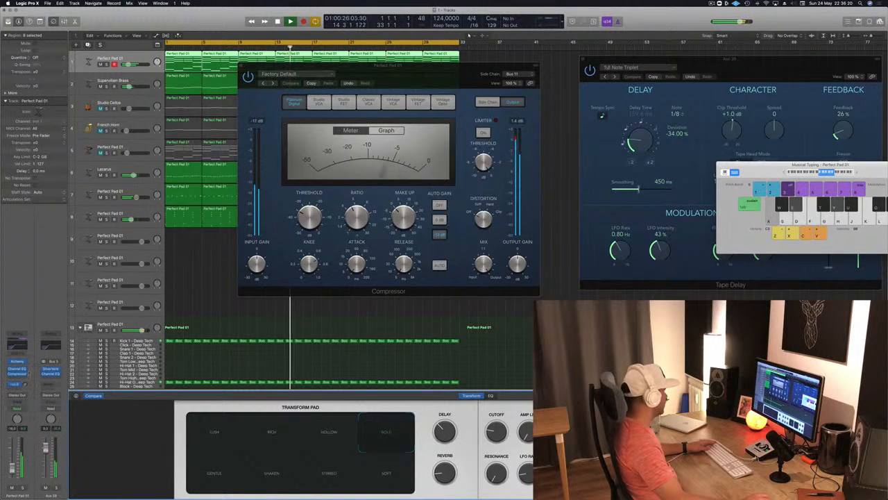
key(g)
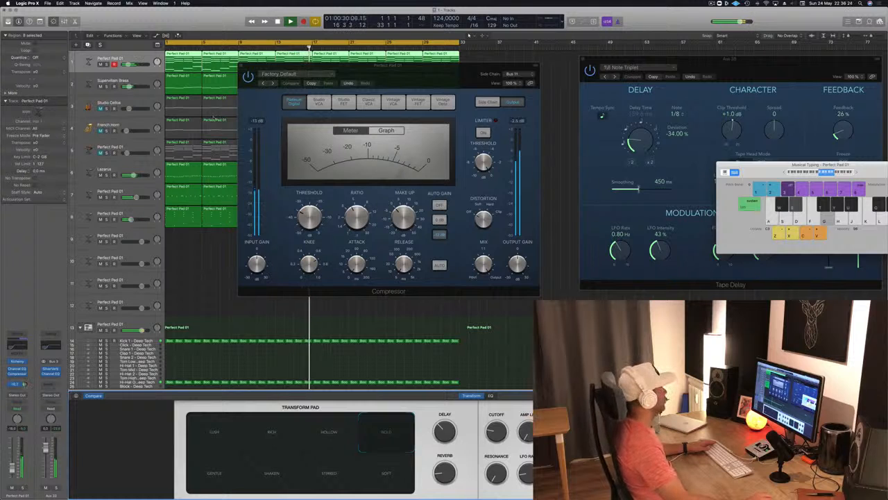
click(242, 66)
click(216, 299)
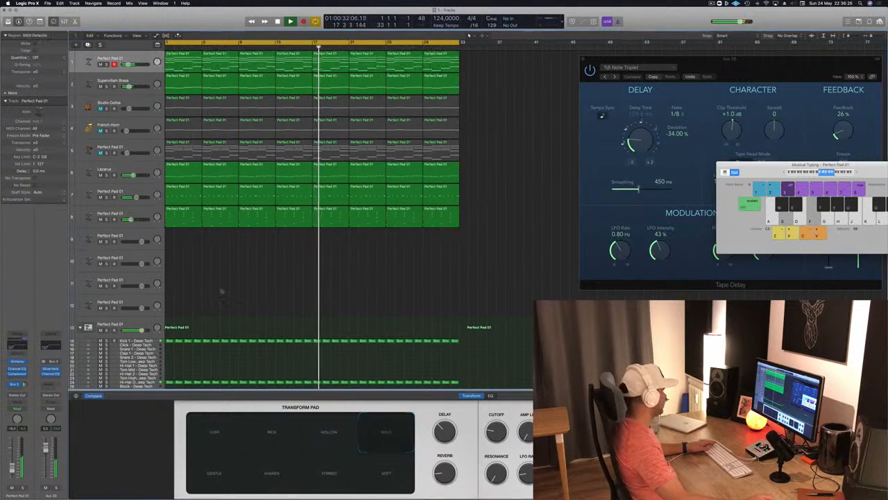
Check the SilverVerb settings on the Bus 3 aux channel, and close the plug-in window
click(51, 369)
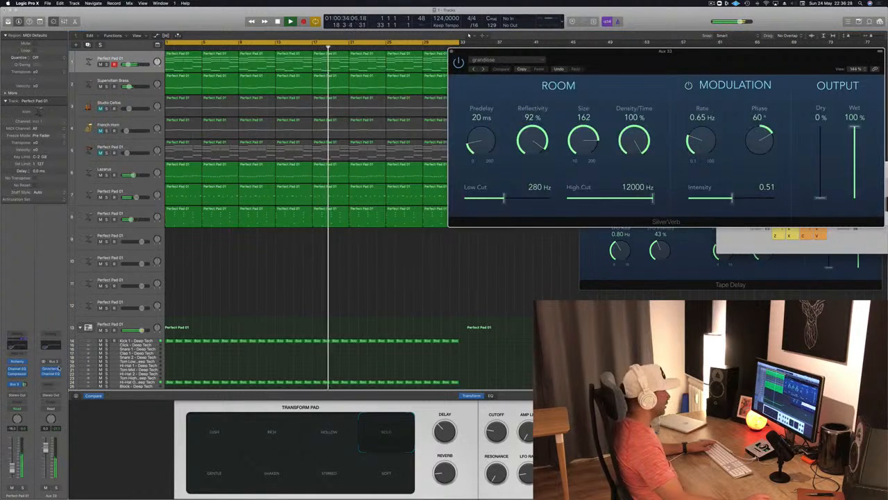
click(51, 369)
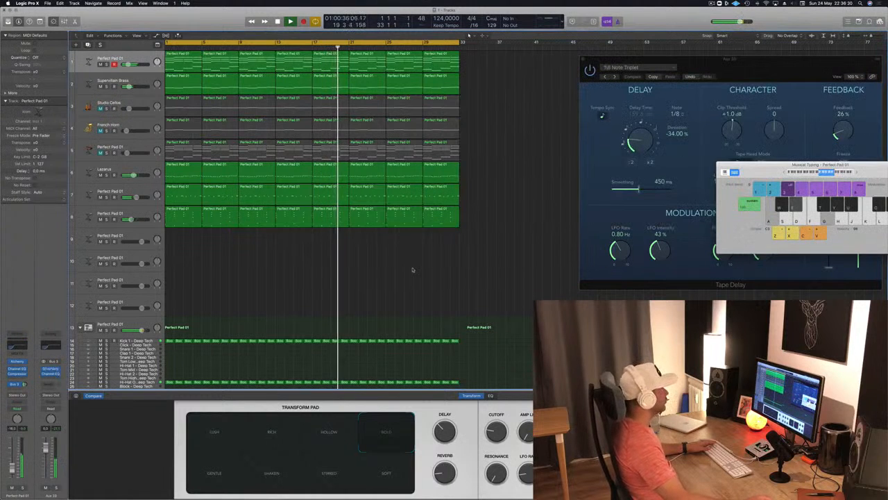
scroll(312, 229, down, 2)
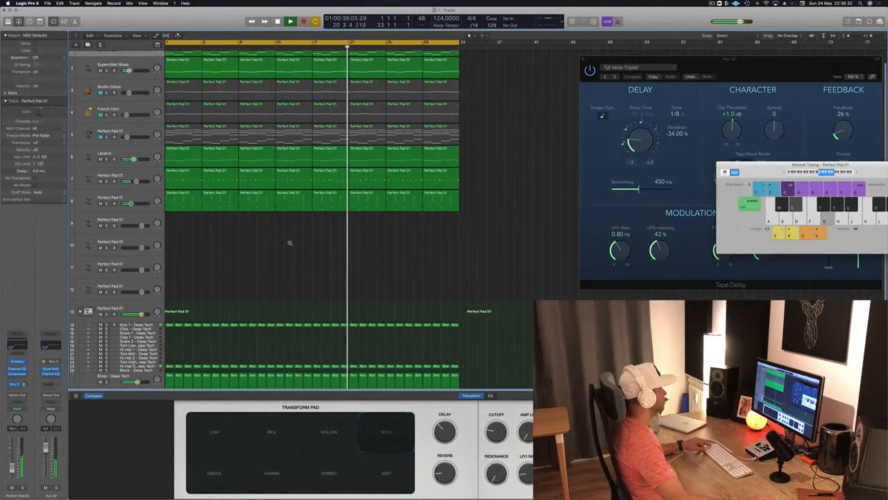
scroll(292, 237, up, 2)
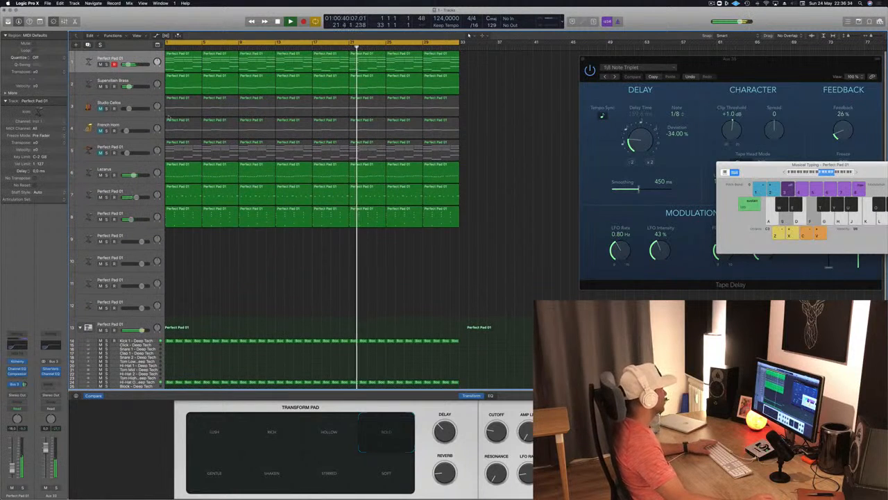
Unmute the Studio Cellos track and insert a Channel EQ with its low cut at 405 Hz
click(124, 108)
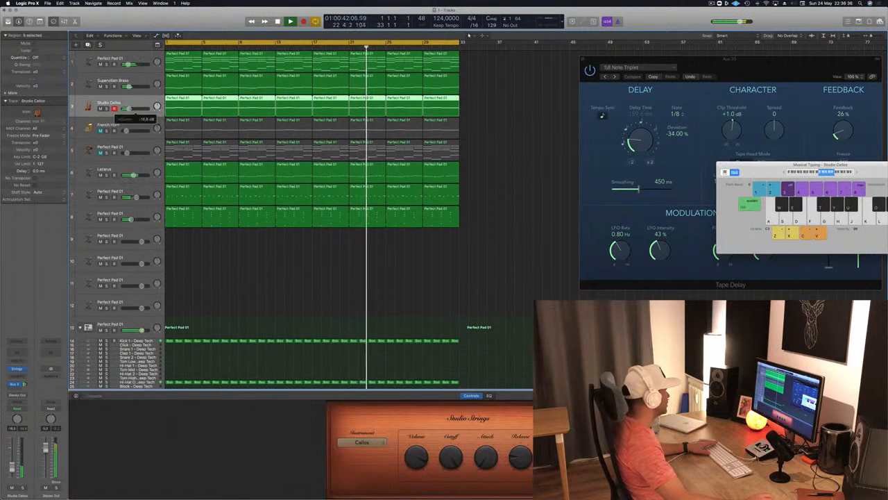
click(17, 353)
click(45, 51)
drag(30, 132, 224, 140)
Add a Bus 12 tape delay send to the Studio Cellos track, raise its level, and close the Channel EQ
click(17, 389)
mouse_move(16, 397)
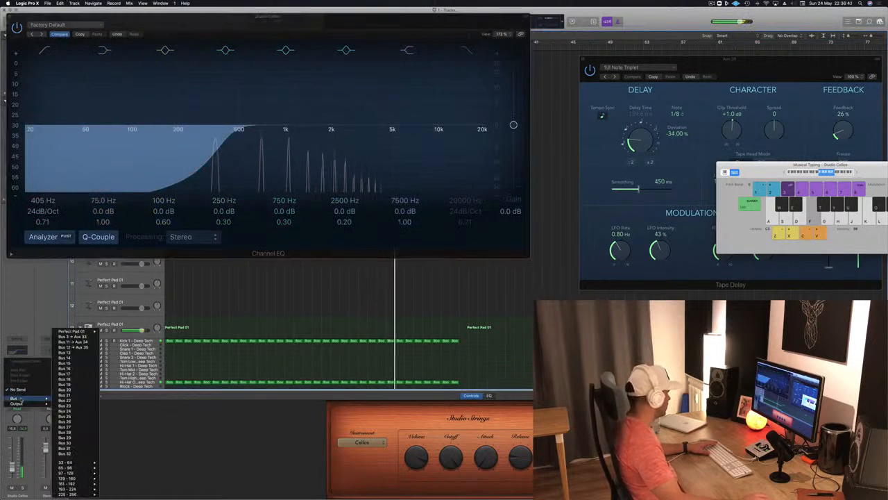
click(85, 347)
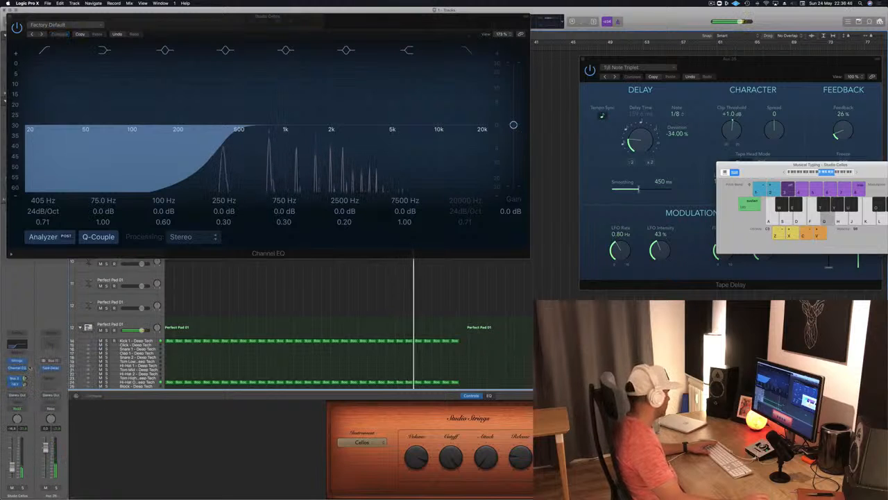
key(f)
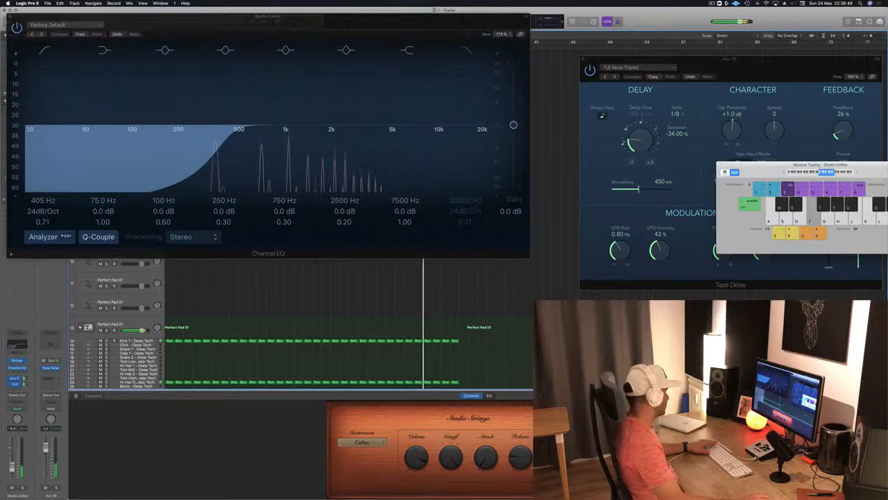
click(9, 16)
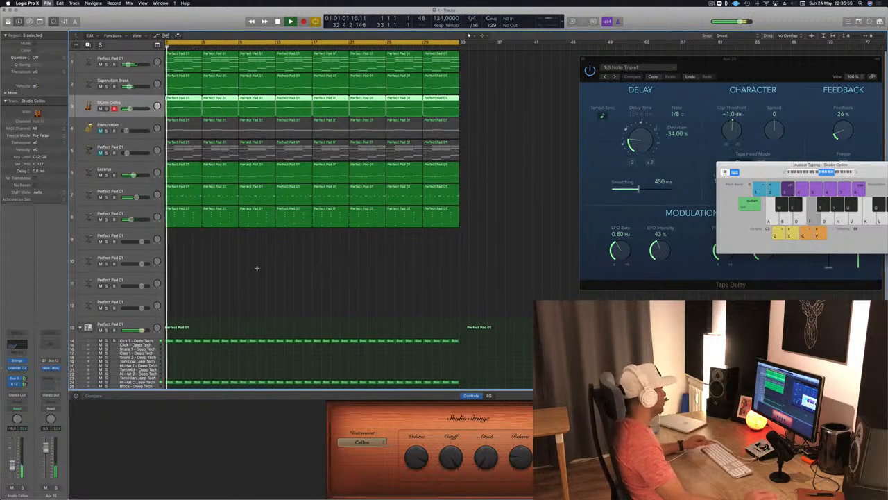
Select chord-stab track 8 and mute Perfect Pad track 1
scroll(258, 268, up, 3)
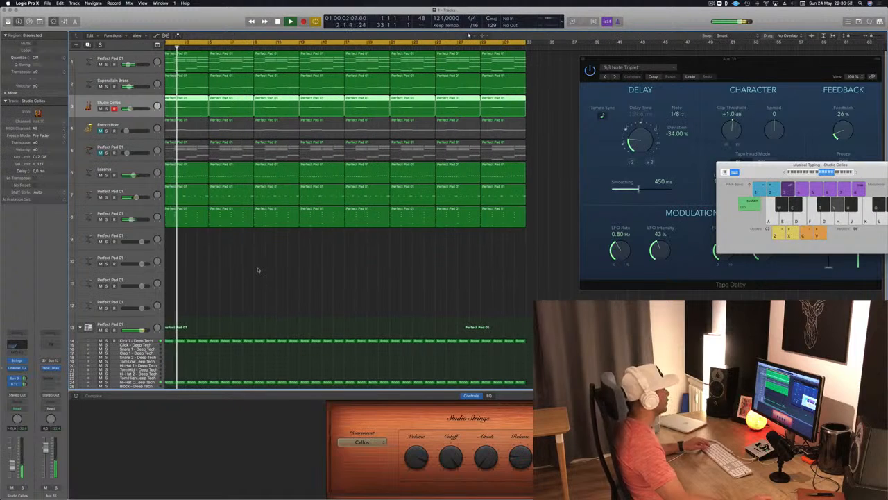
click(104, 214)
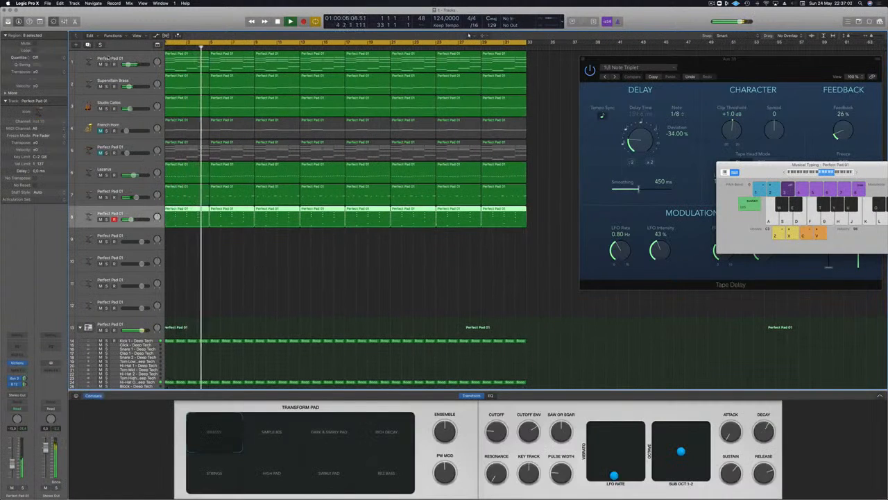
click(100, 65)
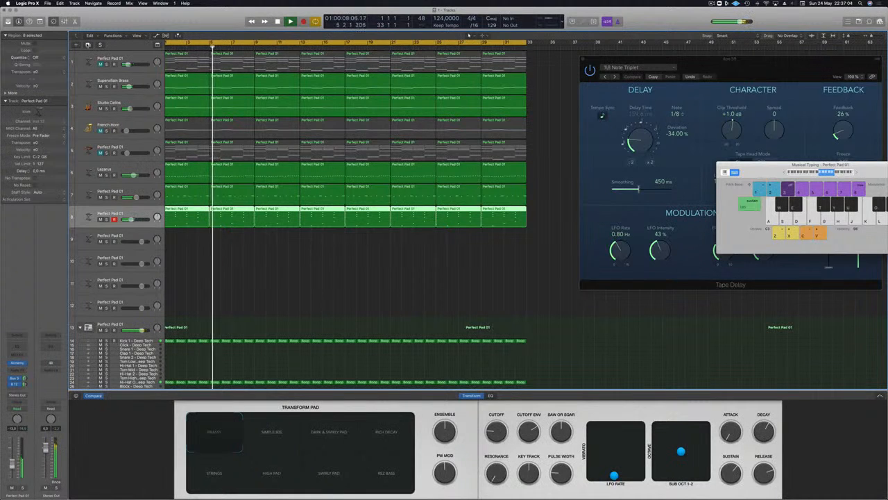
Duplicate chord-stab track 8 with its channel settings onto a new empty track, and open the copy's Alchemy instrument
key(super+d)
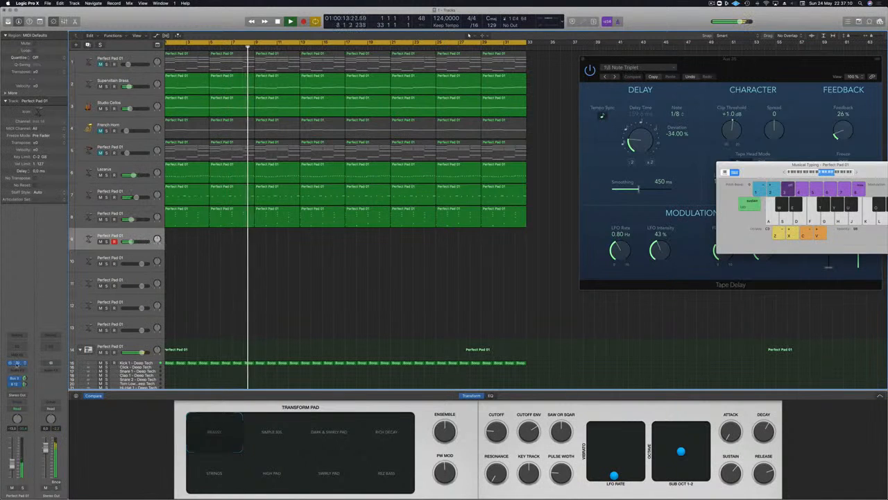
click(17, 363)
drag(222, 31, 429, 86)
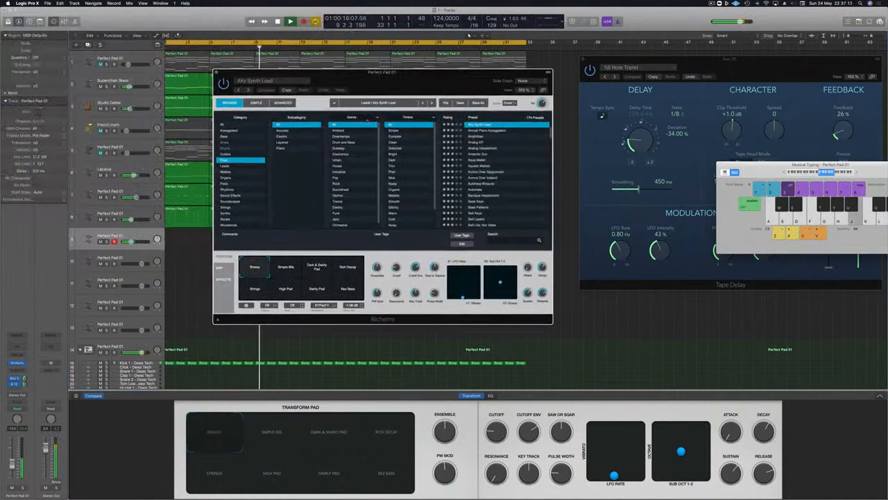
Load Alchemy's Grinding Synth Bass preset from the Leads category, and move the Musical Typing window clear of the browser
click(225, 167)
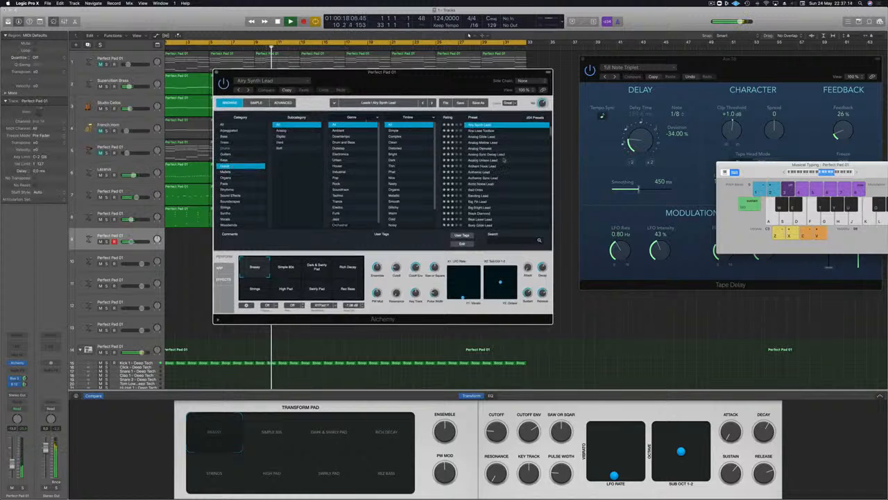
scroll(480, 175, down, 5)
click(482, 176)
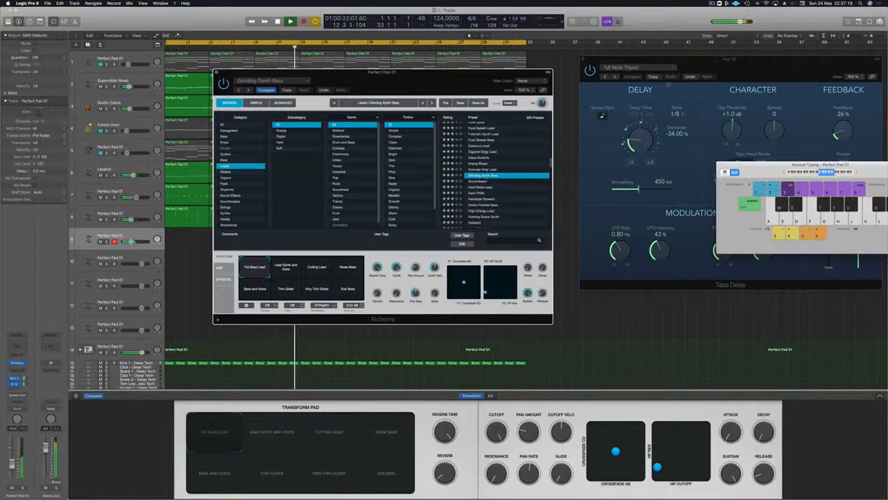
drag(832, 165, 700, 44)
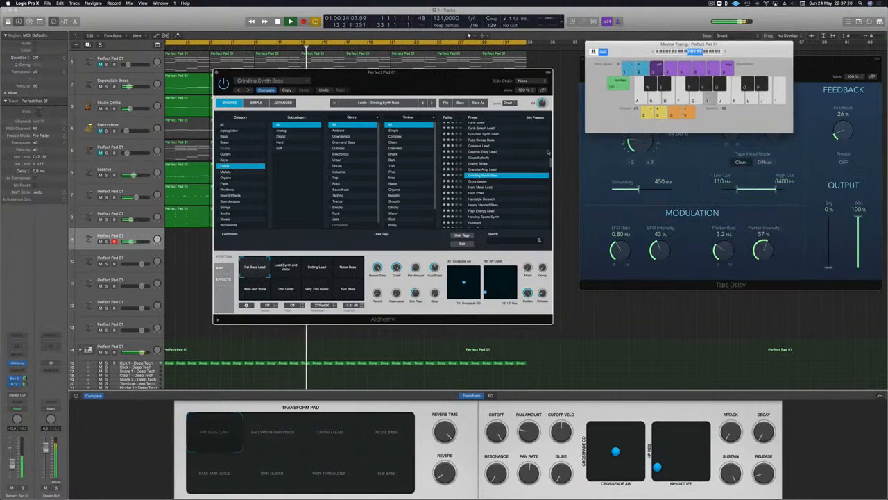
Audition the Hard Metal Lead and Hard PWM presets with a few played notes, and load Heavy Handed Bass
click(492, 187)
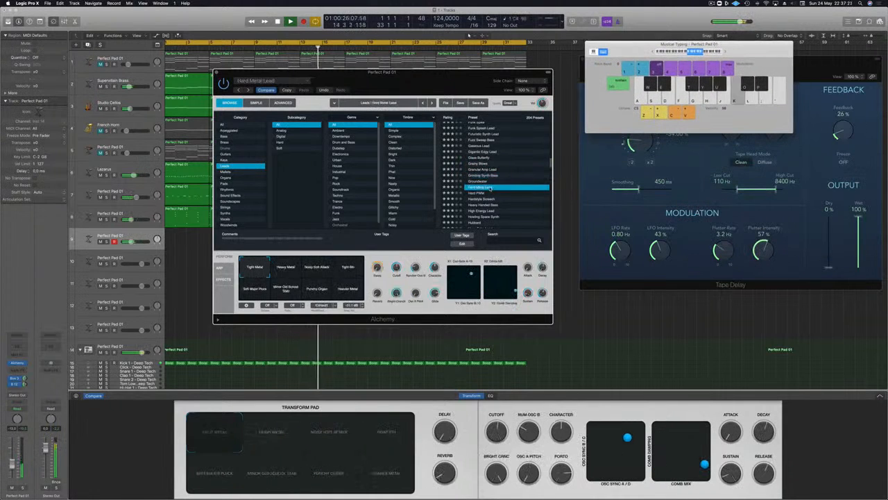
click(479, 193)
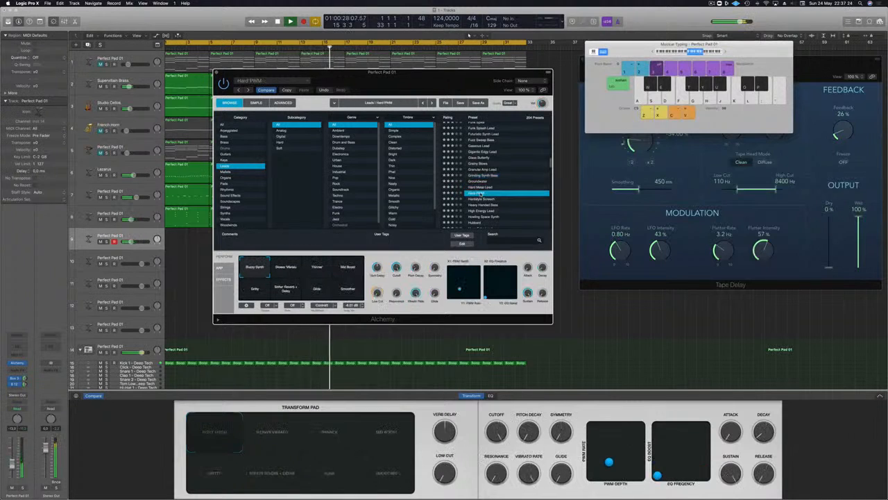
key(l)
key(d)
key(j)
key(d)
click(485, 205)
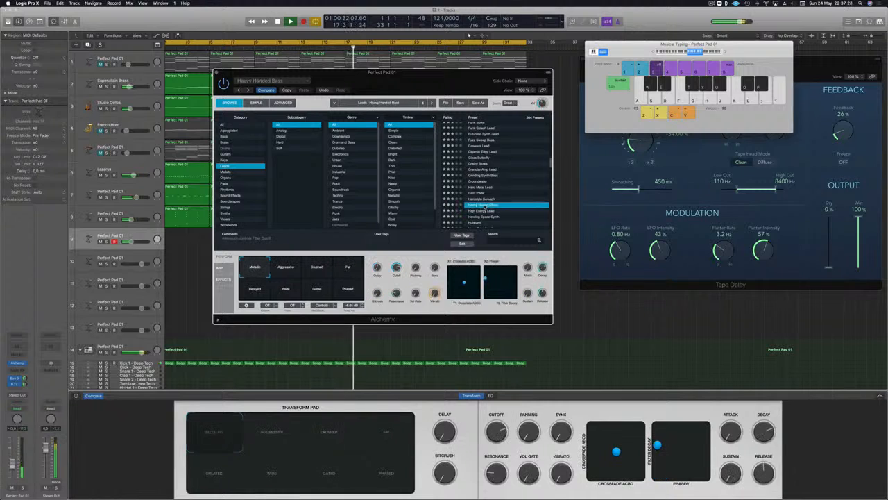
Audition the High Energy Lead, Howling Space Synth and Hubbard presets, and load Huge Echo Lead
key(Down)
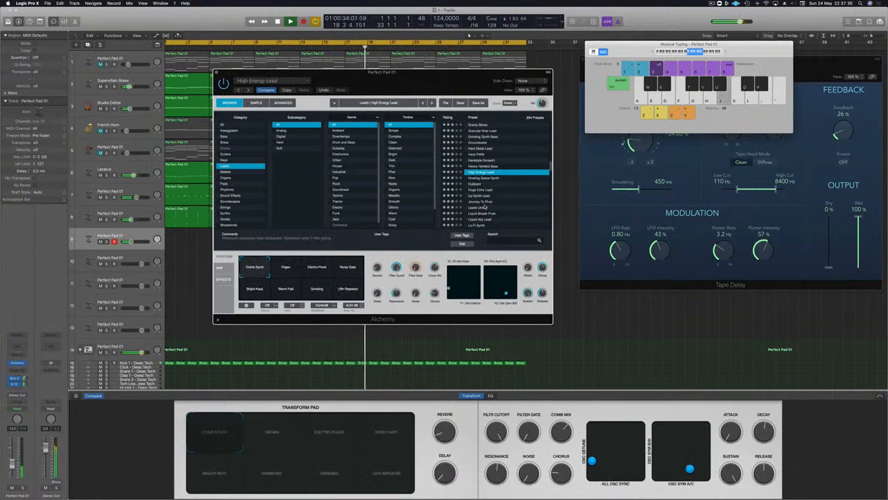
key(Down)
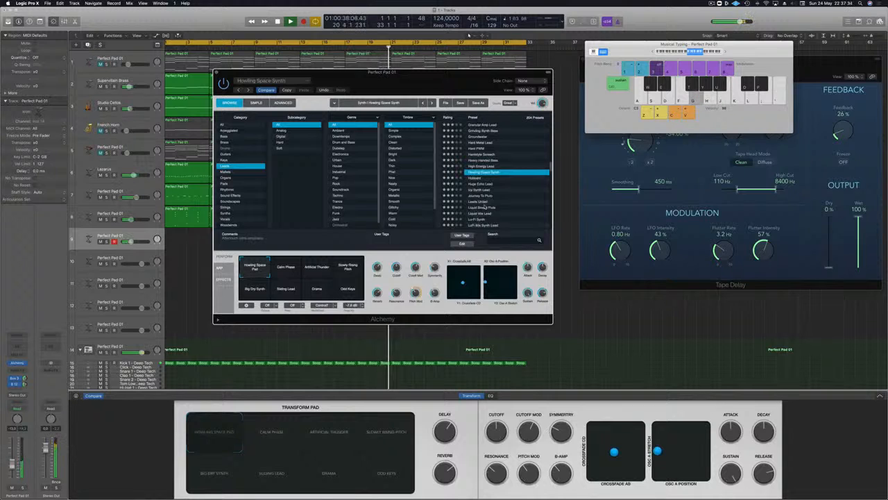
key(Down)
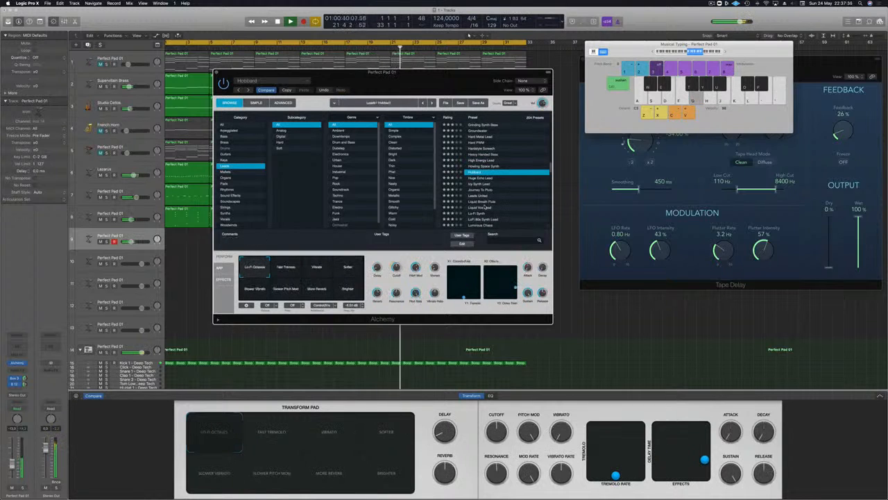
key(Down)
key(g)
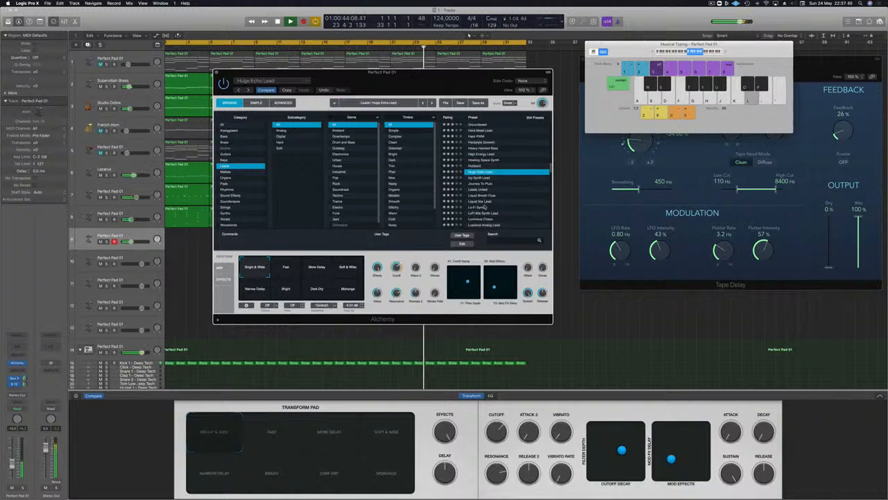
Adjust the new lead track's volume and play test notes with the Huge Echo Lead sound against the running track
key(j)
key(k)
click(12, 460)
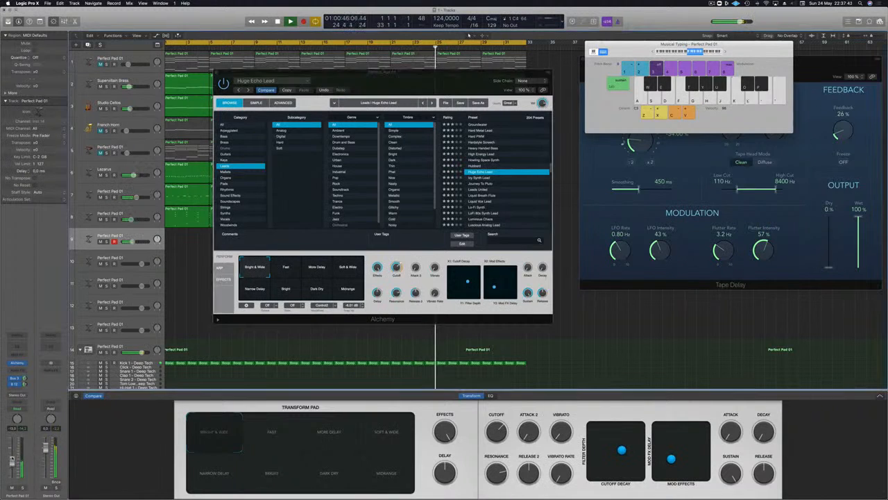
key(k)
click(726, 52)
key(k)
key(l)
key(j)
key(k)
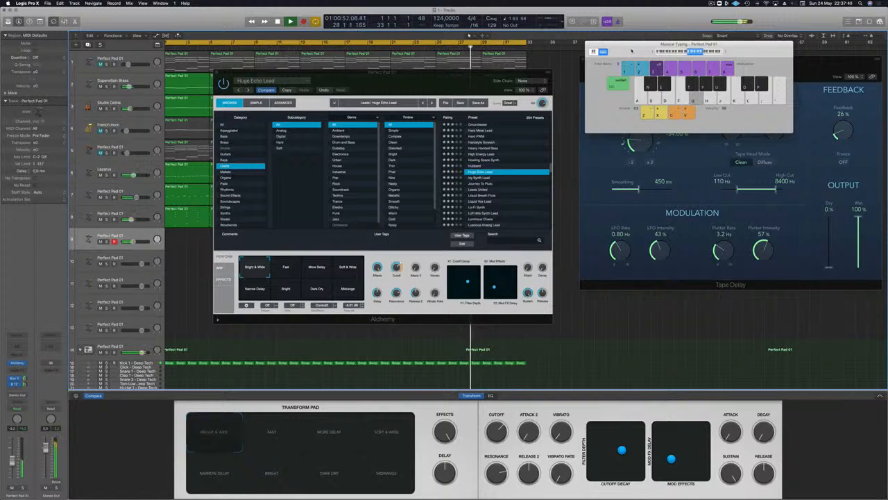
Compare Huge Echo Lead's Fast, More Delay, Soft & Wide and Narrow Delay variations while playing a few notes
click(291, 270)
click(320, 267)
click(349, 267)
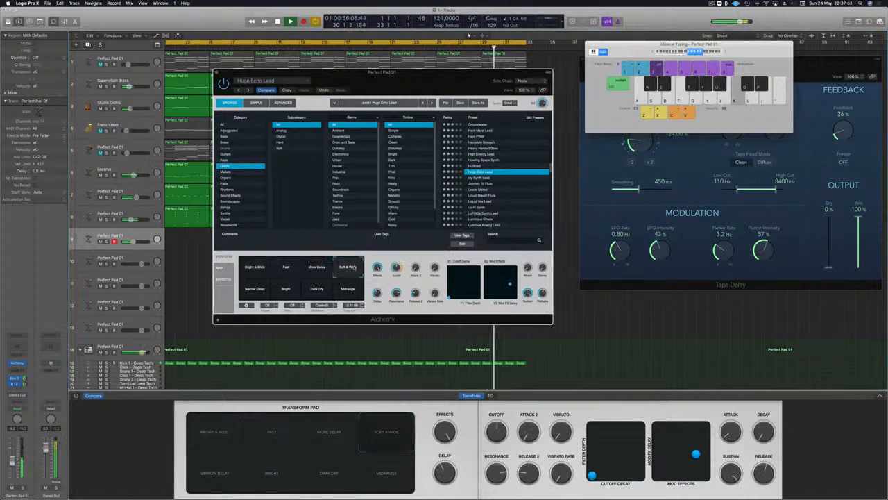
key(apostrophe)
key(l)
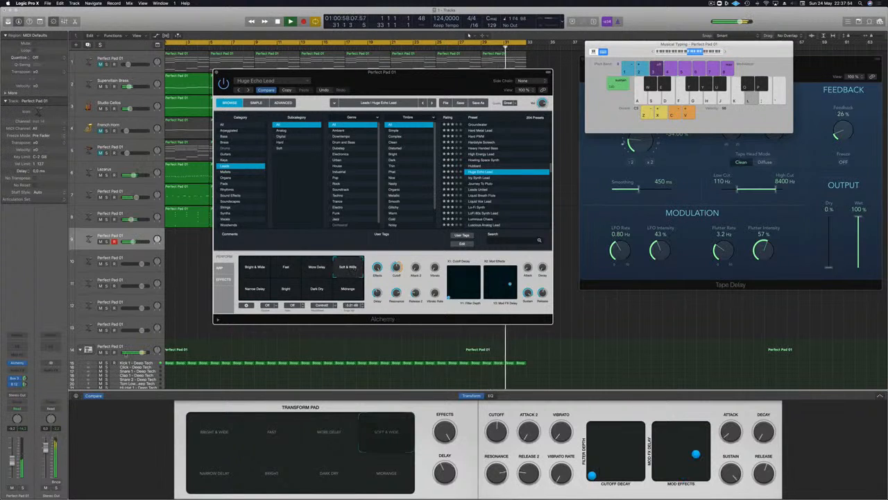
click(241, 291)
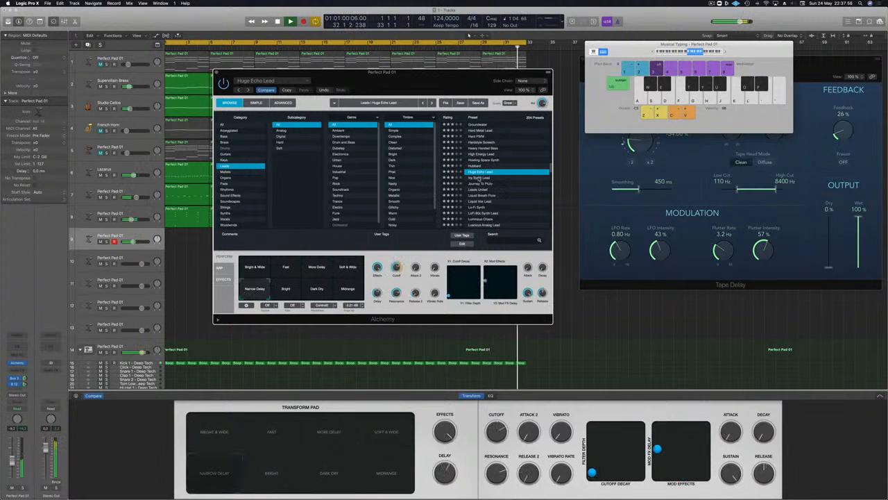
Audition the Icy Synth Lead and Journey To Pluto presets, then load Leads United and lower the track's volume
click(479, 178)
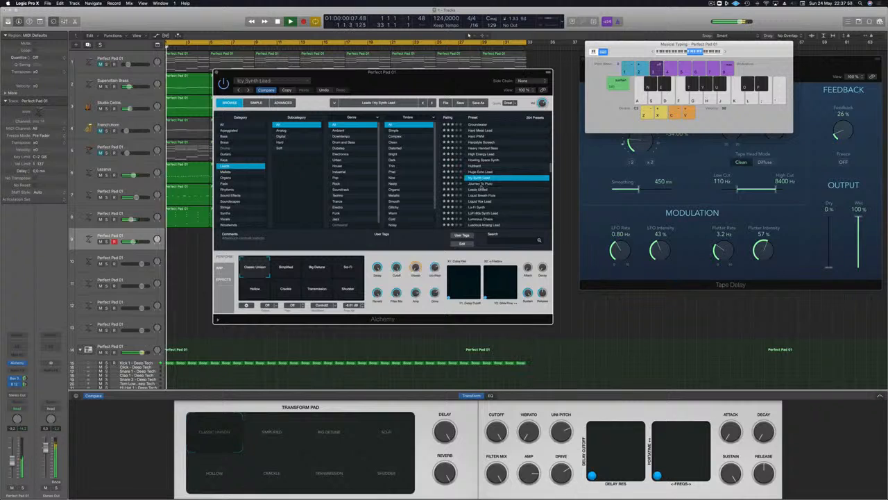
click(480, 184)
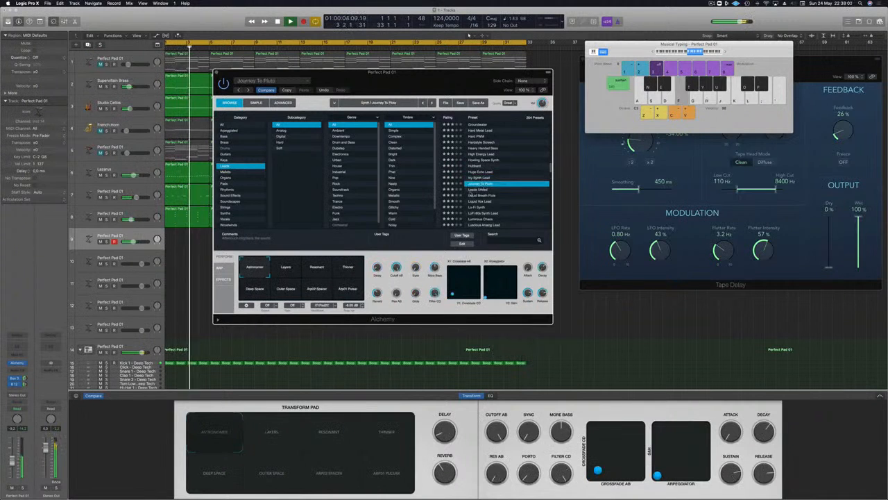
key(h)
key(j)
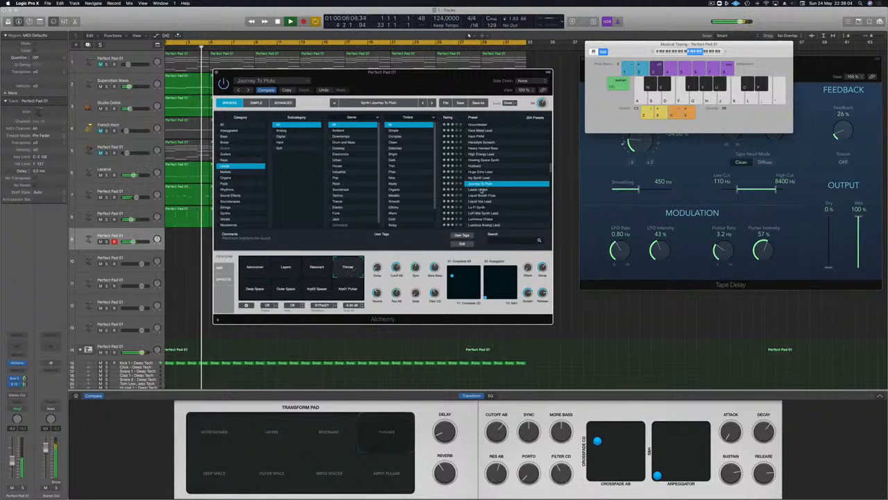
click(480, 189)
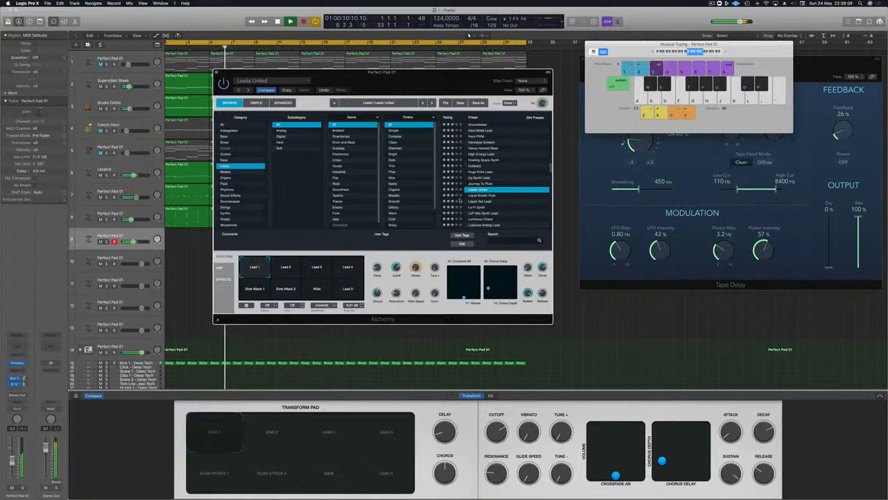
click(12, 463)
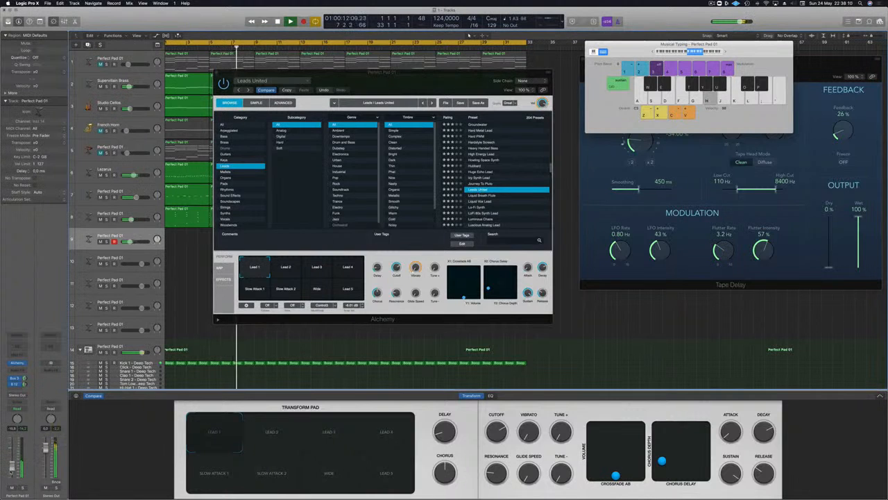
Compare Leads United's Lead 2 to Lead 5, Wide and Slow Attack 1 variations, ending on Slow Attack 2
click(285, 271)
click(322, 269)
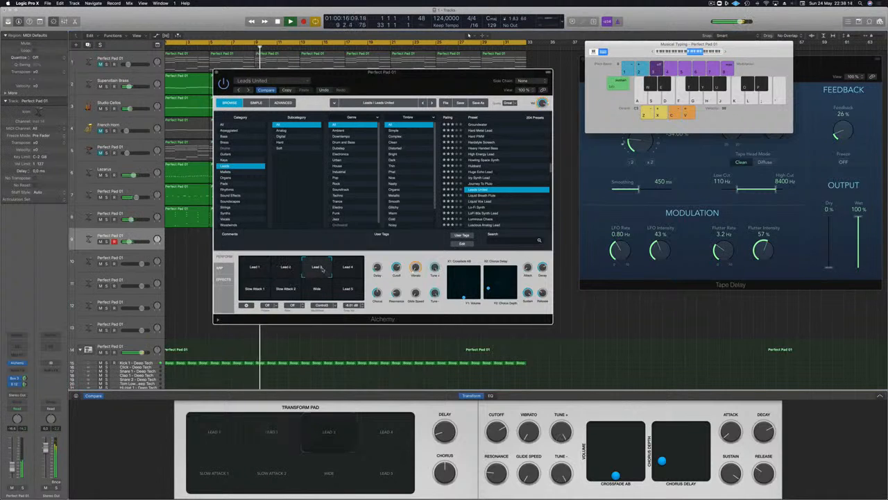
click(356, 271)
click(351, 291)
click(322, 294)
click(285, 294)
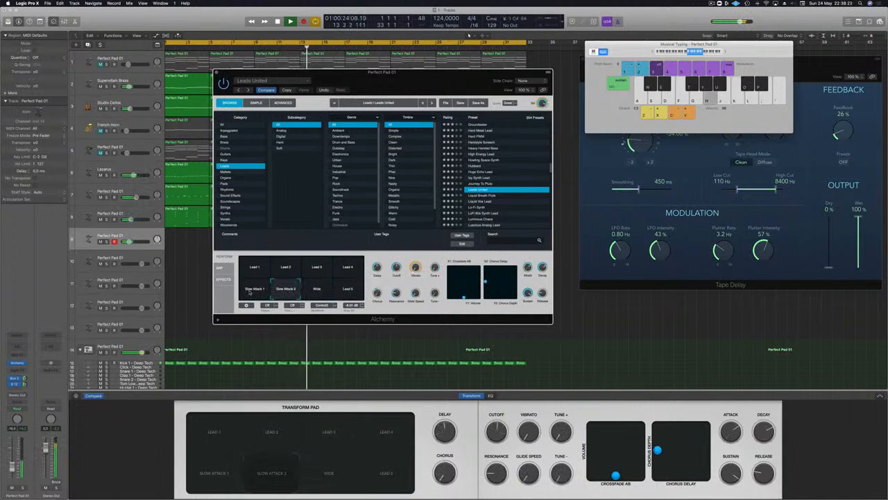
click(249, 293)
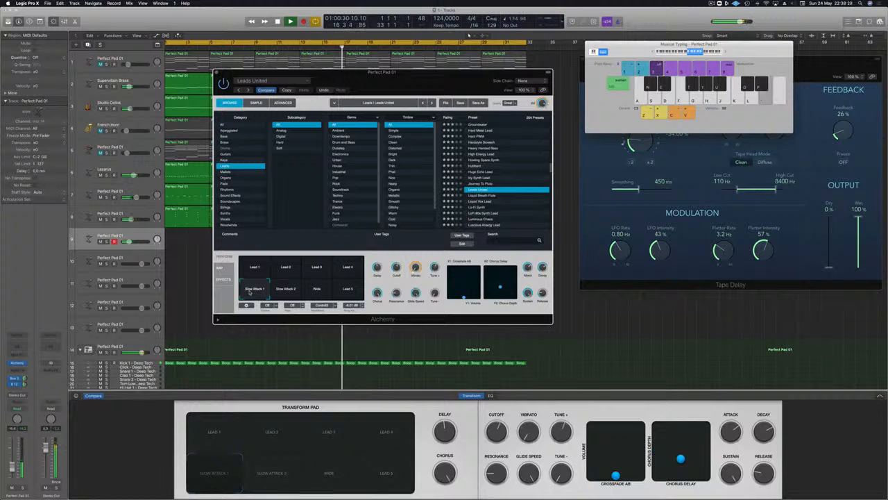
click(277, 290)
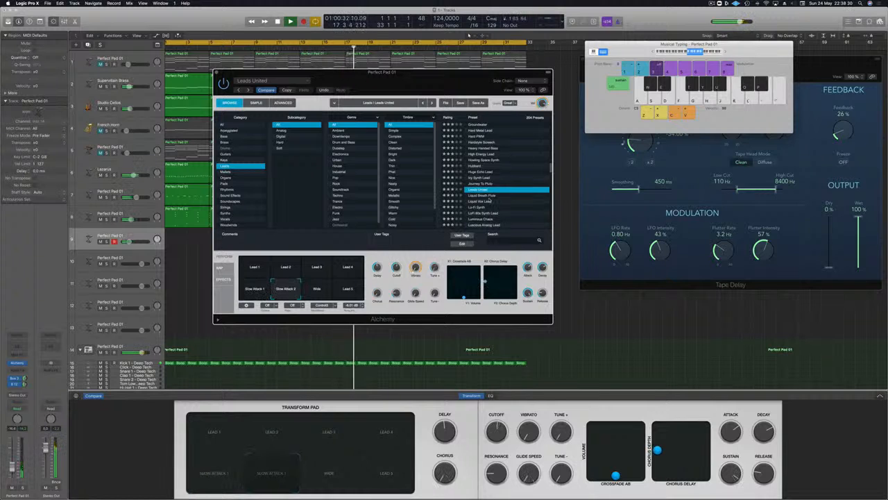
Load the Liquid Breath Flute preset with its Pure Flute variation and adjust the track's send level
click(488, 196)
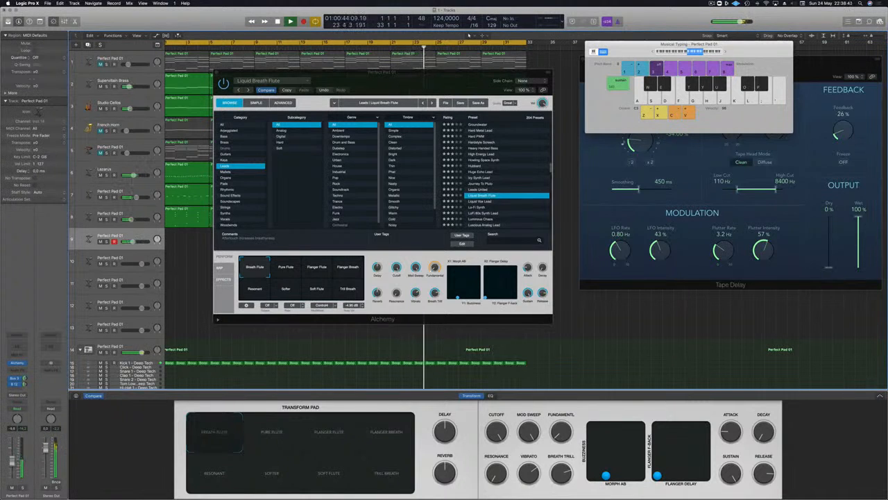
click(283, 271)
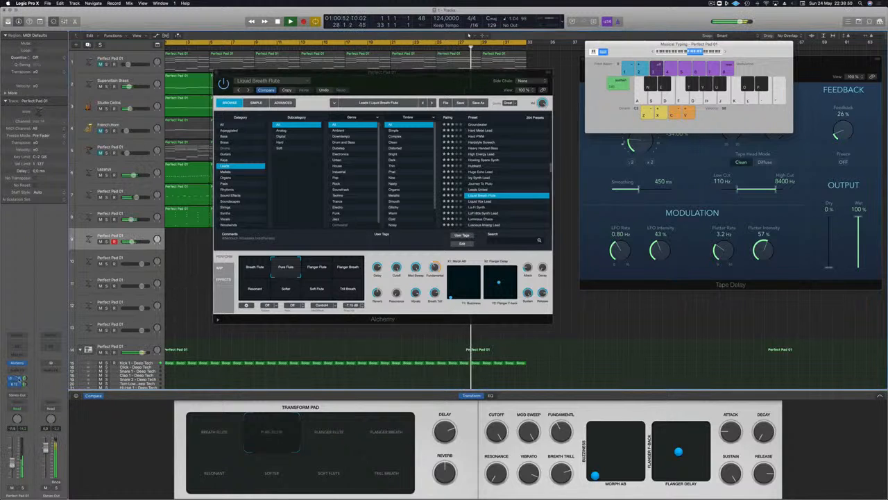
click(25, 380)
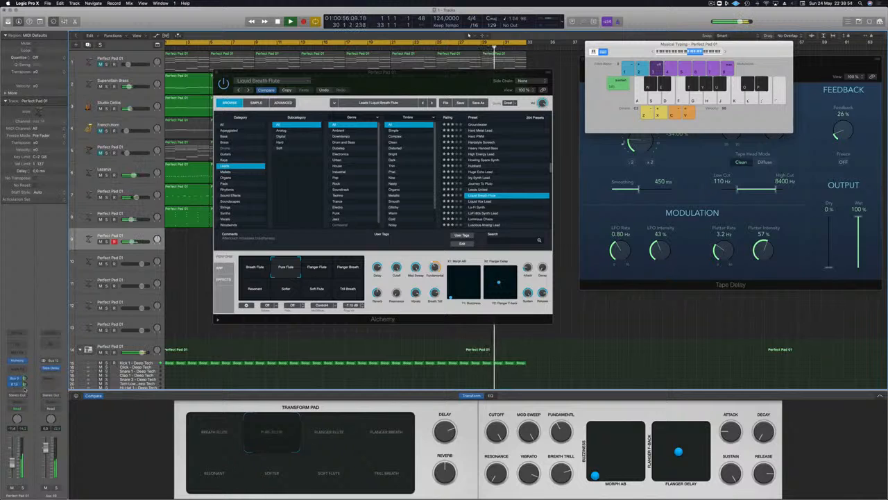
Compare Liquid Breath Flute's Flanger Breath, Flanger Flute, Resonant, Softer, Trill Breath and Breath Flute variations, lowering the track's volume for Softer
click(334, 273)
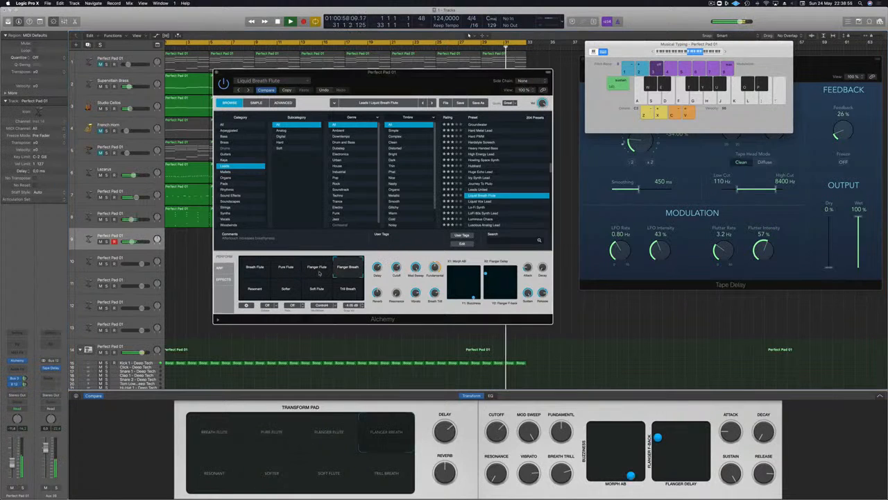
click(319, 272)
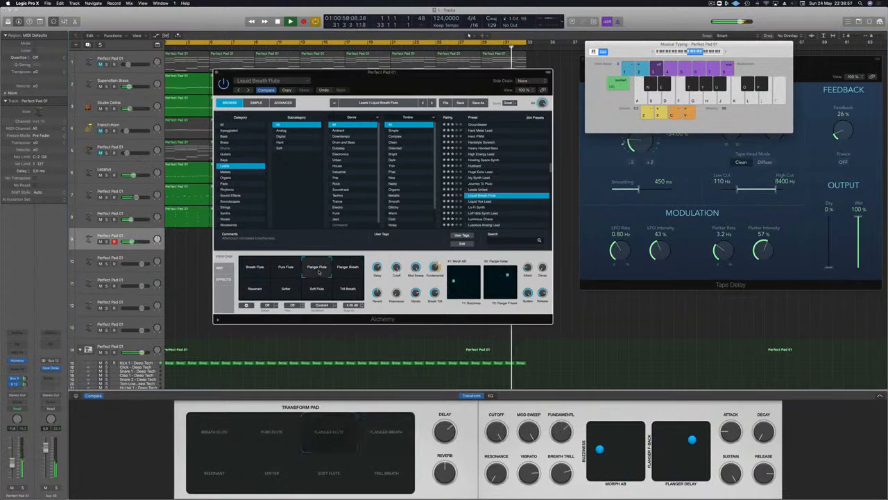
click(247, 292)
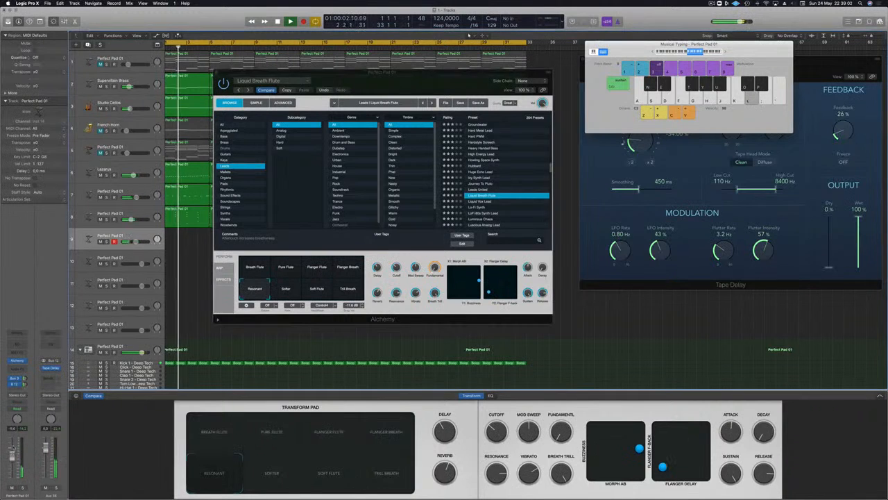
click(286, 288)
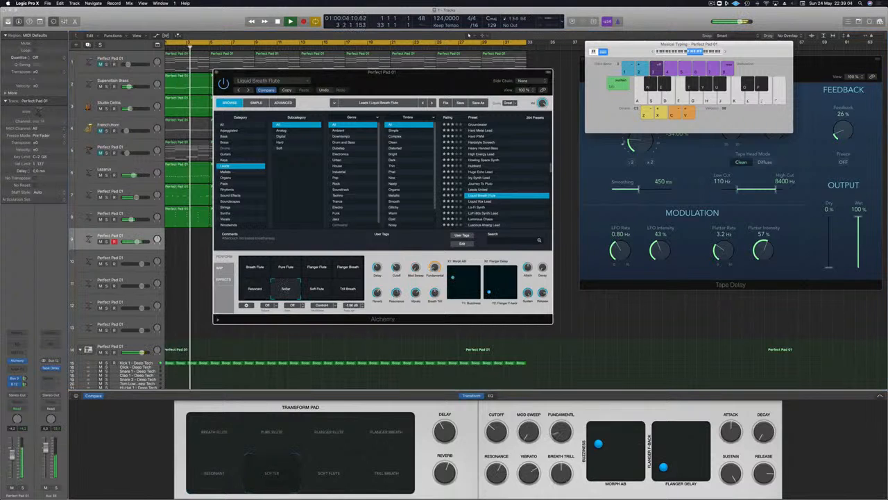
drag(11, 457, 11, 468)
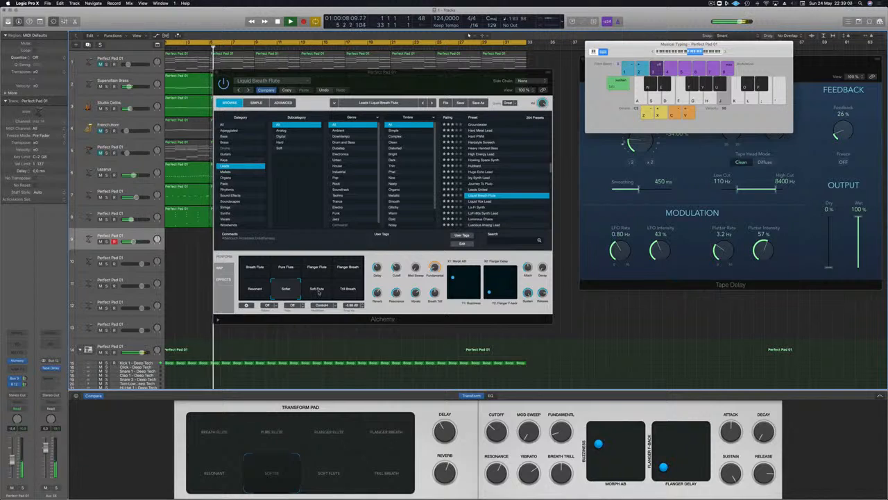
click(347, 288)
click(252, 270)
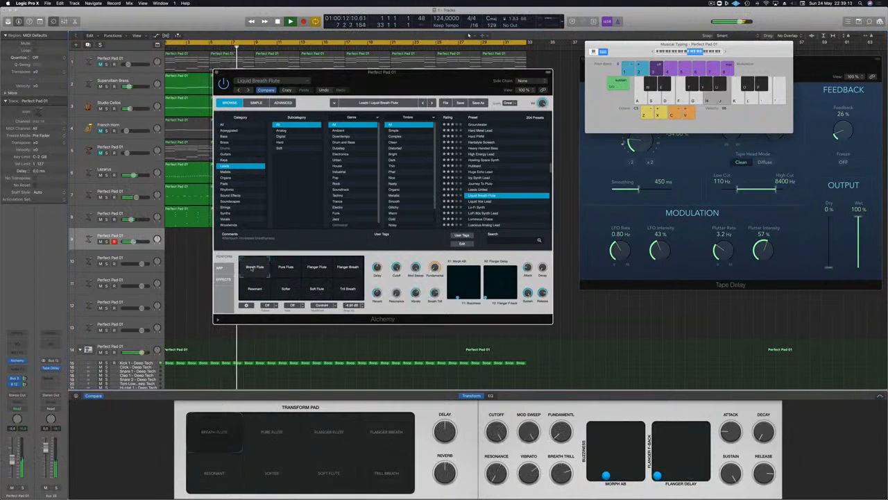
Set Liquid Breath Flute to the Pure Flute variation and try out a short melody with it
click(286, 267)
key(k)
key(j)
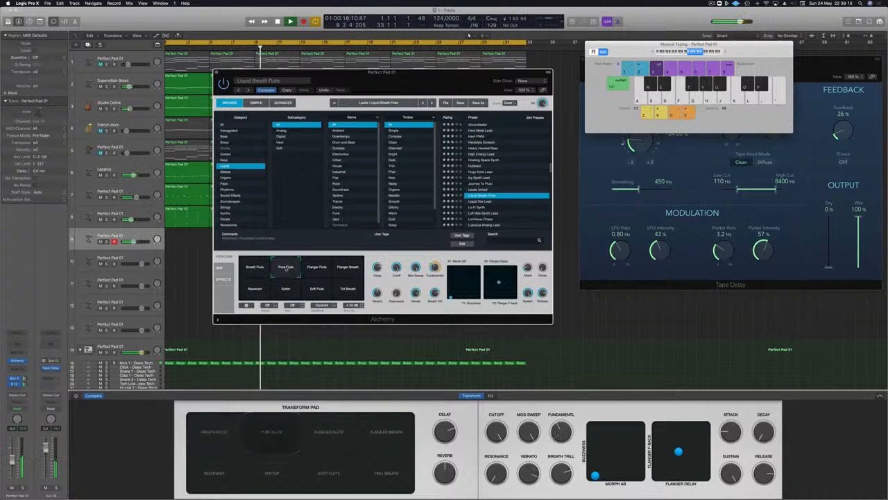
key(semicolon)
key(apostrophe)
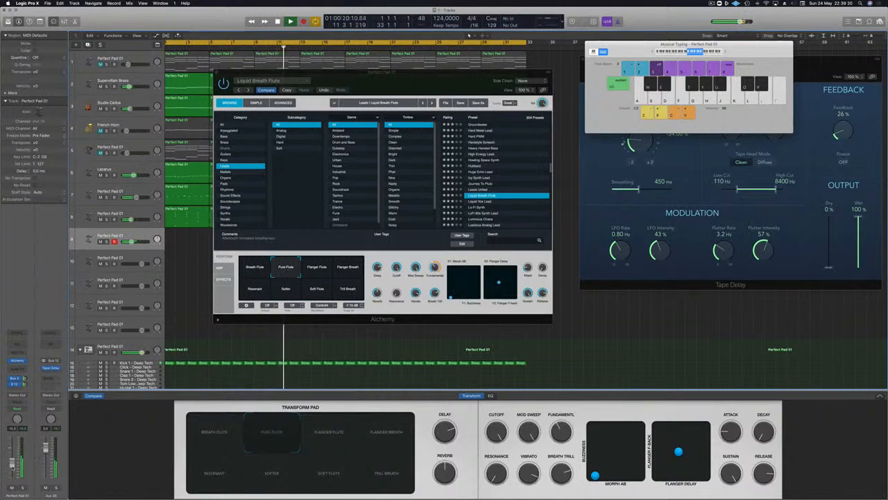
key(l)
key(k)
key(semicolon)
key(l)
key(k)
key(apostrophe)
key(j)
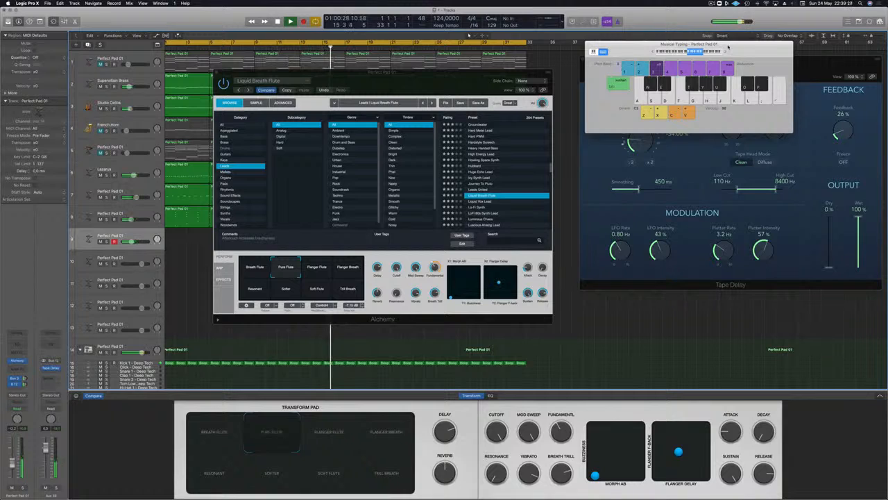
Improvise melody ideas on the Pure Flute sound with the Musical Typing keyboard one octave higher, at C4
key(j)
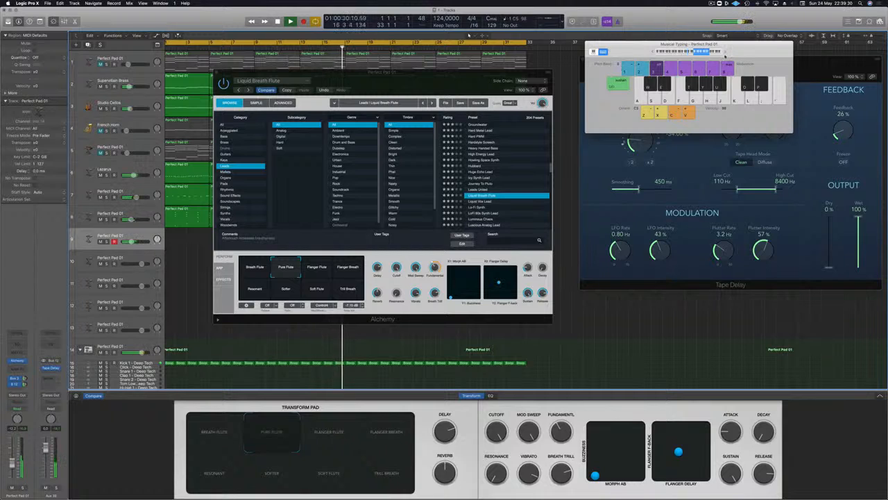
key(h)
key(j)
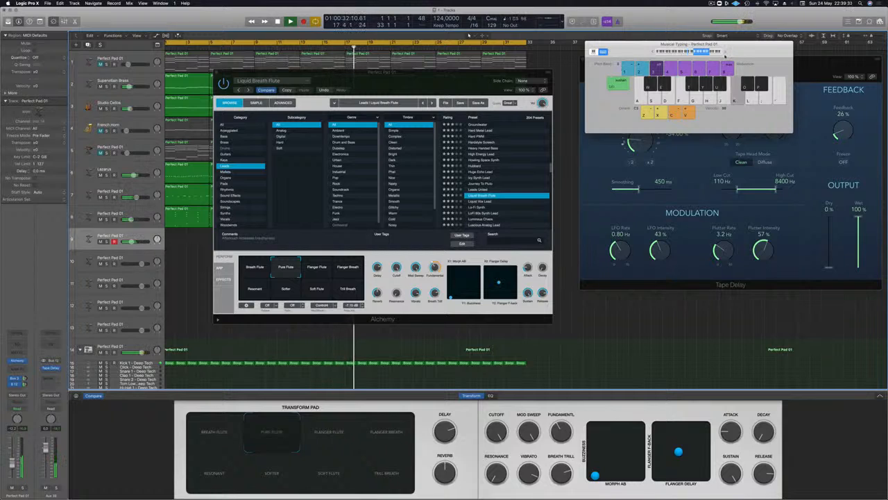
key(d)
key(a)
key(d)
key(a)
key(a)
key(d)
key(d)
key(a)
key(a)
key(s)
key(d)
key(f)
key(k)
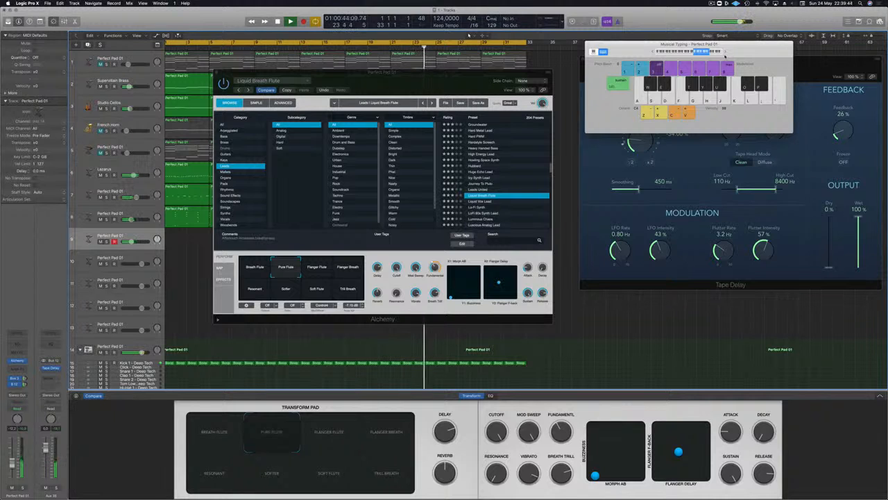
key(a)
key(a)
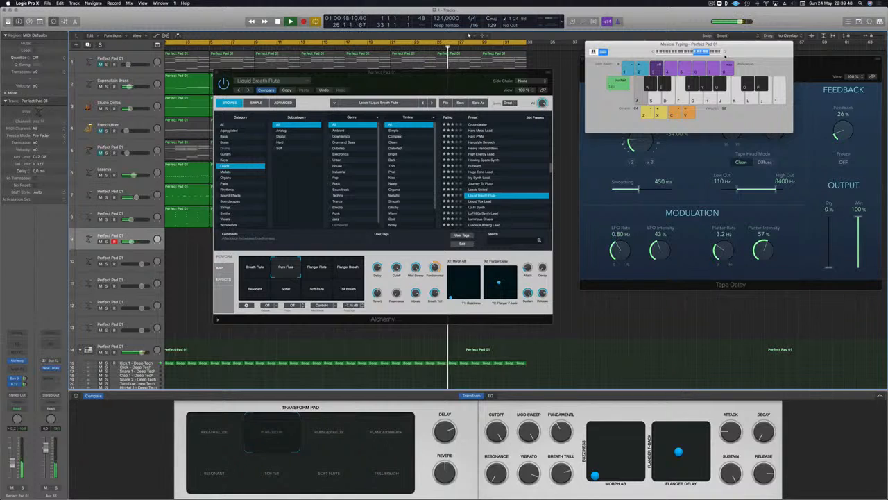
key(j)
key(h)
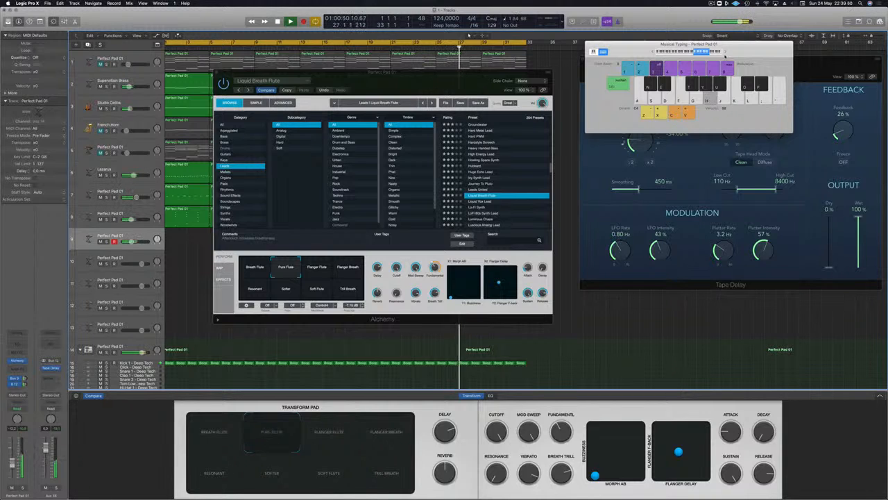
Try out further melody notes on the Pure Flute sound over bars 27 to 32 and into the next loop pass
key(g)
key(k)
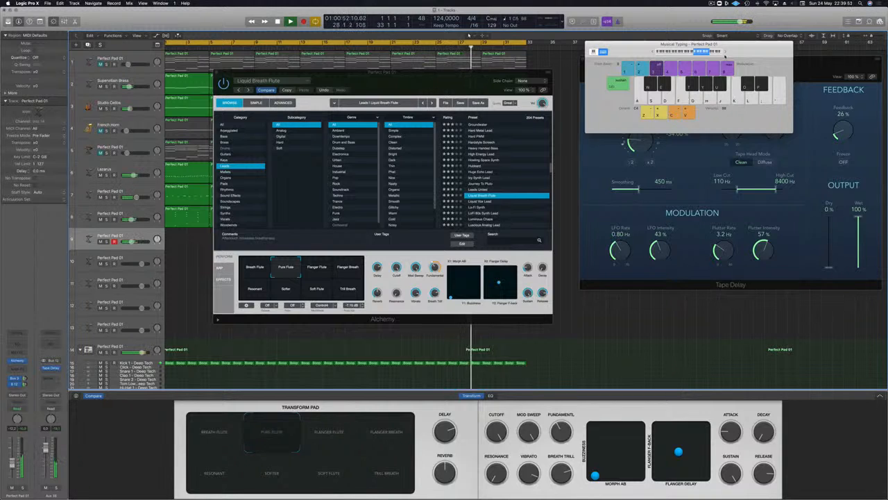
key(g)
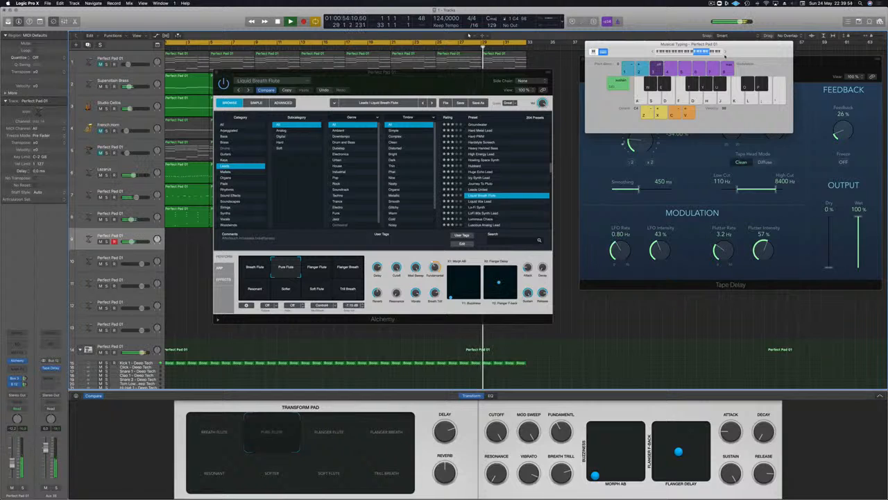
key(a)
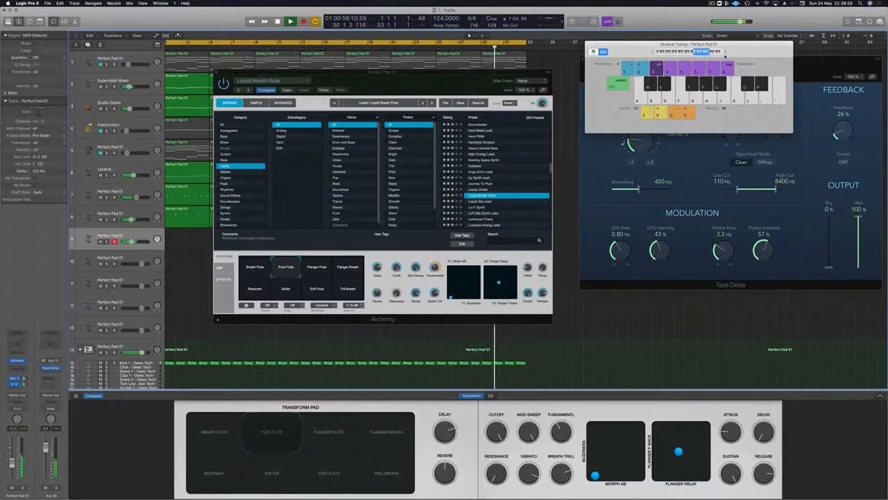
key(g)
key(a)
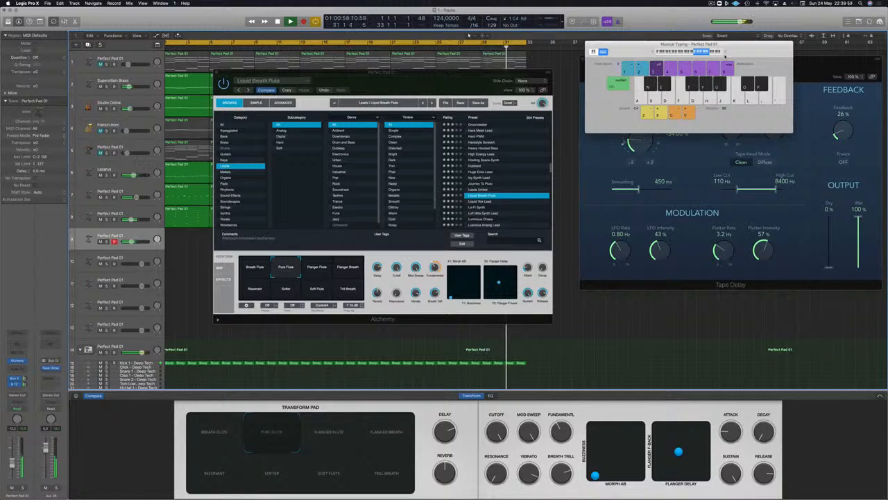
key(a)
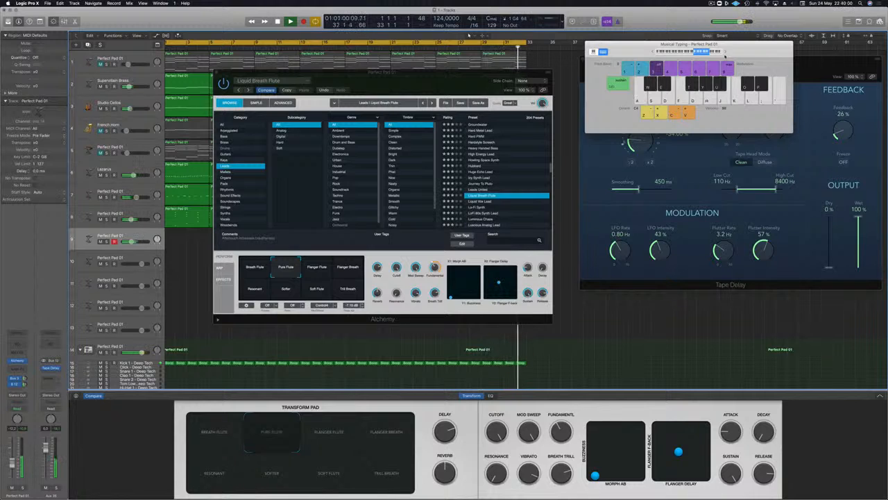
key(j)
key(h)
key(g)
key(f)
key(a)
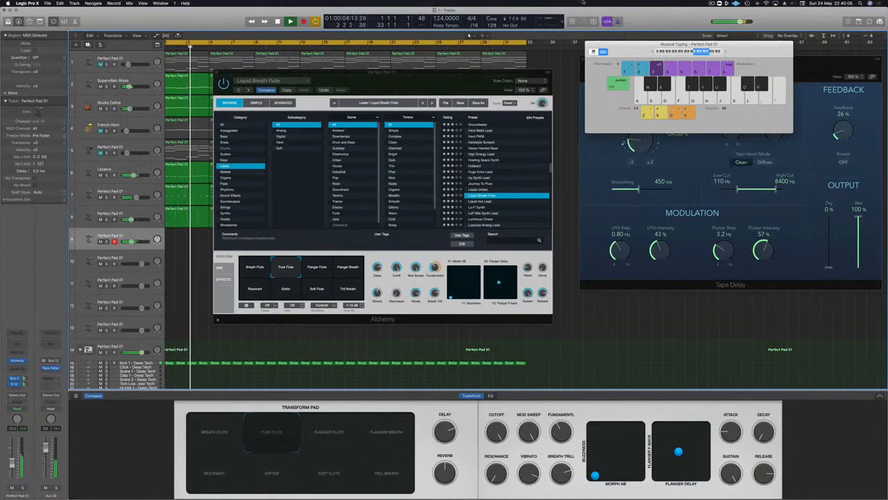
Lower Musical Typing to C3, set Liquid Breath Flute to the Breath Flute variation, and try melody notes on it
key(a)
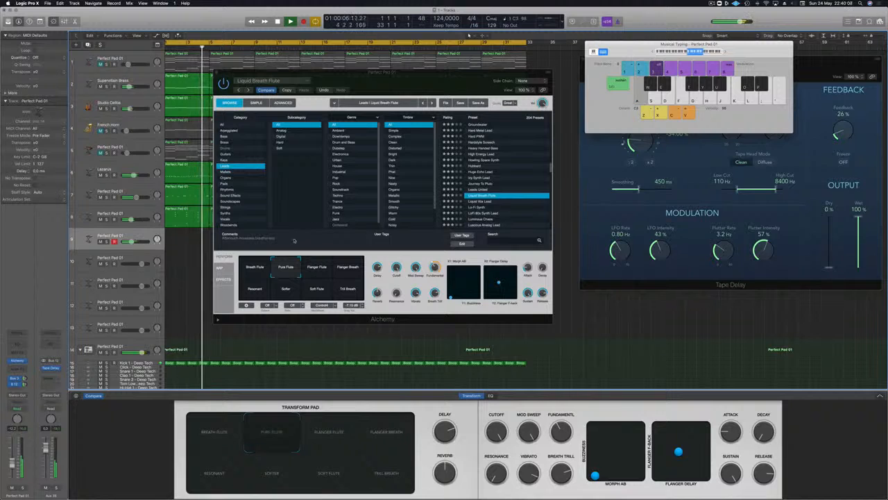
click(254, 265)
key(a)
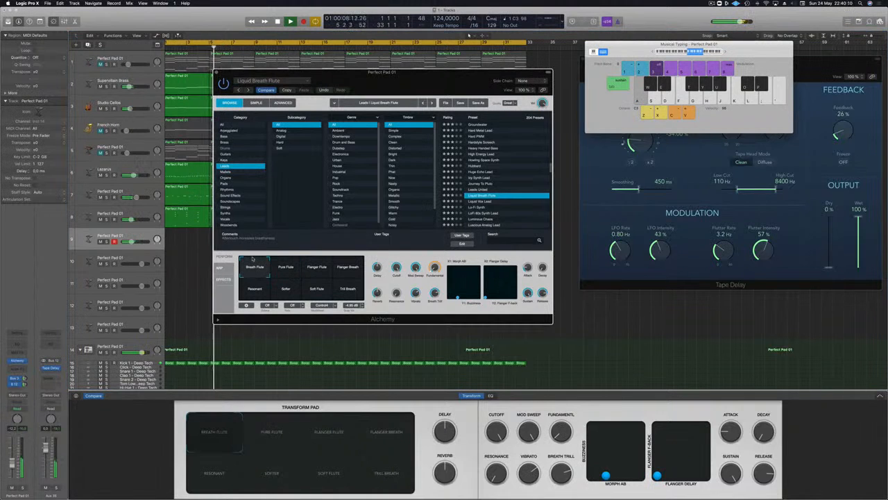
key(d)
key(j)
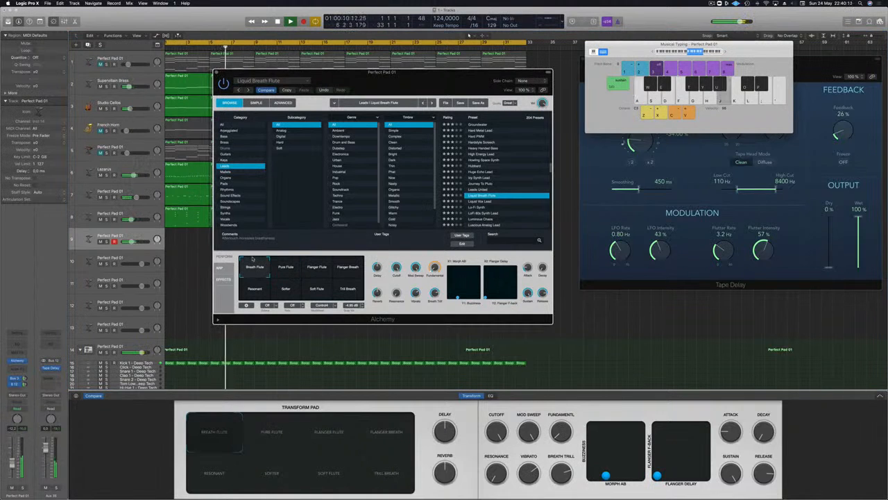
key(h)
key(k)
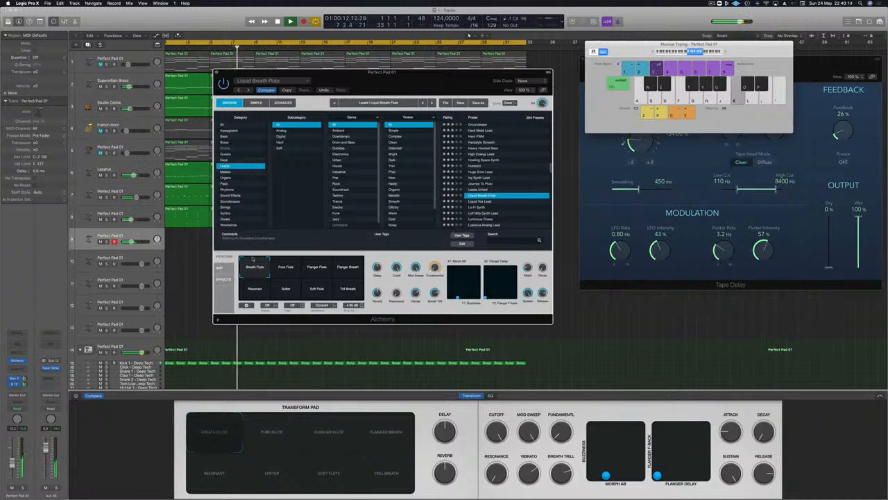
key(o)
key(g)
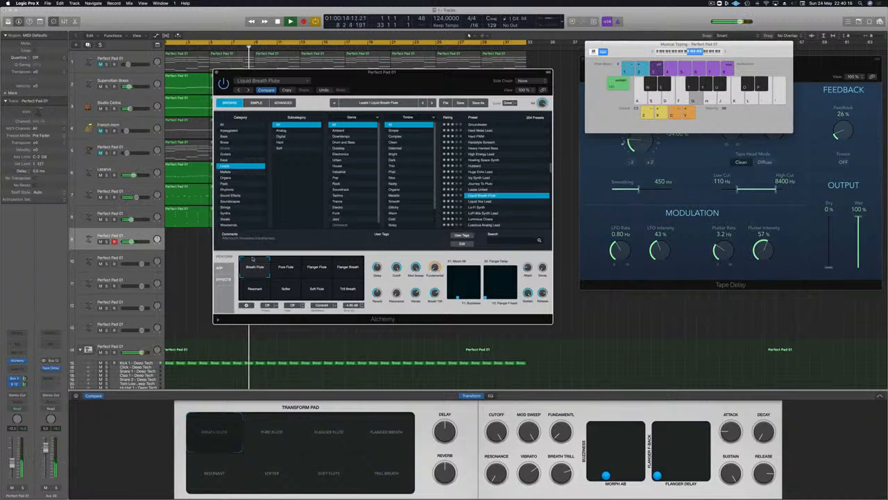
key(g)
key(g)
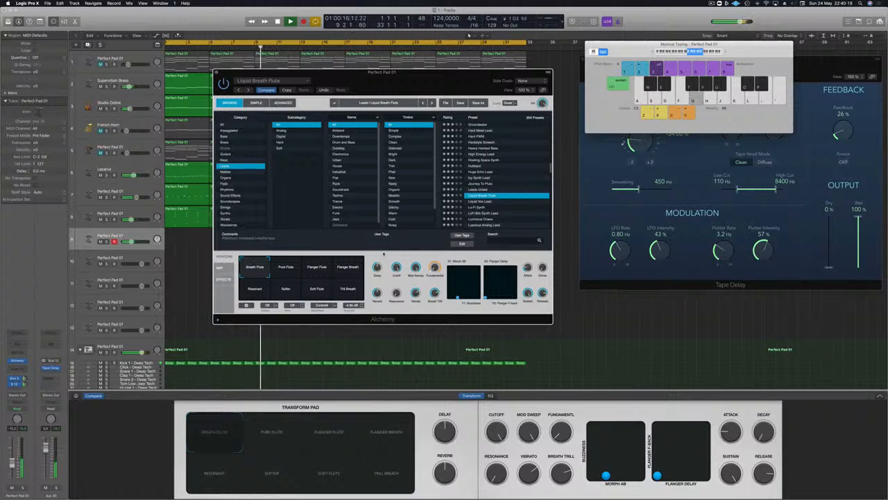
Raise the lead track's volume while playing short phrases on the Breath Flute sound
key(g)
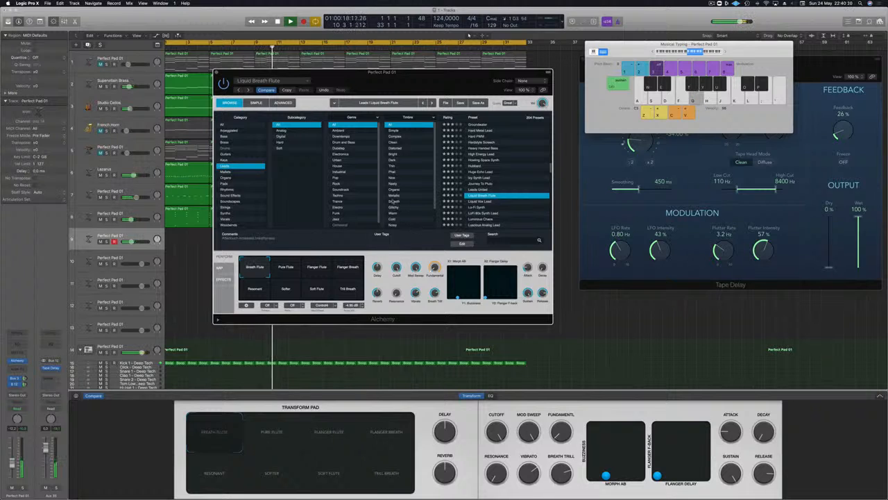
key(g)
key(g)
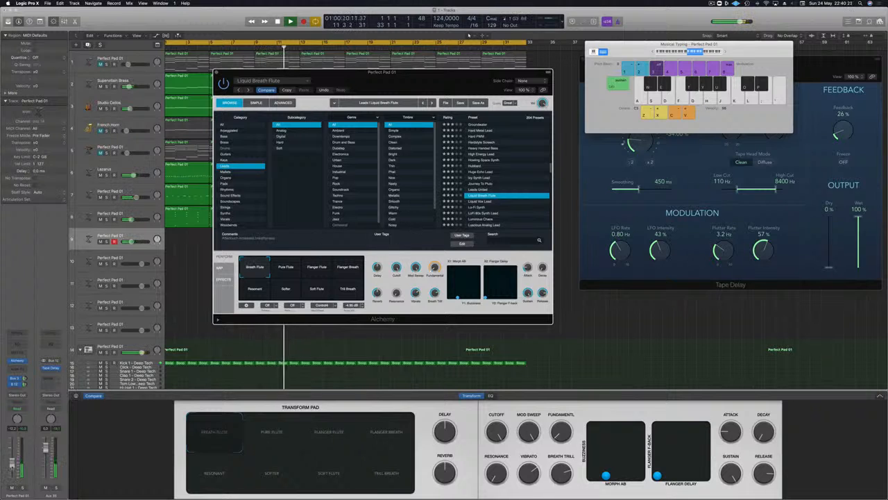
key(g)
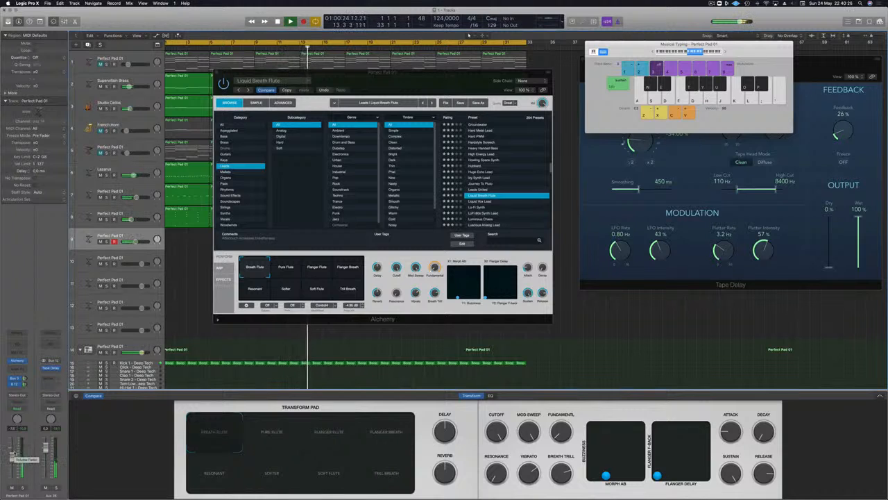
key(g)
key(h)
key(d)
key(j)
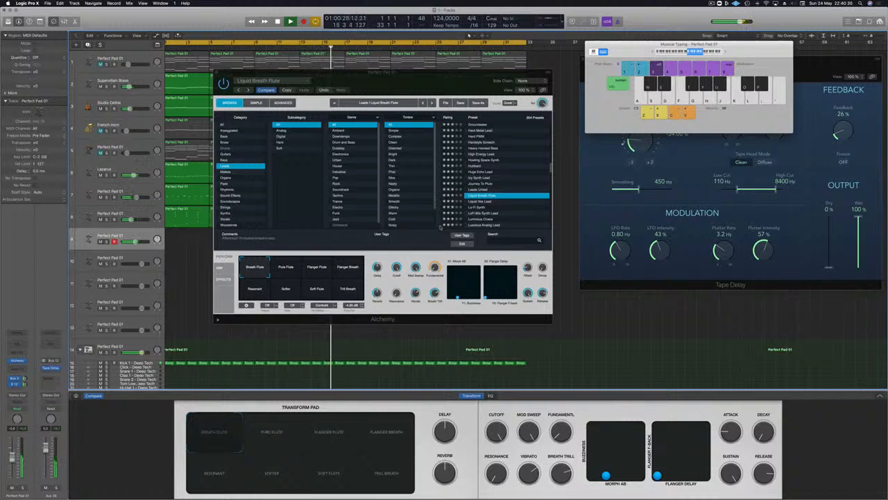
Audition the Liquid Vox Lead, Lo-Fi Synth and LoFi 80s Synth Lead presets with short phrases over the looping track
click(478, 202)
key(g)
key(h)
key(j)
click(477, 208)
key(g)
key(h)
click(490, 214)
scroll(506, 192, down, 5)
key(g)
key(h)
scroll(506, 192, up, 2)
key(j)
scroll(506, 192, up, 3)
key(h)
key(g)
key(d)
key(g)
key(g)
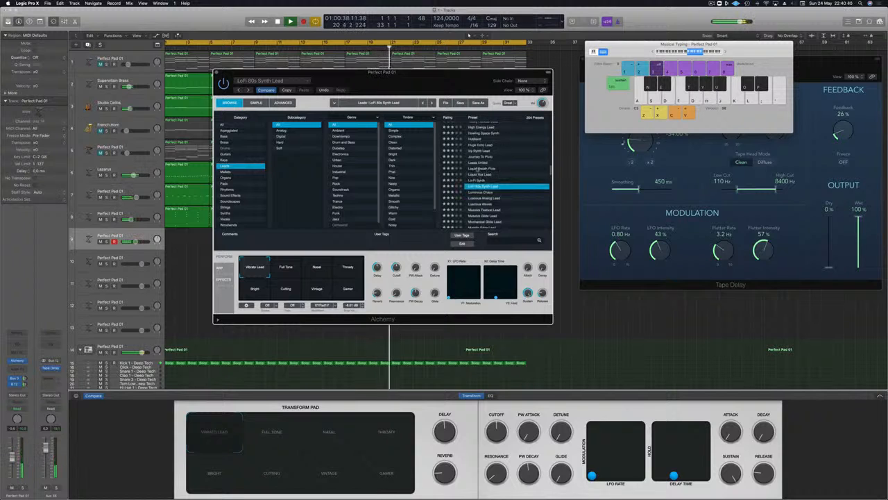
Reload the Liquid Breath Flute preset, lower the lead track's volume, and play a sparse melody over the loop
click(478, 169)
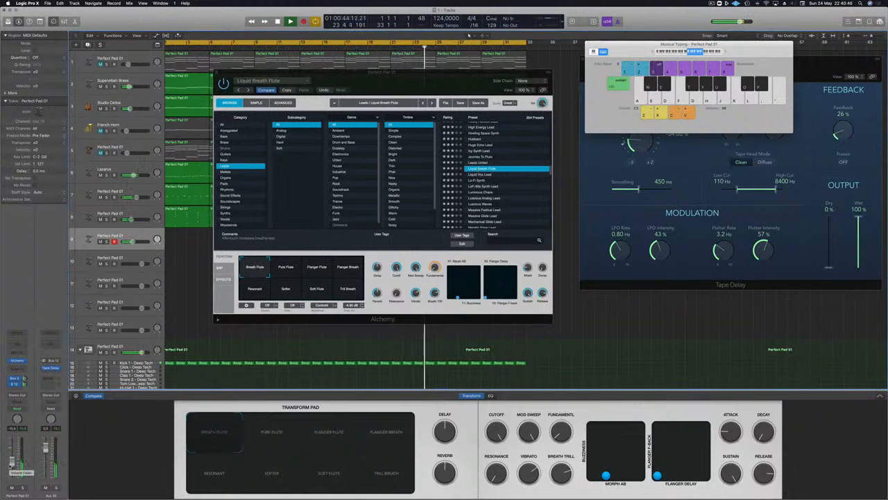
key(d)
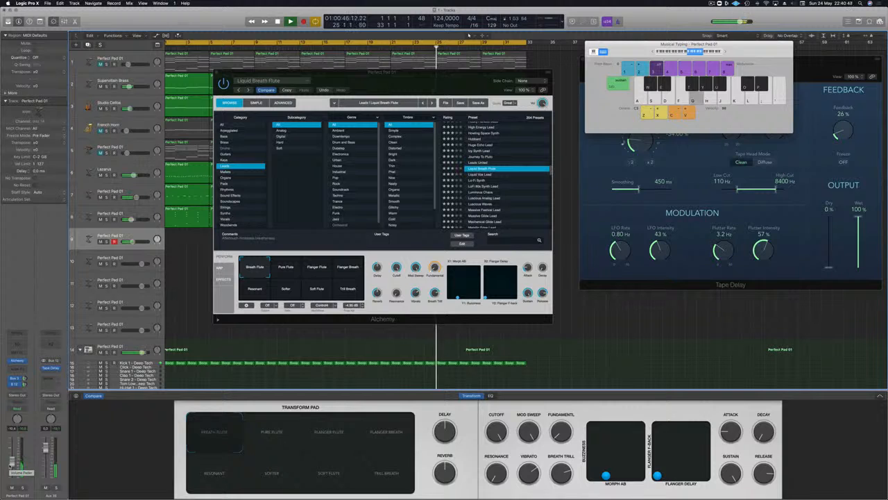
key(h)
key(g)
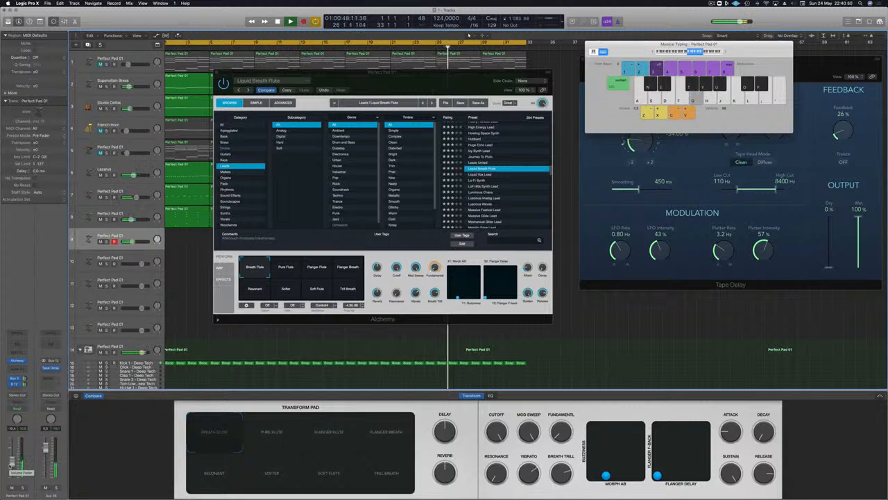
key(d)
key(a)
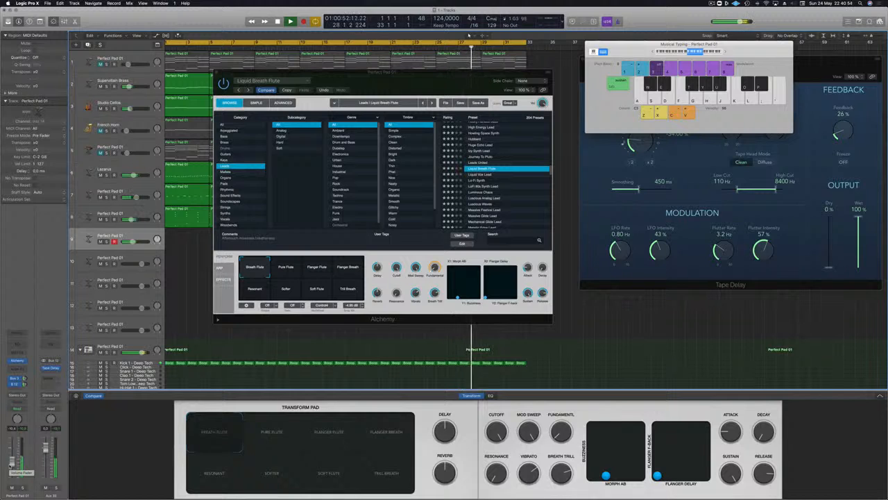
key(a)
key(g)
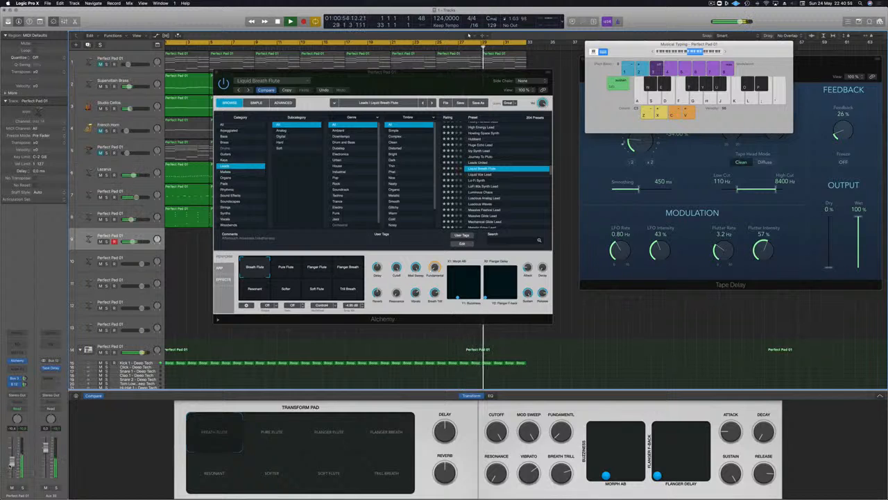
key(a)
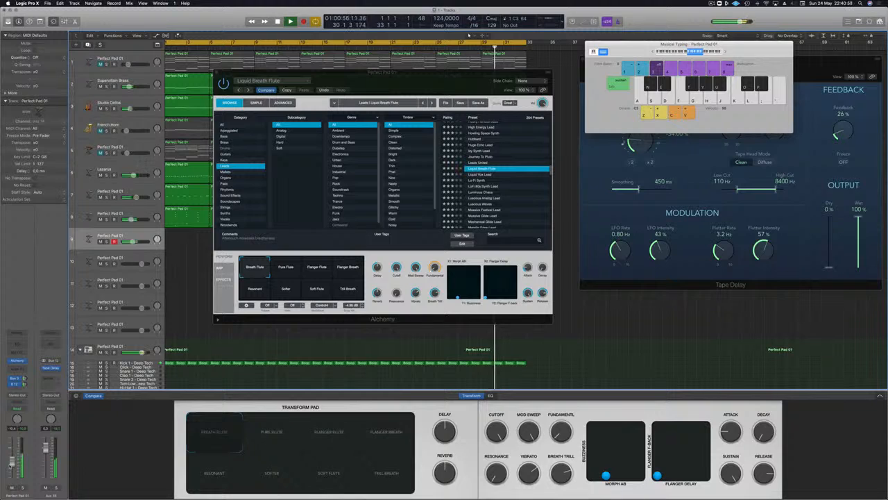
Rehearse a melody built mainly on C and G with the Breath Flute sound from the loop's end into its next pass
key(a)
key(s)
key(a)
key(g)
key(j)
key(k)
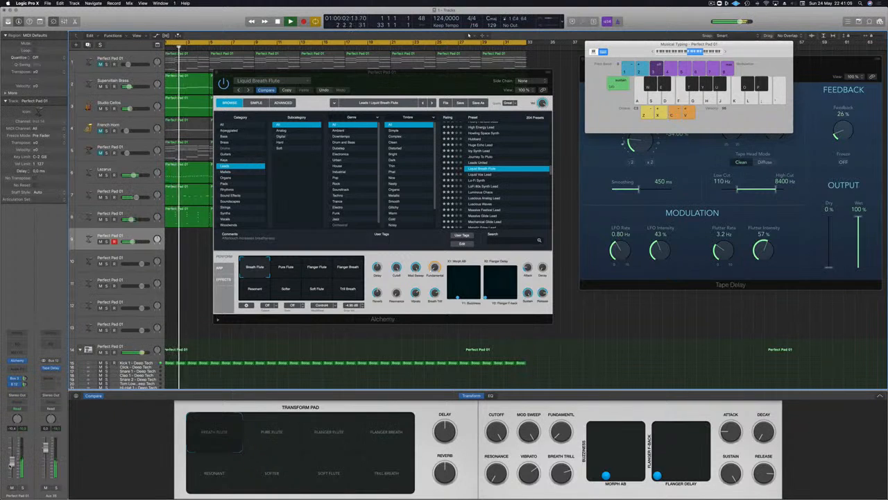
key(a)
key(g)
key(a)
key(g)
key(a)
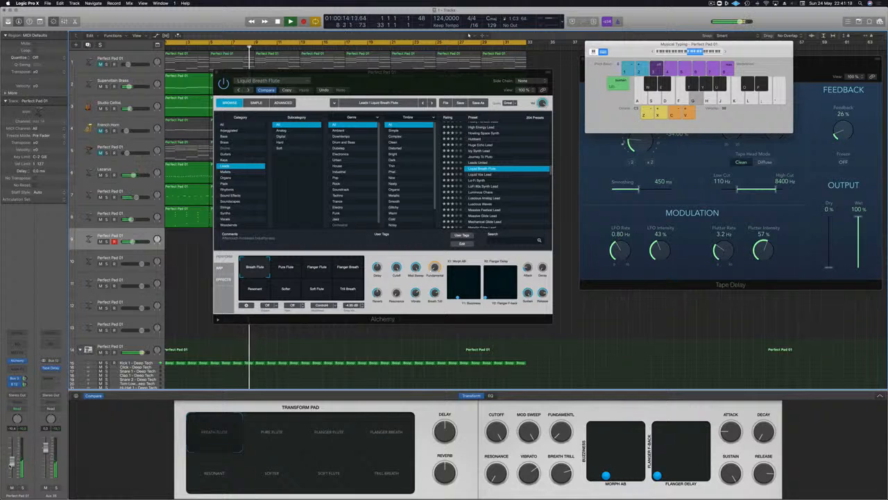
key(k)
key(g)
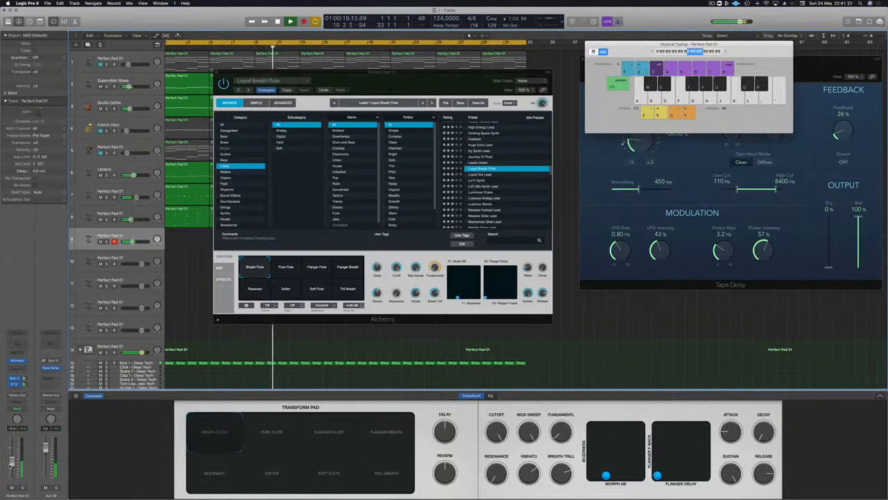
Record the Breath Flute melody on track 9 from bar 11 to the cycle's end and on from bar 1 to about bar 5
key(a)
key(f)
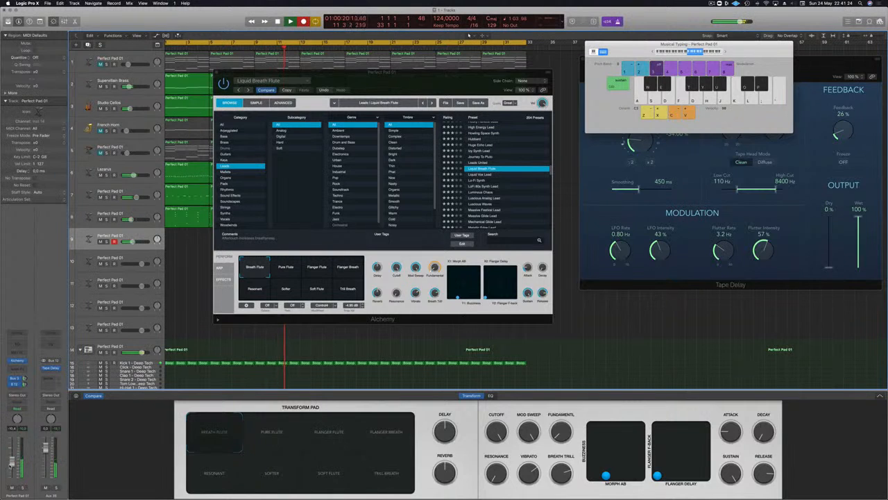
key(a)
key(g)
key(a)
key(a)
key(g)
key(f)
key(g)
key(a)
key(g)
key(a)
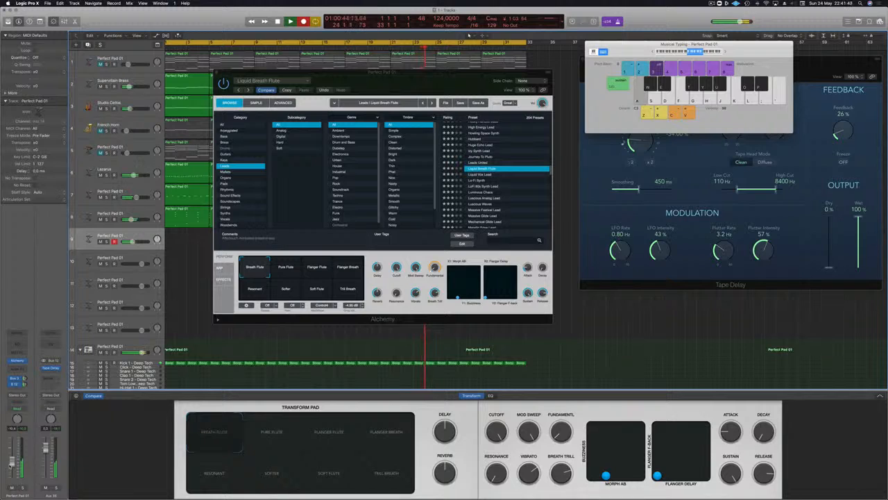
key(g)
key(a)
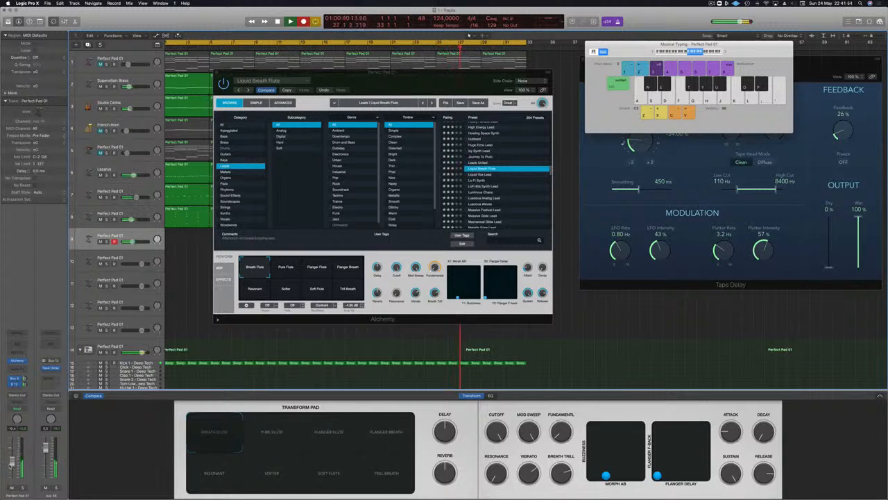
key(g)
key(k)
key(a)
key(g)
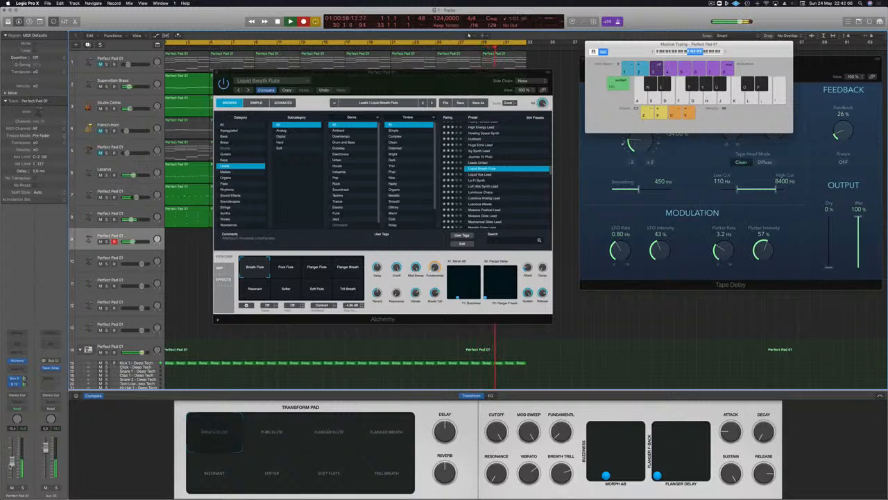
key(a)
key(g)
key(a)
key(k)
key(g)
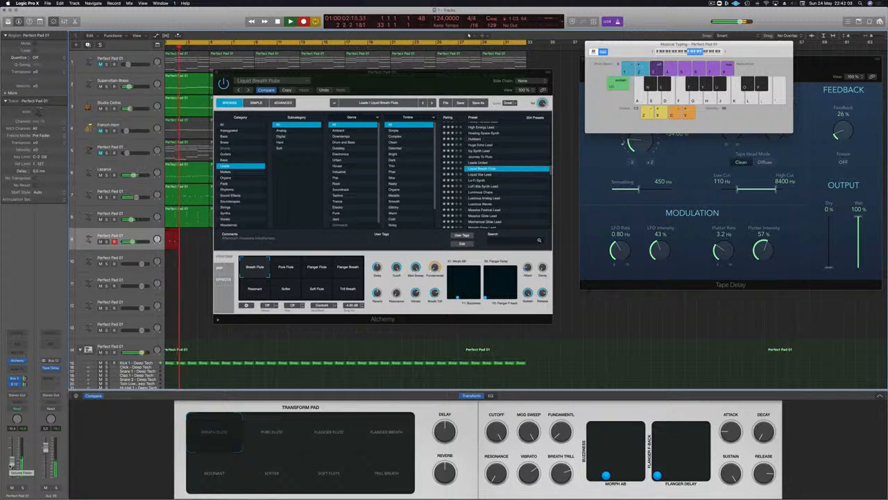
key(a)
key(g)
key(g)
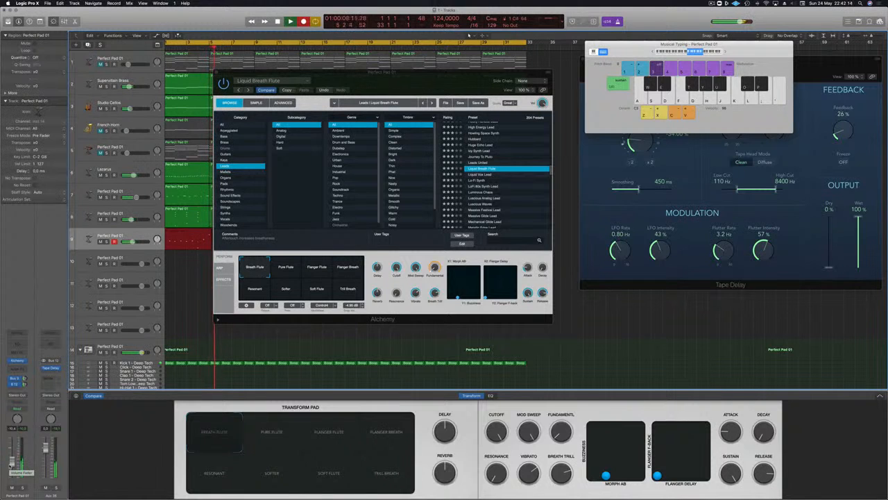
key(space)
key(space)
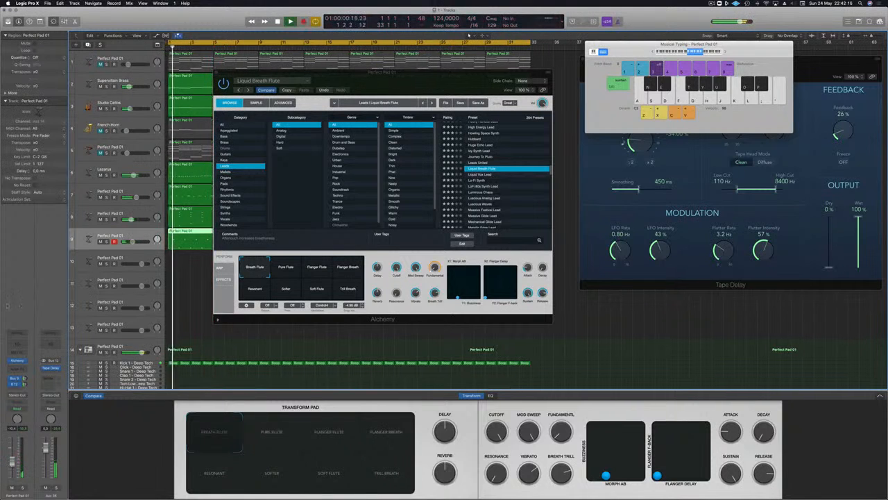
Move the Alchemy window off the arrangement, play the recording from bar 17, and open track 9's longer region in the Piano Roll
drag(291, 72, 658, 85)
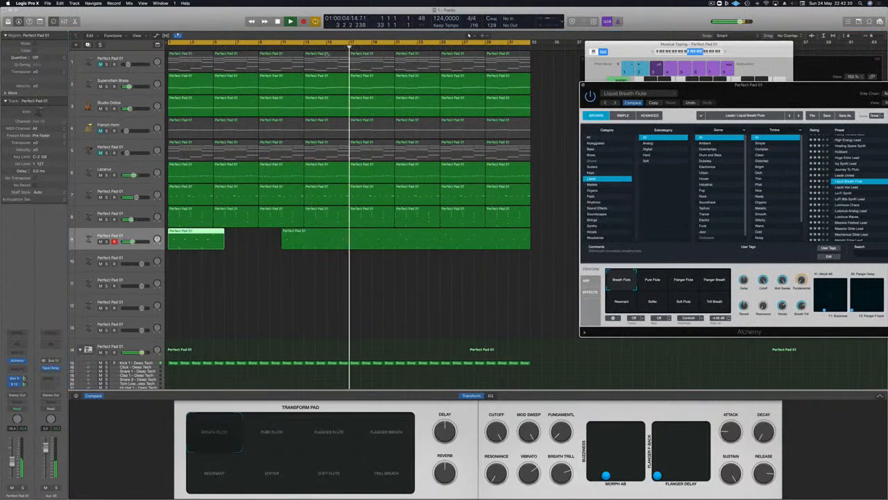
click(352, 47)
double_click(374, 243)
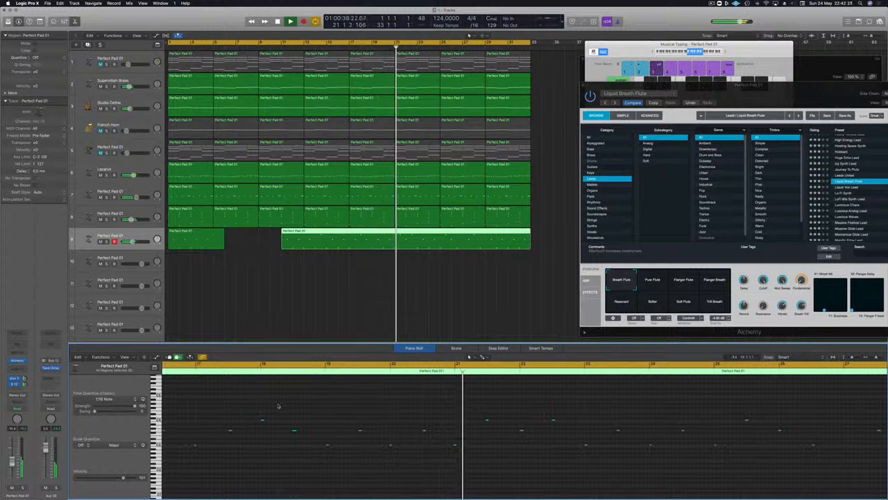
Quantize all notes of track 9's longer melody region to 1/16 notes while it plays back
scroll(291, 399, left, 5)
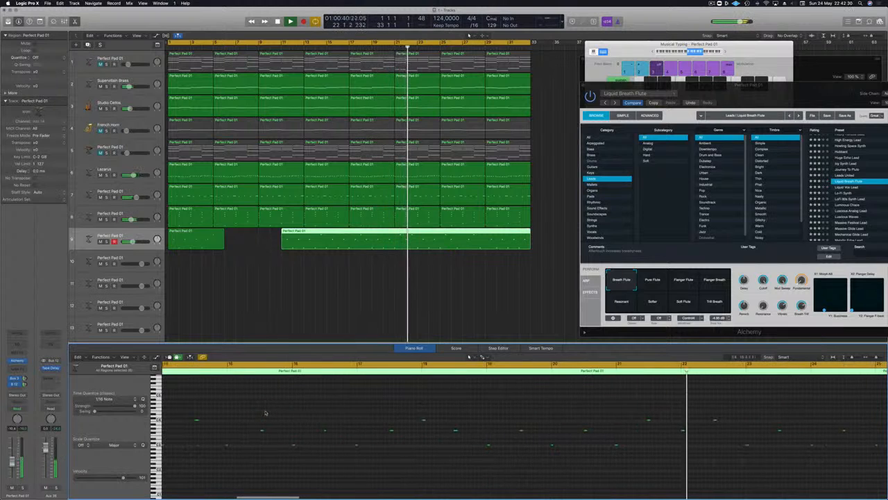
scroll(263, 385, left, 1)
click(269, 365)
scroll(249, 416, left, 2)
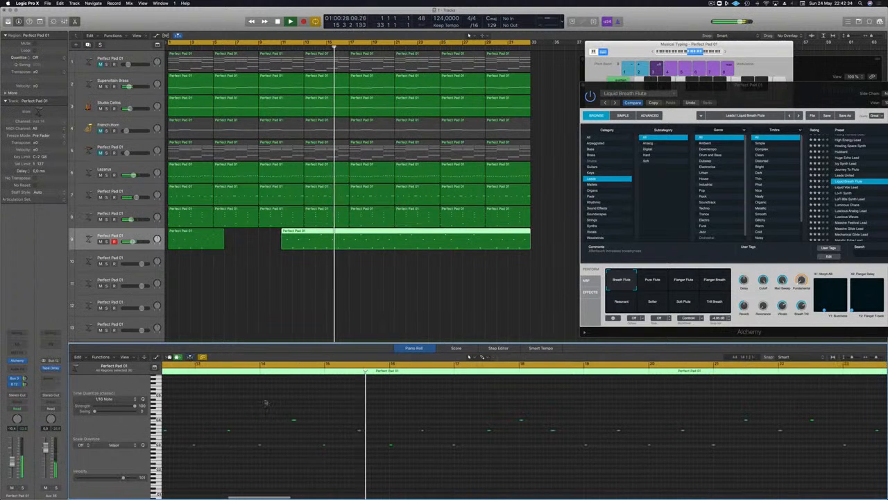
key(super+a)
key(q)
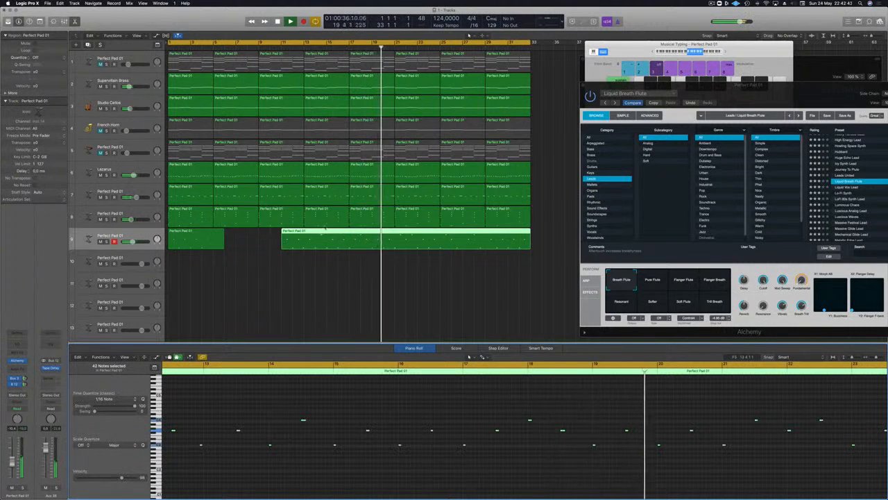
Split track 9's longer region at bar 14 and delete the piece before it and the short region at bar 1
double_click(315, 241)
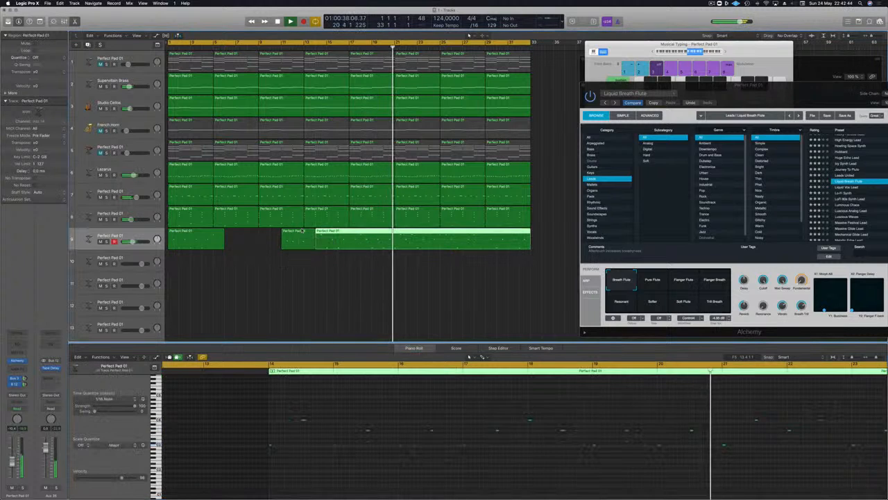
click(302, 231)
key(Delete)
click(216, 237)
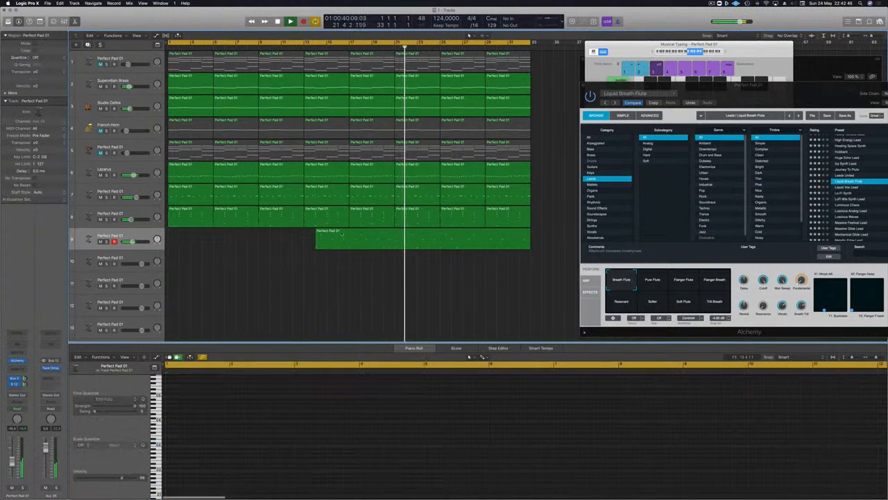
key(Delete)
Move the remaining melody region on track 9 to bar 1 and play it from the start
click(326, 238)
drag(269, 237, 178, 237)
key(Return)
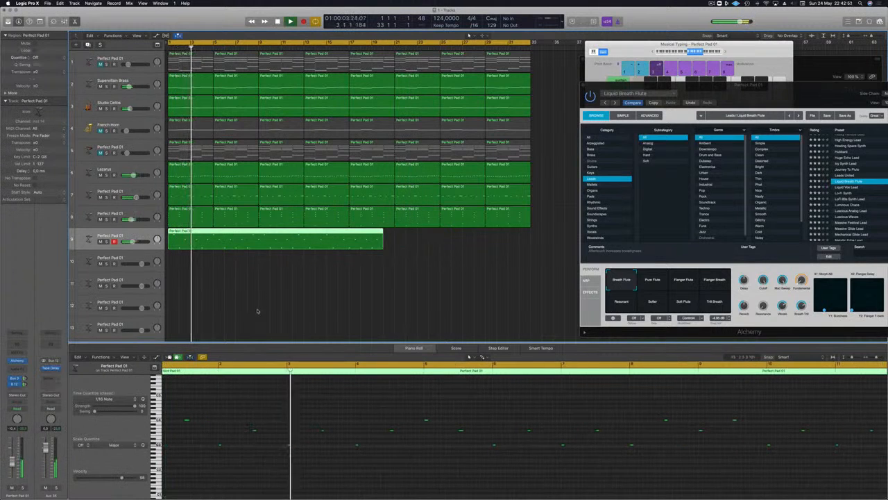
key(super+Left)
key(Return)
key(space)
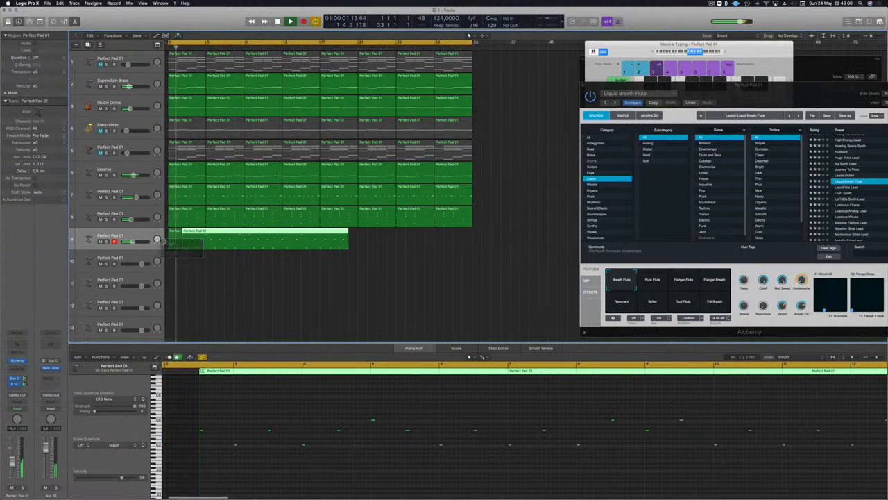
Try removing the opening of track 9's region and moving the rest to bar 1, and undo these edits
click(170, 238)
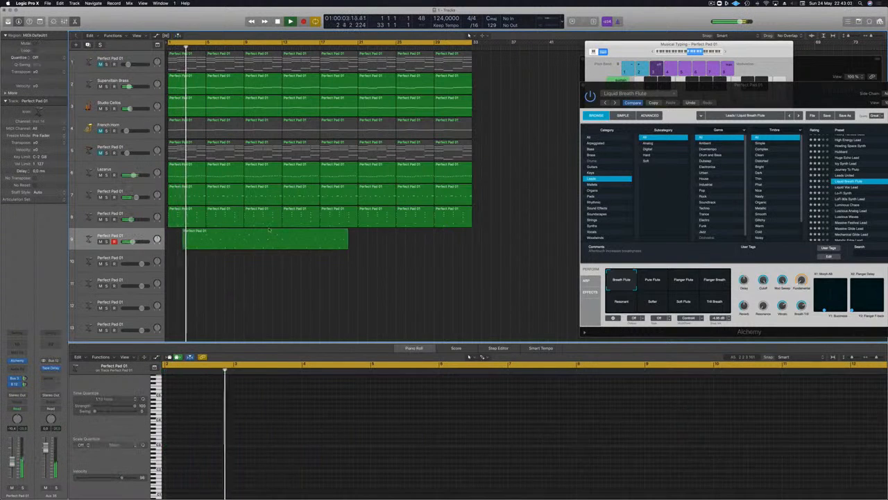
drag(269, 229, 229, 229)
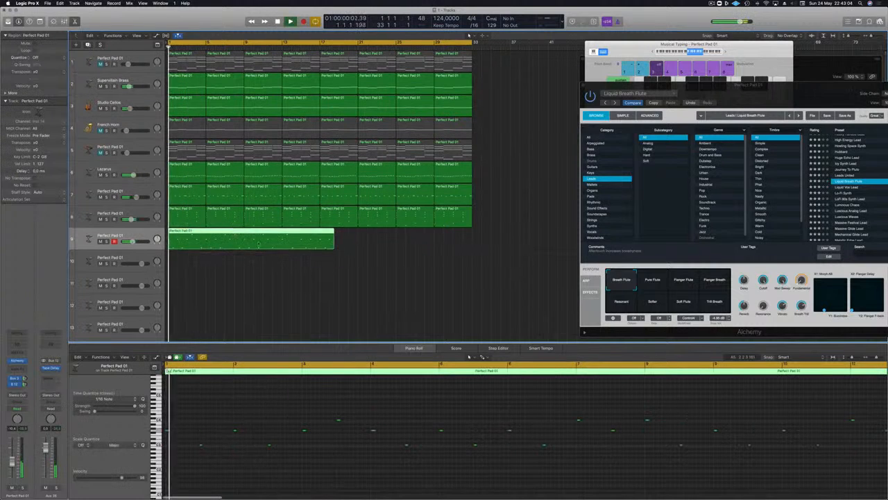
key(super+z)
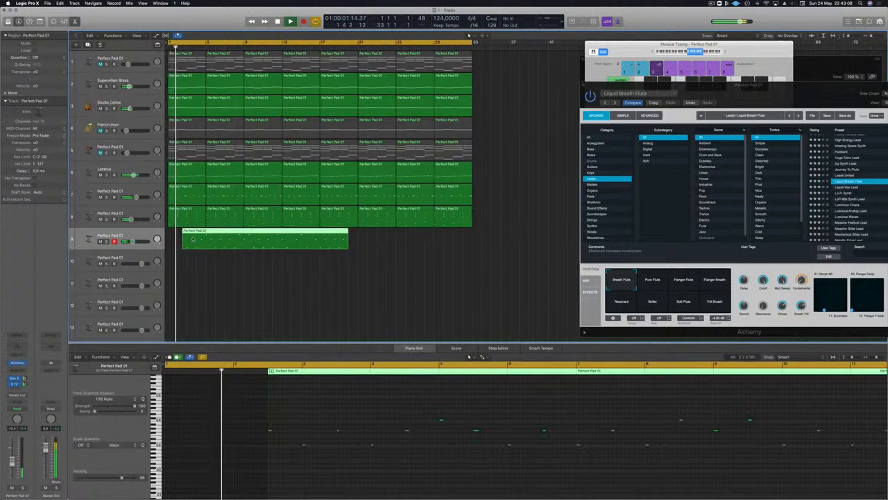
key(super+z)
key(space)
click(194, 278)
key(super+z)
click(213, 273)
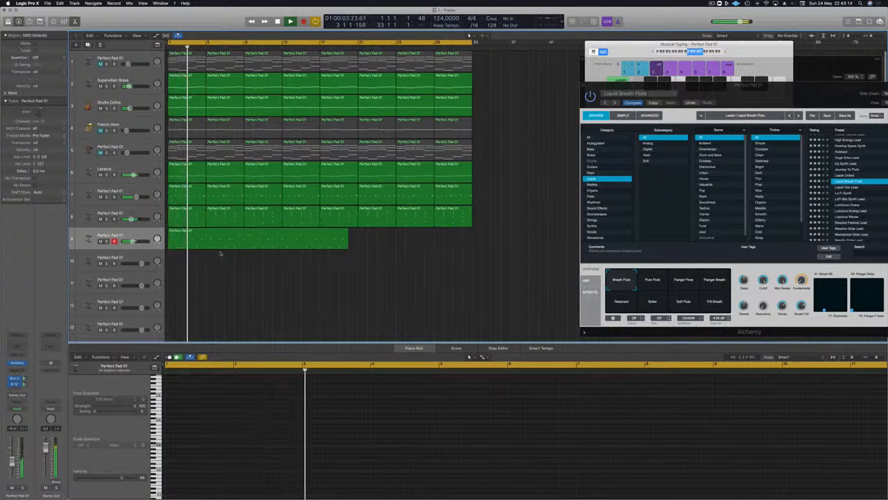
Set the melody region's opening note at bar 1 to C4 and its second note to G3, and play from the start
click(232, 245)
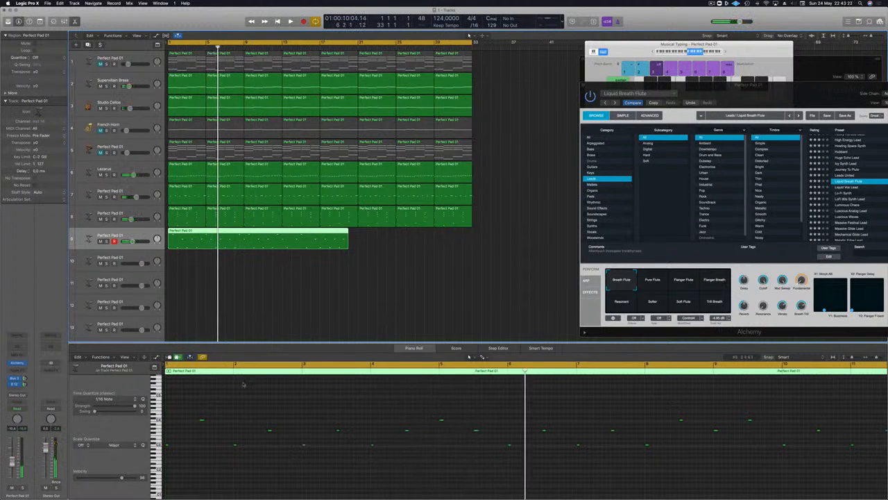
click(166, 446)
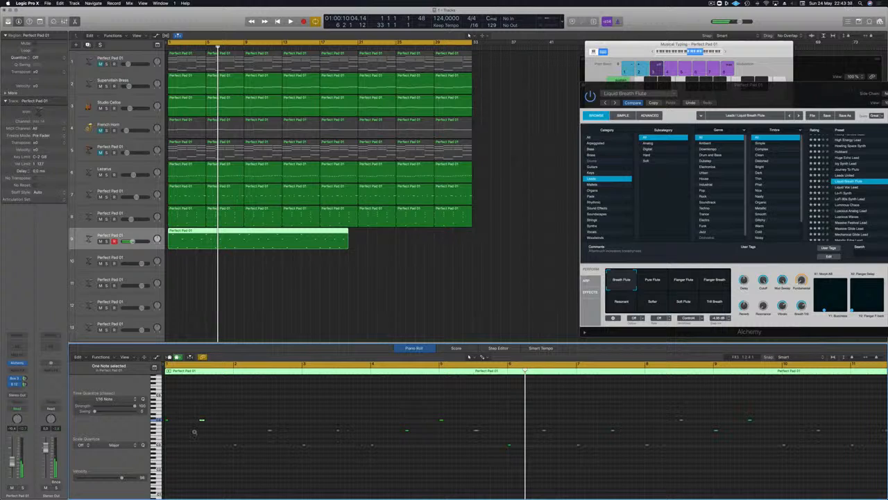
key(Return)
key(space)
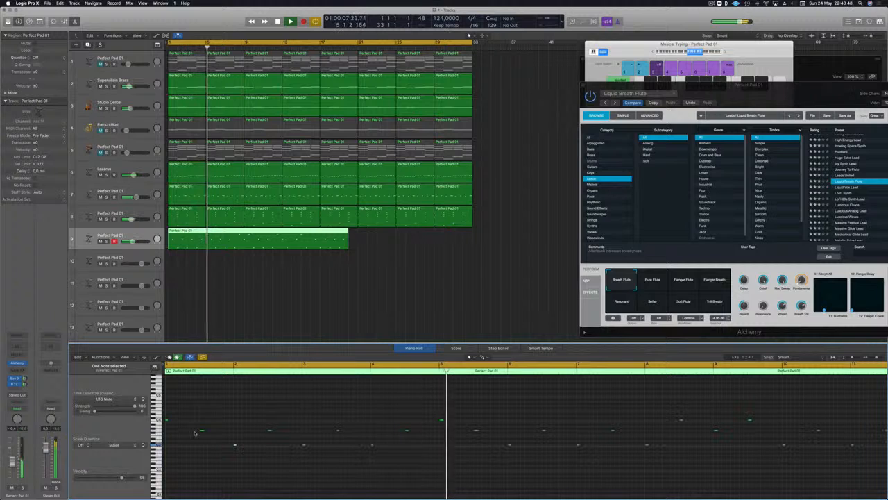
Split track 9's melody region at bar 5 and at bar 9 during playback
key(space)
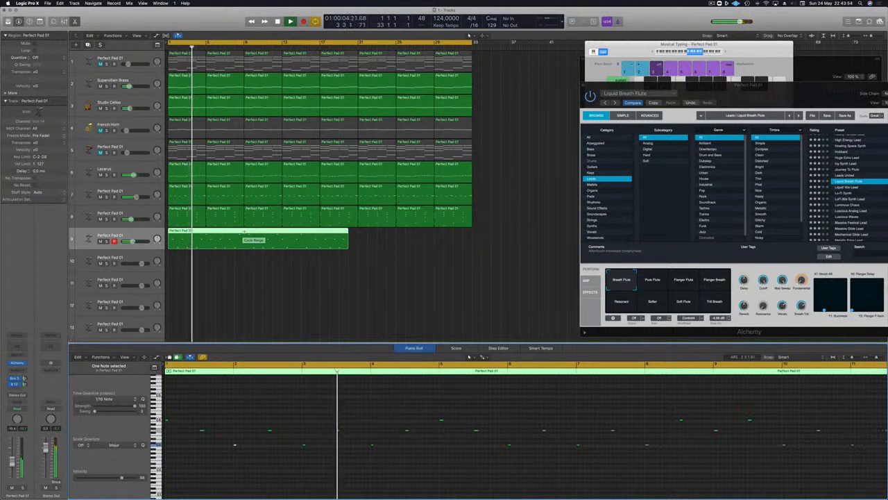
super+double_click(205, 231)
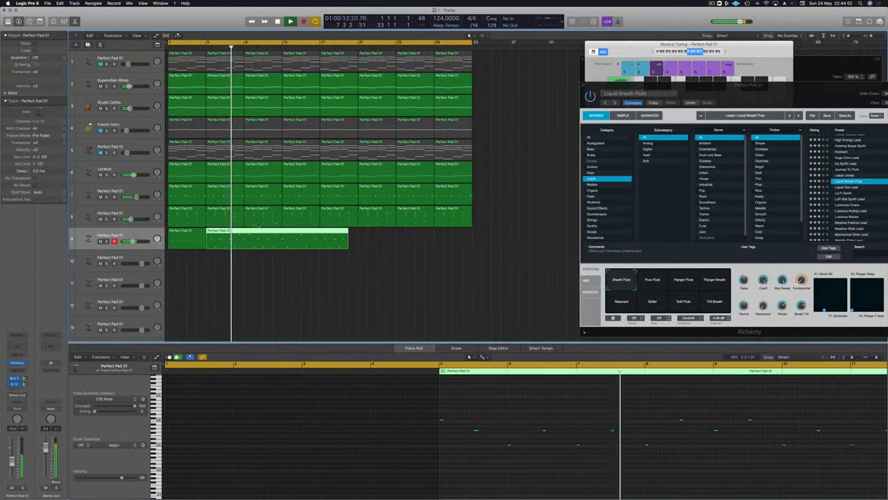
super+click(243, 232)
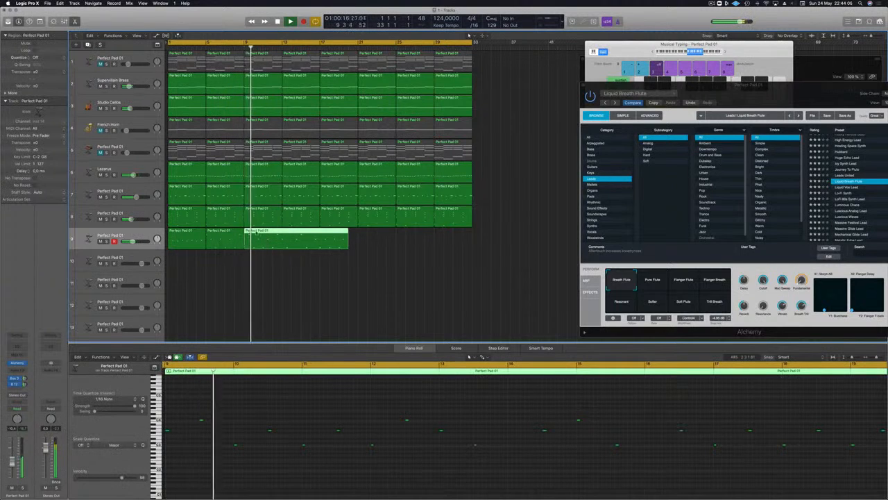
Lower the last note of the melody region spanning bars 5 to 8 to G3 and check it in playback
click(231, 234)
key(Return)
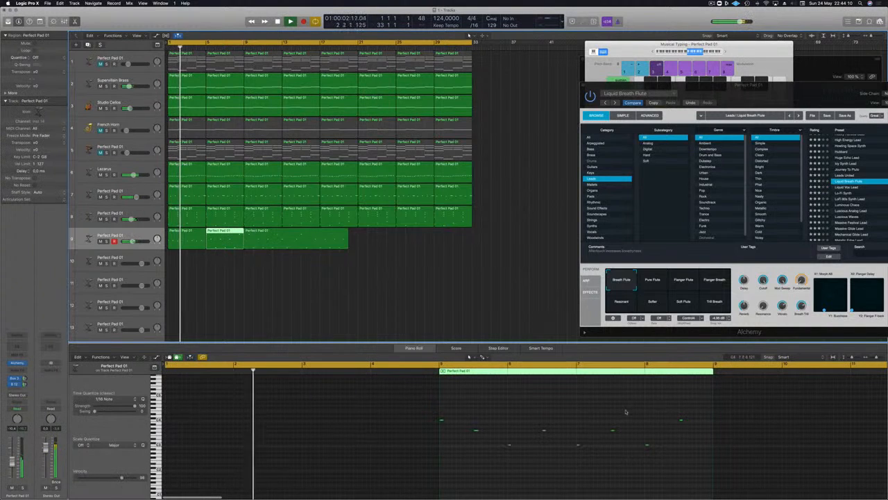
click(681, 420)
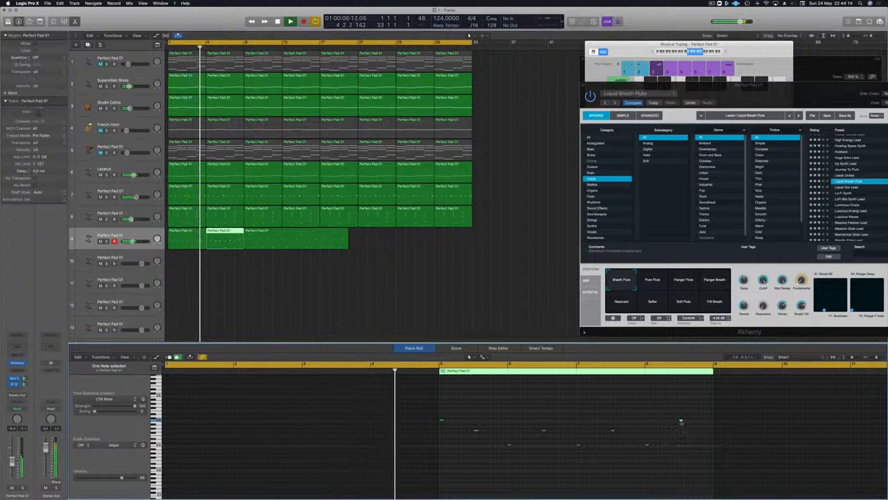
key(Down)
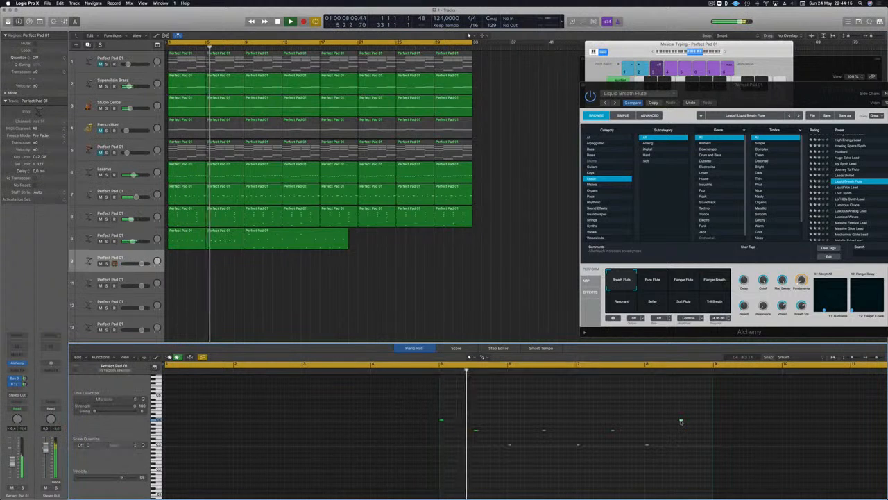
click(685, 440)
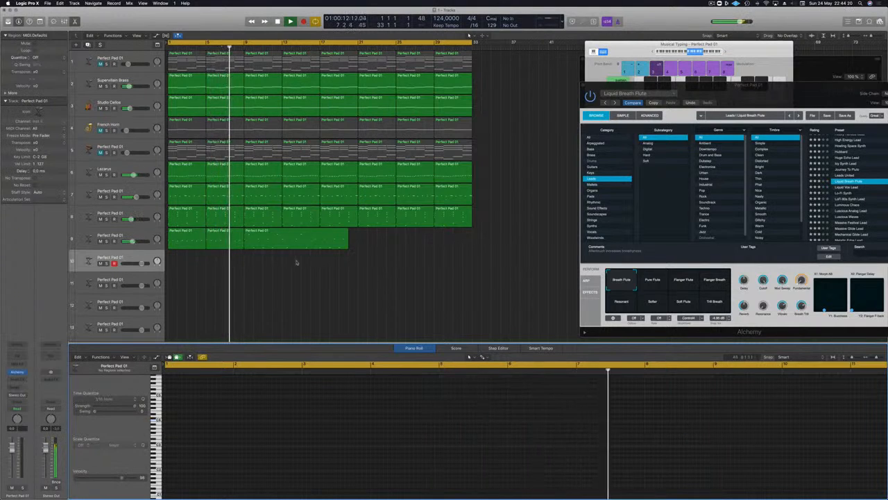
click(200, 237)
click(225, 236)
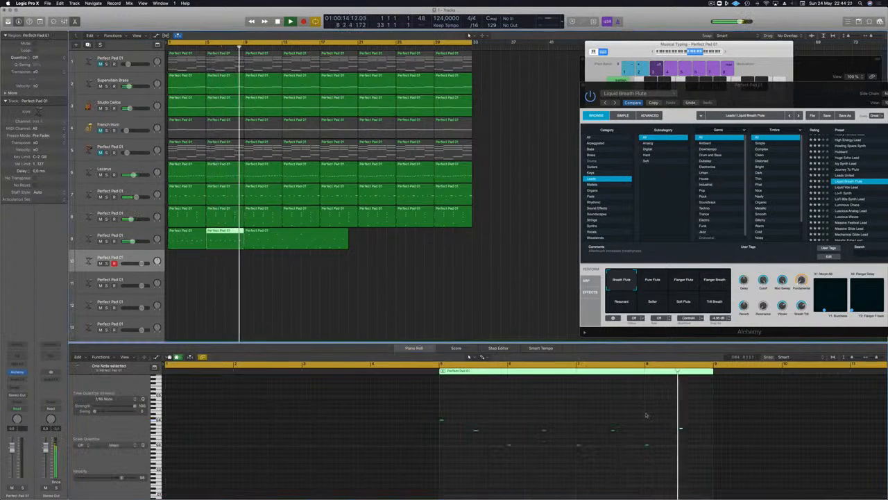
drag(637, 406, 722, 441)
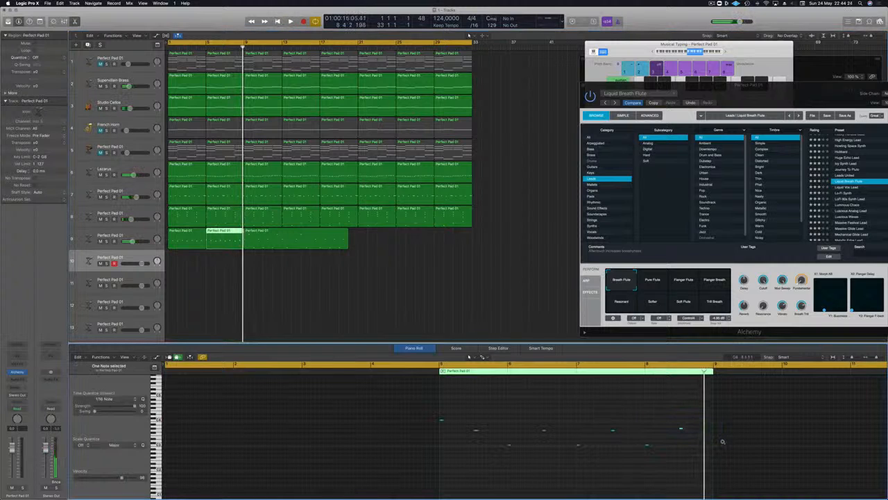
key(space)
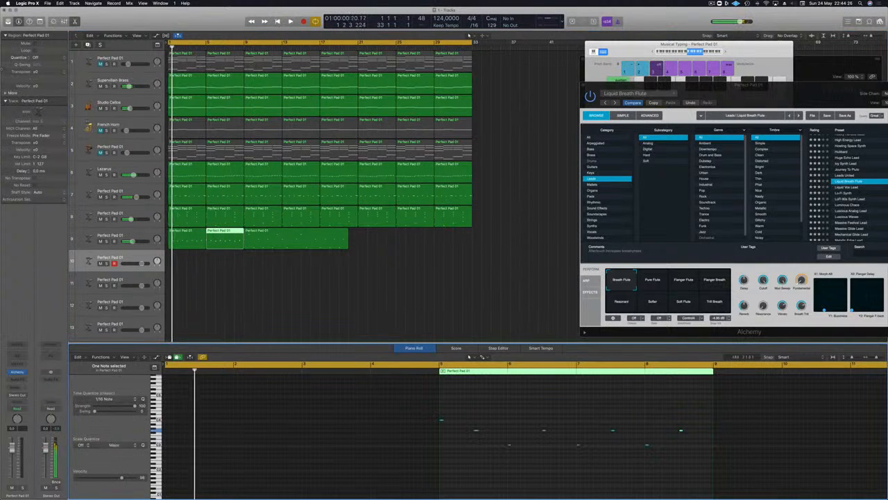
Replace the melody region at bar 1 with the edited one from bar 5, and delete the leftover region from bar 9
click(181, 237)
key(BackSpace)
drag(221, 238, 182, 238)
key(space)
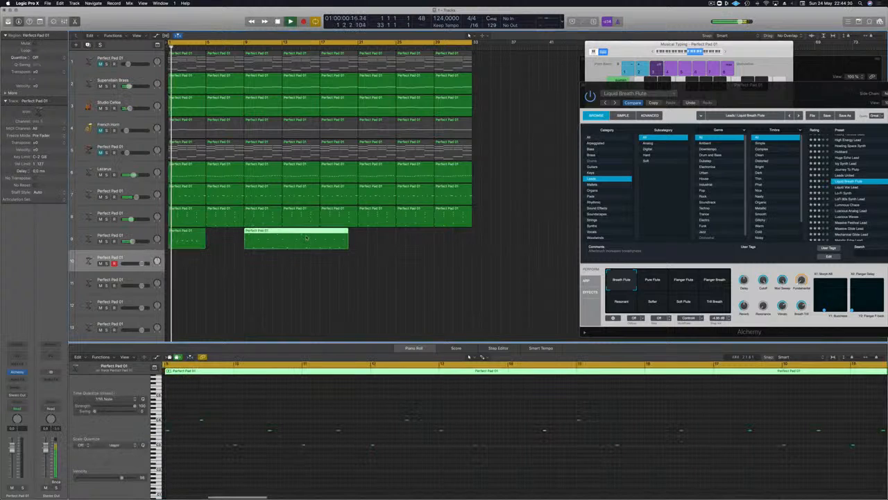
key(BackSpace)
Copy the four-bar melody region on track 9 to bar 5, and copy the pair to bars 9 and 13
drag(184, 237, 222, 237)
click(187, 238)
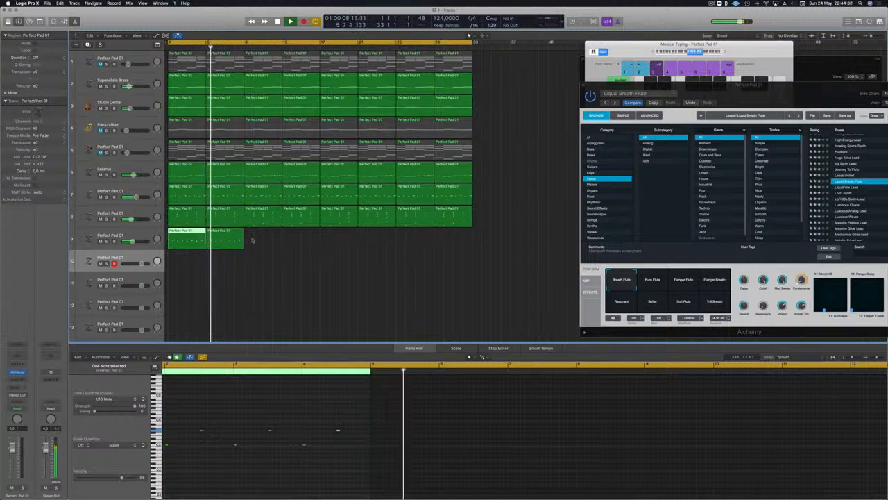
mouse_move(260, 241)
mouse_down()
mouse_move(186, 232)
mouse_move(262, 234)
mouse_up()
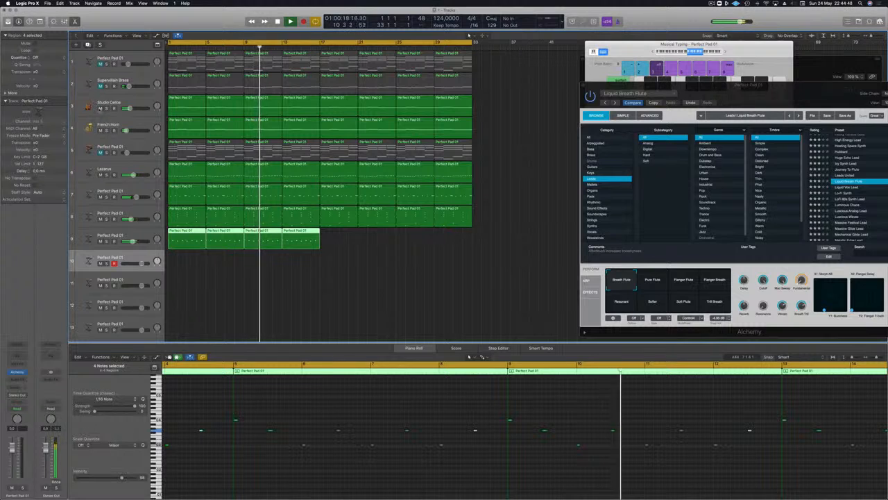
Mute Studio Cellos and French Horn, unmute track 1, and copy the four melody regions on track 9 to start at bar 17
click(101, 108)
click(101, 131)
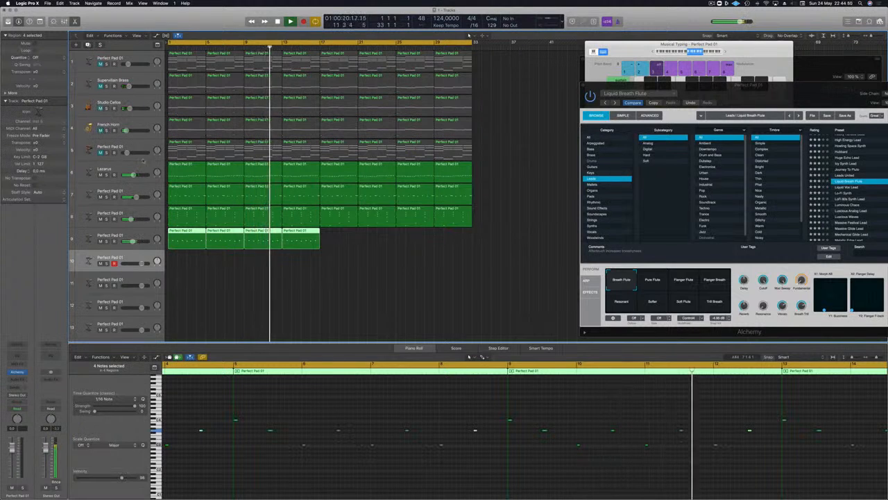
click(100, 63)
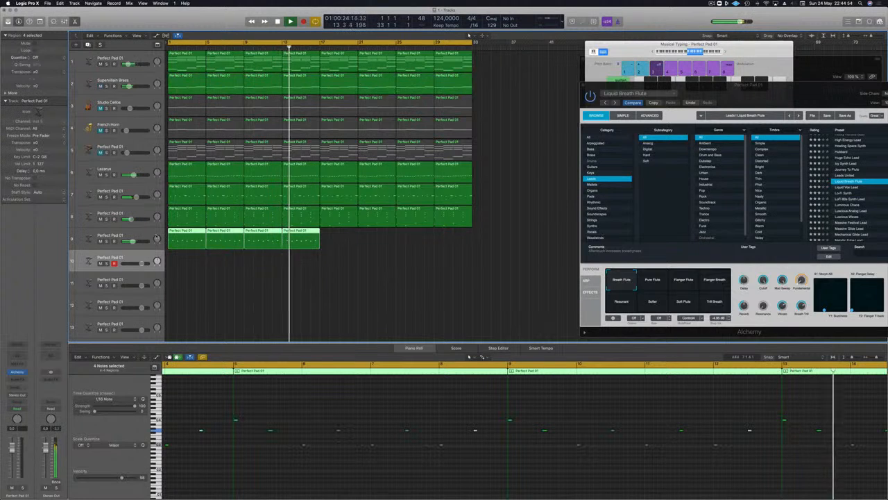
mouse_move(349, 235)
mouse_down()
mouse_move(165, 230)
mouse_move(336, 238)
mouse_up()
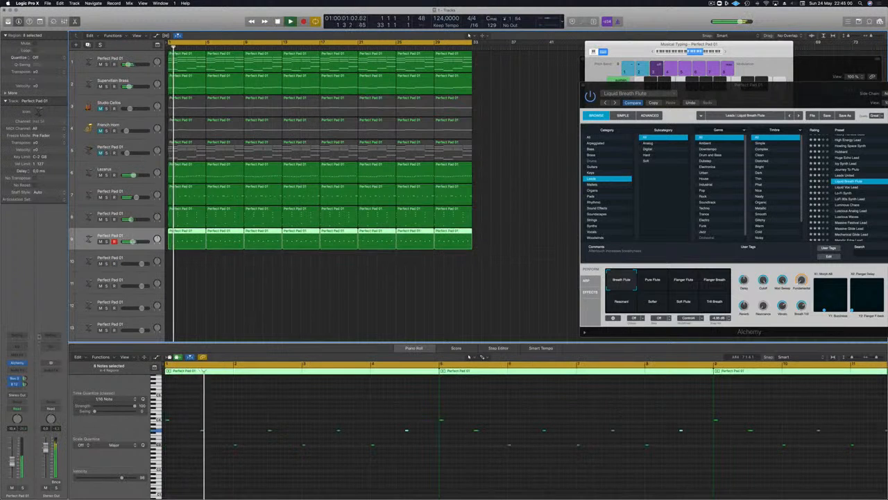
Add a Channel EQ to the flute melody track and enable its low cut at 400 Hz, 24 dB/Oct
click(17, 345)
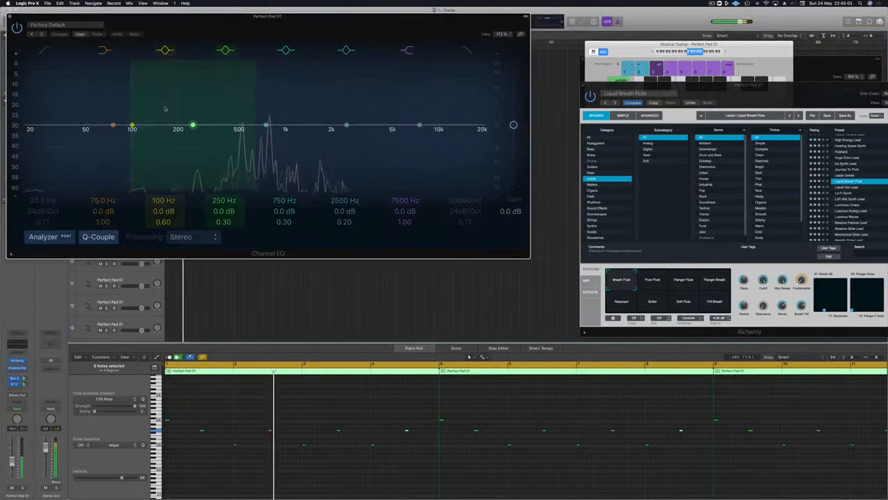
click(44, 52)
drag(43, 104, 242, 114)
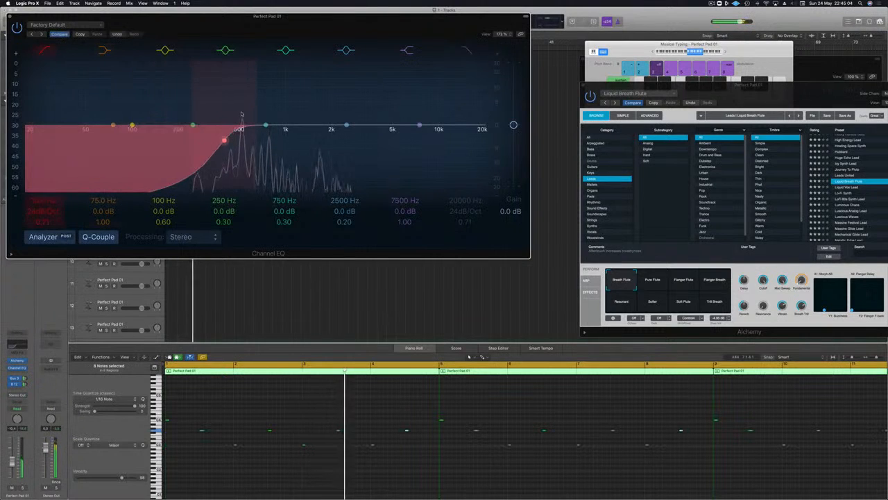
Solo the flute melody track and adjust its Bus 3 send level during playback
key(space)
click(23, 487)
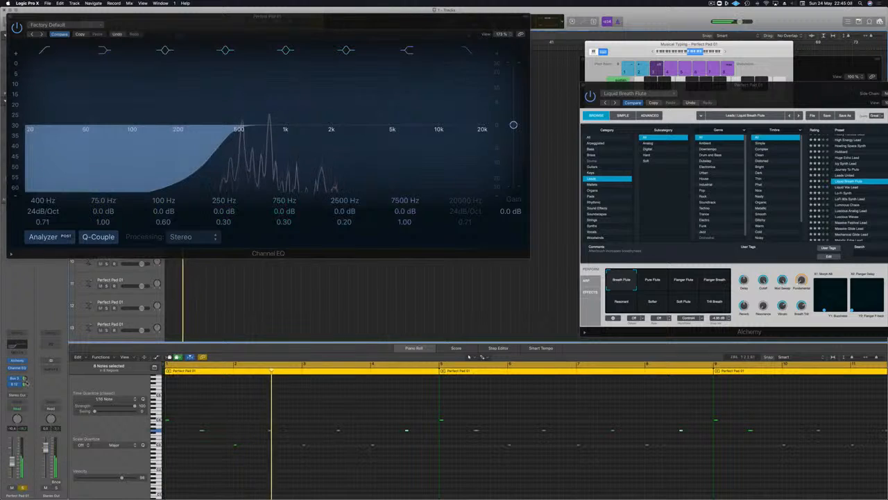
click(24, 378)
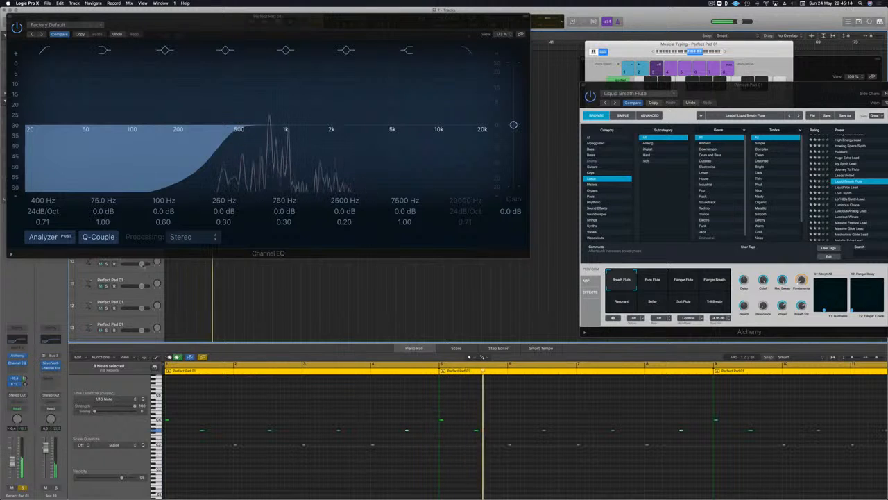
Move the Channel EQ window lower, bring the Alchemy window over the arrangement, and replay the soloed melody from the start
drag(303, 26, 379, 182)
drag(779, 92, 511, 64)
key(Return)
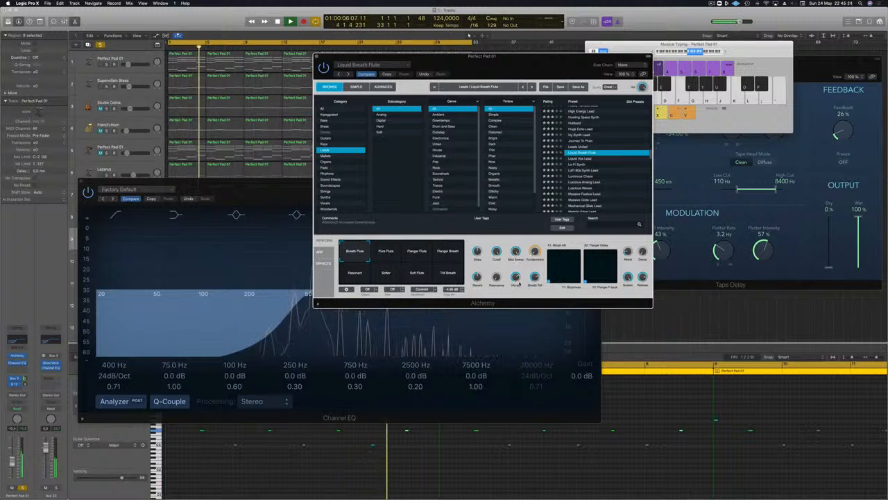
Move the Alchemy and Channel EQ windows off the tracks, unsolo the flute melody track, and replay the full arrangement from the start
drag(510, 70, 678, 61)
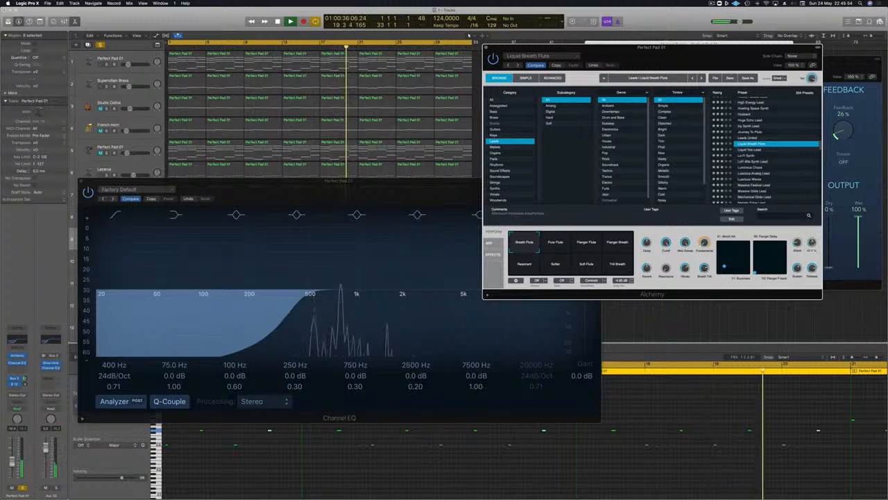
drag(457, 195, 814, 237)
click(106, 242)
key(Return)
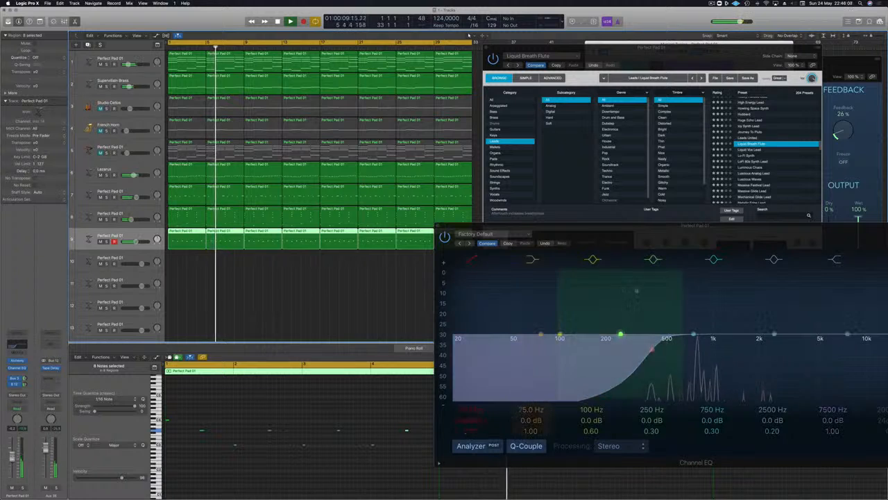
drag(681, 231, 494, 314)
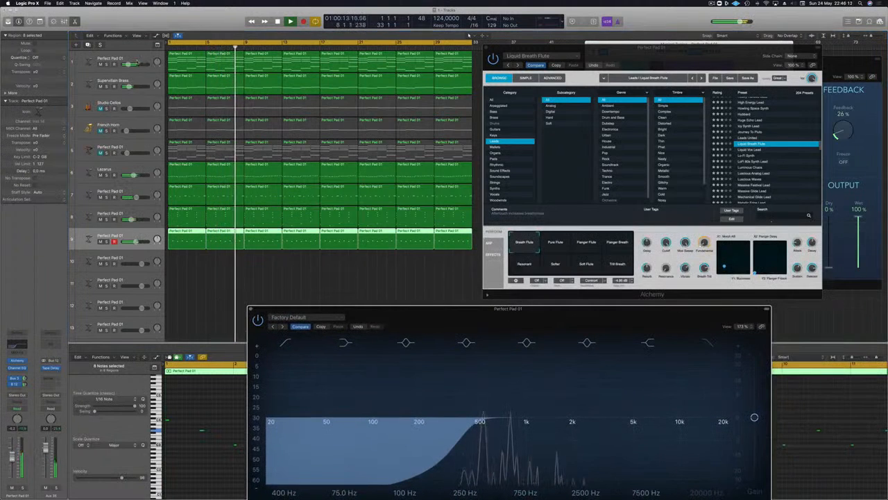
Select the Supervillain Brass track, replay from the start, and open its Alchemy instrument to check the preset before closing it
click(138, 82)
key(Return)
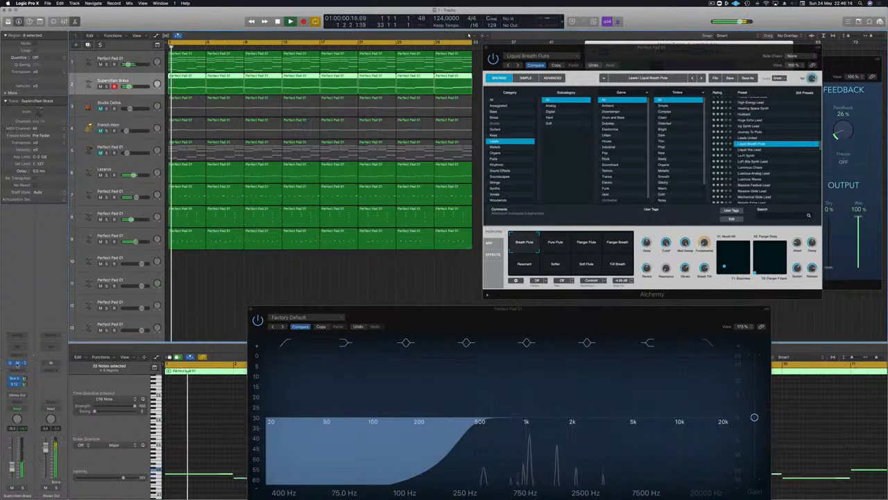
click(17, 362)
key(space)
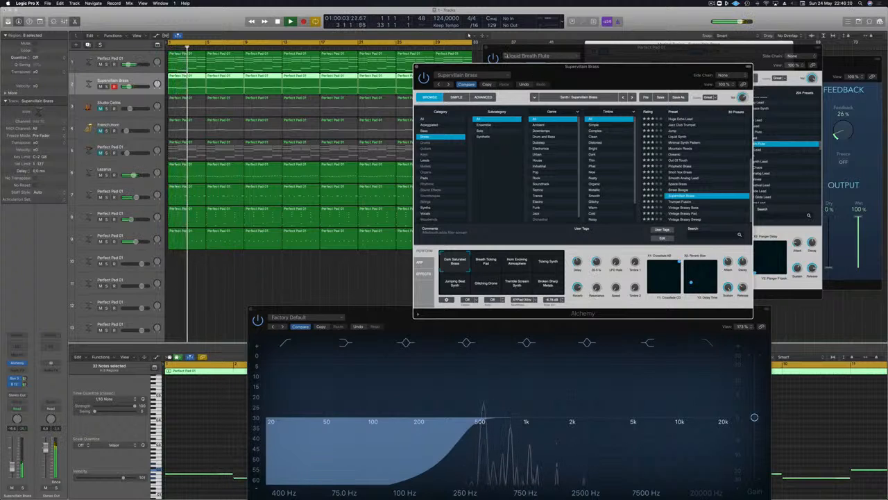
click(416, 68)
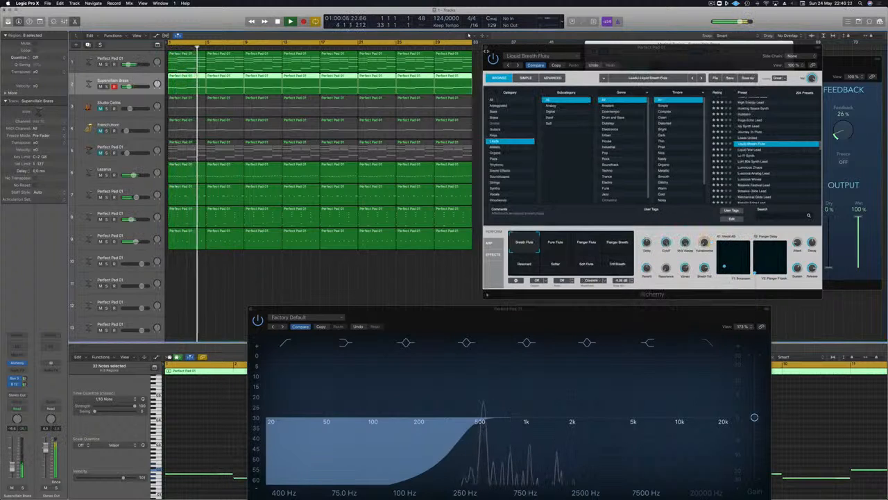
Close the flute melody's Alchemy and Channel EQ windows
click(487, 51)
drag(458, 308, 482, 117)
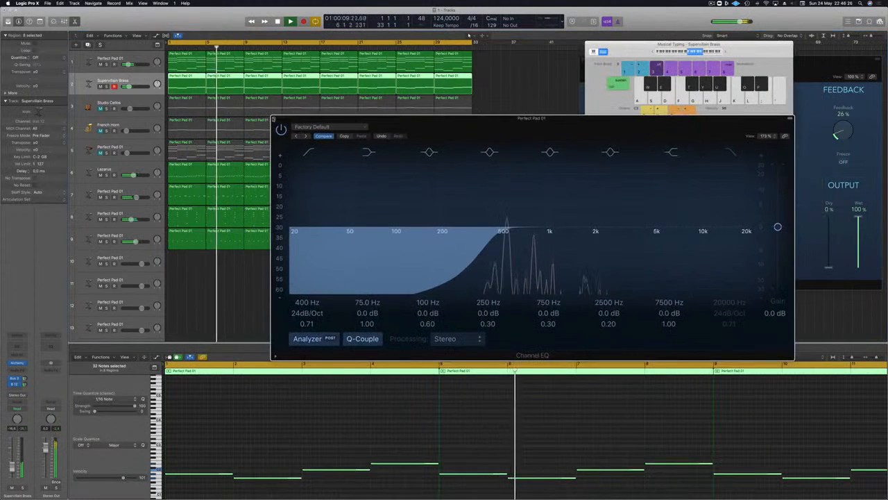
click(273, 119)
Unmute and select the Perfect Pad 01 track 5 during playback, and clear the region selection
click(101, 153)
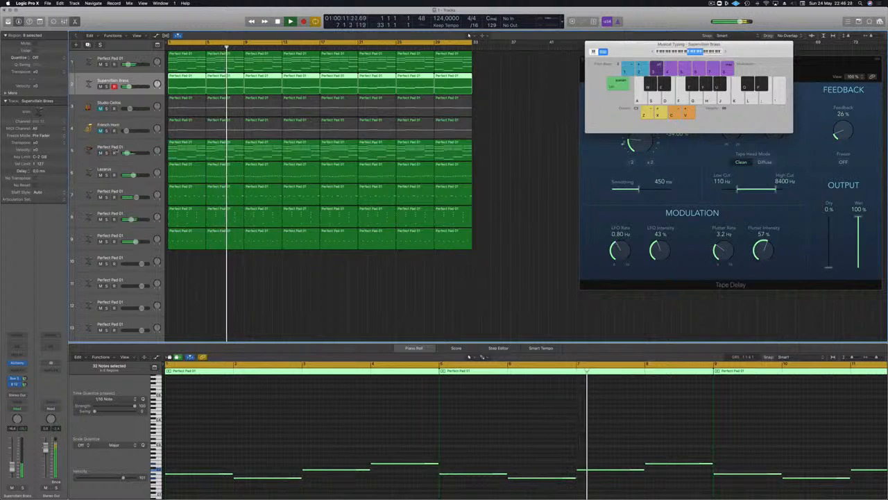
click(124, 148)
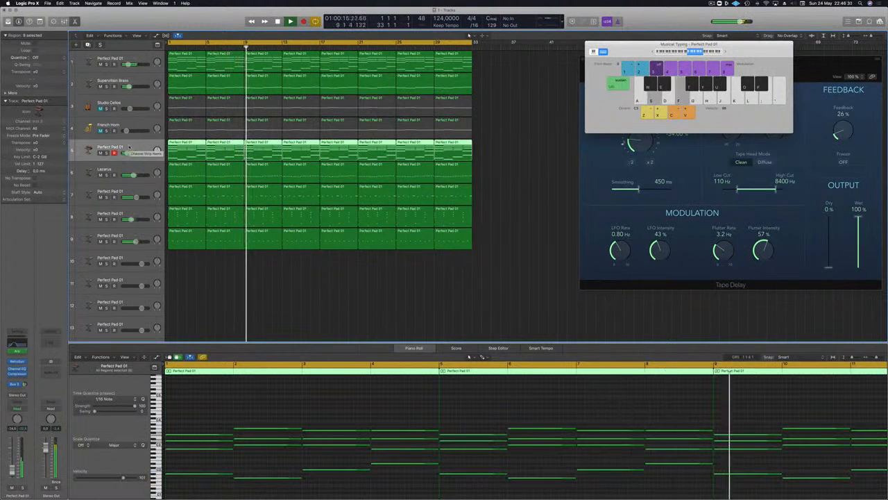
click(510, 217)
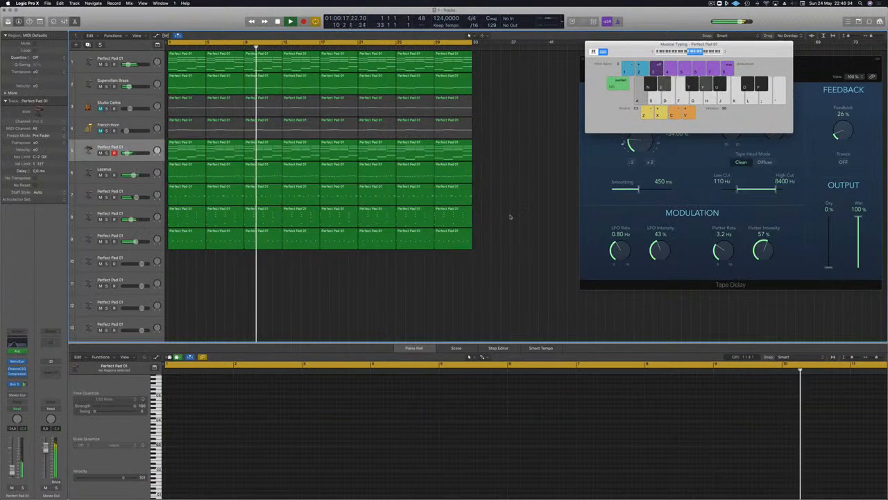